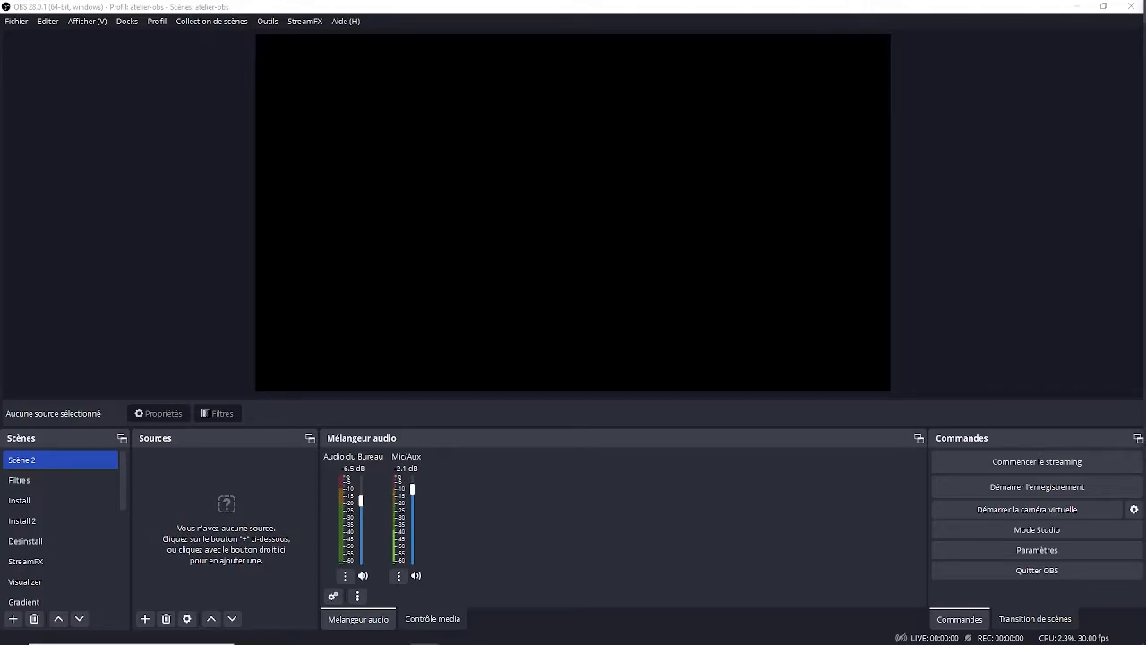
In the Filtres scene, add a Corrections colorimétrique effect filter with its default name to the Logo - Ateliers source.
left_click(70, 479)
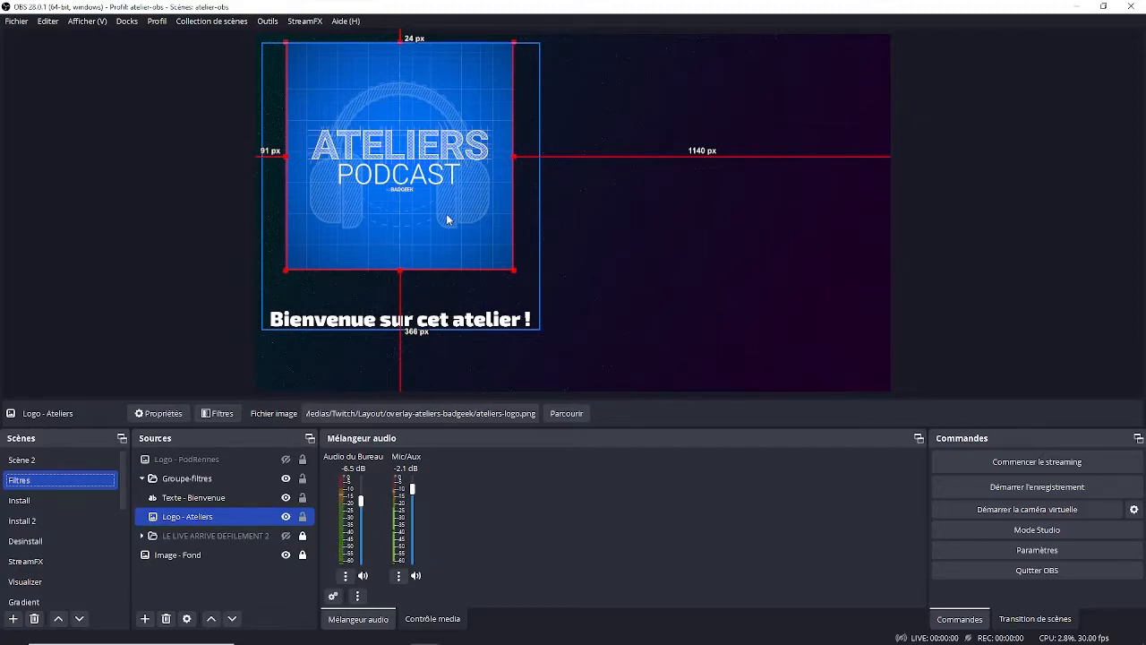
left_click(39, 149)
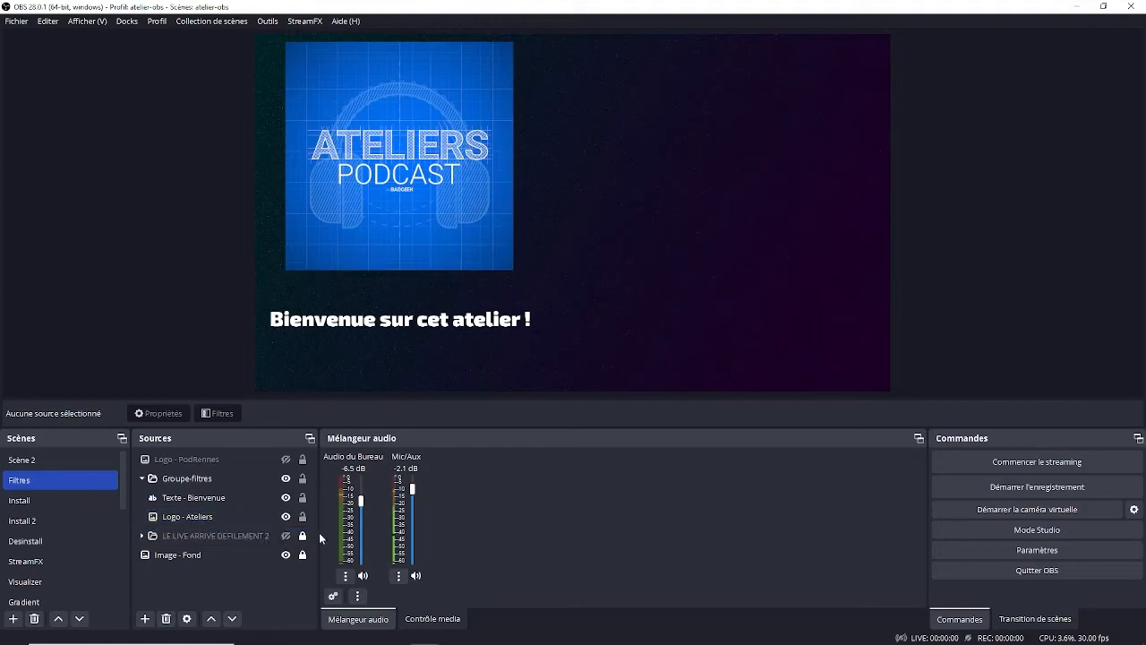
left_click(206, 516)
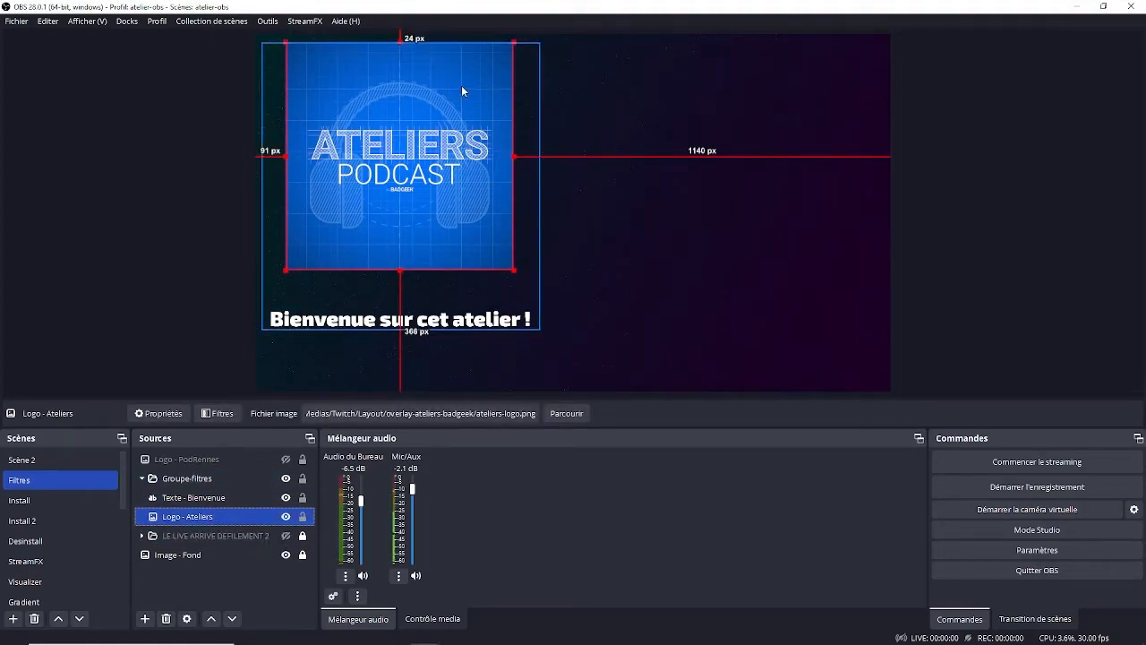
left_click(229, 418)
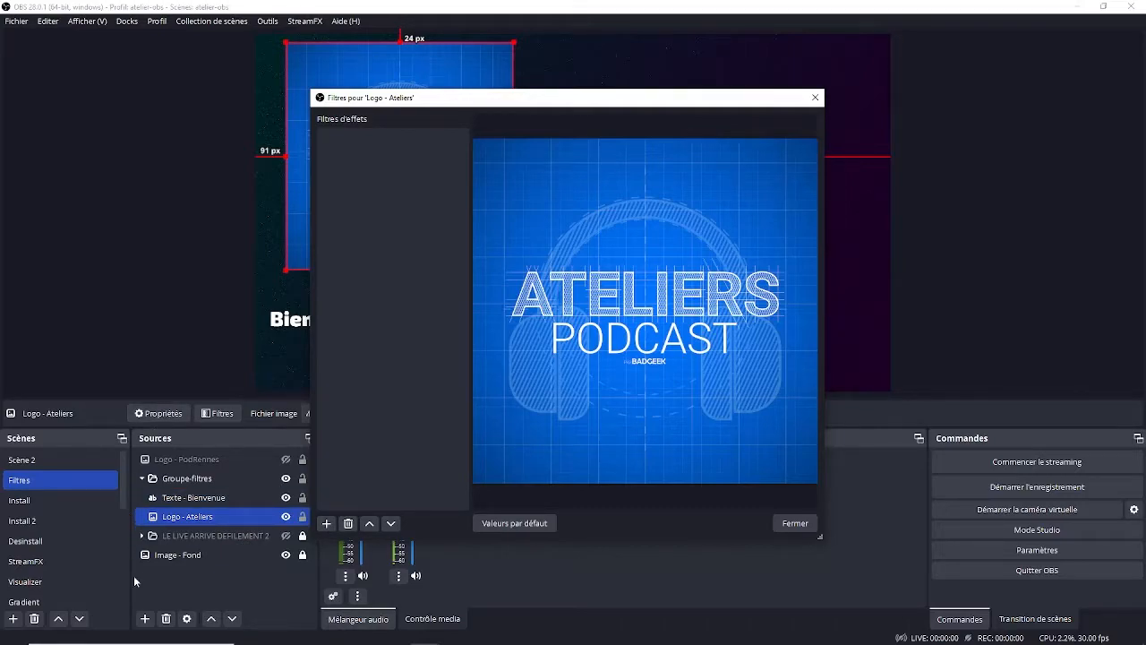
left_click(328, 523)
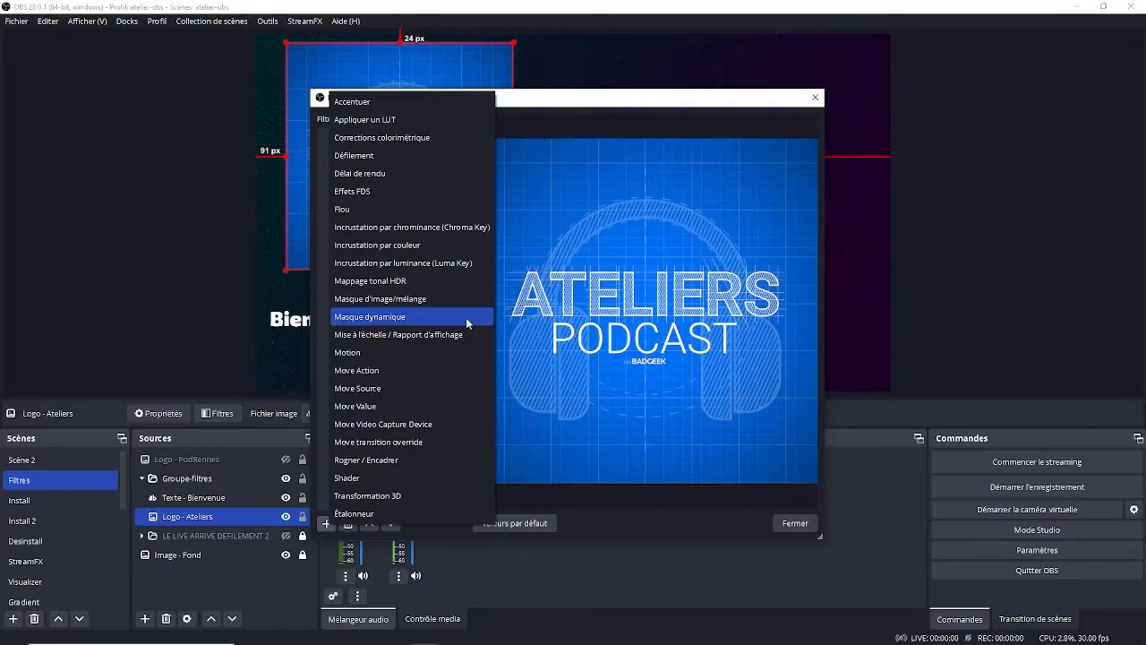
left_click(446, 138)
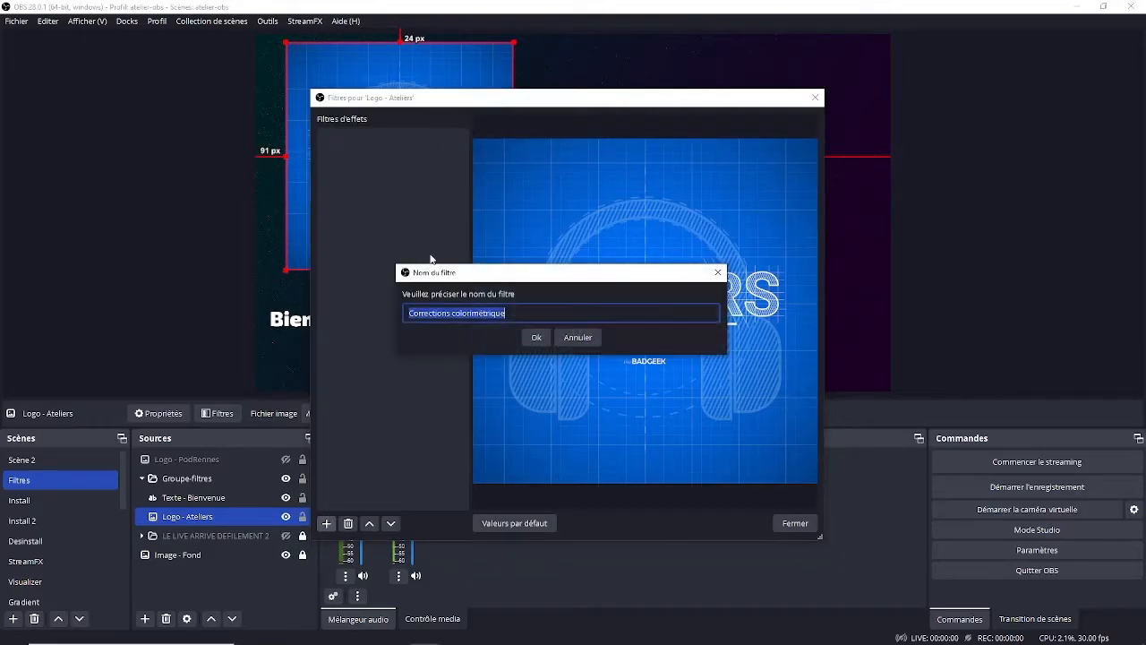
left_click(538, 337)
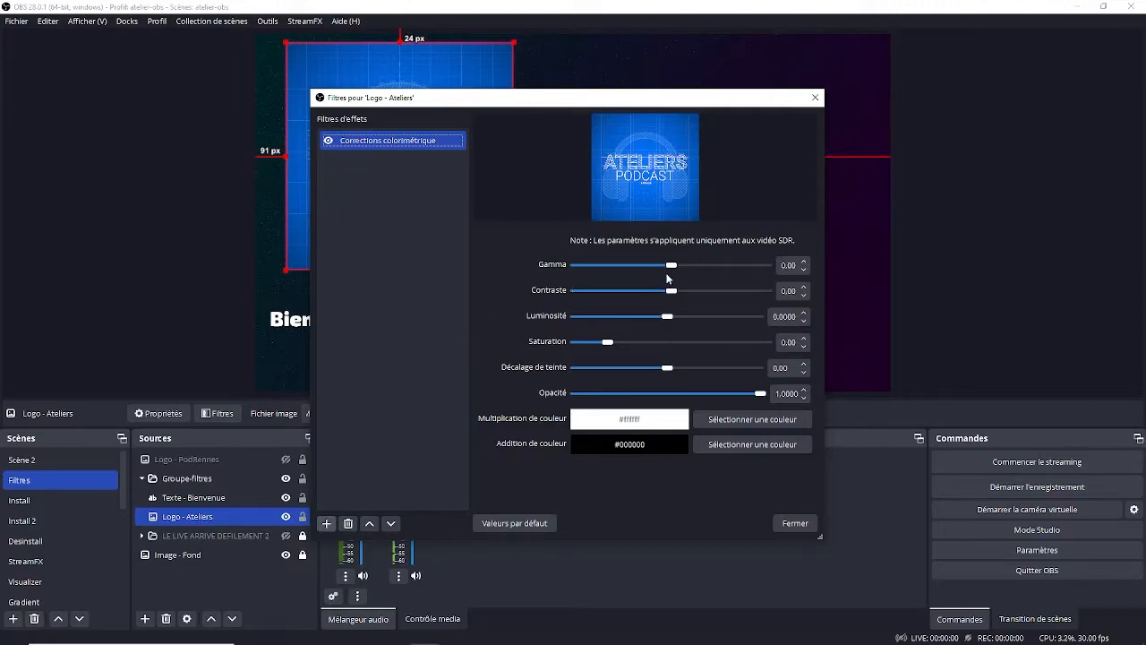
Try gamma 0.14, contrast 0.39, brightness -0.0557, saturation 0.52, hue shift -1.77 and opacity 0.7314 on the logo's colour correction, and restore the defaults.
mouse_move(672, 265)
left_mouse_down()
mouse_move(687, 267)
mouse_move(669, 267)
left_mouse_up()
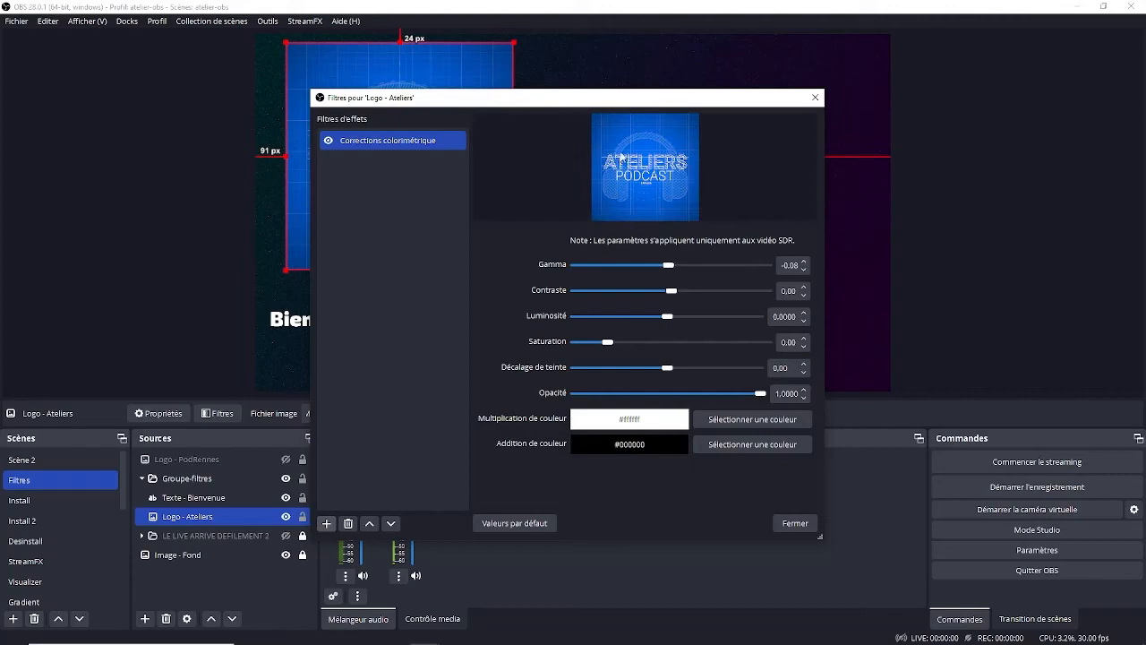
left_click_drag(545, 97, 811, 54)
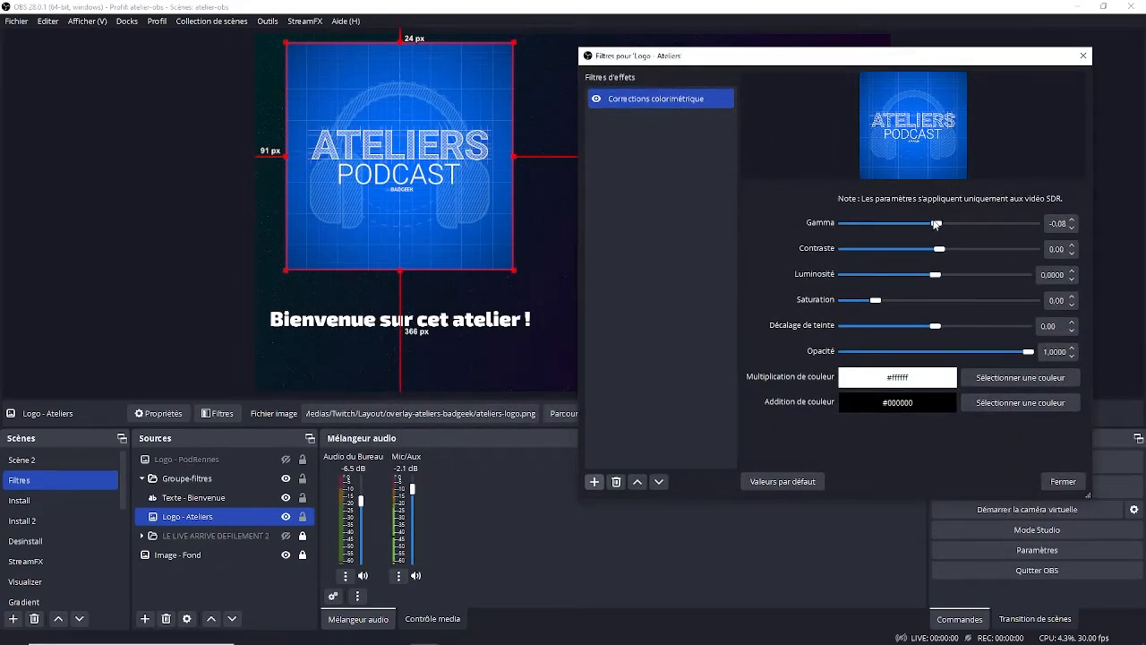
left_click_drag(928, 224, 893, 299)
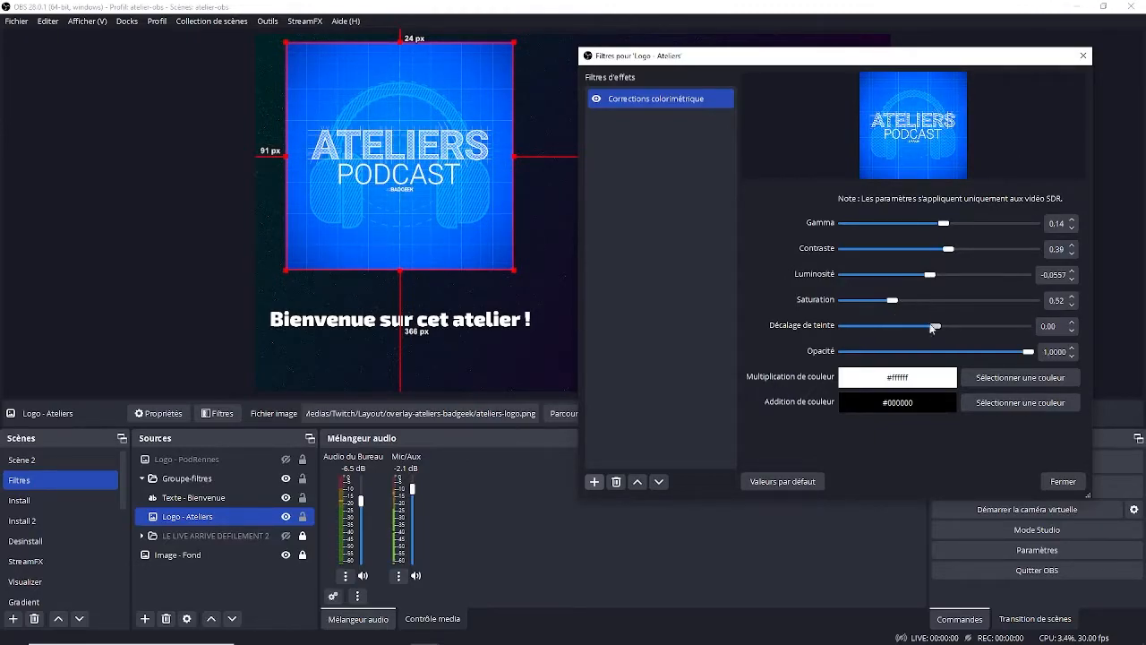
mouse_move(934, 328)
left_mouse_down()
mouse_move(901, 336)
mouse_move(932, 330)
left_mouse_up()
left_click_drag(1023, 355, 984, 346)
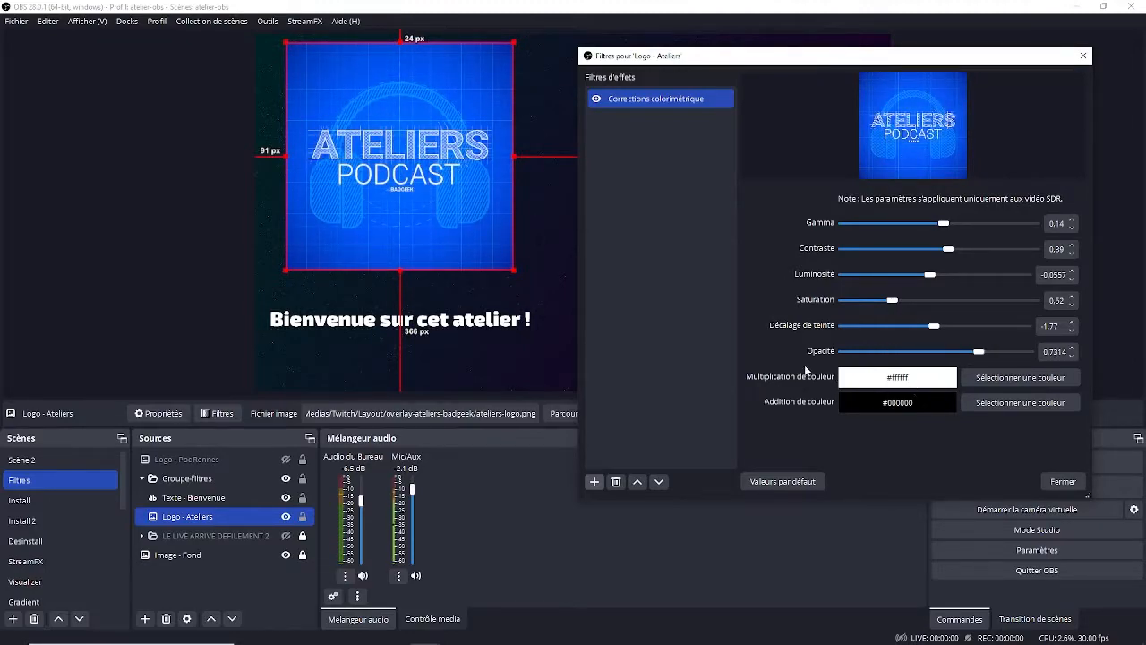
left_click(807, 483)
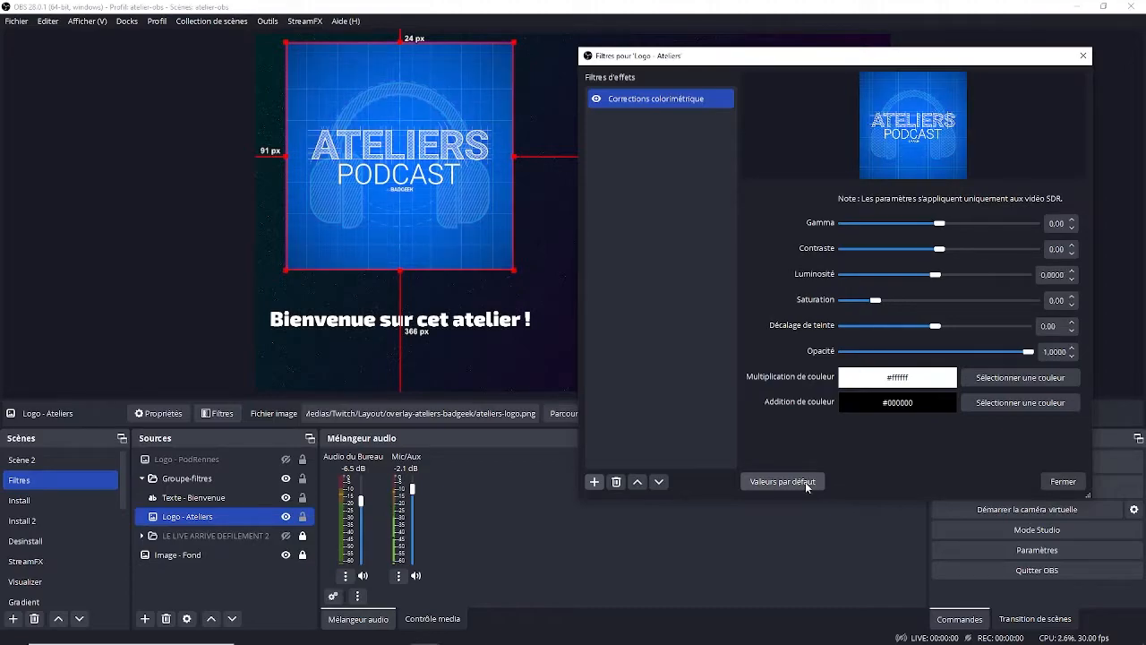
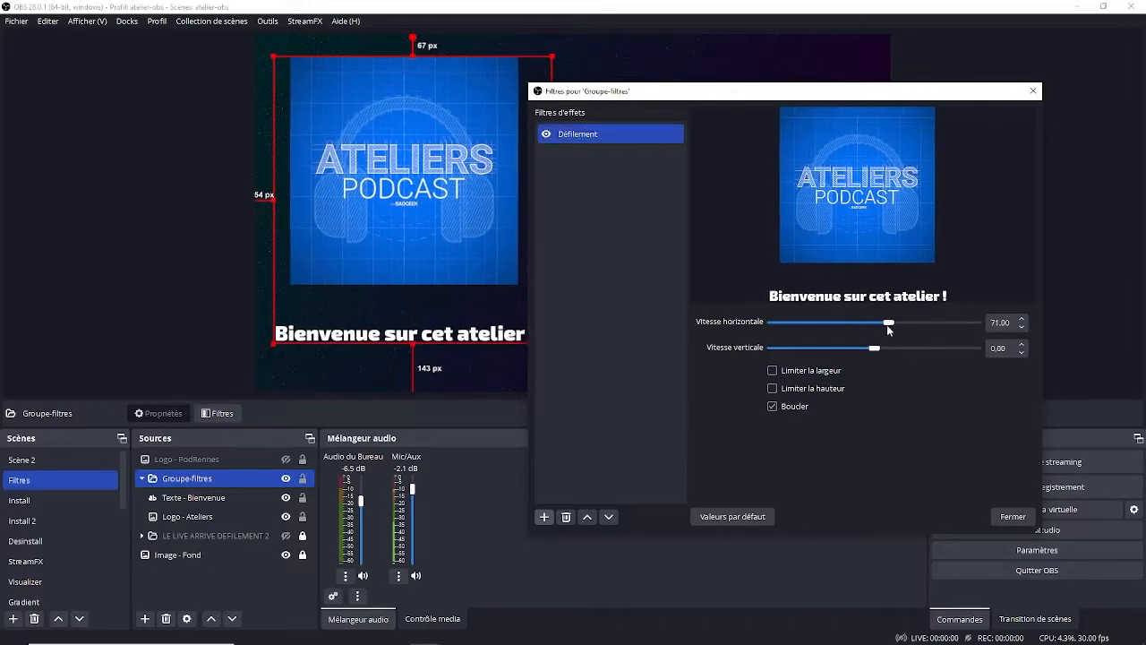
Set the horizontal speed of the Groupe-filtres Défilement filter to 109, disable the filter and close its settings.
left_click_drag(892, 328, 896, 324)
left_click_drag(612, 97, 674, 83)
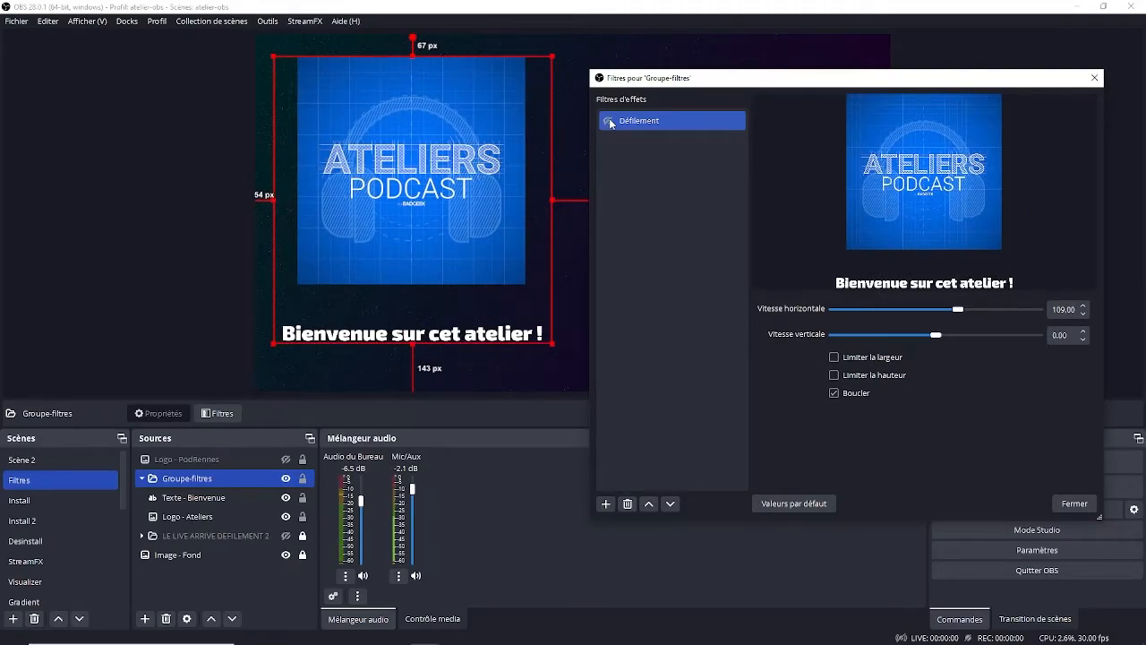
left_click(1094, 78)
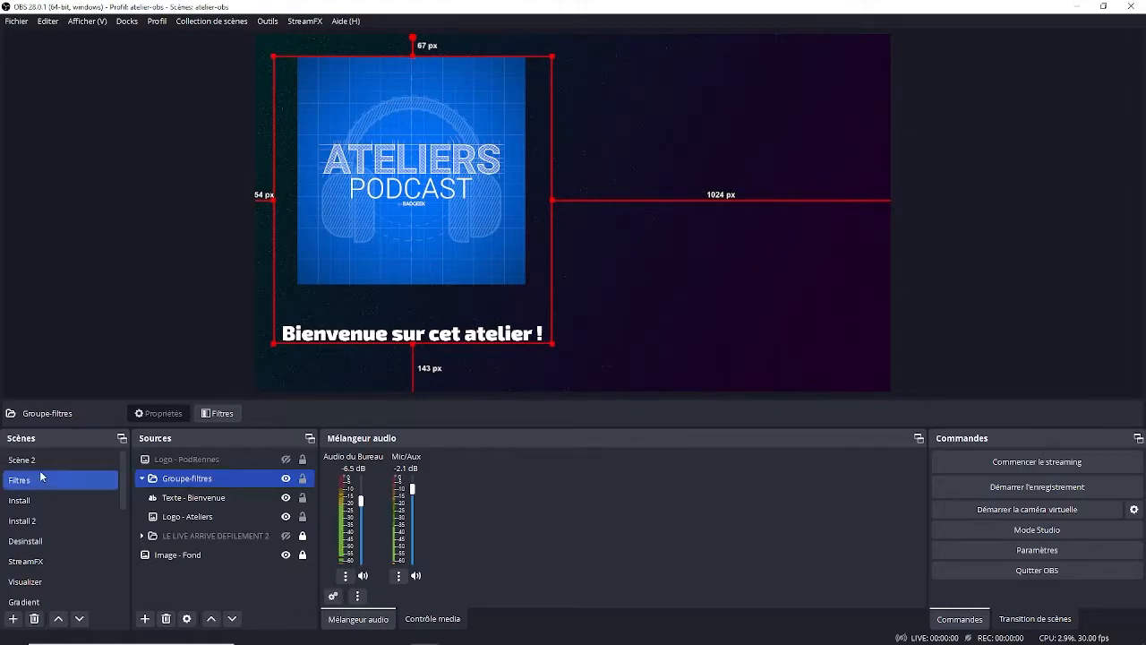
Dock the Scènes list beside the preview, above the Sources list, and widen it slightly.
left_click_drag(50, 437, 35, 98)
left_click_drag(128, 187, 163, 199)
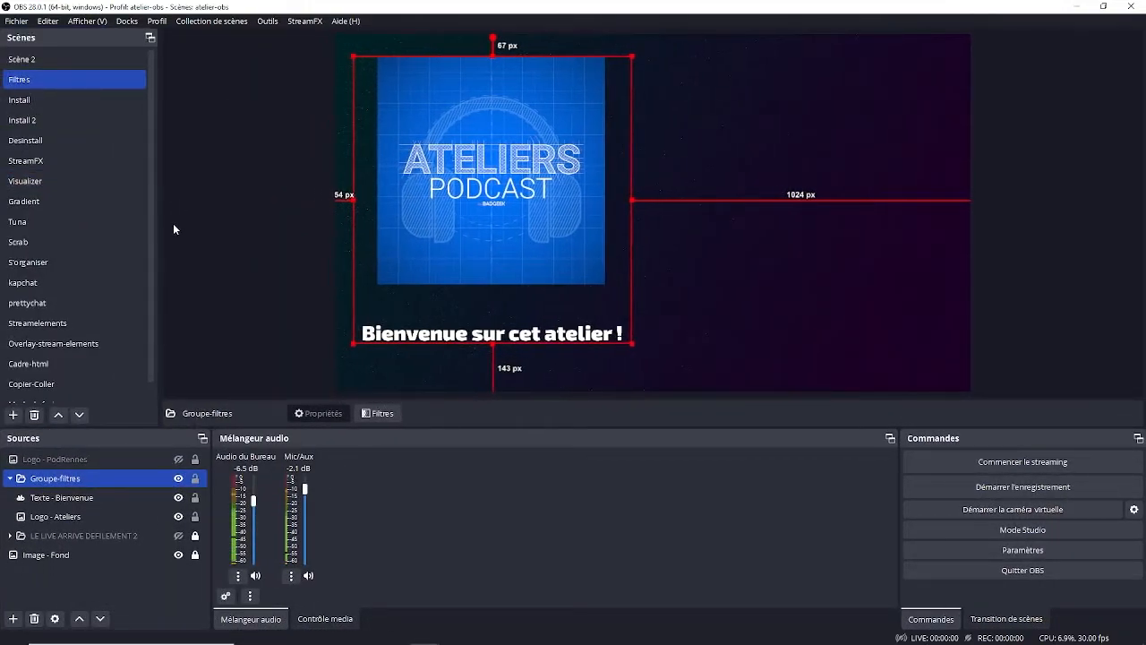
Add a Défilement effect filter with its default name to the whole Filtres scene.
left_click(75, 81)
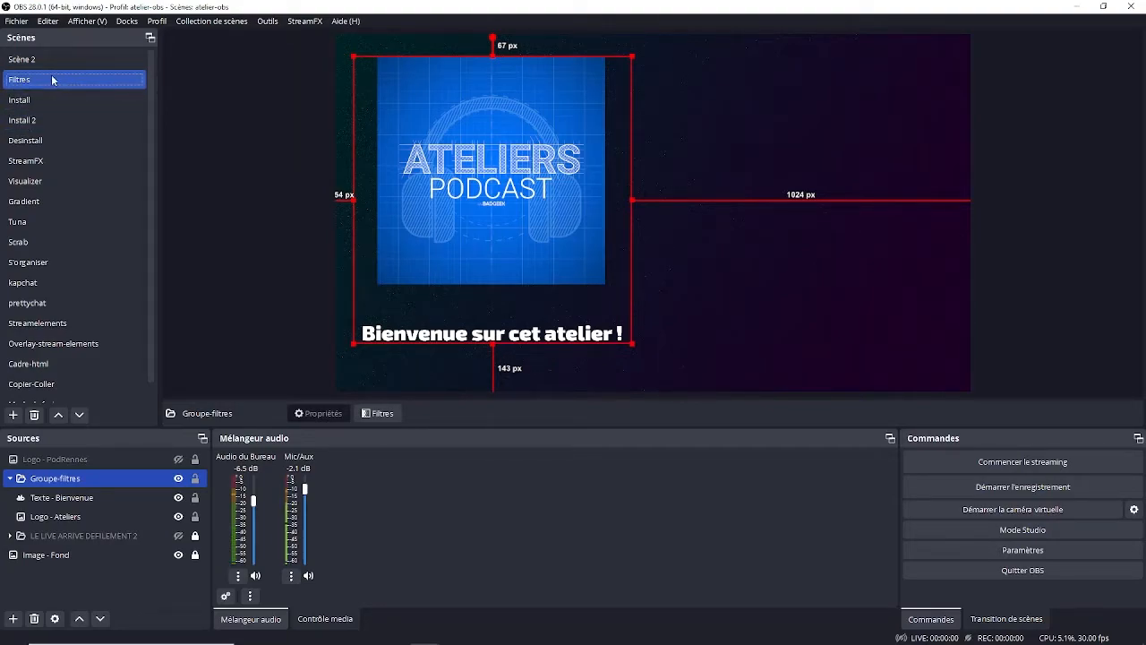
right_click(52, 80)
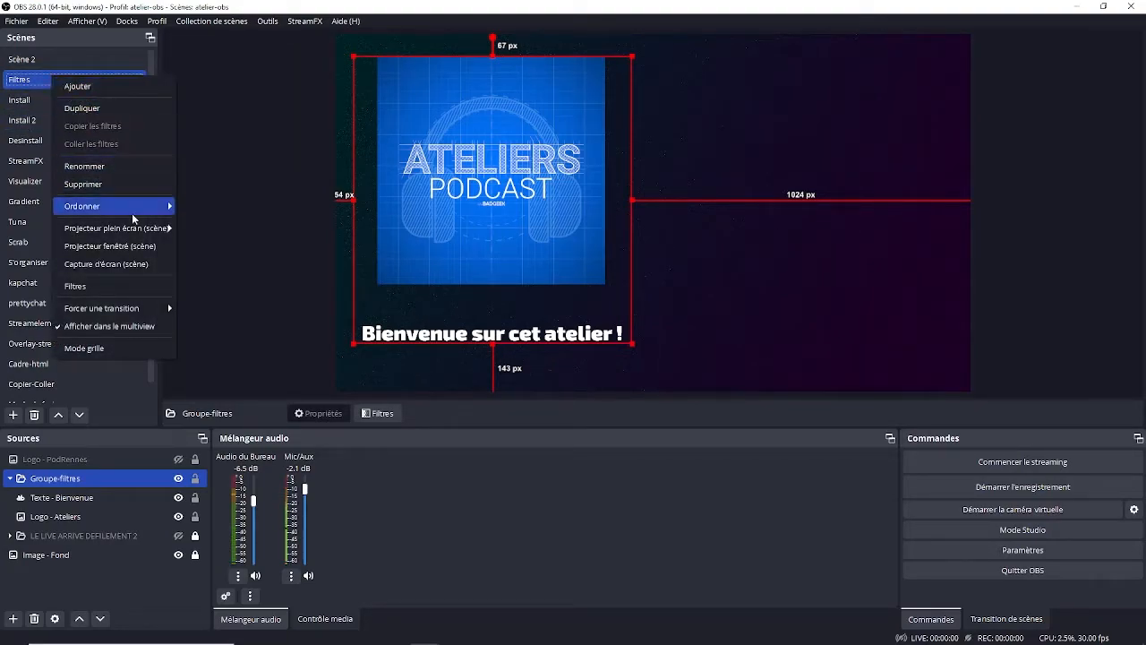
left_click(137, 287)
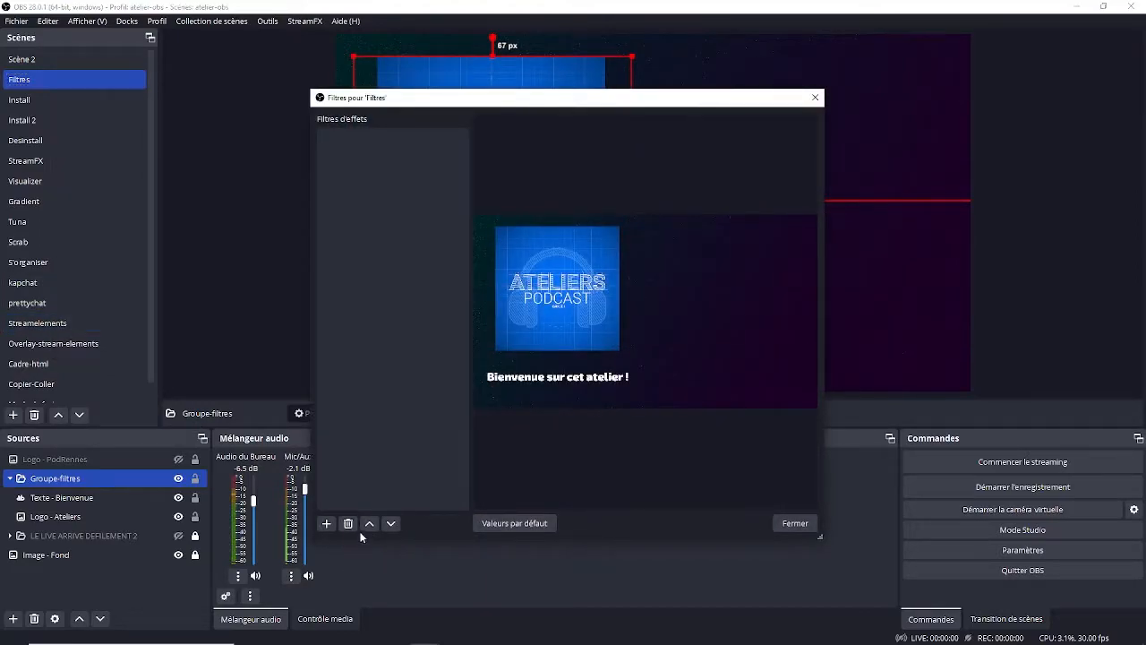
left_click(325, 525)
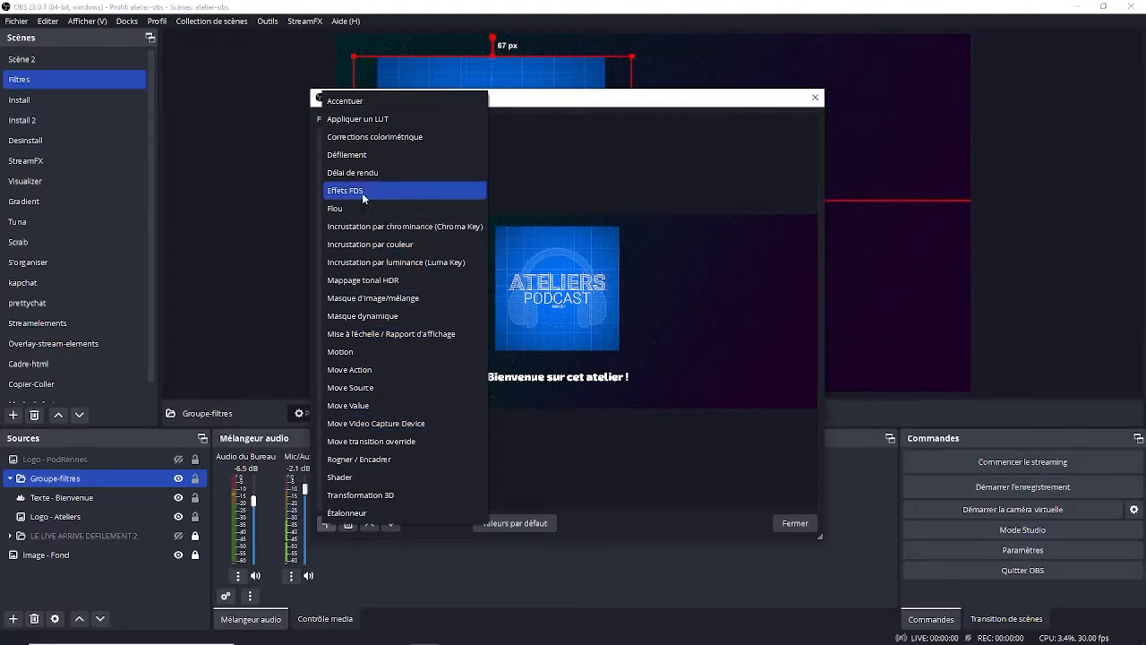
left_click(372, 155)
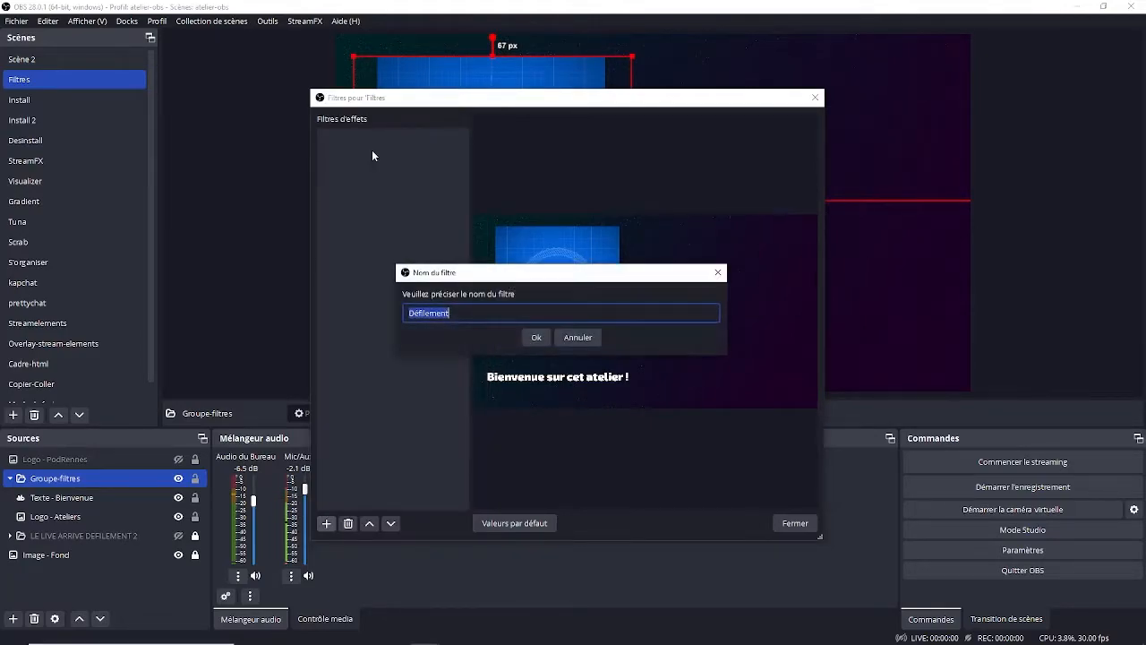
left_click(530, 337)
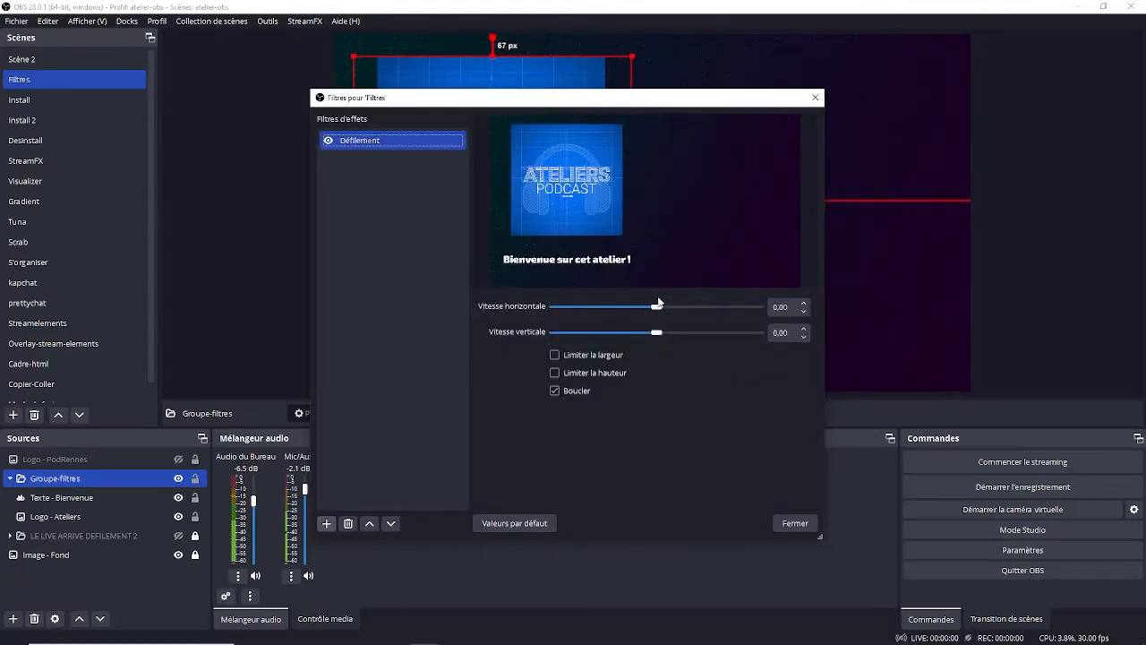
Set the scene's Défilement filter to a horizontal speed of 241, disable it and close the filter settings.
left_click_drag(657, 307, 703, 311)
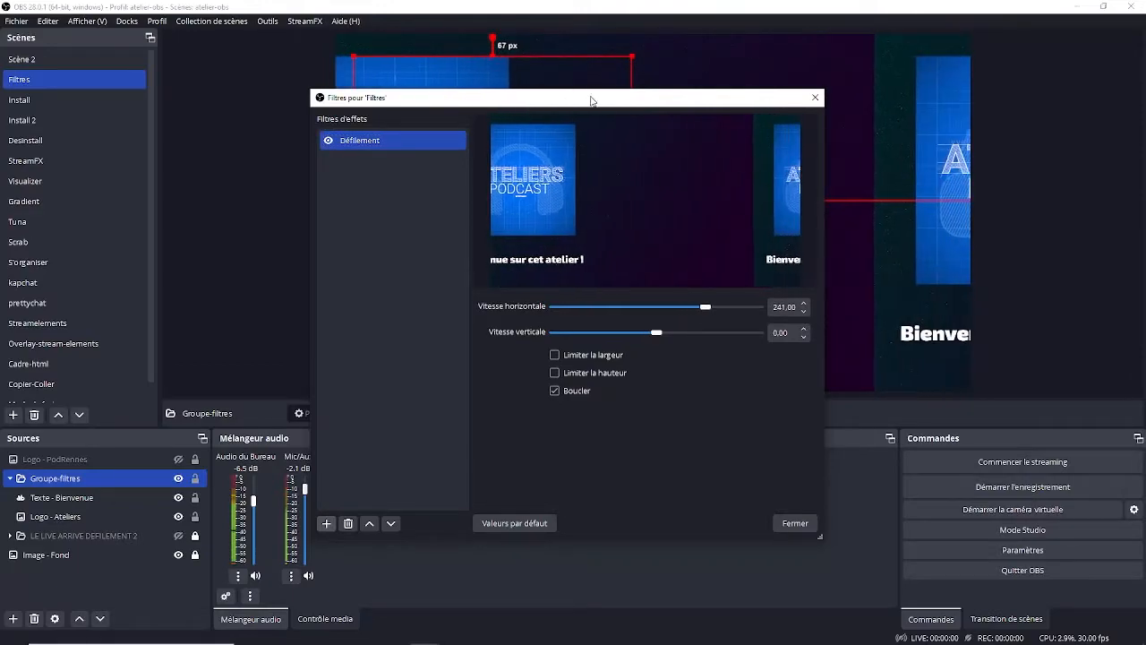
left_click_drag(591, 104, 784, 157)
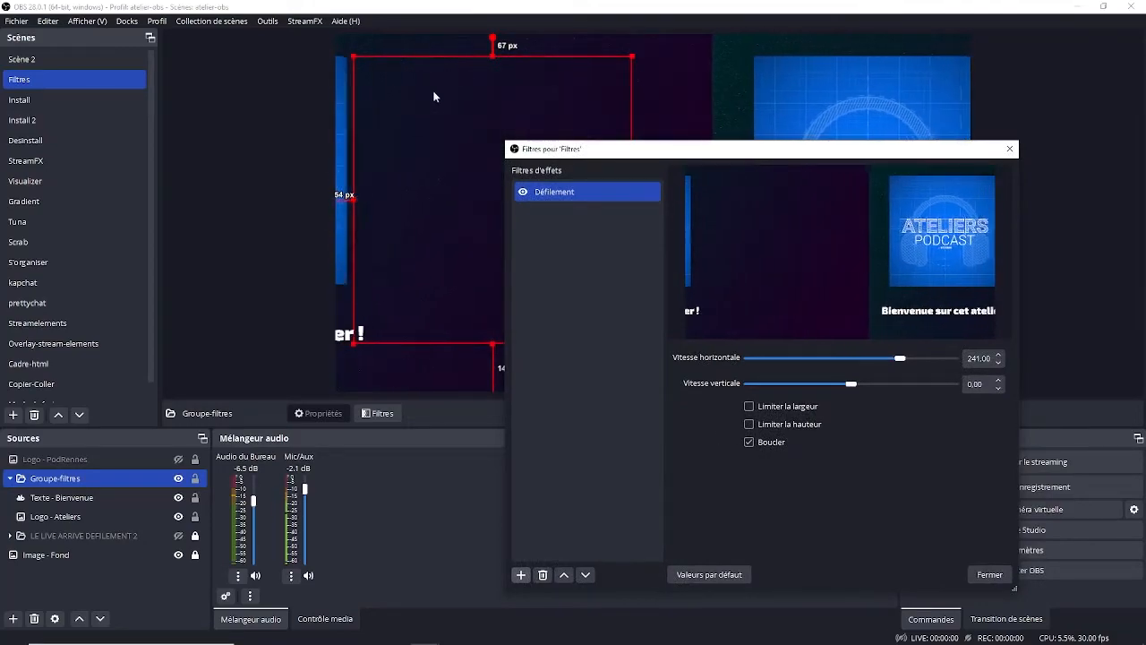
left_click(523, 192)
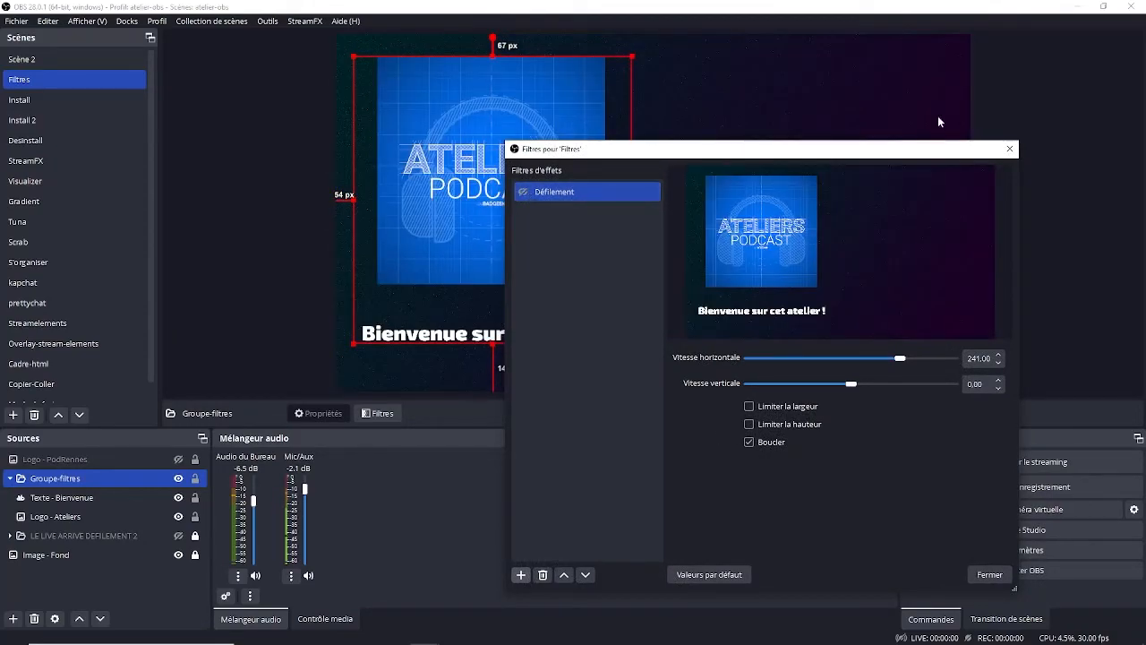
left_click(1010, 150)
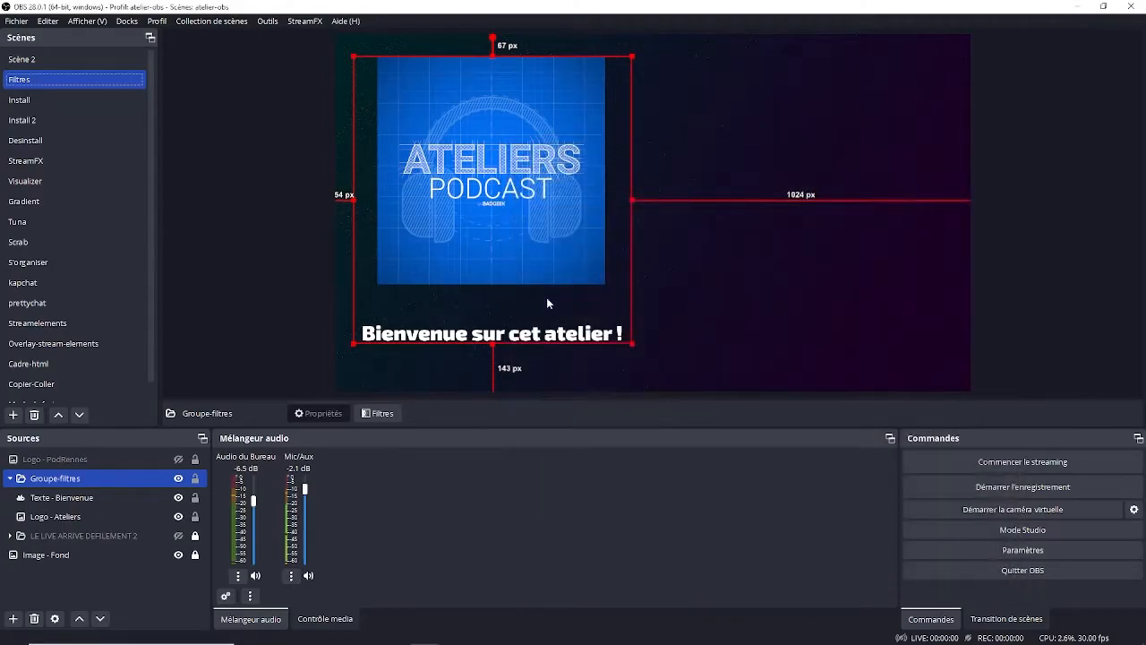
Add a Défilement filter to the Logo - Ateliers source and increase its horizontal speed so the logo scrolls sideways.
left_click(67, 499)
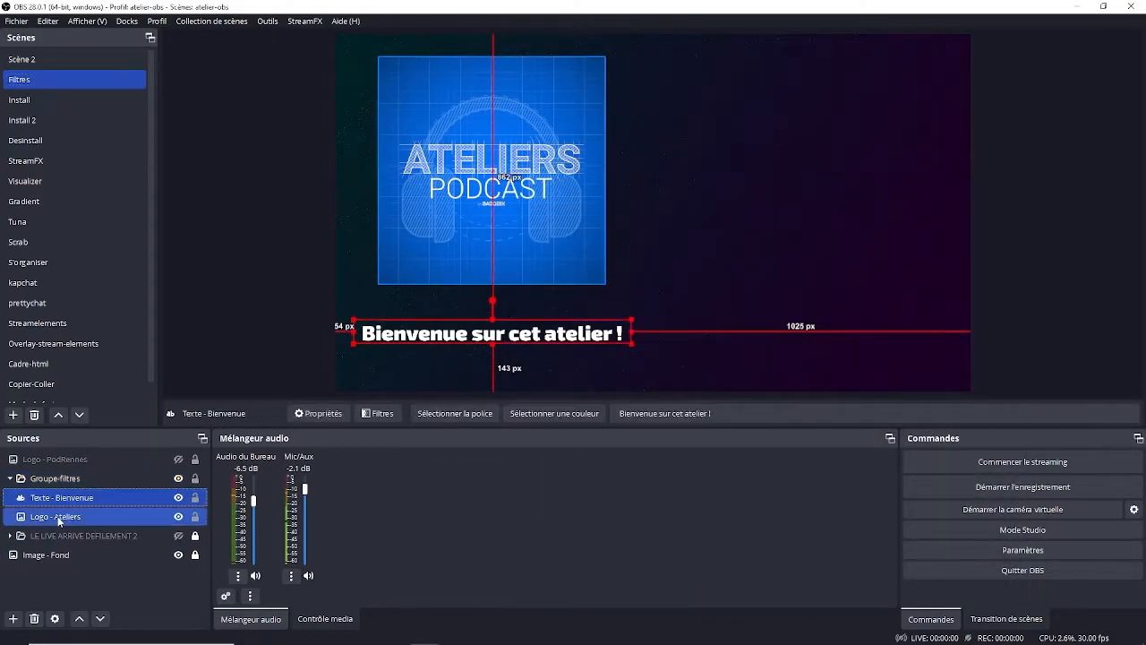
left_click(63, 515)
left_click(377, 414)
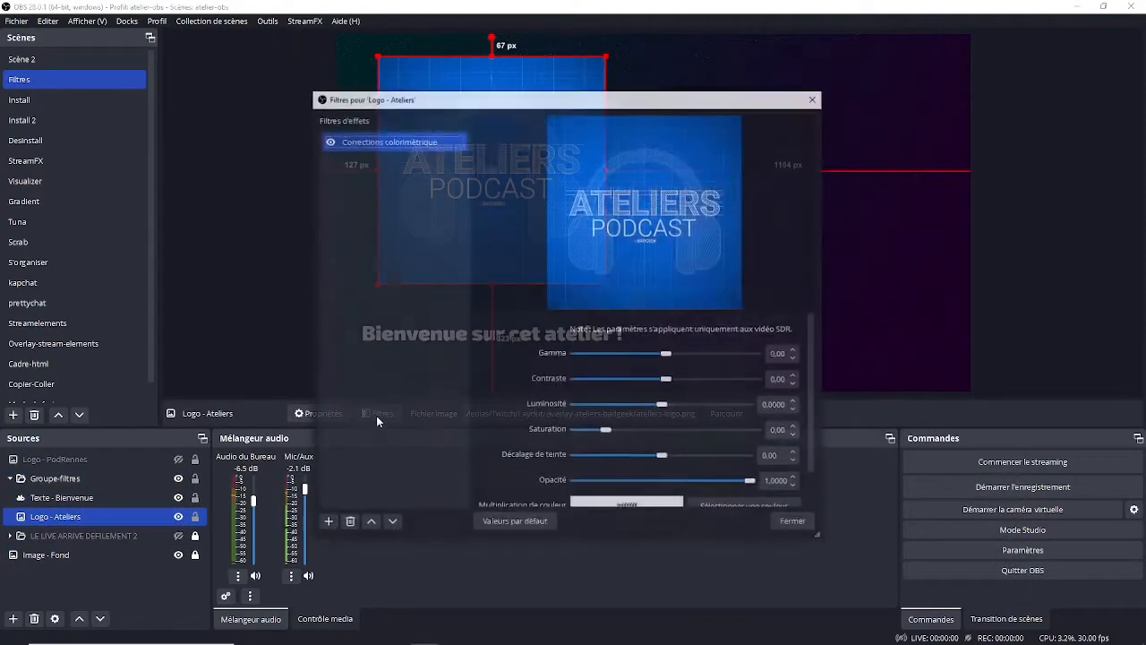
left_click(329, 523)
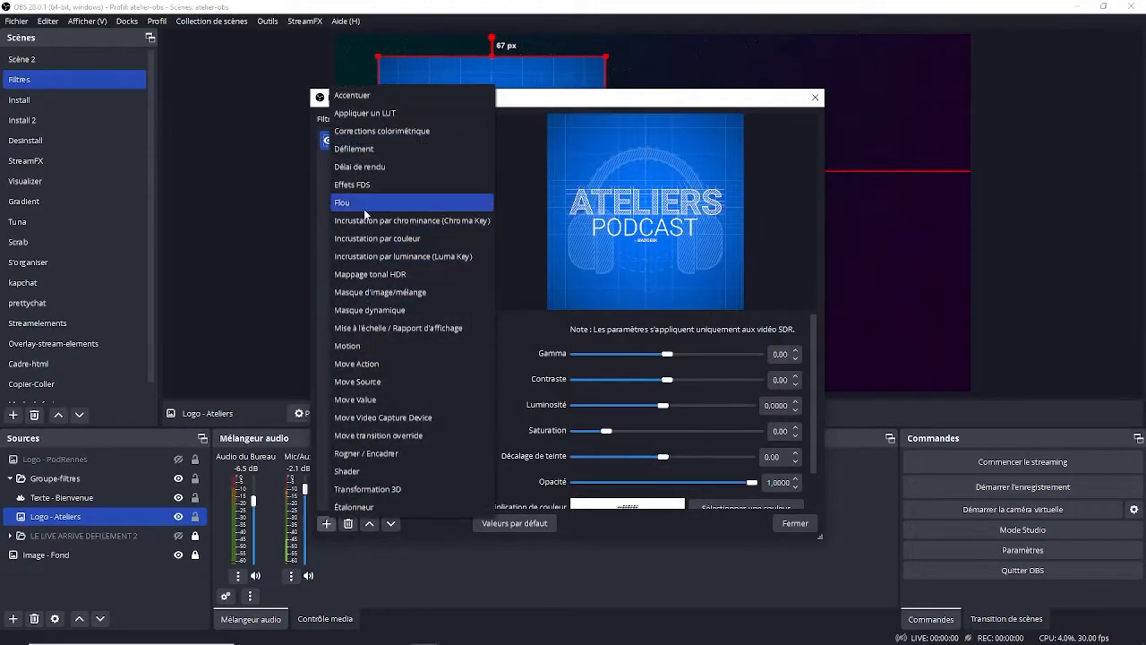
left_click(383, 156)
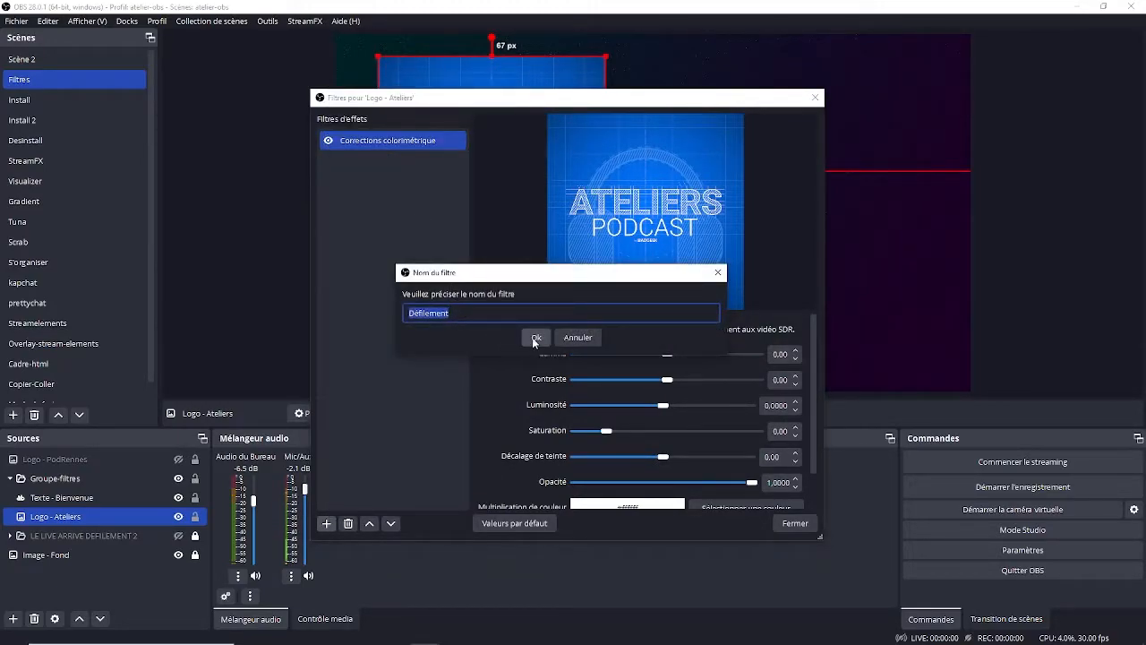
left_click(534, 337)
left_click_drag(650, 335, 704, 331)
left_click(790, 524)
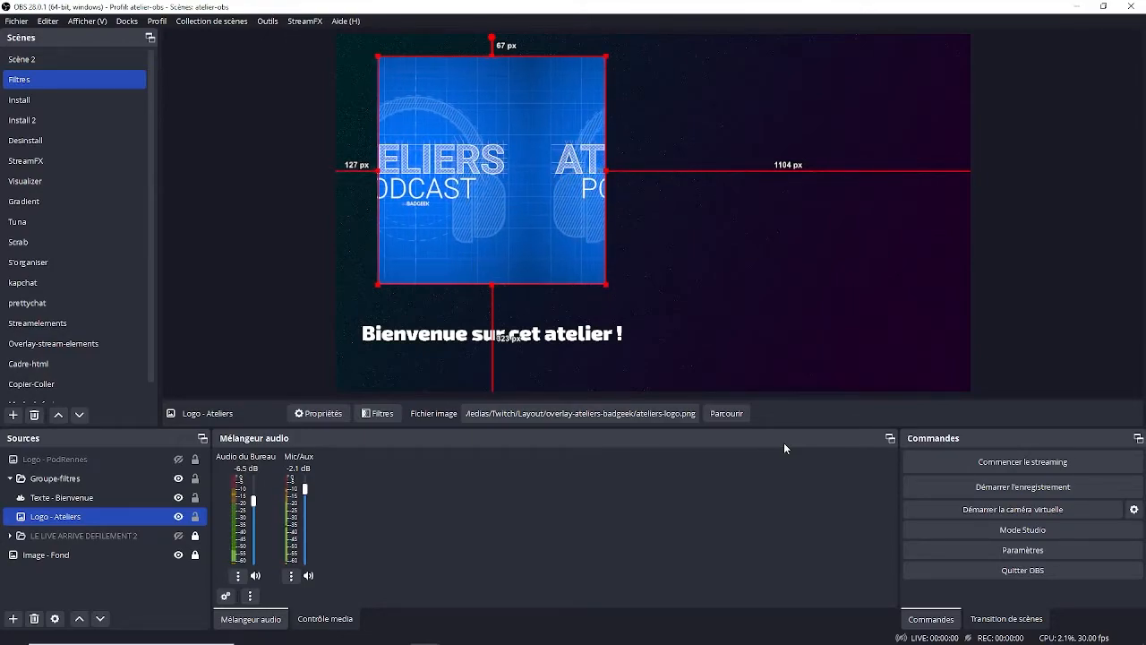
Show the Logo - PodRennes source, copy the filters of Logo - Ateliers and paste them onto Logo - PodRennes.
left_click(179, 458)
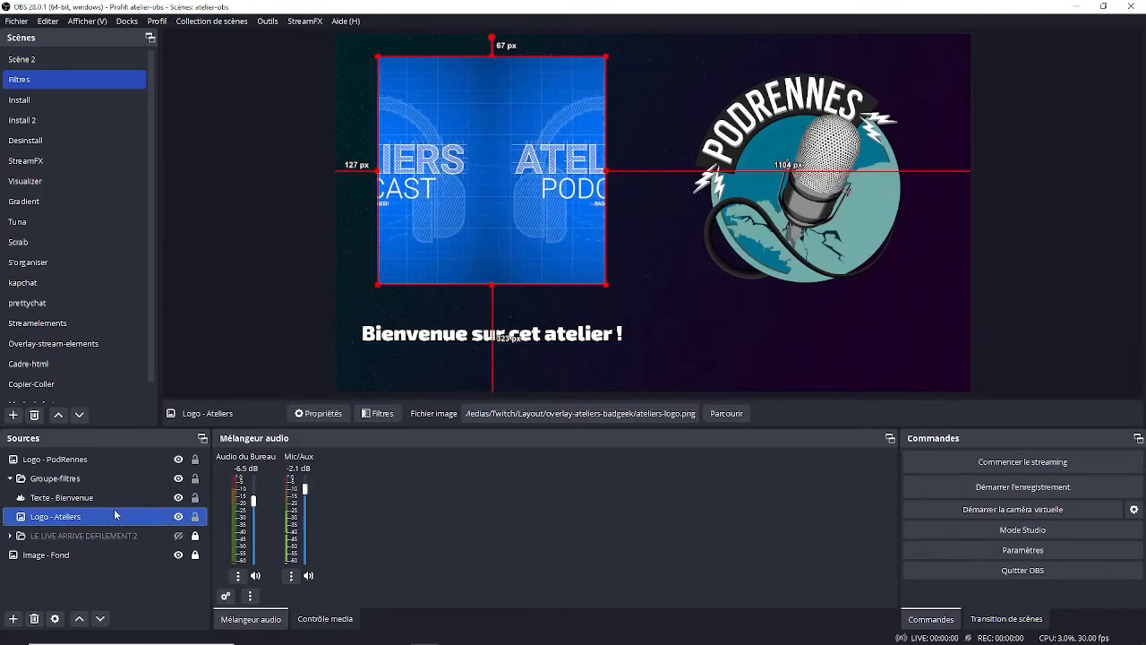
right_click(524, 112)
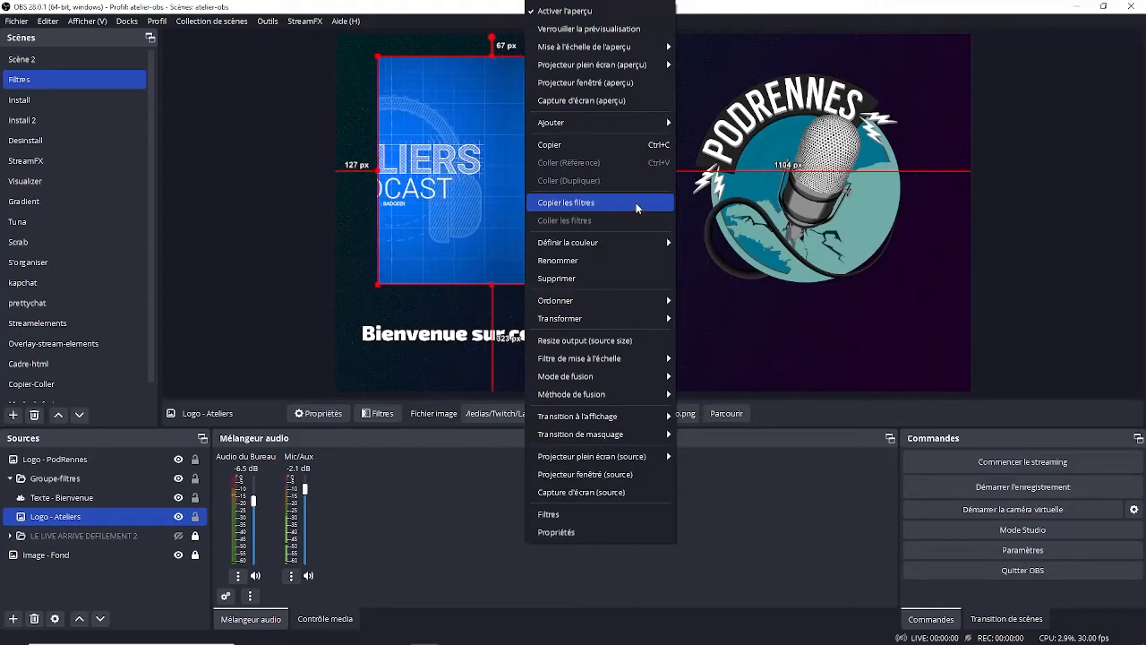
left_click(637, 205)
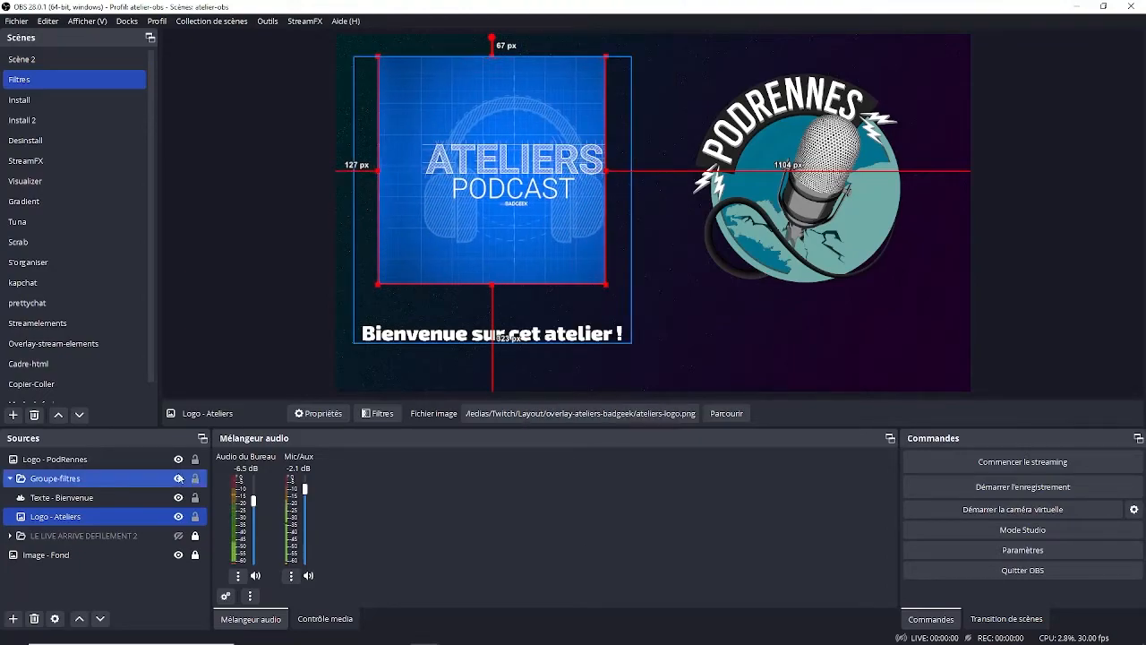
left_click(108, 457)
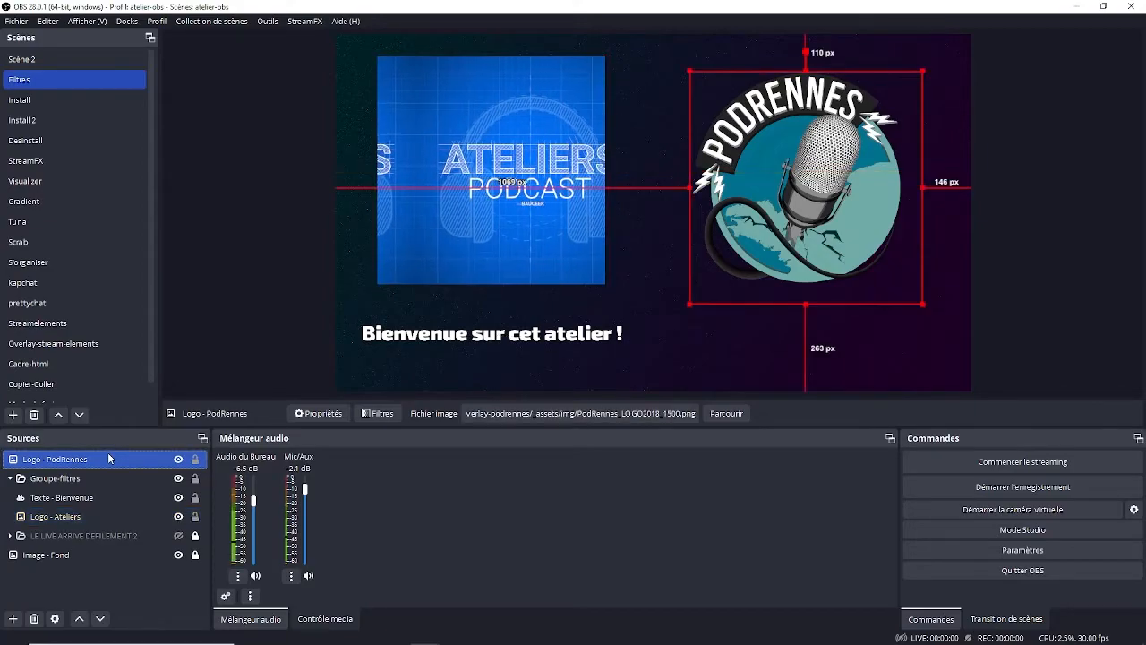
right_click(801, 146)
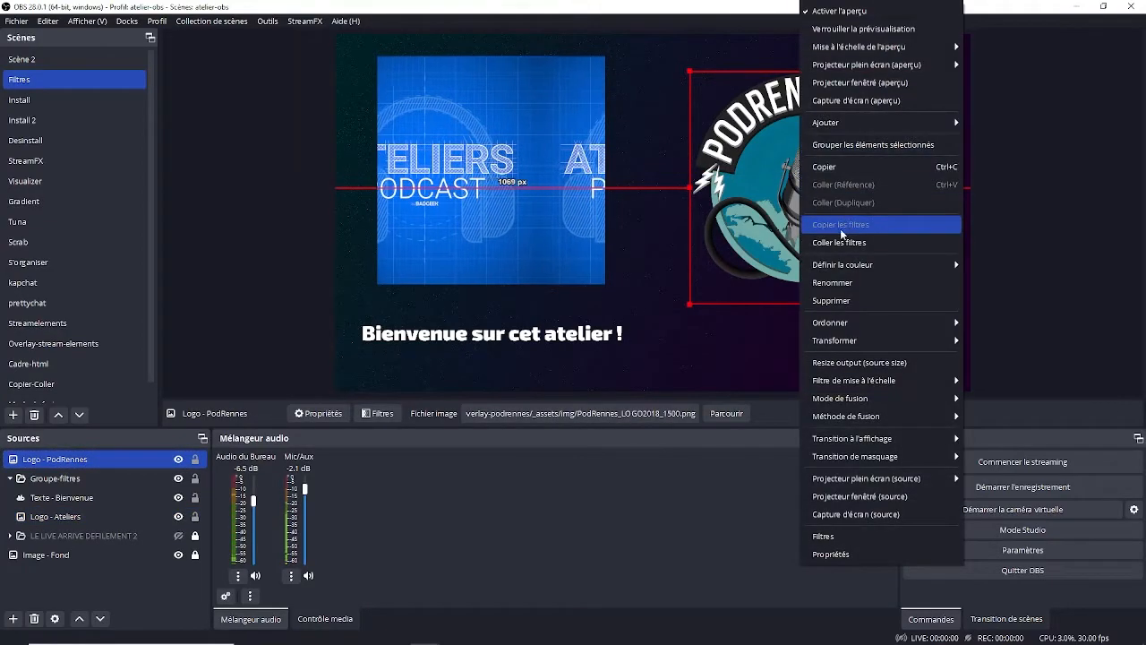
left_click(917, 237)
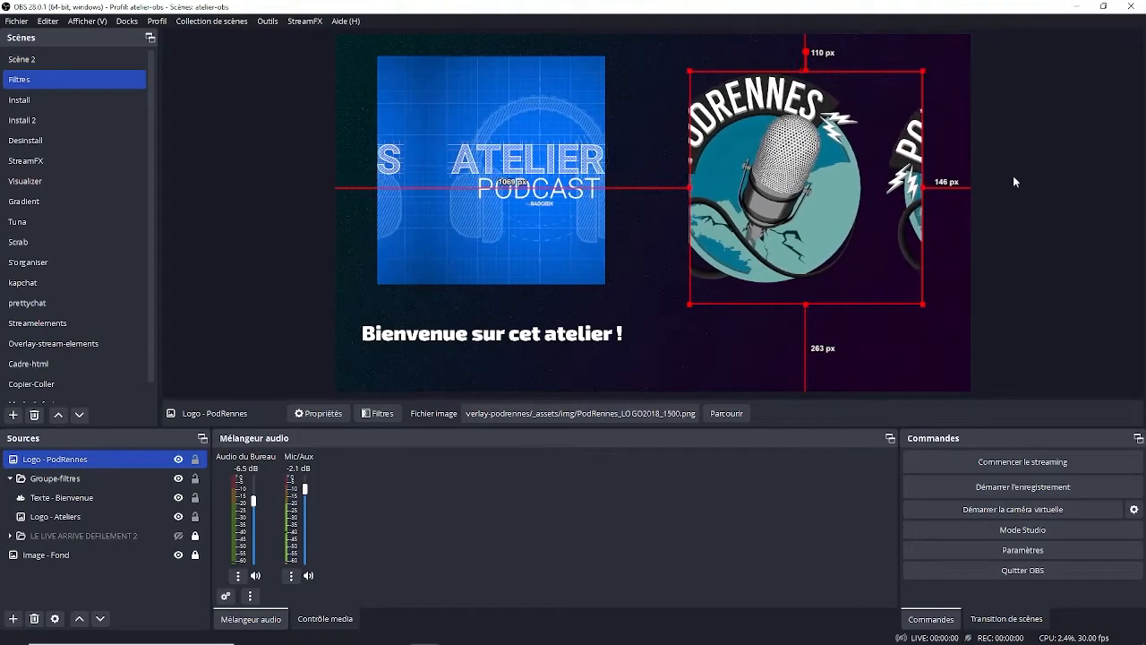
Show the LE LIVE ARRIVE DEFILEMENT 2 group and hide Logo - PodRennes, Groupe-filtres, Texte - Bienvenue and Logo - Ateliers.
left_click(180, 517, "ctrl")
left_click(179, 535)
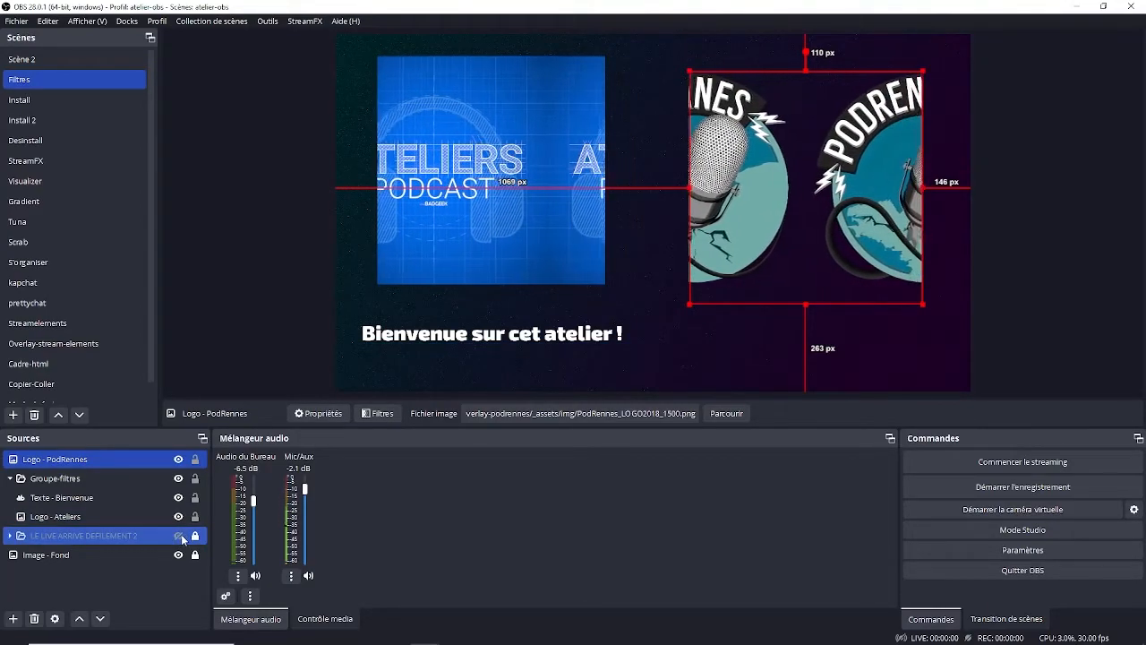
left_click(179, 459)
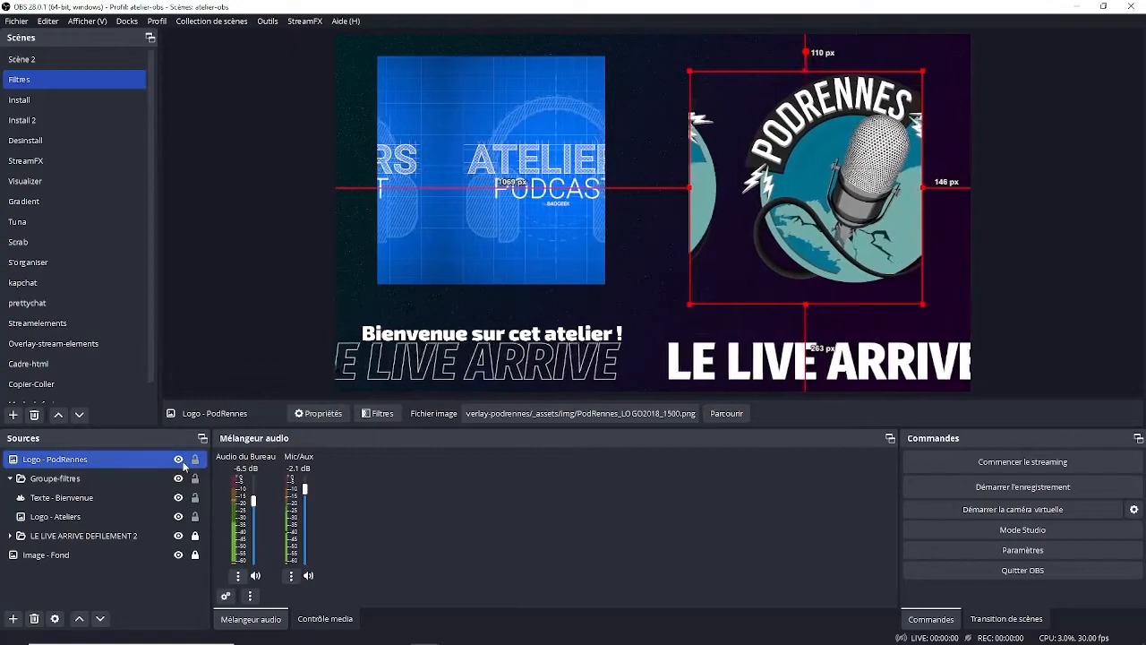
left_click(170, 479, "ctrl")
left_click(178, 479)
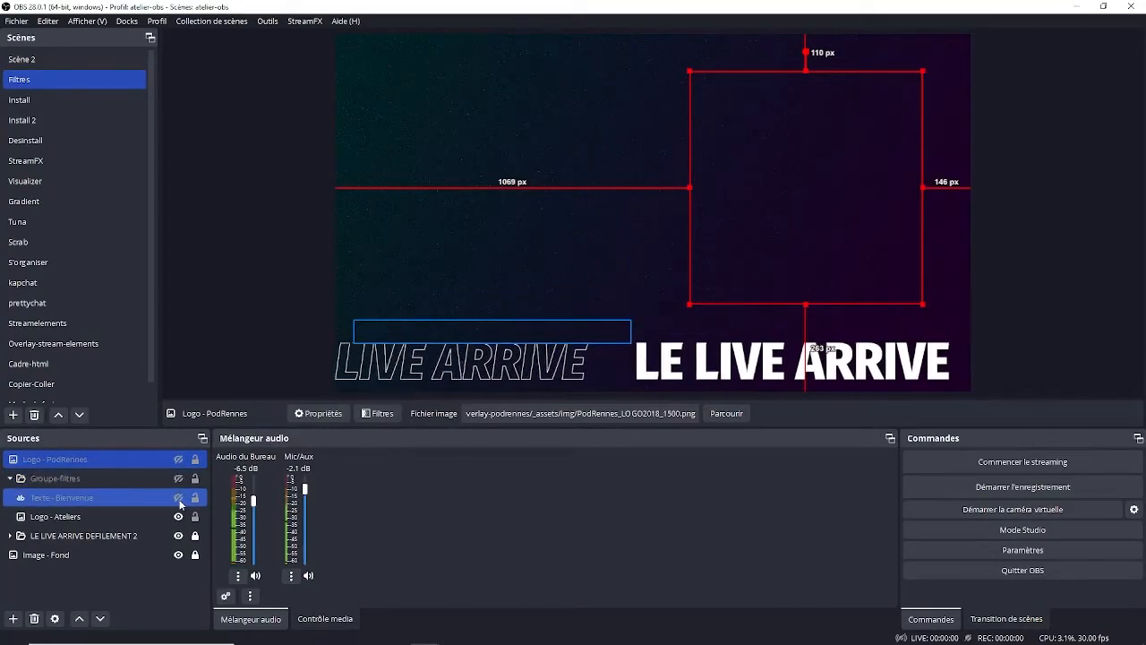
left_click(178, 516)
left_click(230, 283)
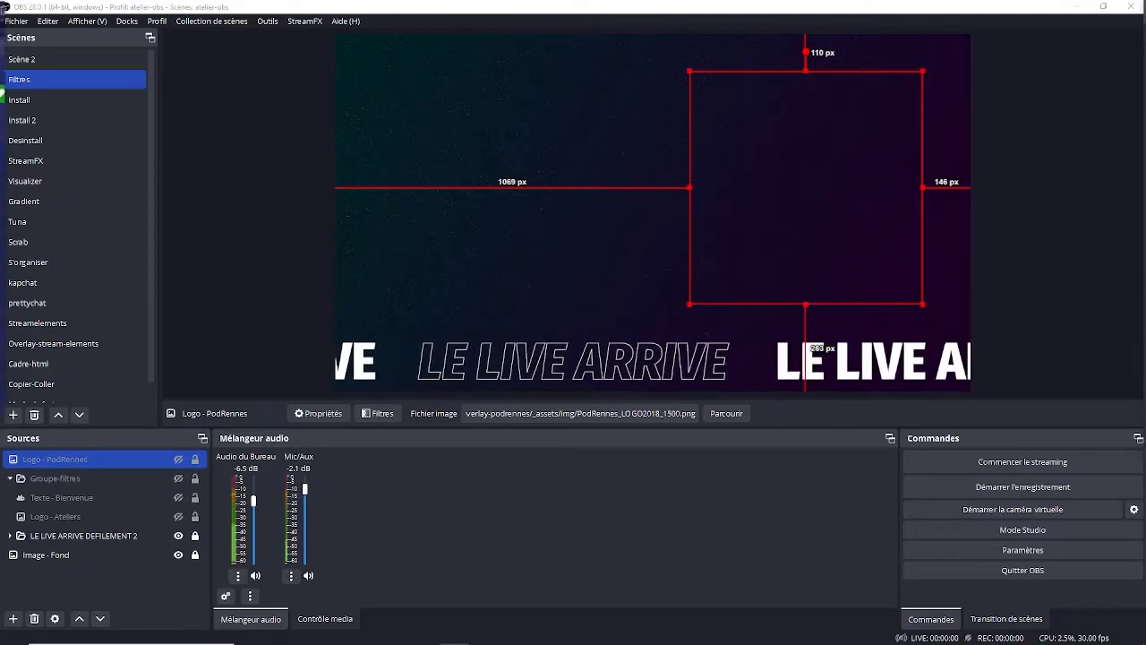
Switch to the web browser, maximize it and open the OBS Studio Plugins category in the OBS forum's resources.
key("alt+Tab")
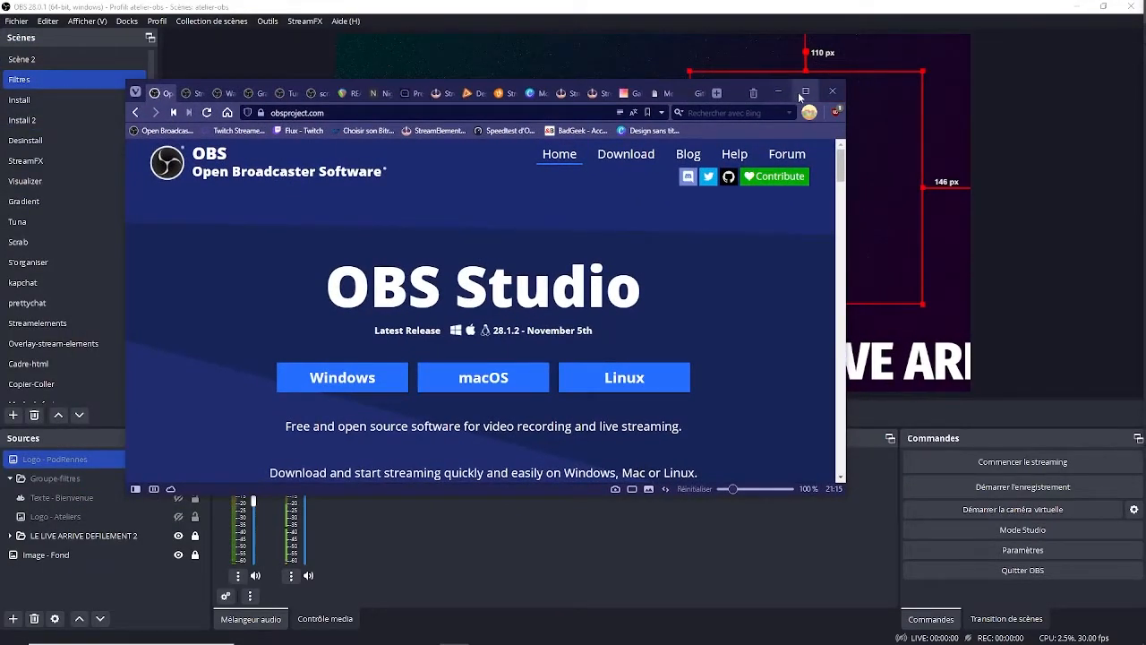
left_click(805, 90)
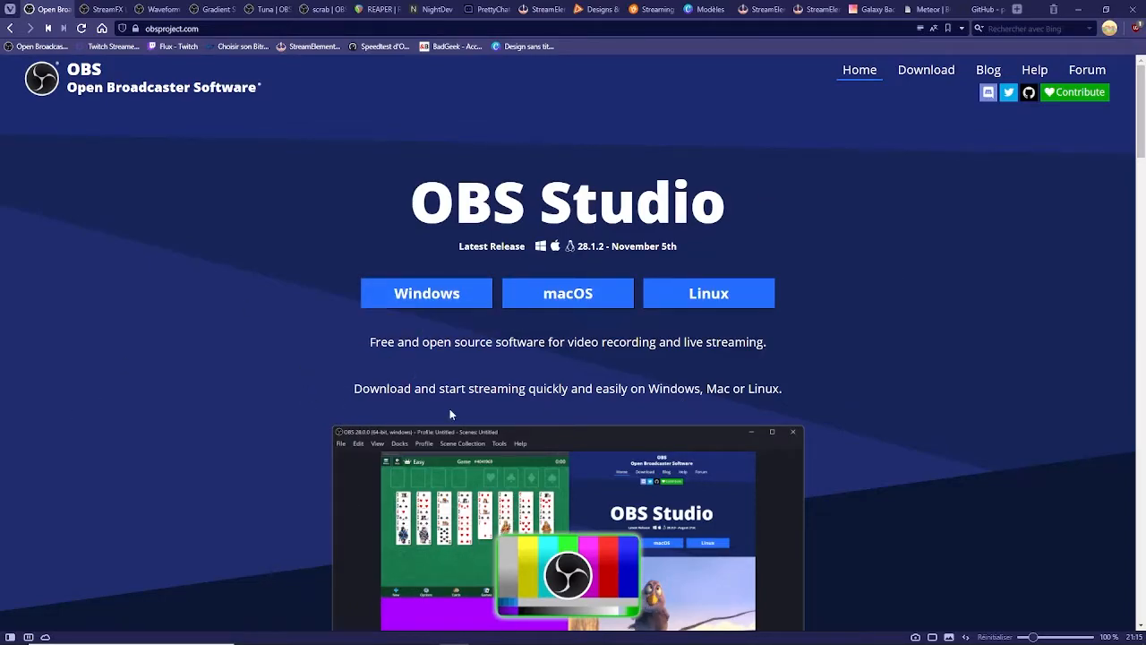
left_click(1081, 76)
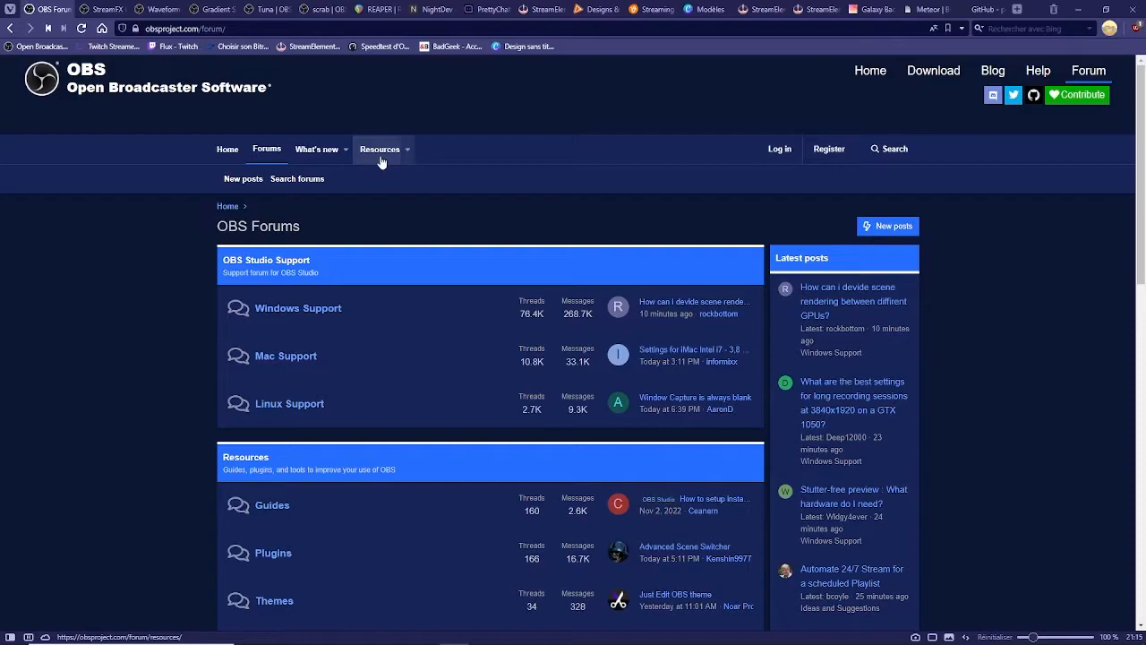
left_click(380, 155)
scroll(224, 311, "down", 1)
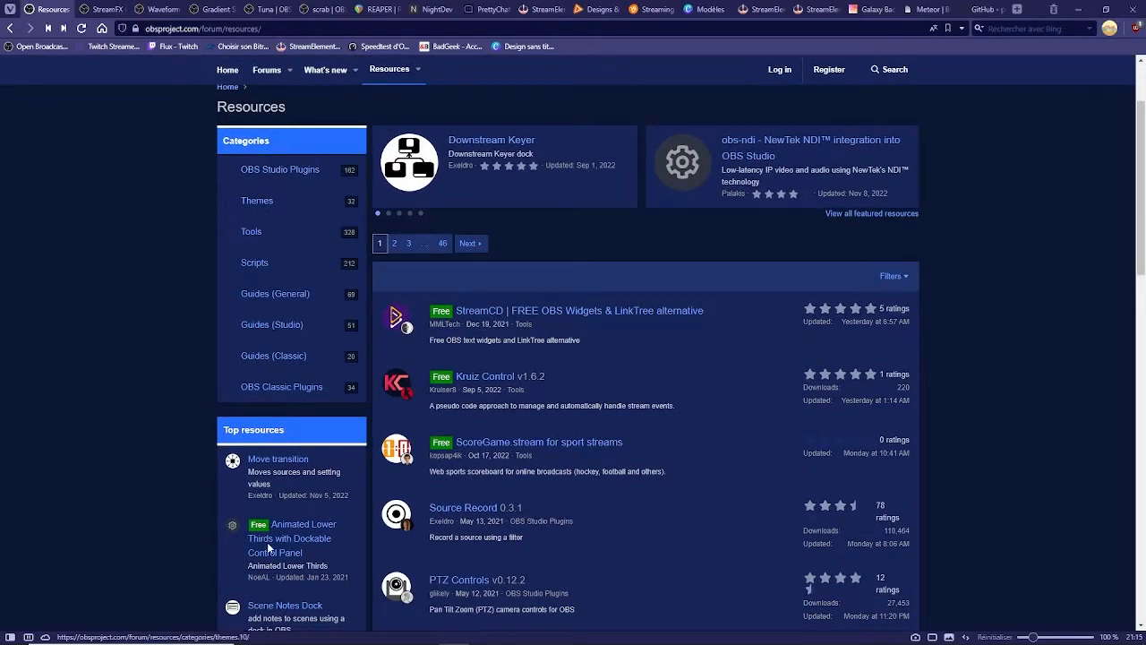
left_click(304, 175)
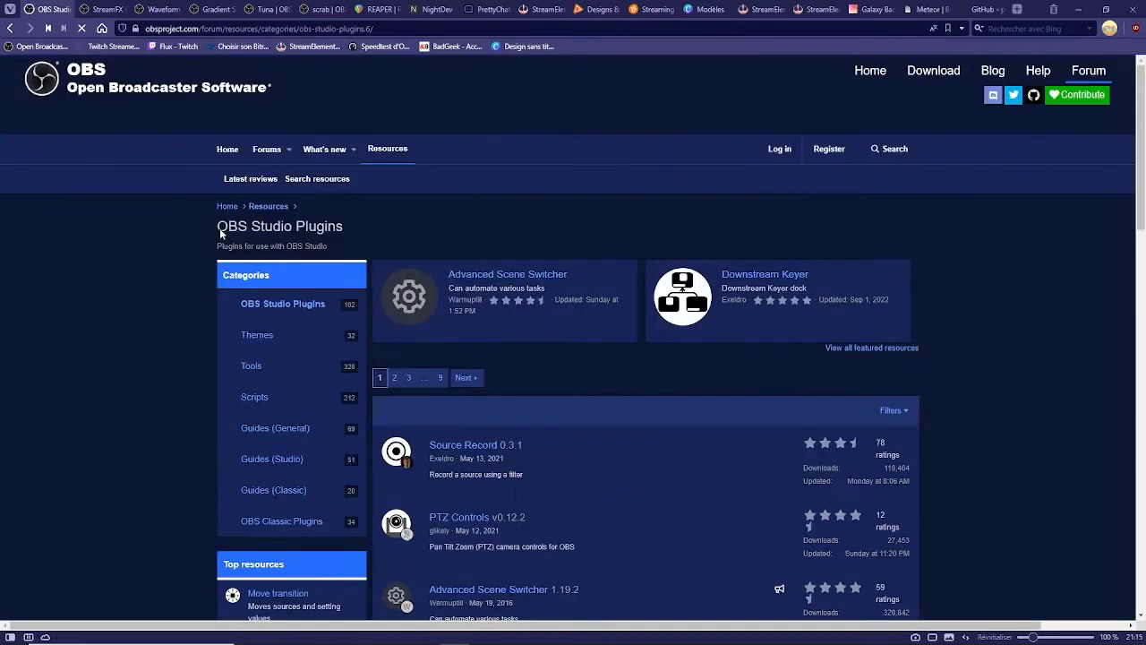
Look through the OBS Studio Plugins list and open the Source Record plugin's page.
scroll(170, 286, "down", 3)
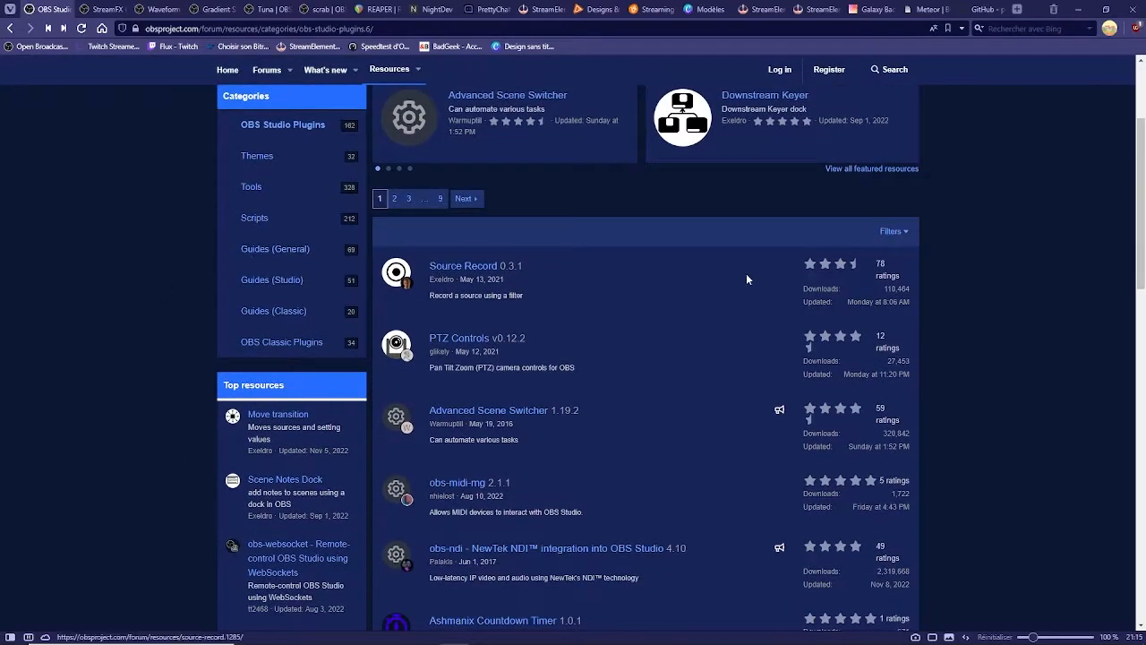
scroll(528, 232, "down", 2)
scroll(533, 240, "down", 2)
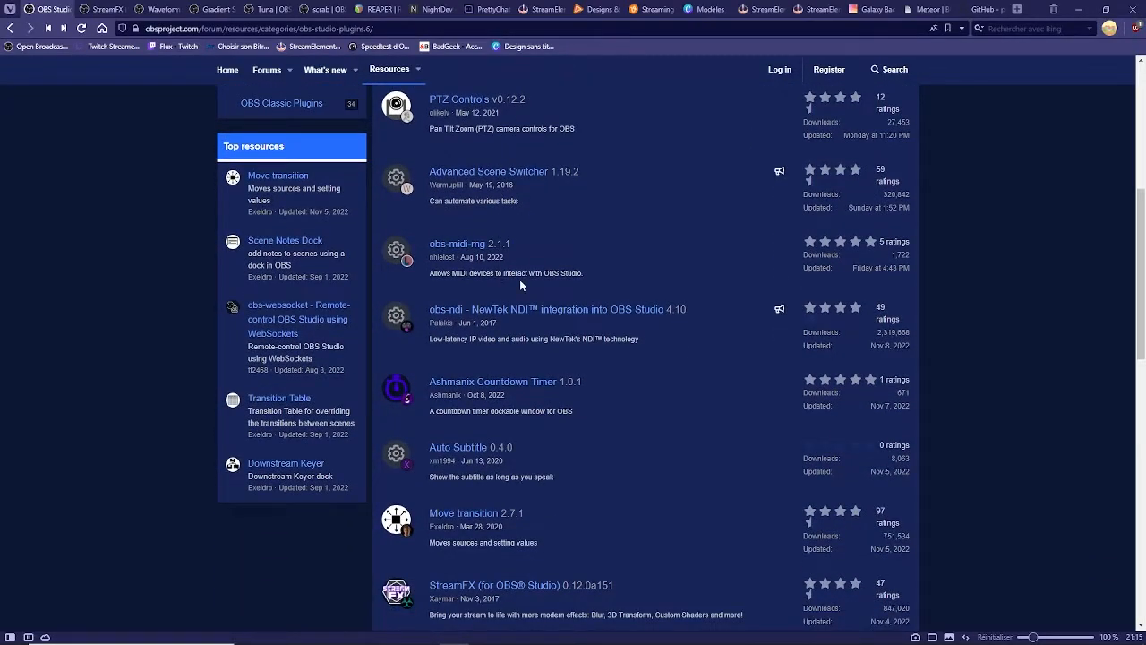
scroll(519, 279, "down", 1)
scroll(456, 359, "down", 2)
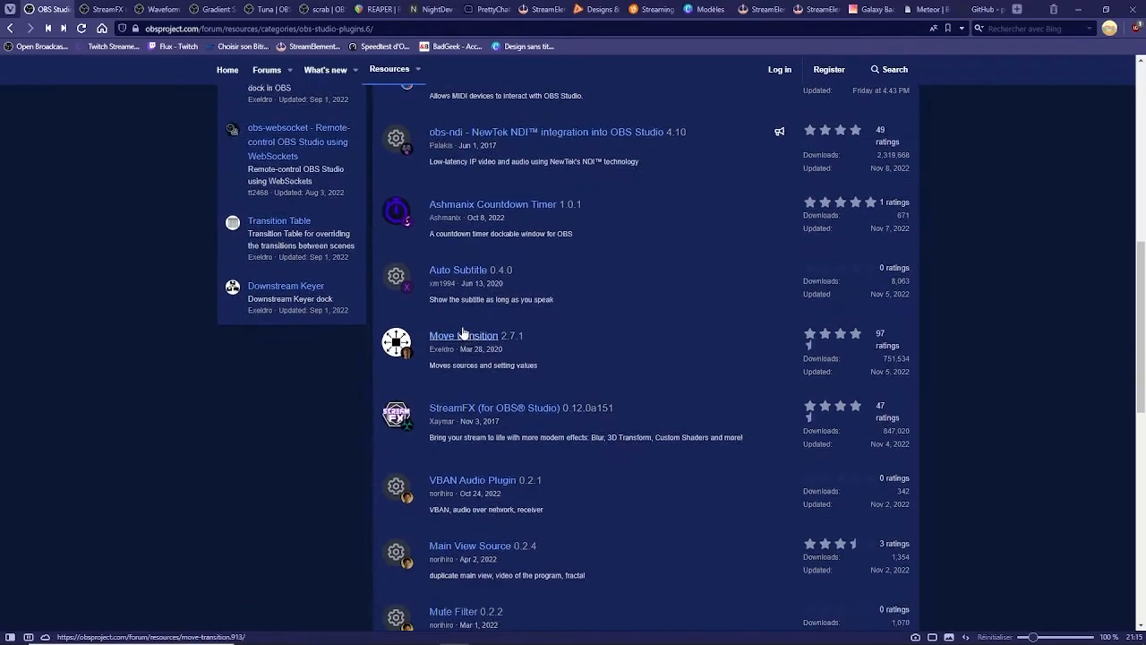
scroll(439, 383, "down", 2)
scroll(547, 402, "down", 2)
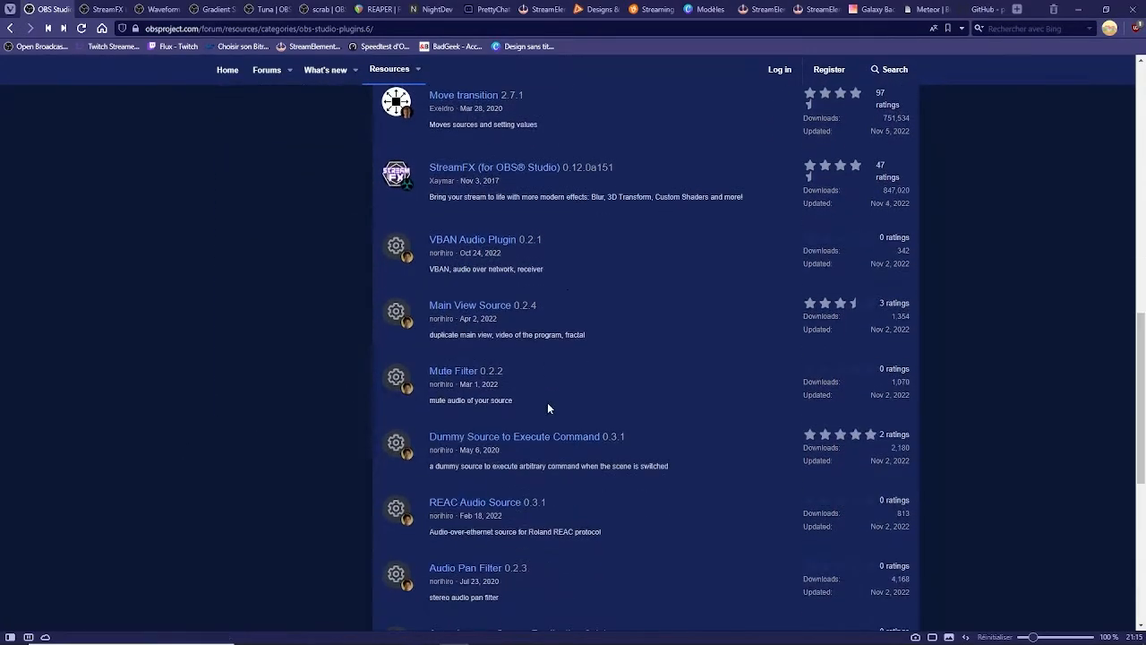
scroll(549, 381, "up", 6)
scroll(566, 375, "up", 5)
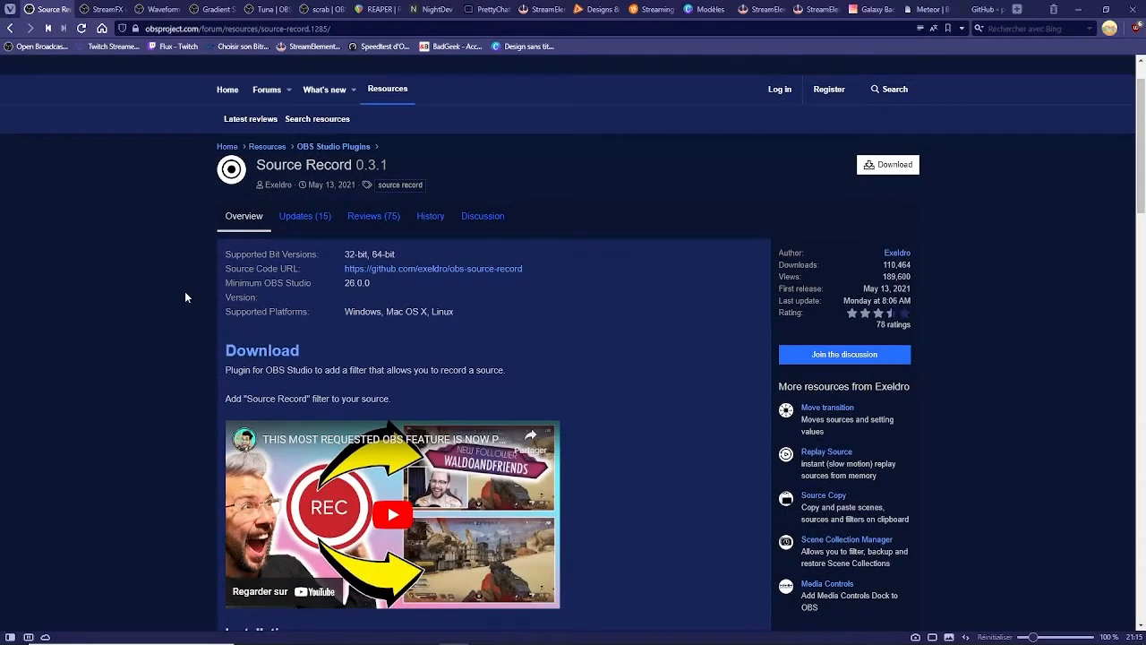
Read the Source Record overview, including its installation instructions, known issues, latest updates and user reviews.
scroll(185, 291, "down", 2)
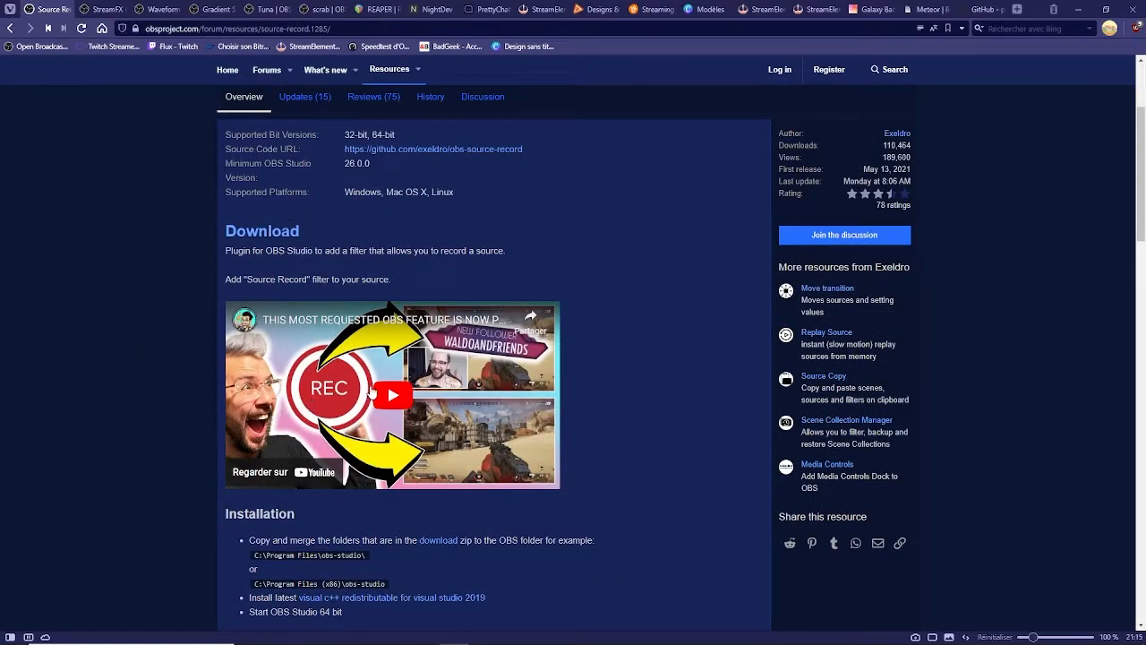
scroll(226, 454, "down", 1)
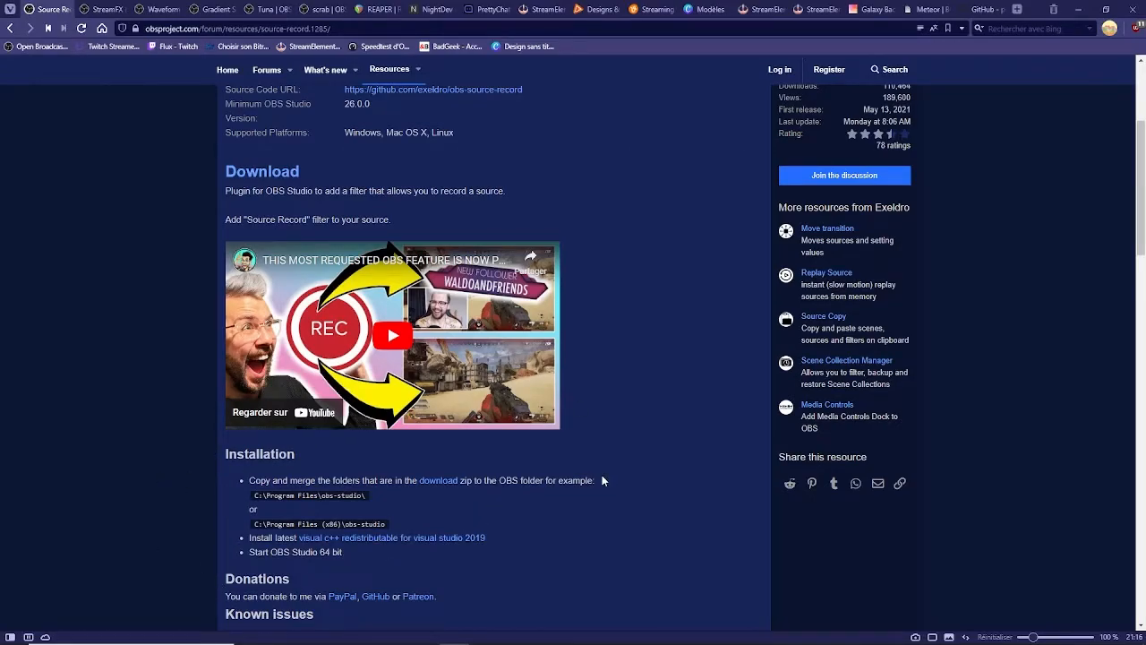
scroll(609, 471, "down", 5)
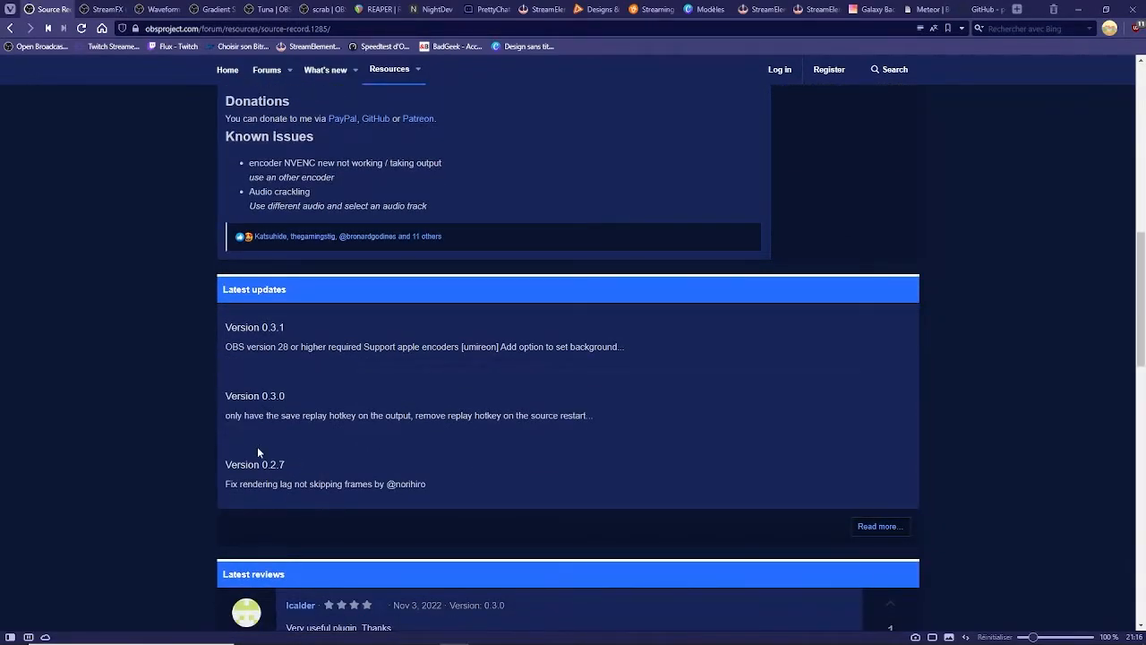
scroll(258, 449, "up", 5)
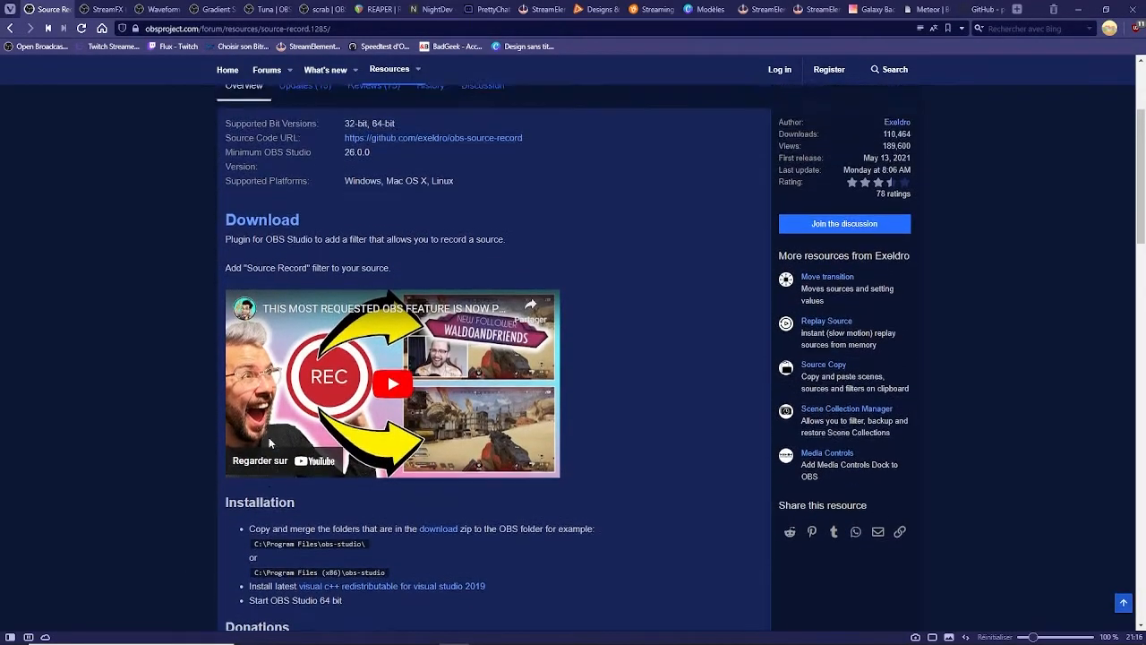
scroll(271, 443, "up", 2)
scroll(269, 439, "down", 3)
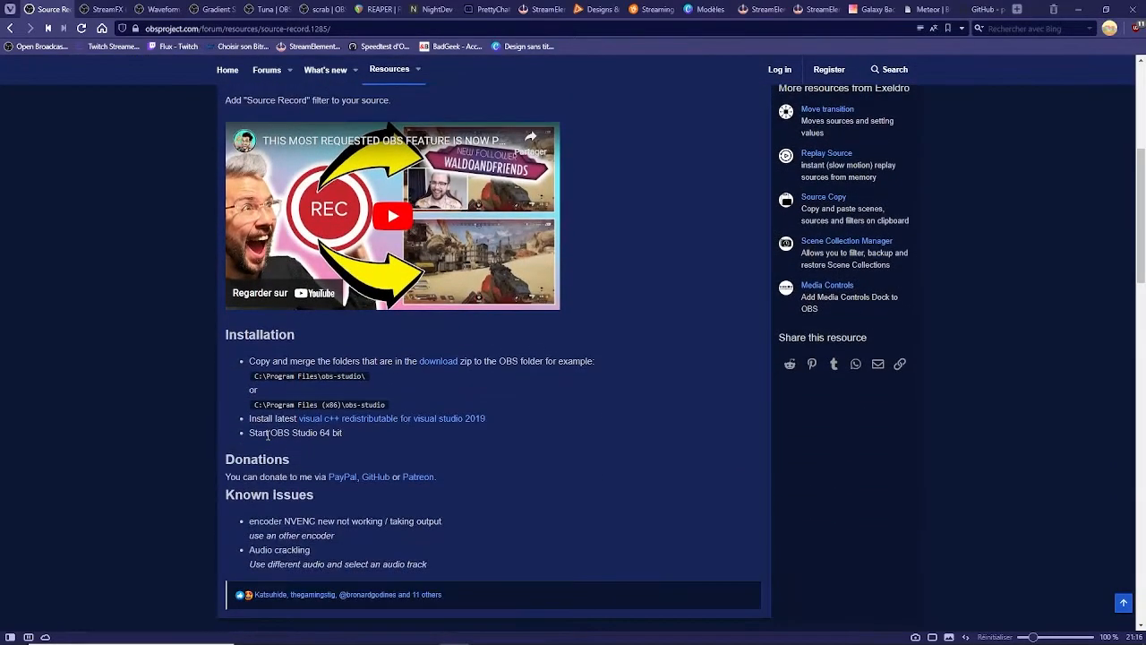
scroll(267, 436, "down", 4)
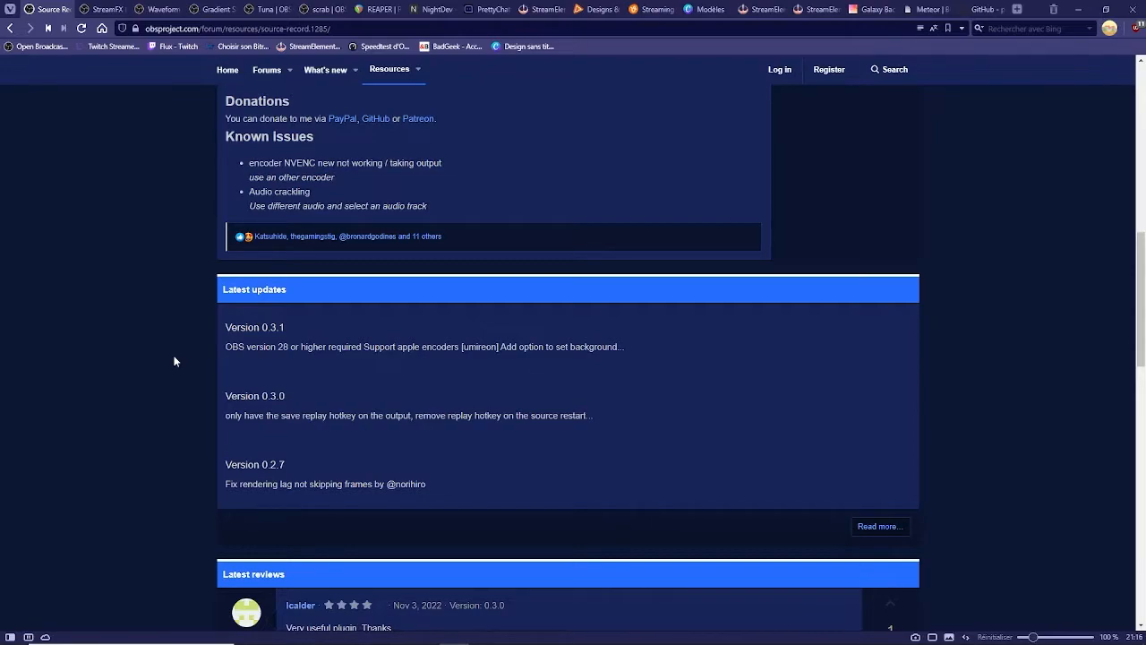
scroll(176, 361, "down", 2)
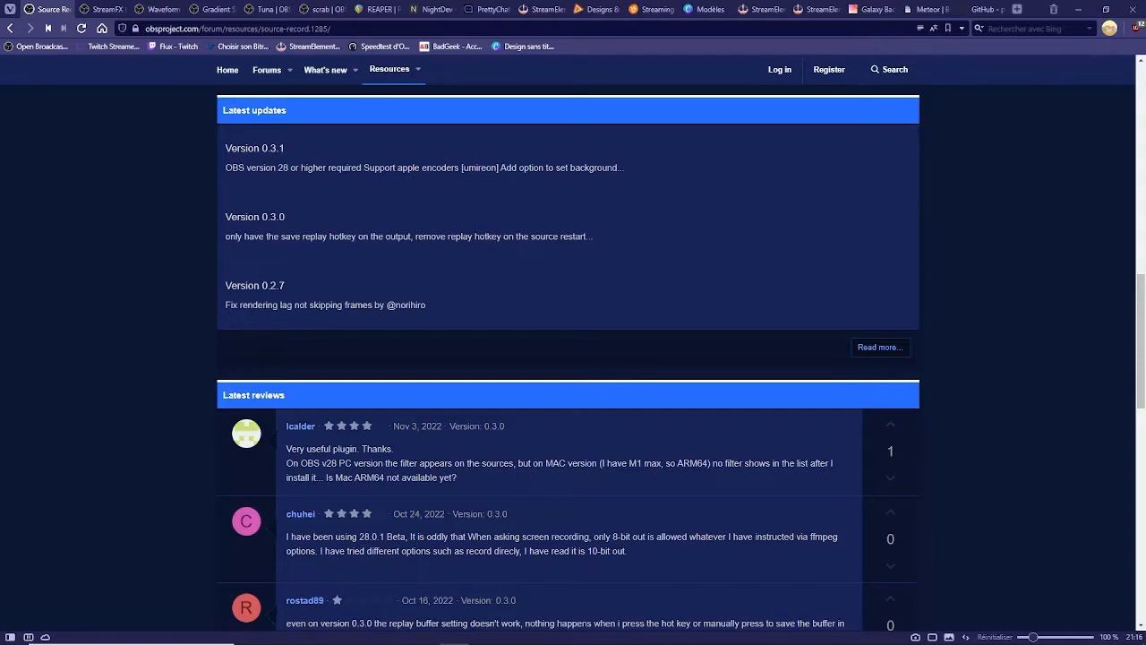
scroll(746, 225, "up", 10)
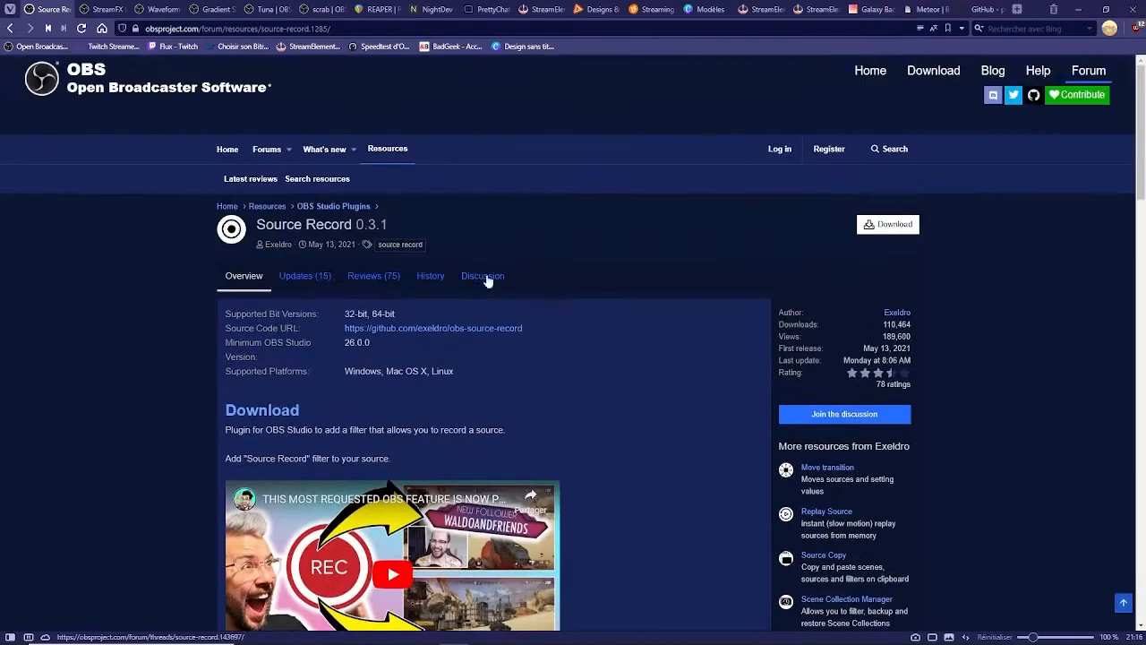
Skim the Source Record discussion thread and return to the plugin's overview page.
left_click(490, 281)
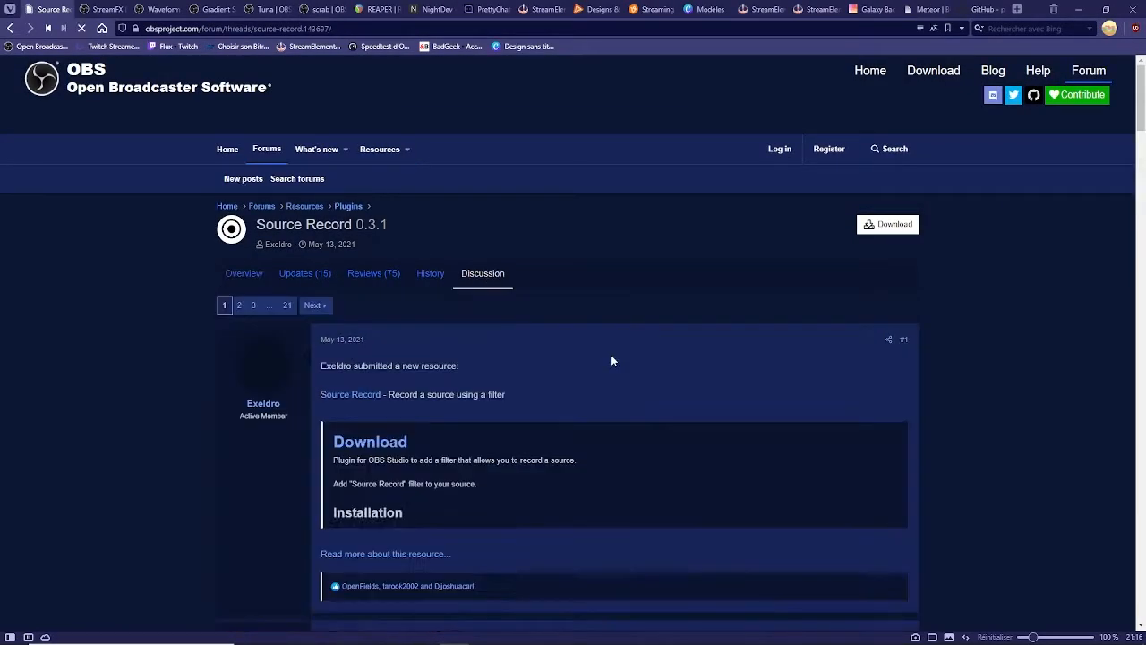
scroll(610, 355, "down", 3)
scroll(454, 369, "down", 9)
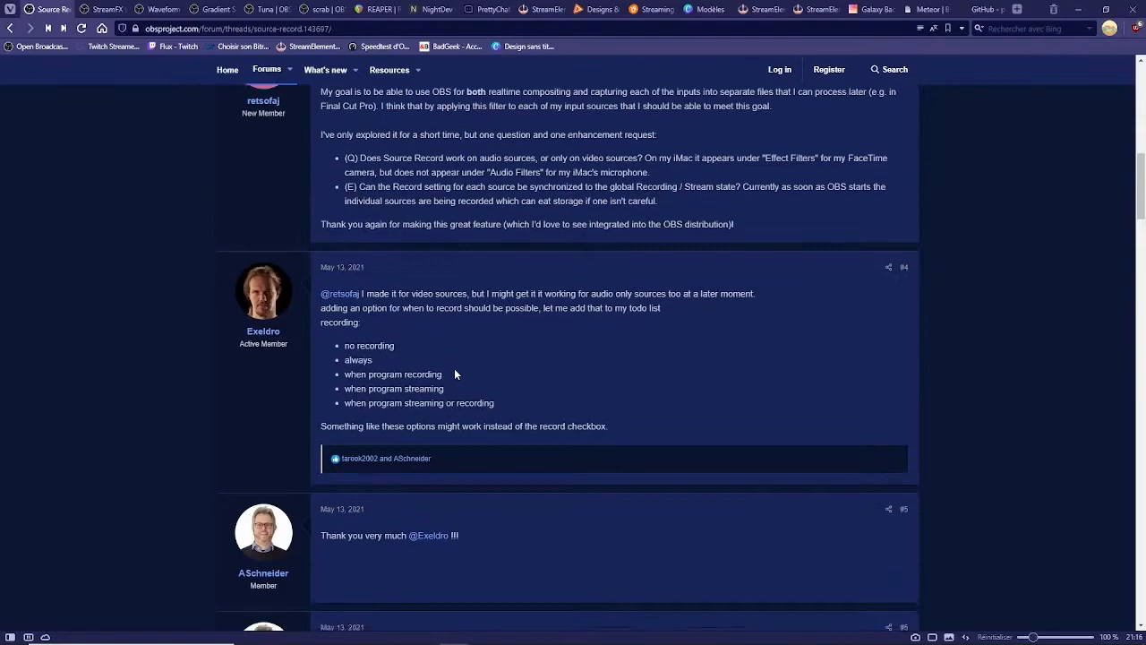
scroll(449, 371, "up", 8)
scroll(449, 373, "up", 4)
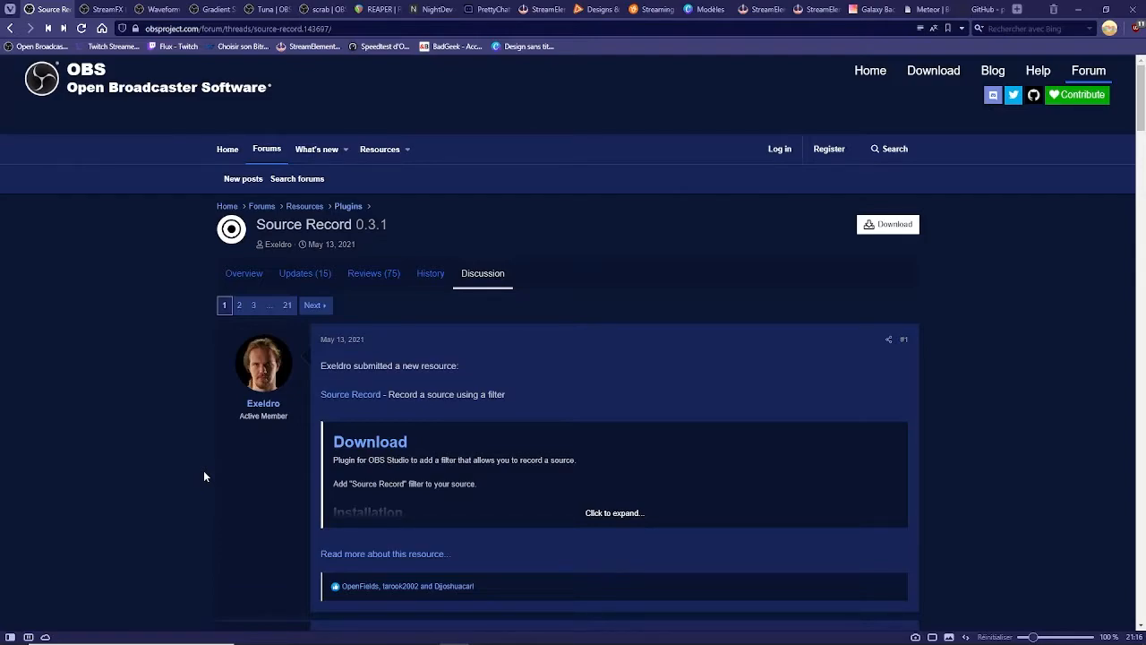
key("alt+Left")
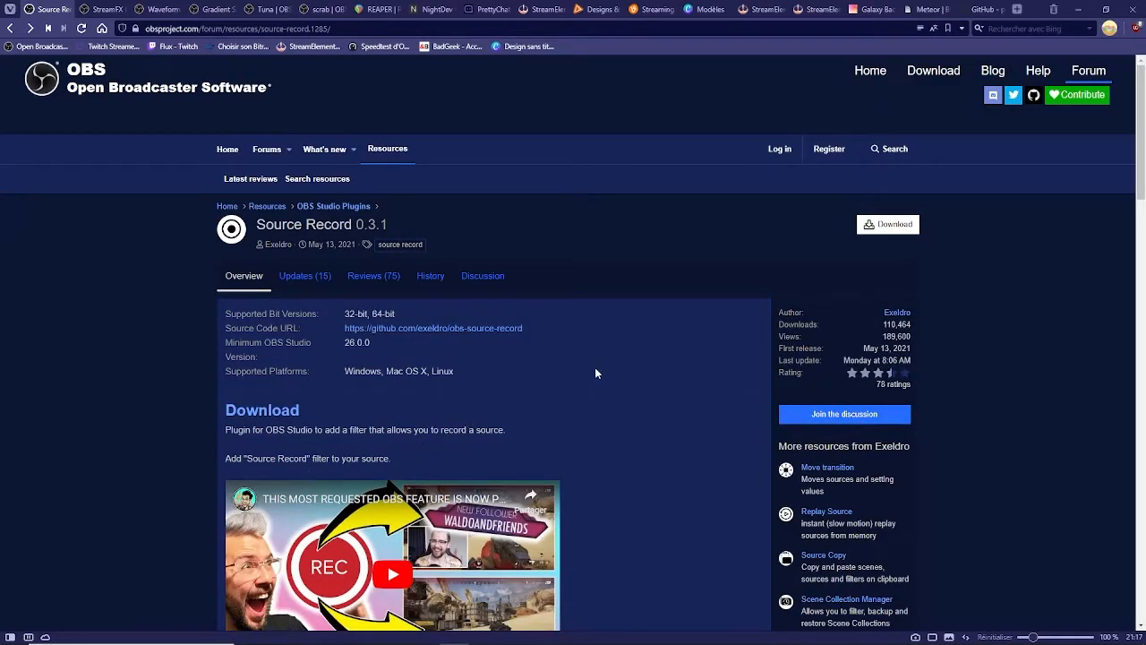
Review the files offered for downloading Source Record 0.3.1 and close the file choice without downloading.
left_click(897, 225)
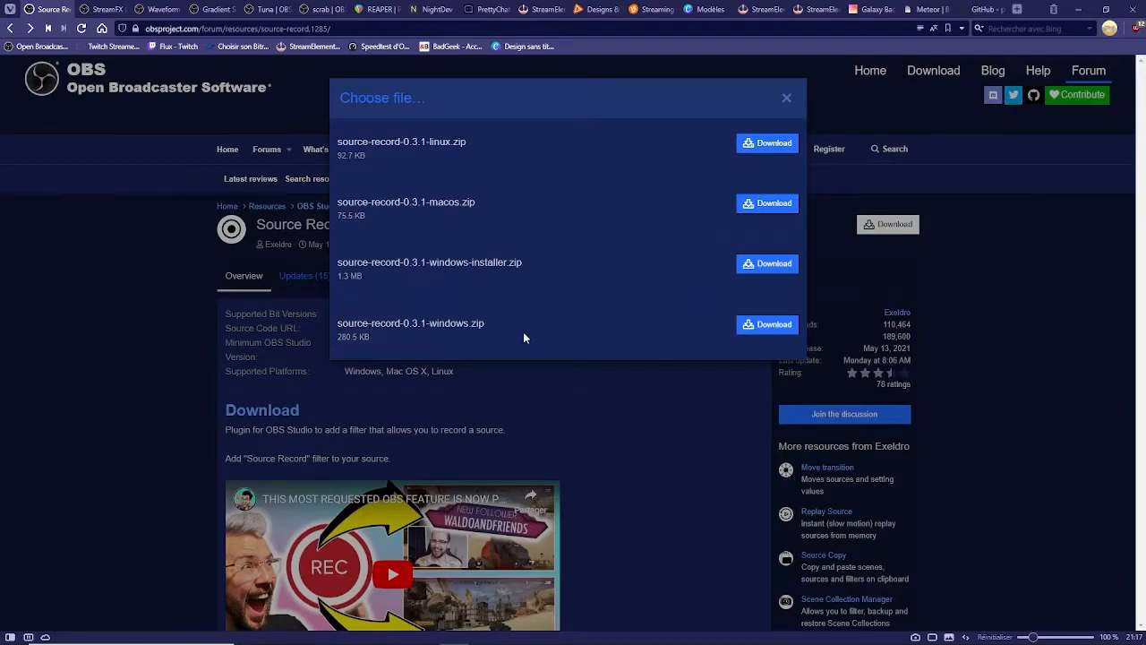
left_click(167, 379)
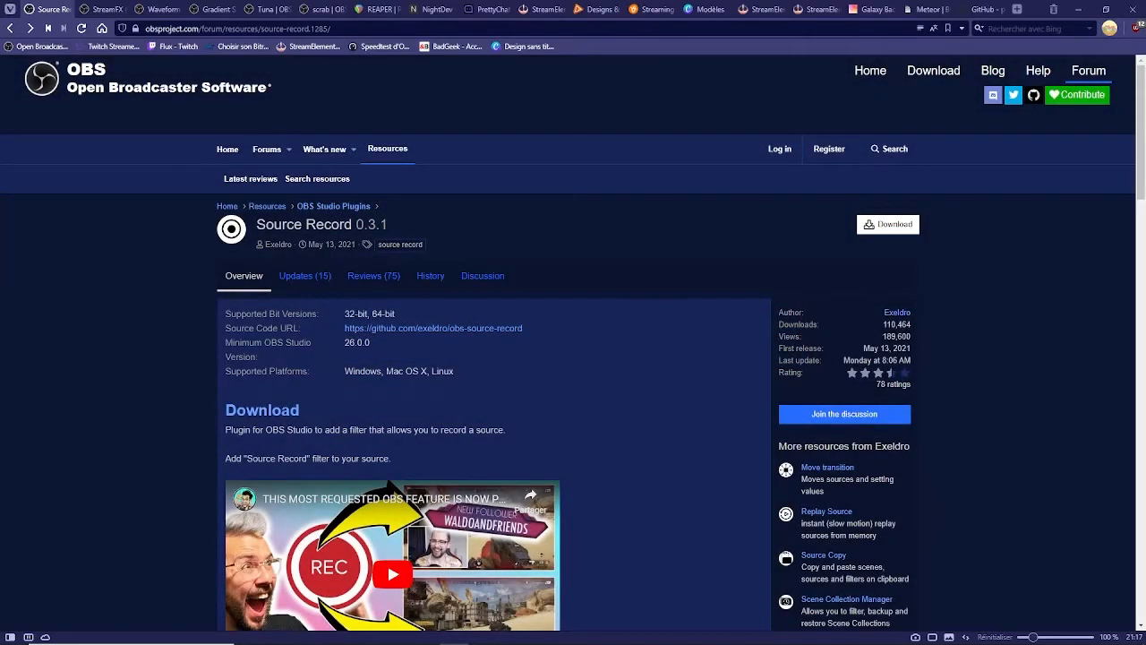
Switch to OBS and go through the Install, Install 2 and Desinstall scenes to examine the plugin installation and removal methods.
mouse_move(424, 633)
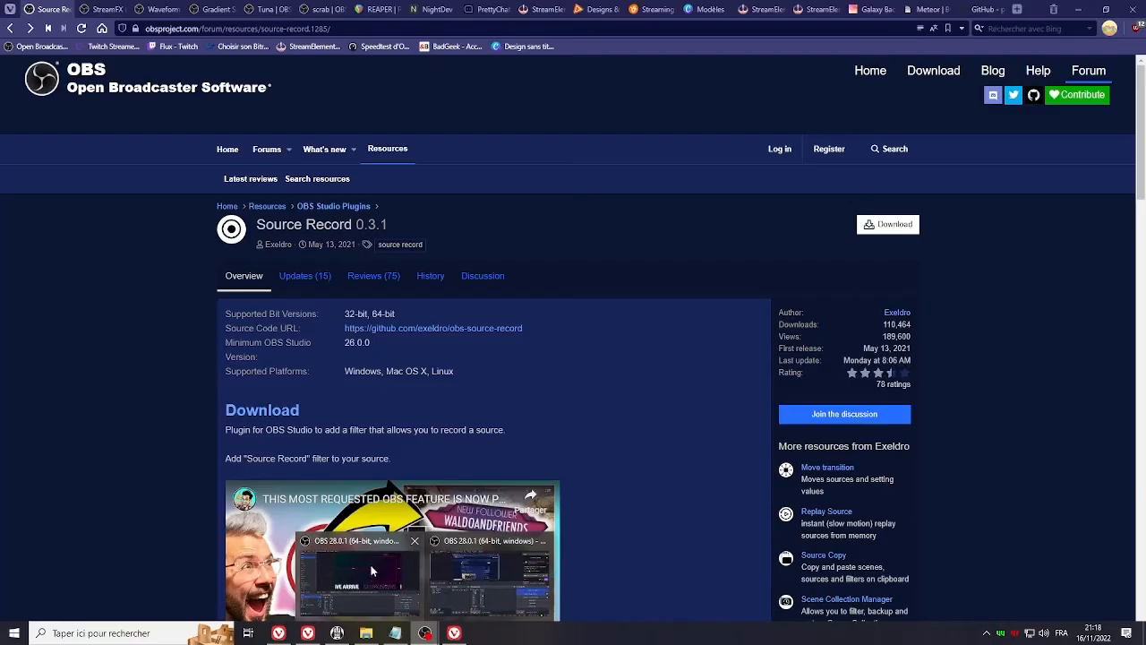
left_click(373, 570)
left_click(38, 102)
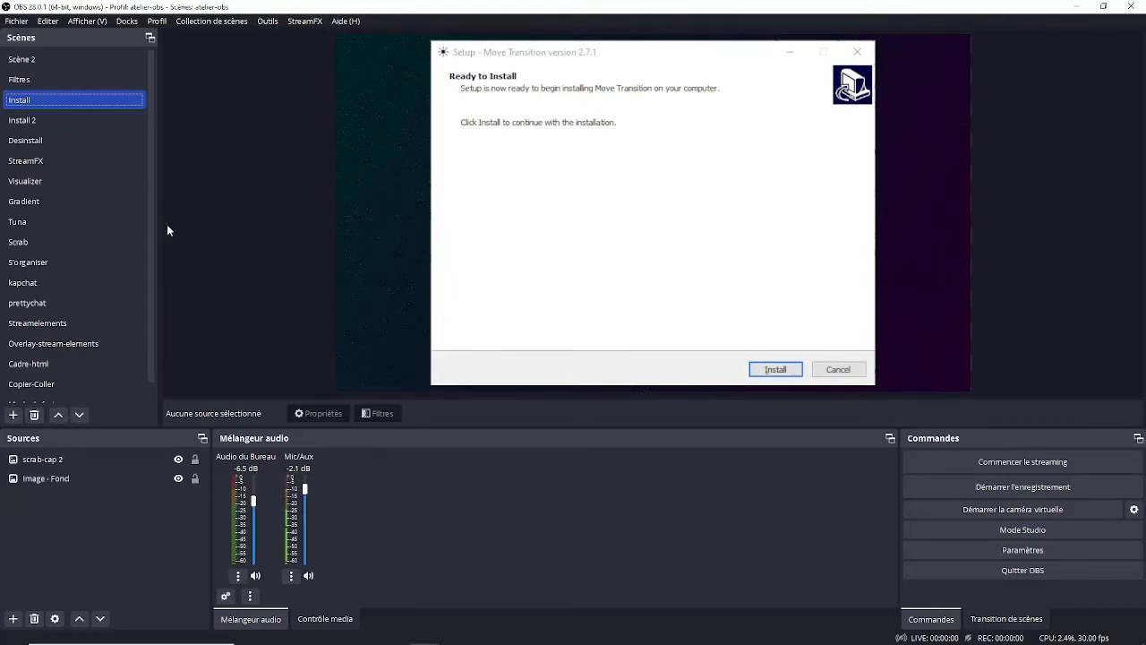
left_click(598, 146)
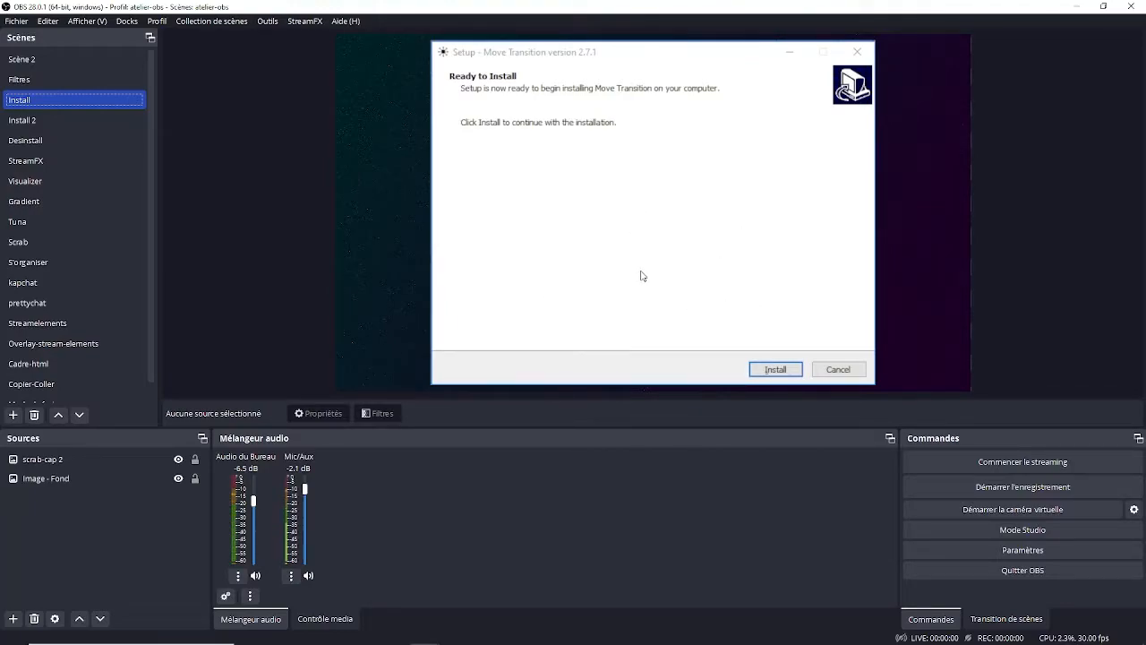
left_click(81, 123)
left_click_drag(464, 229, 387, 170)
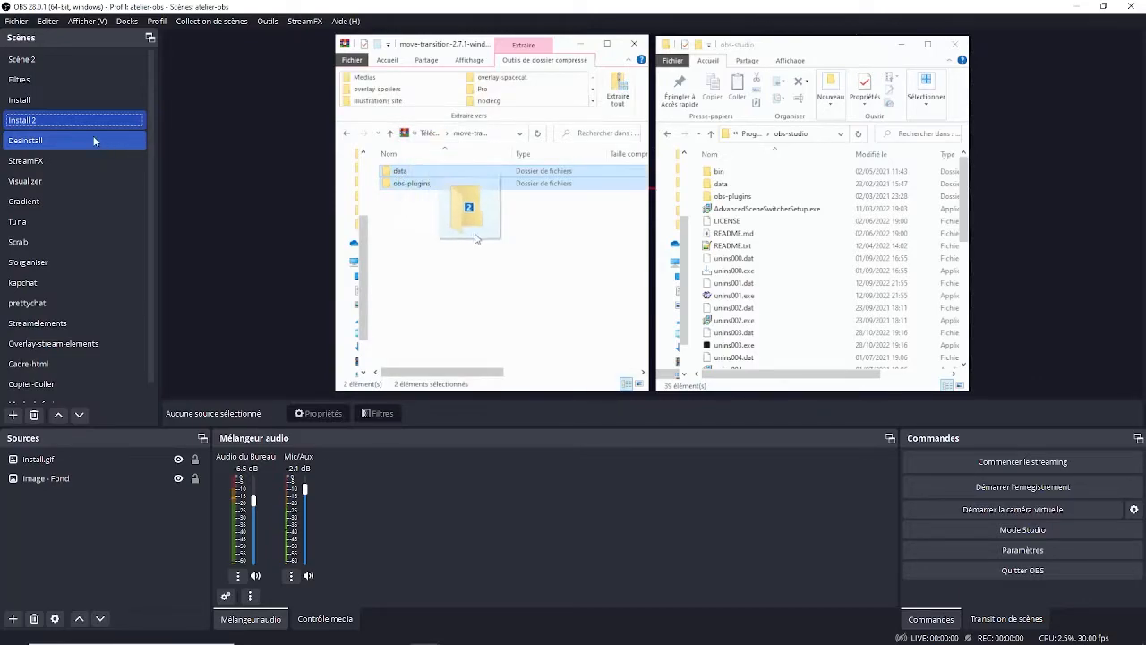
left_click(120, 150)
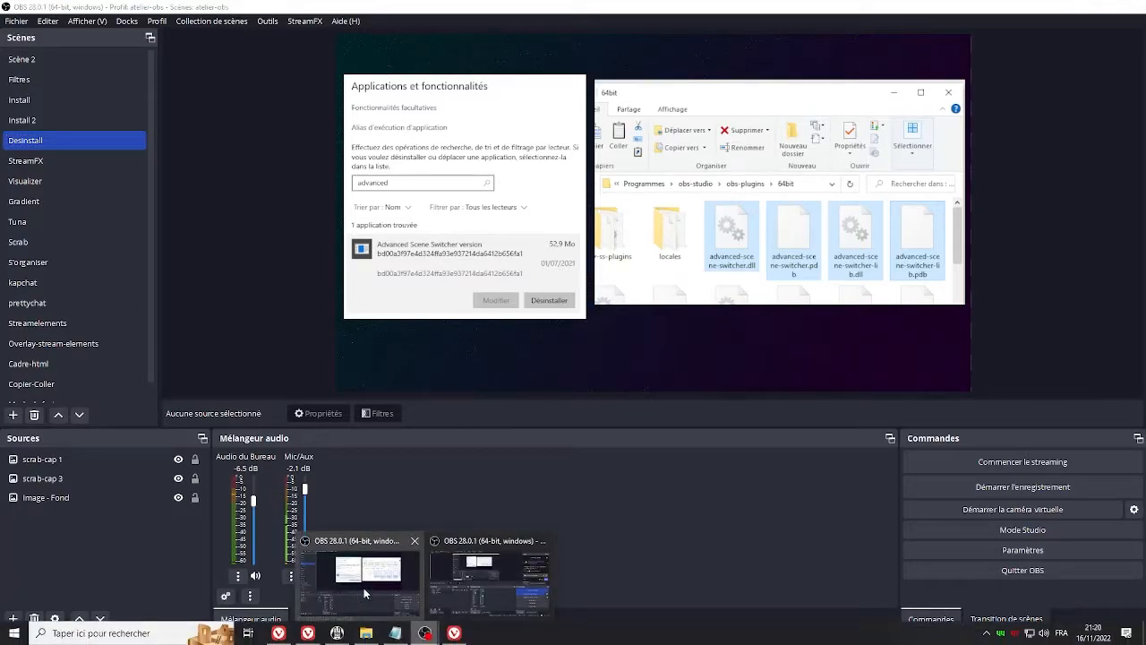
Switch to the browser and view the forum page of the StreamFX plugin.
left_click(454, 633)
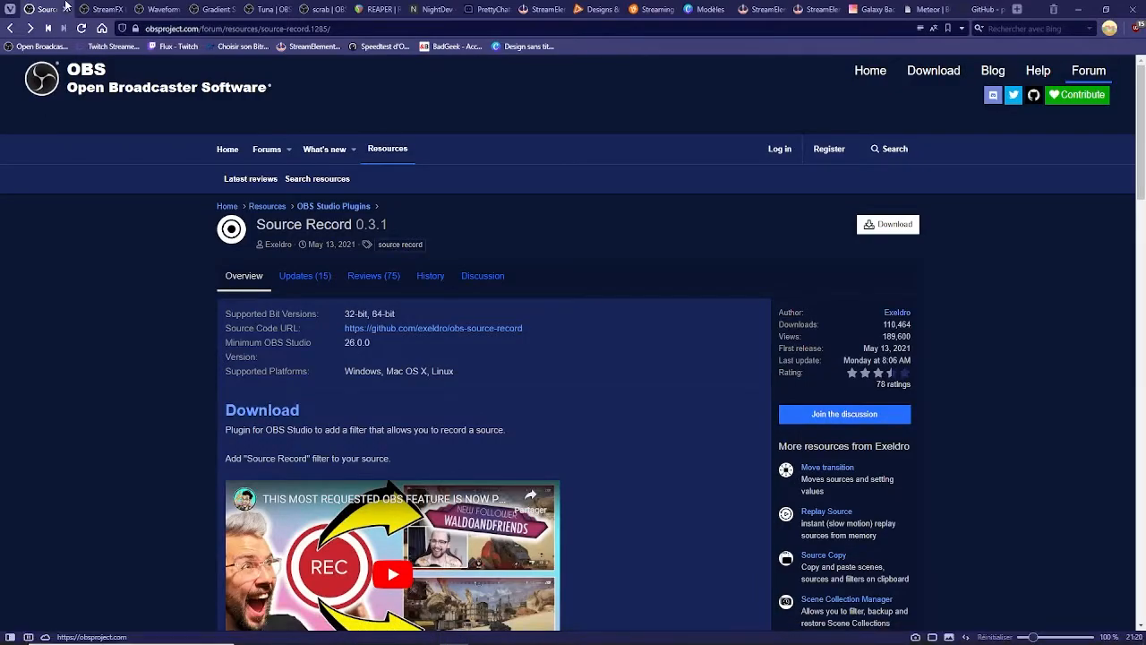
left_click(105, 9)
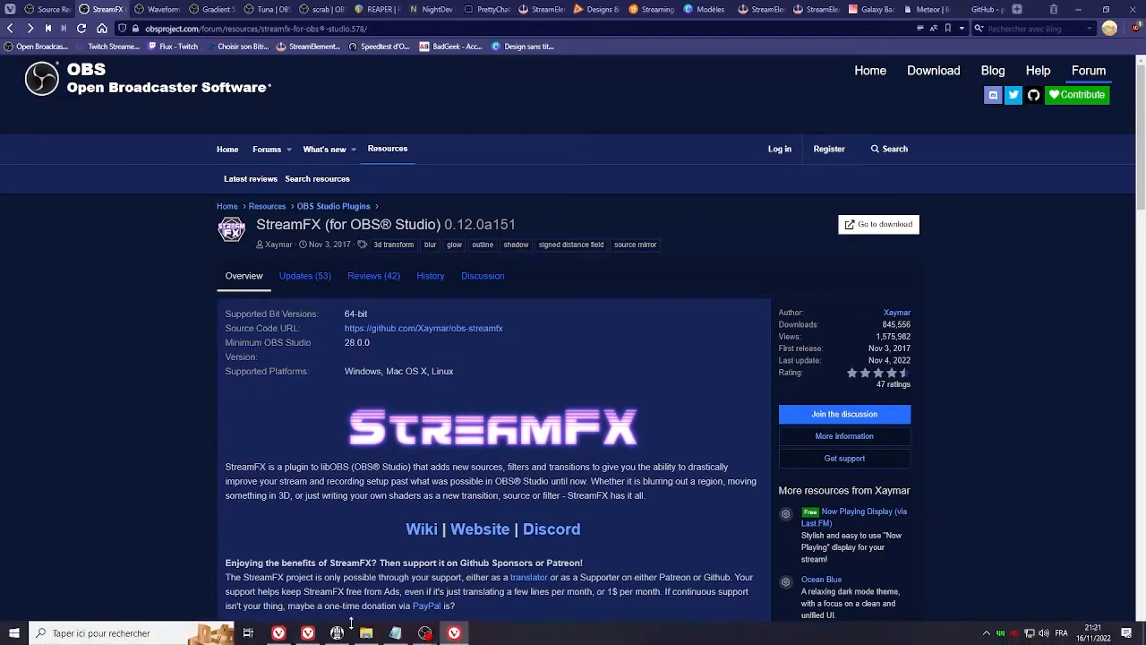
Switch to OBS, show the StreamFX scene and open the filters of the ateliers-logo.png source.
mouse_move(425, 636)
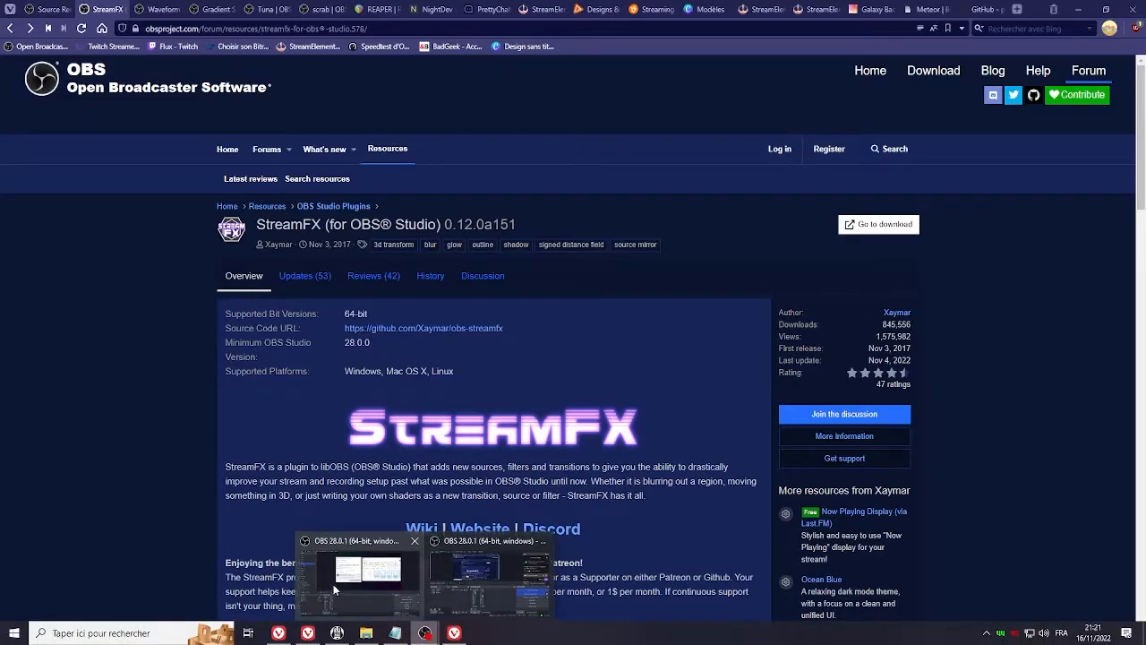
left_click(441, 577)
left_click(70, 162)
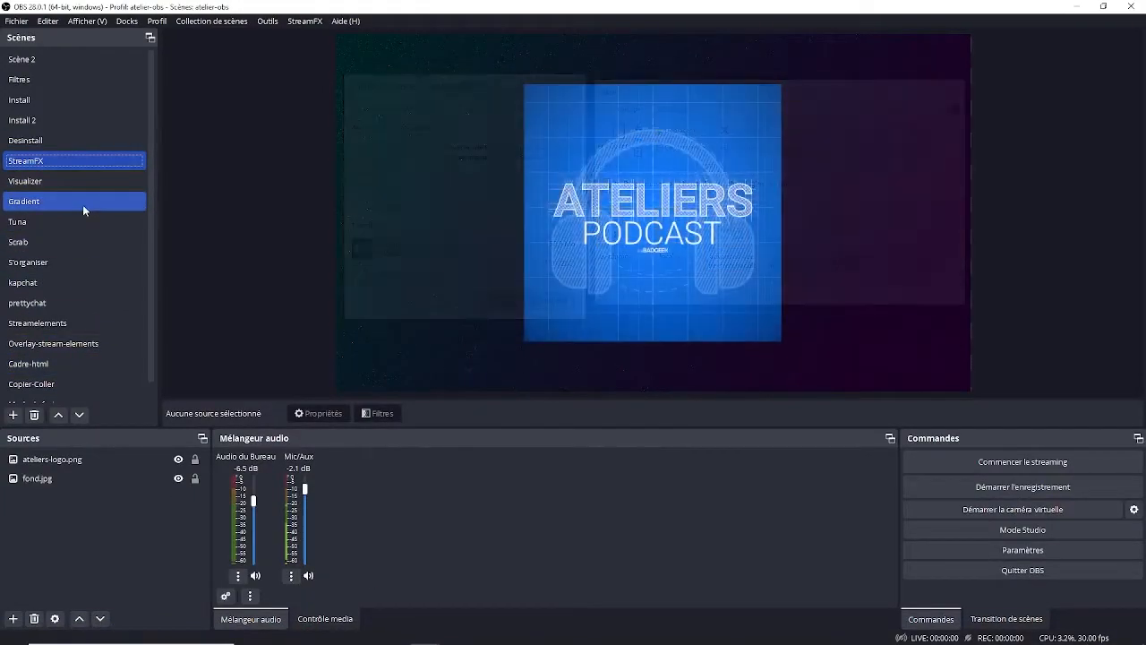
left_click(688, 185)
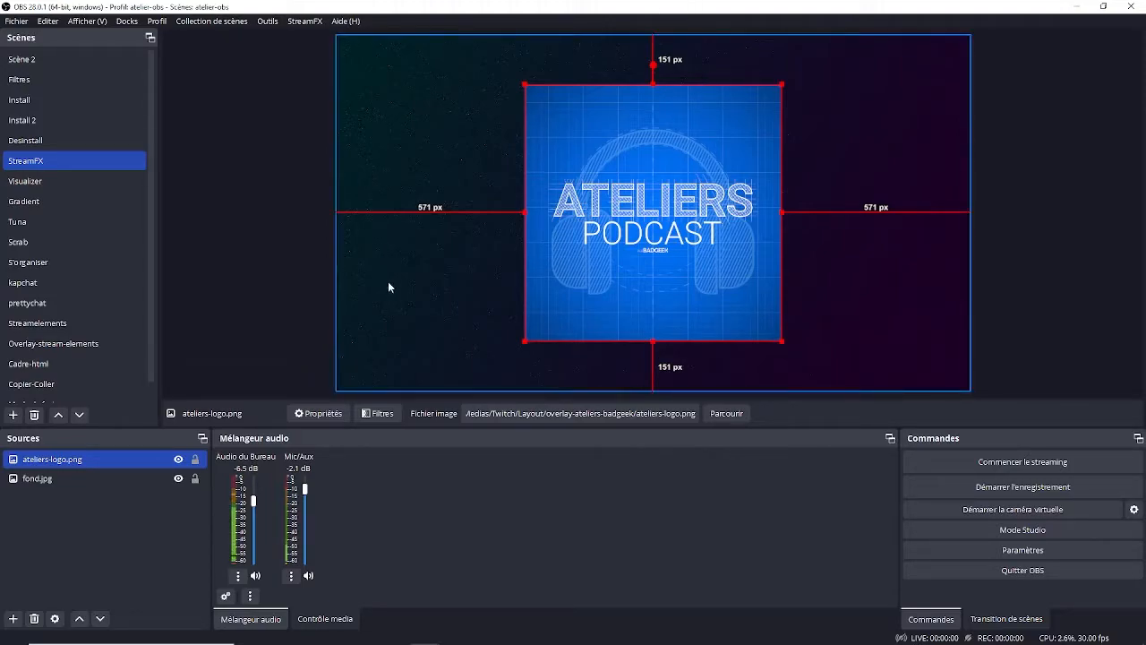
left_click(396, 414)
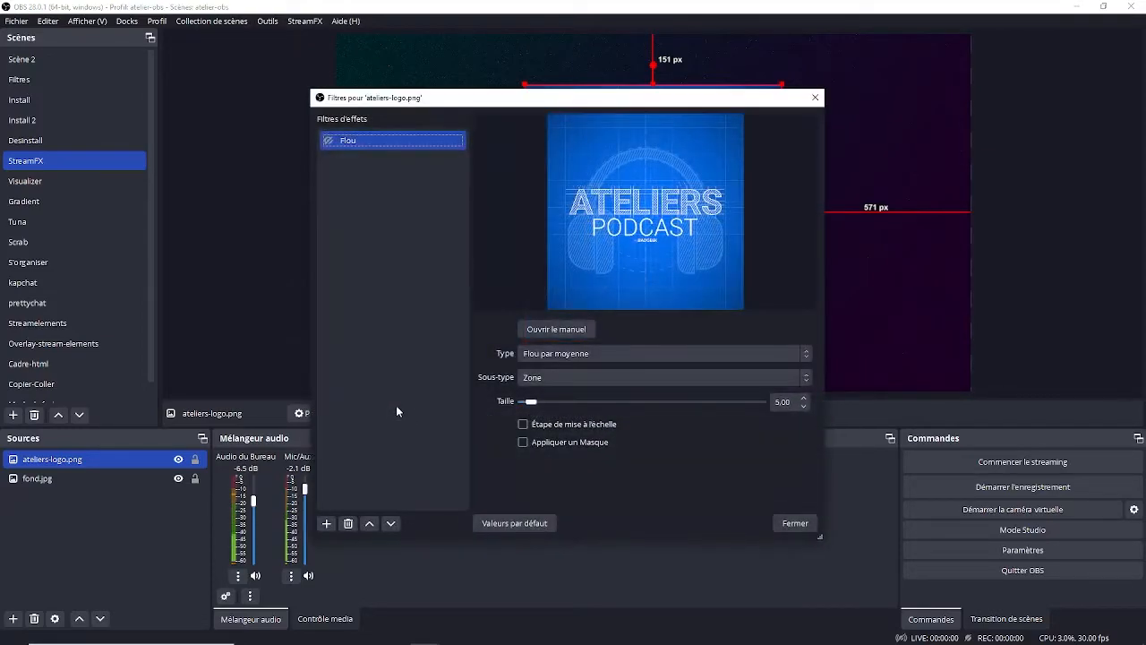
left_click(328, 524)
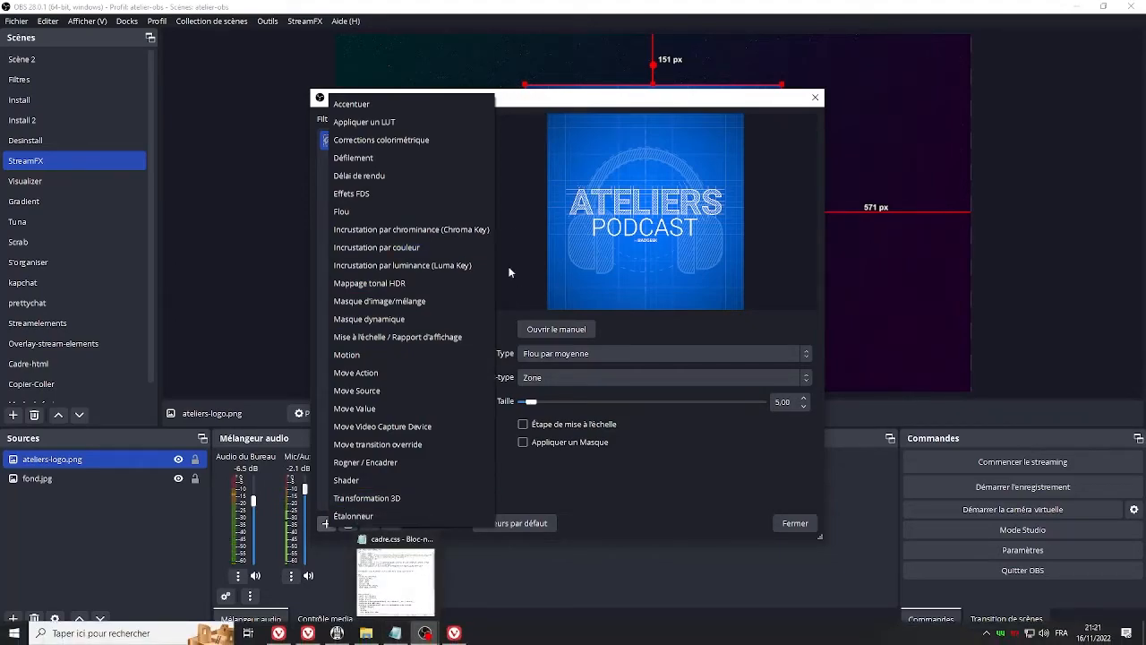
left_click(446, 210)
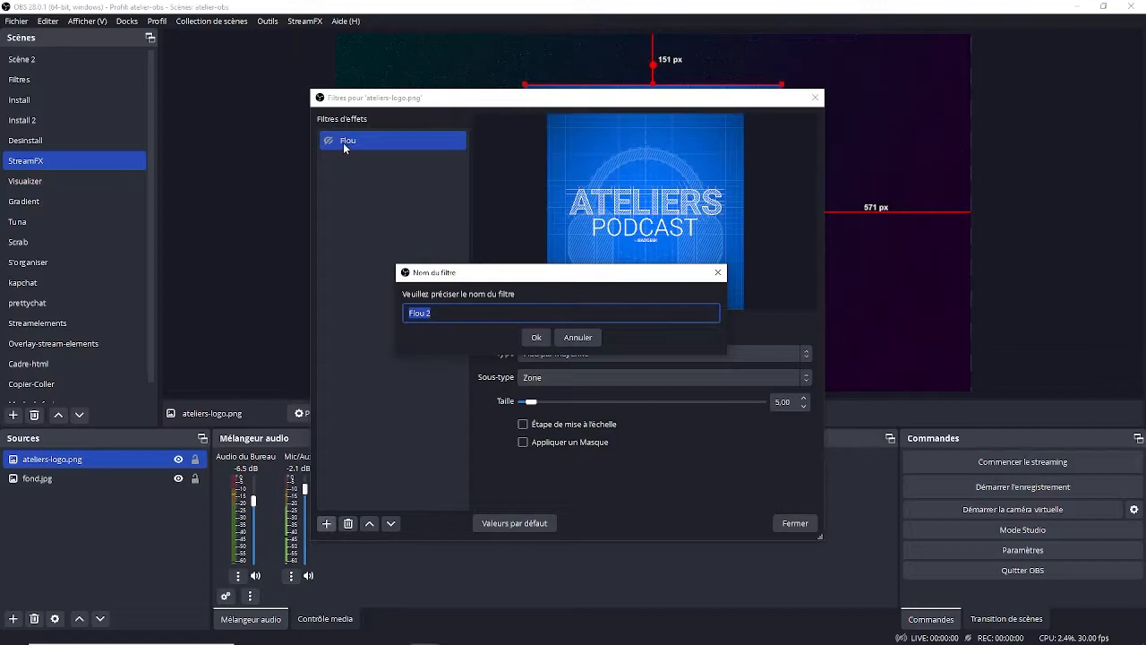
left_click(576, 336)
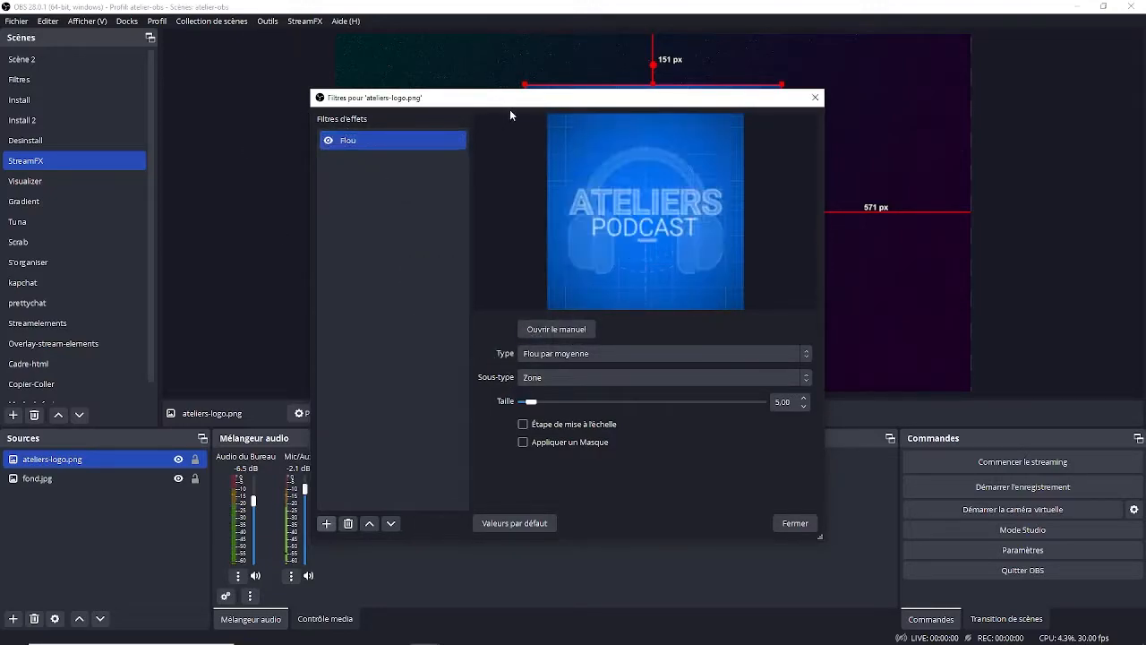
Enable the logo's existing Flou filter and set its blur size to 7.00.
left_click_drag(528, 103, 221, 70)
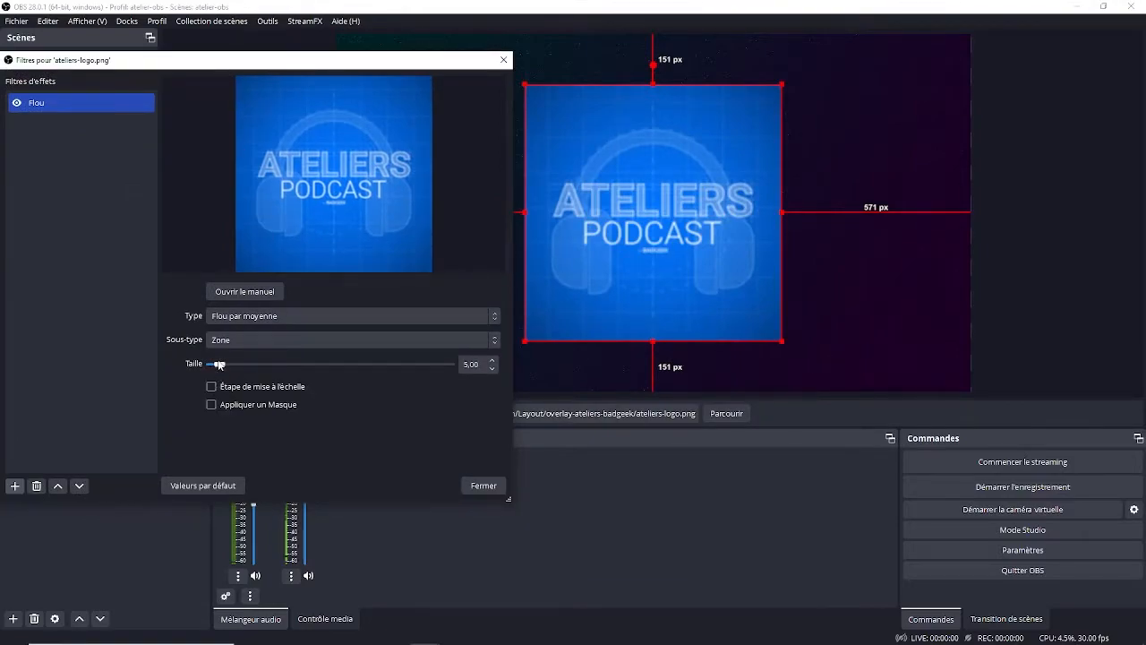
mouse_move(224, 364)
left_mouse_down()
mouse_move(332, 365)
mouse_move(267, 342)
mouse_move(231, 353)
left_mouse_up()
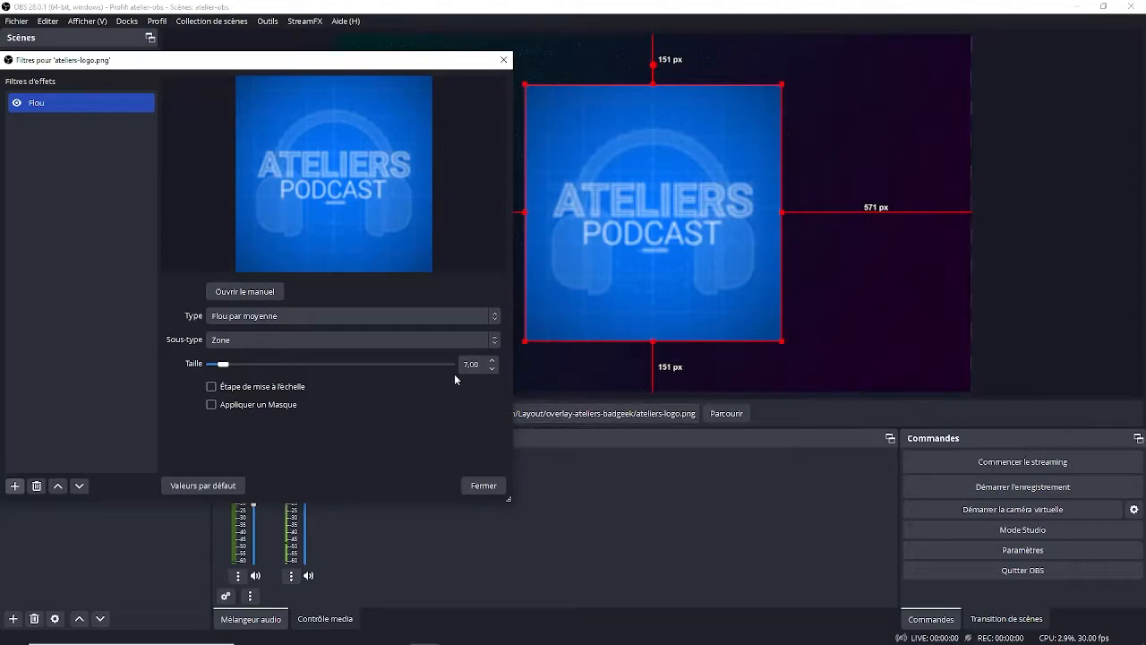
left_click_drag(245, 61, 329, 64)
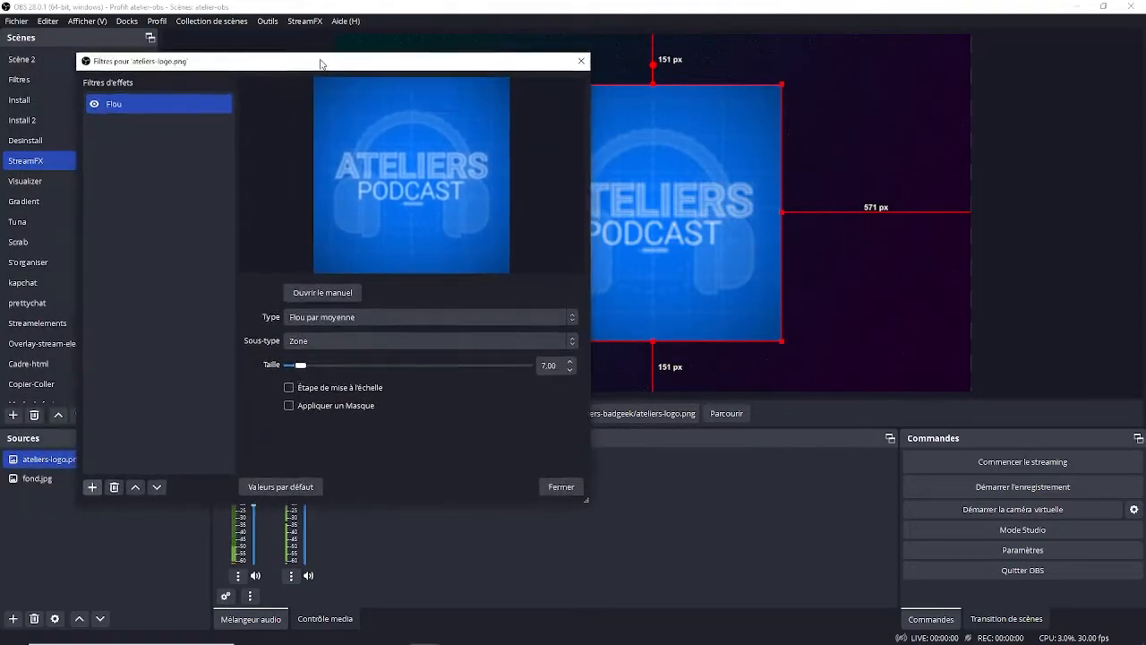
Add a Shader filter to the logo and load crt-scanlines.effect from the StreamFX examples' shaders/filter folder.
left_click(98, 486)
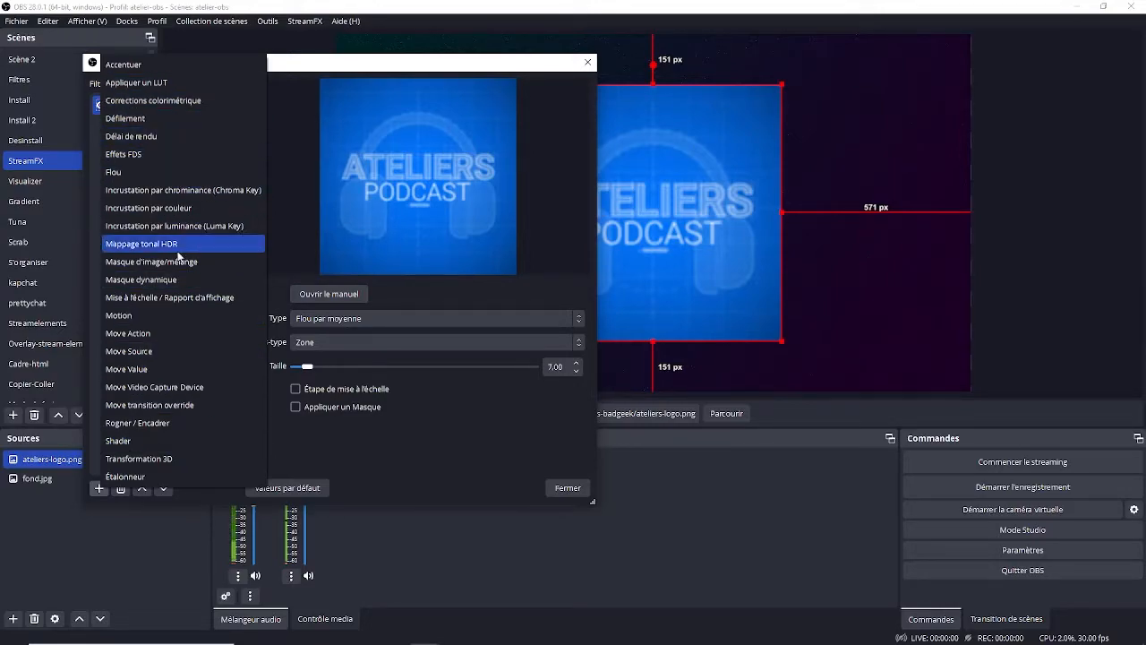
left_click(179, 438)
left_click(308, 306)
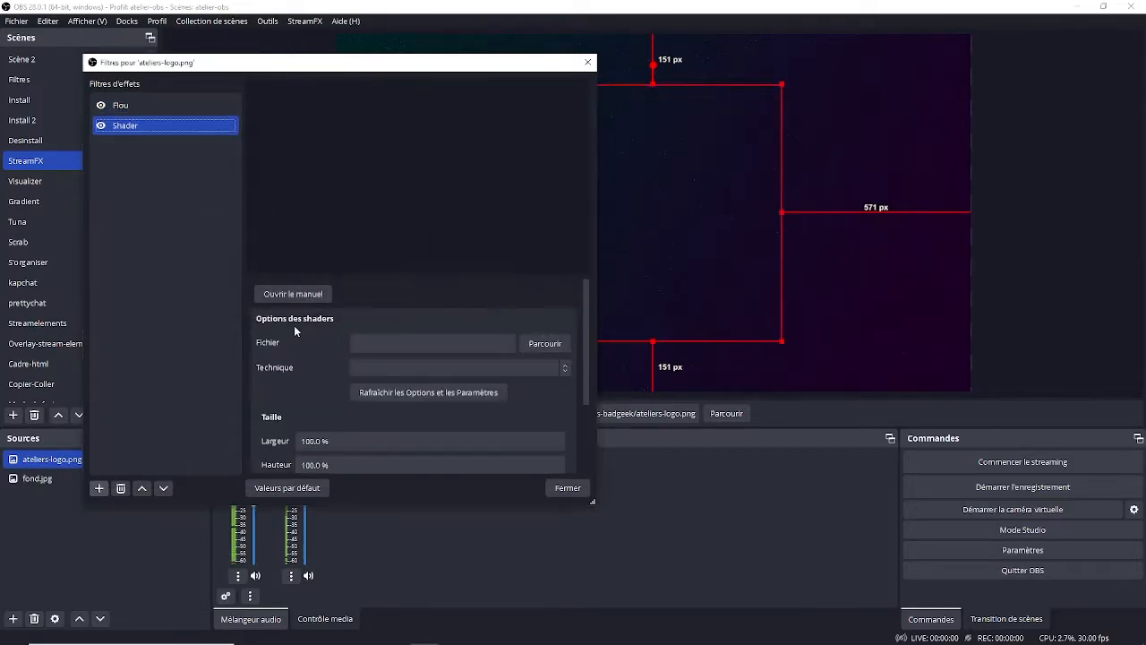
left_click(538, 348)
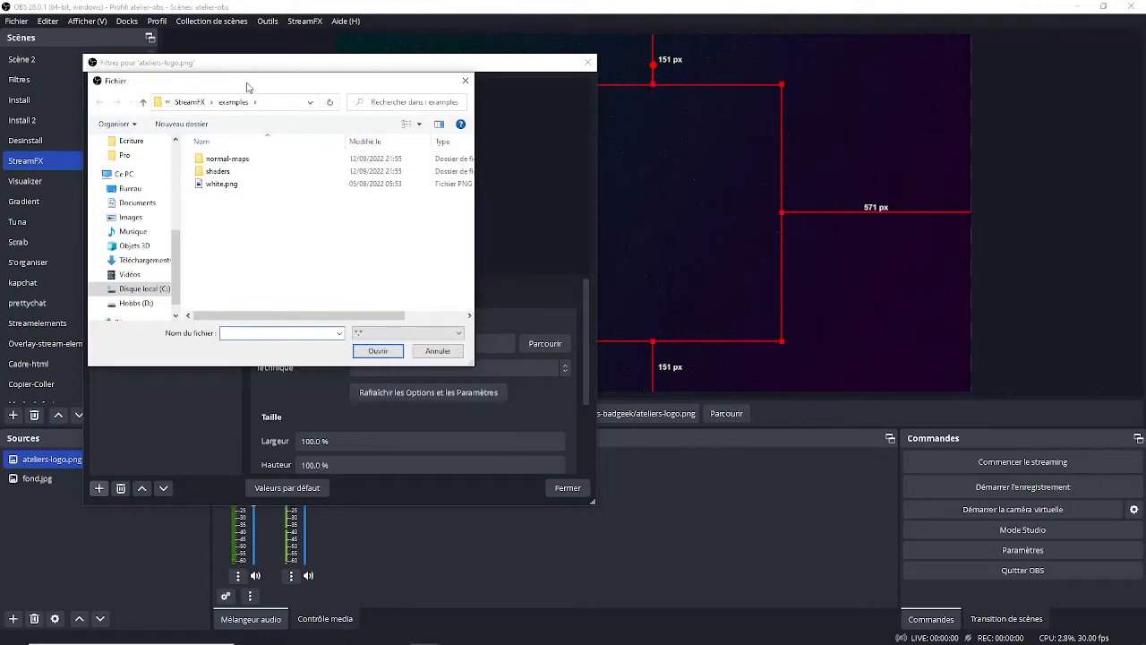
left_click_drag(247, 86, 1145, 126)
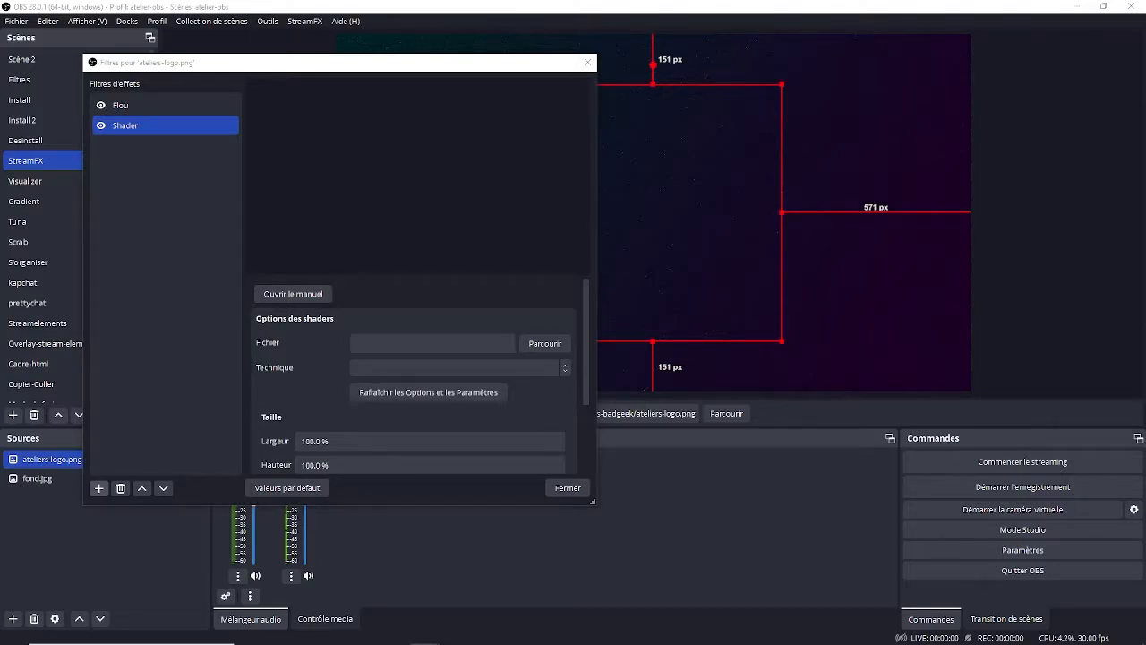
key("Return")
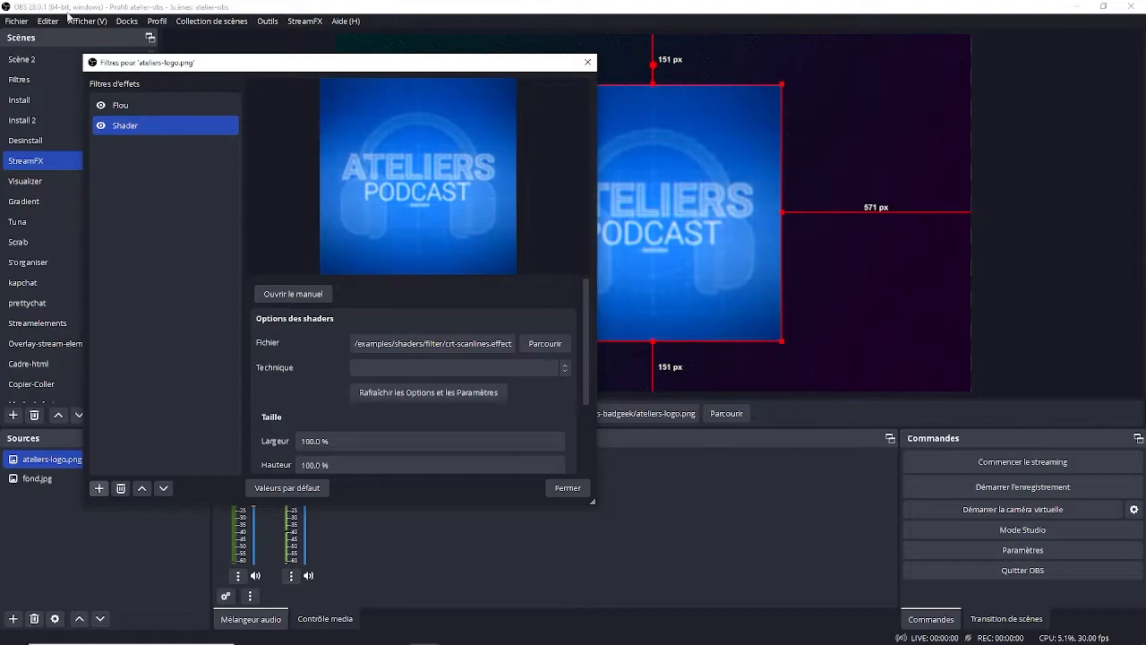
Disable the Flou and Shader filters on the logo, close its filters window and select the fond.jpg background.
right_click(103, 108)
left_click(169, 228)
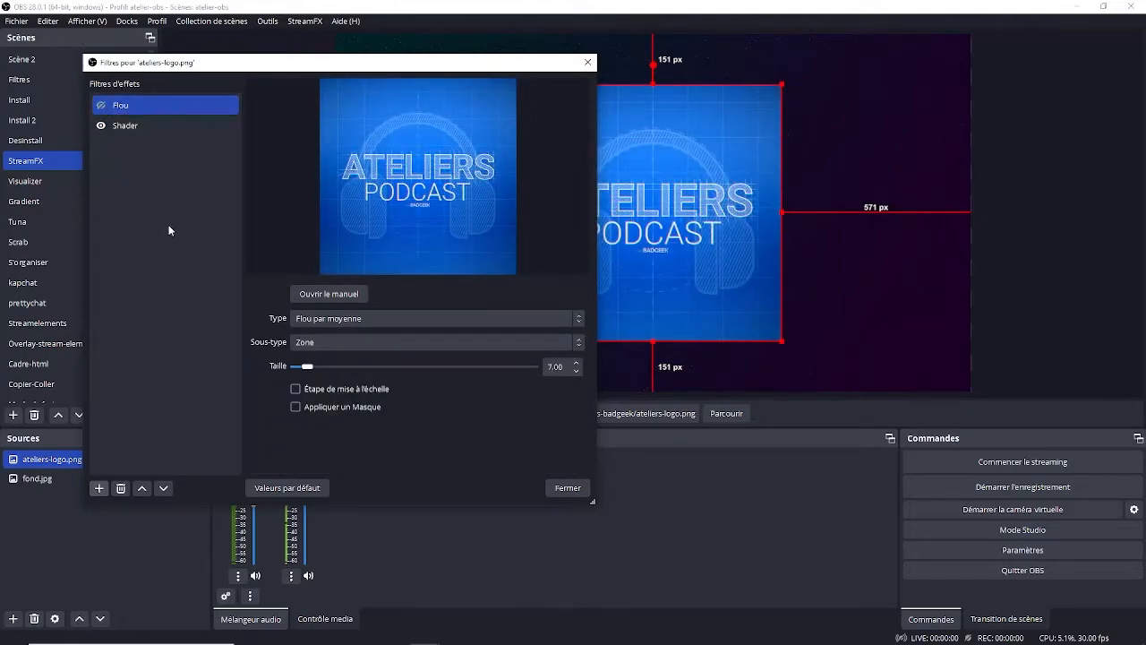
left_click_drag(334, 66, 252, 48)
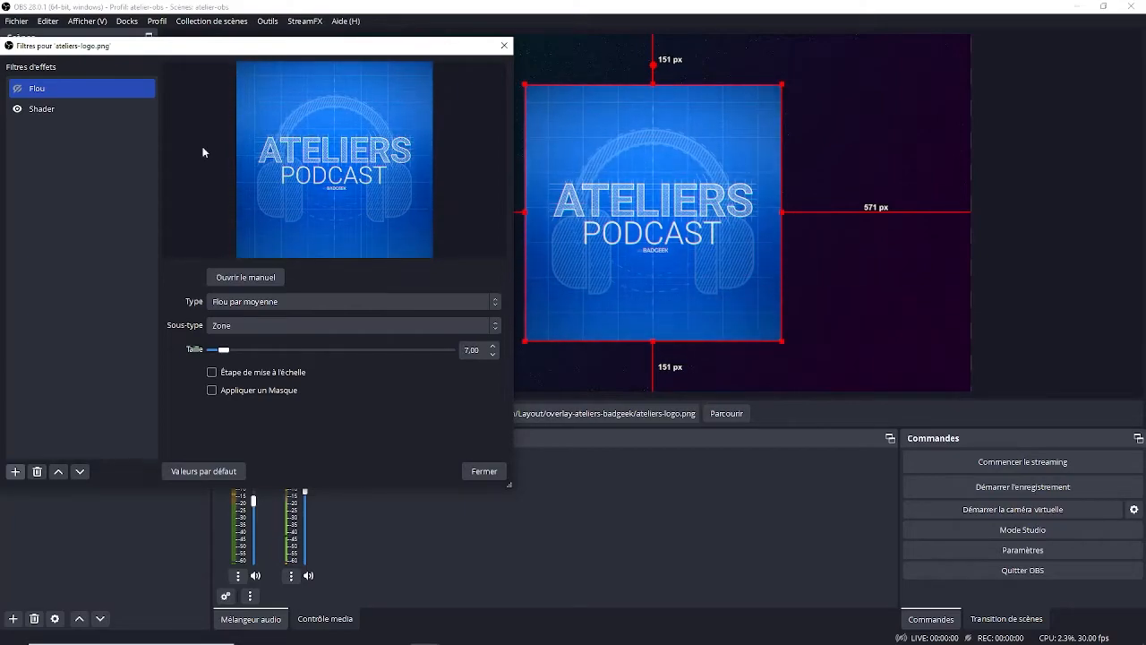
left_click(19, 111)
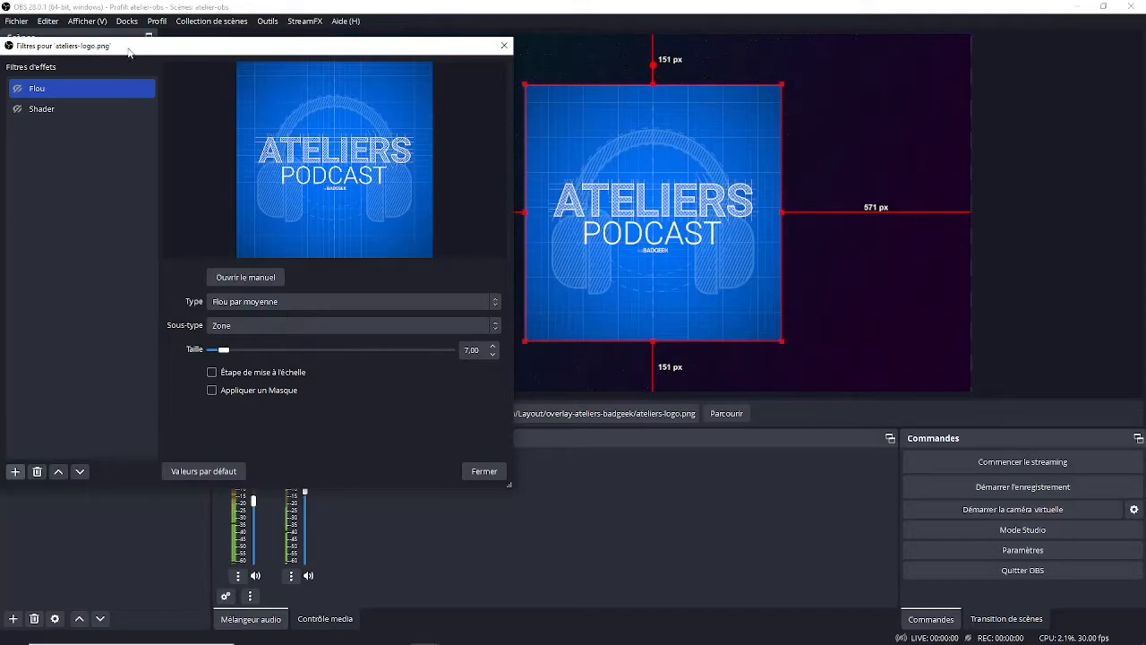
left_click_drag(128, 52, 372, 83)
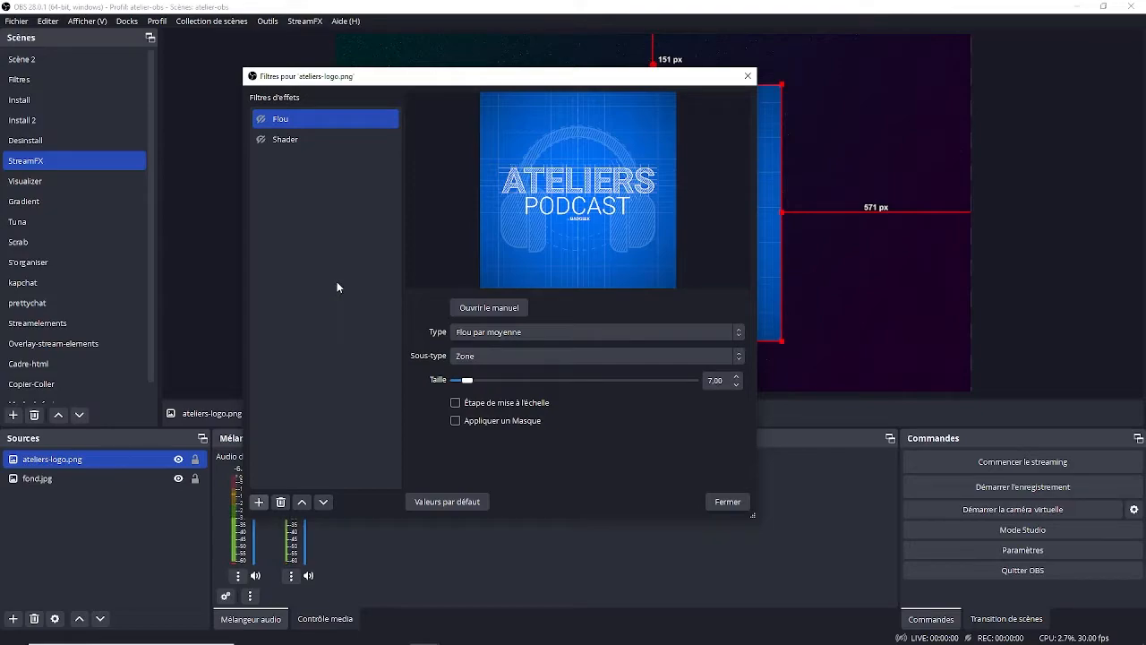
left_click(747, 75)
left_click(372, 182)
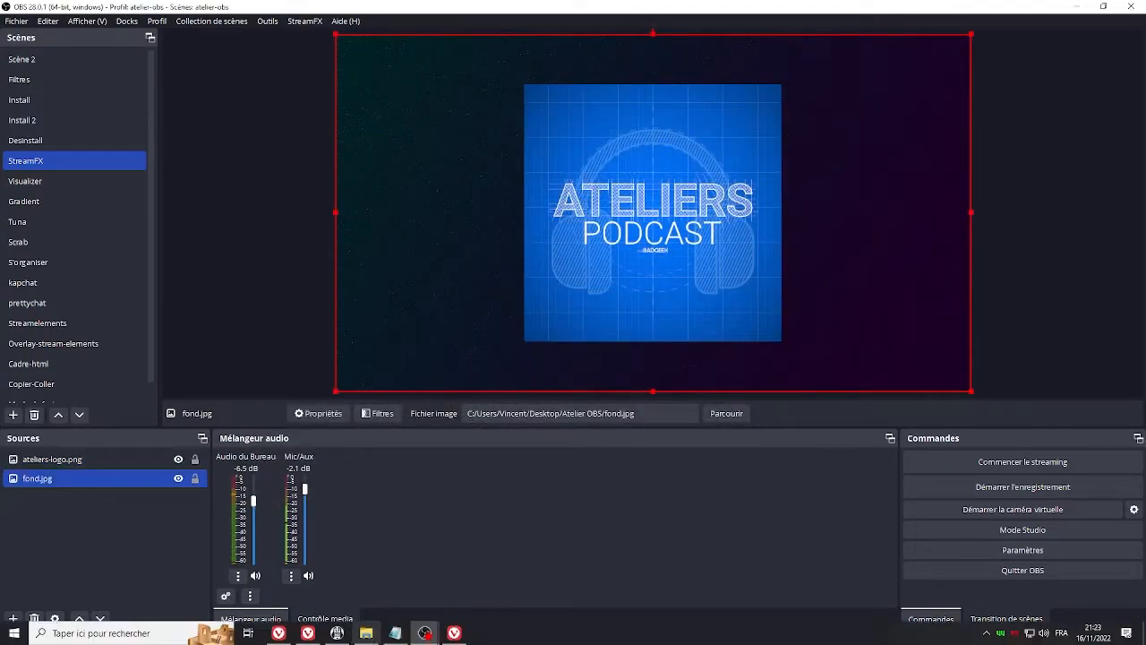
Switch to the browser and review the Waveform plugin's overview page, including its features and example images.
mouse_move(445, 638)
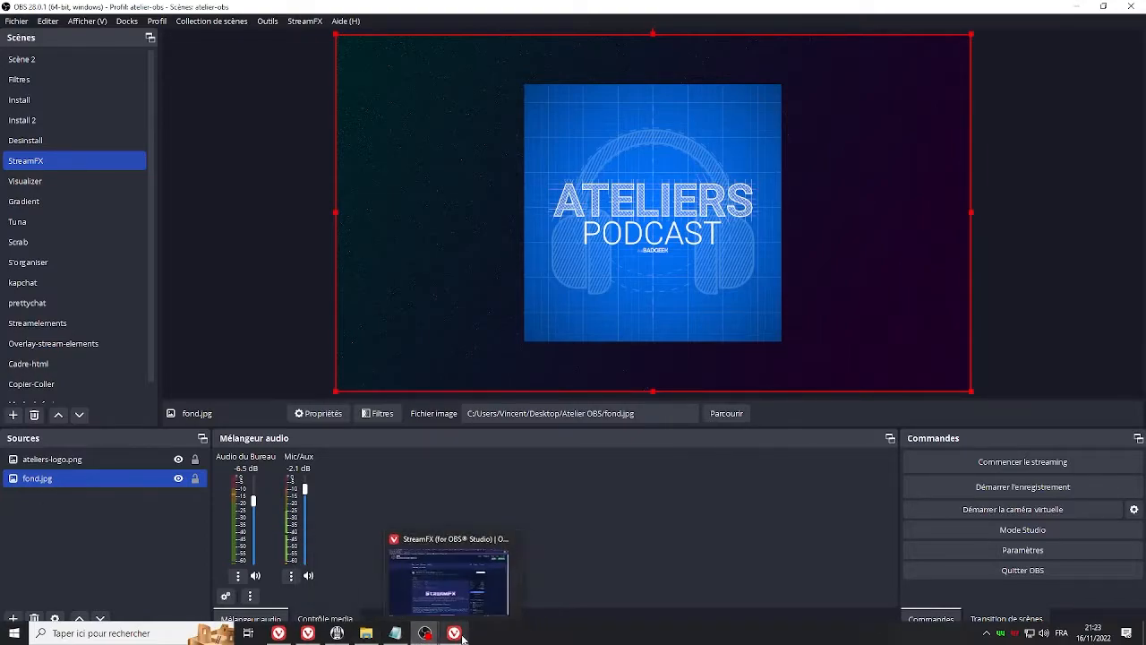
left_click(415, 569)
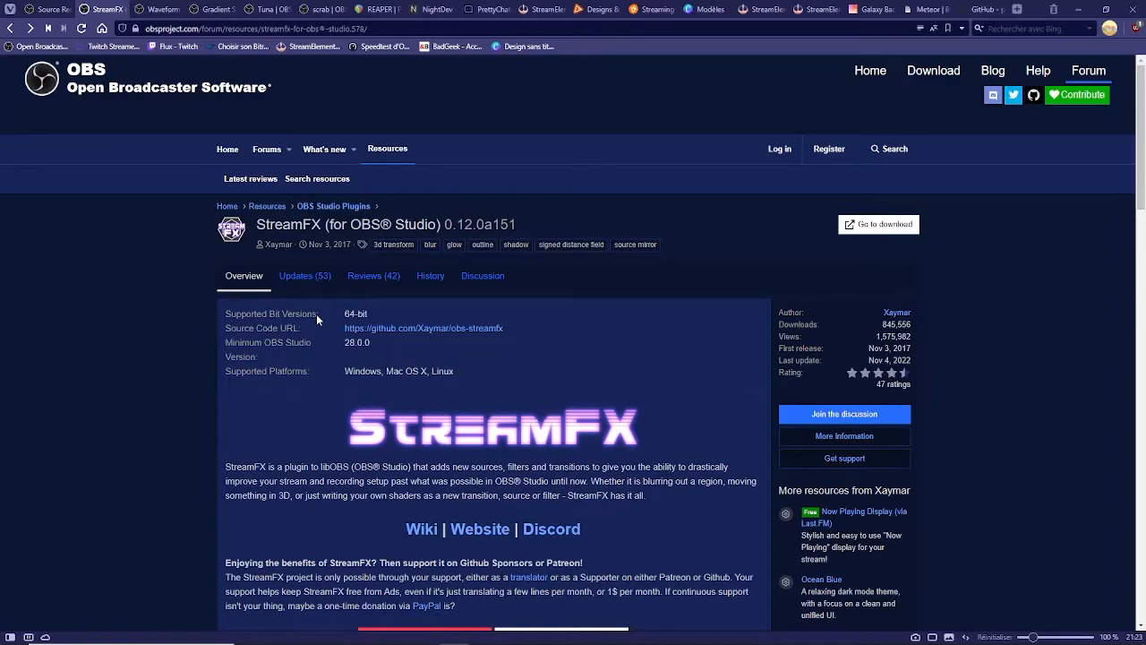
left_click(159, 9)
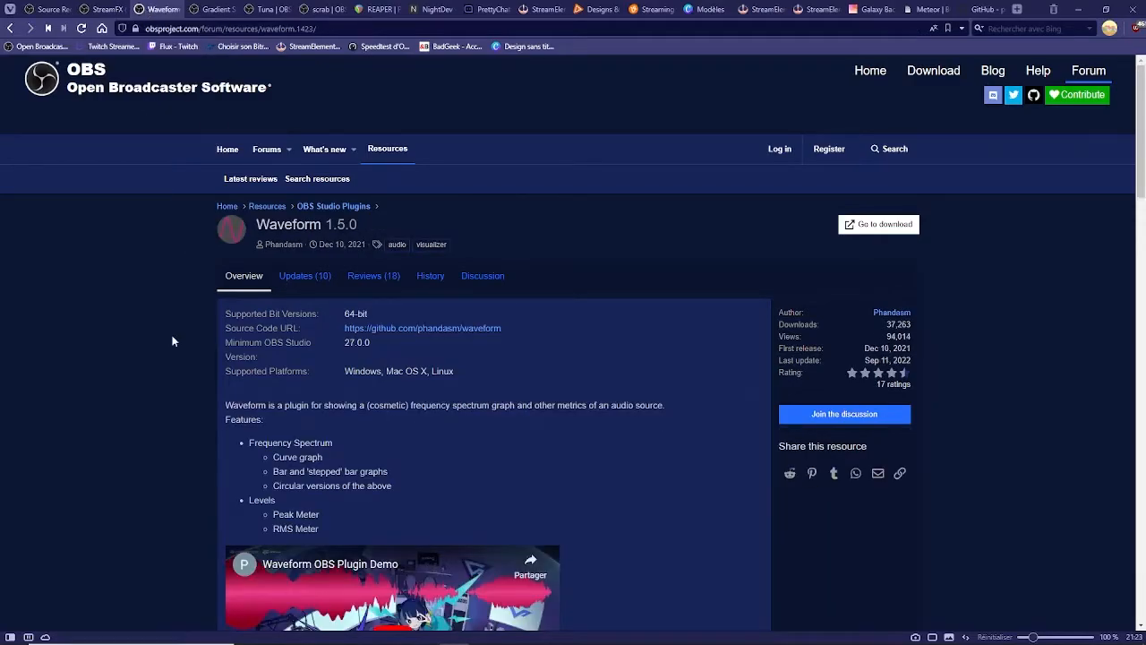
scroll(170, 349, "down", 1)
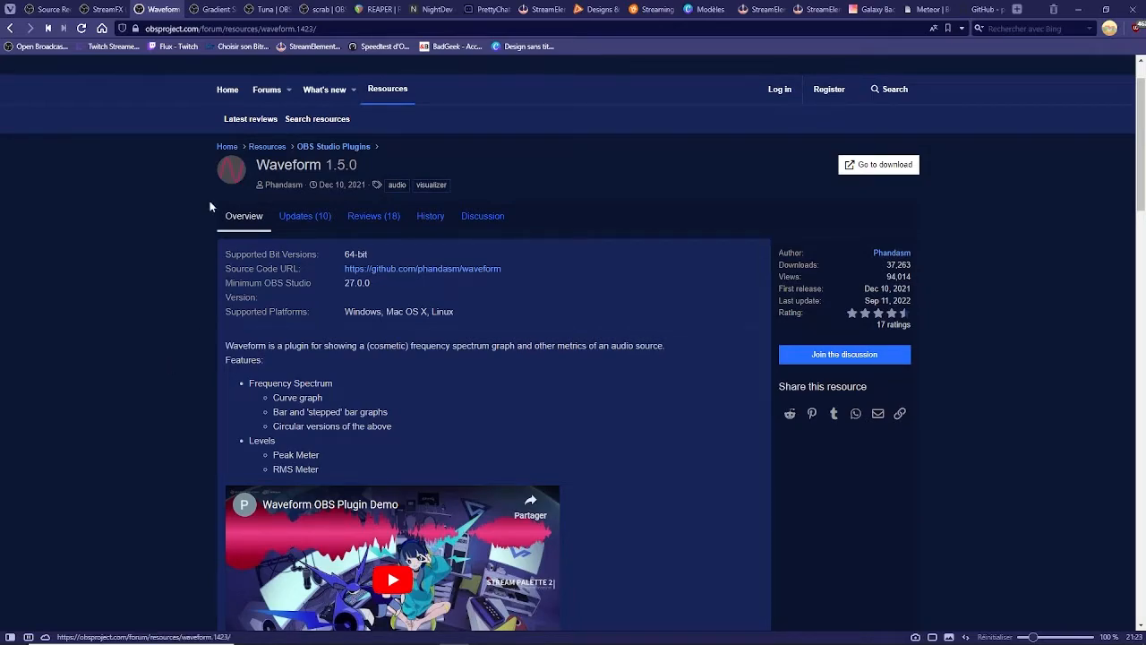
scroll(198, 258, "down", 2)
scroll(224, 383, "down", 3)
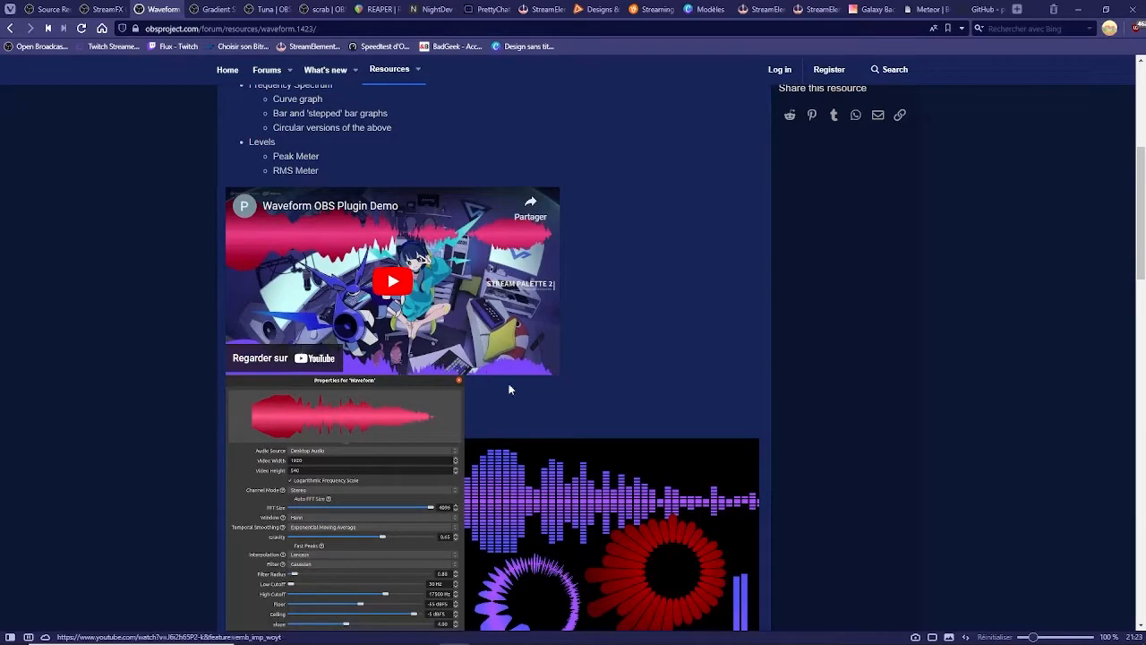
scroll(144, 269, "up", 2)
Switch to OBS and show the Visualizer scene to examine the waveform display.
mouse_move(362, 621)
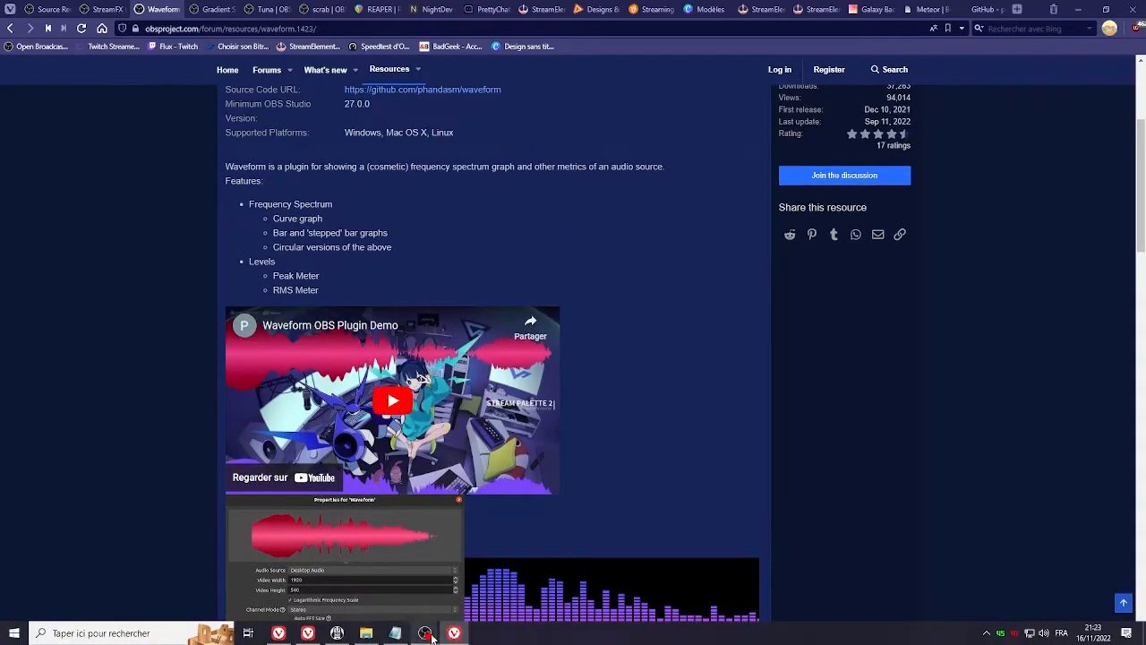
mouse_move(424, 633)
left_click(358, 564)
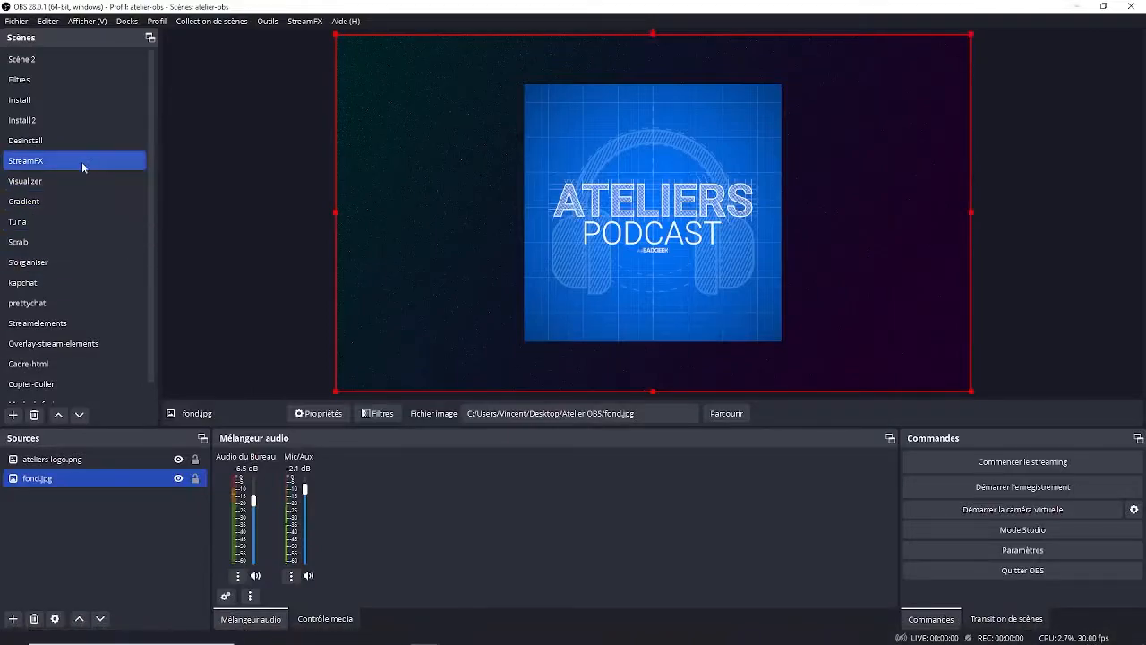
left_click(99, 182)
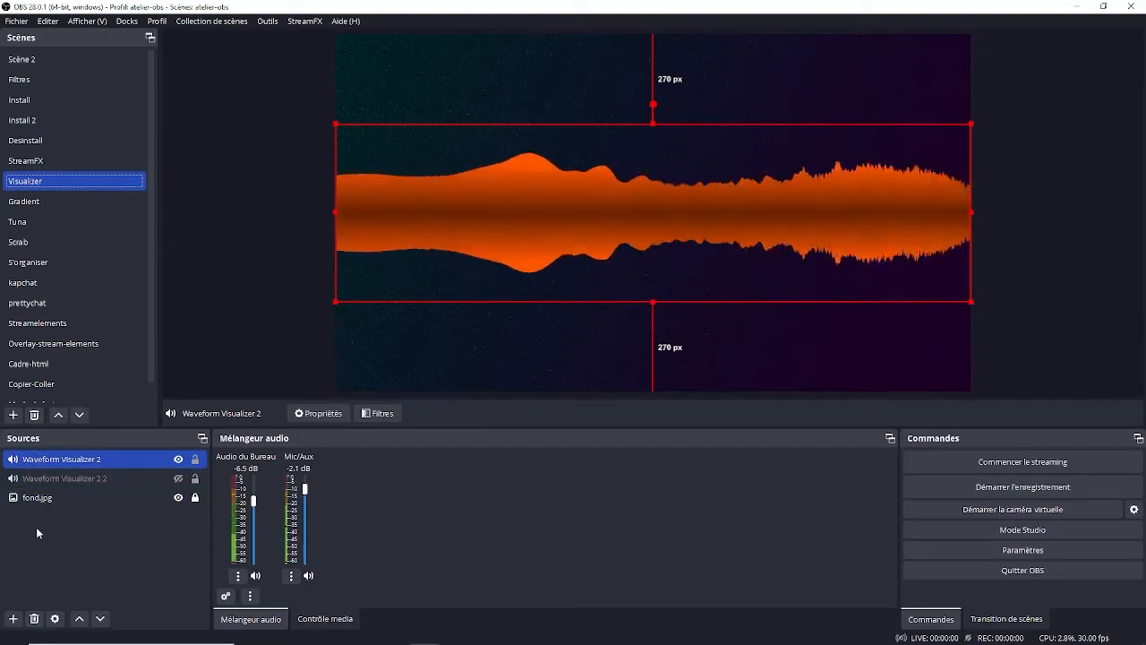
Add a Waveform Visualizer source named "Waveform - voix" to the Visualizer scene.
left_click(14, 619)
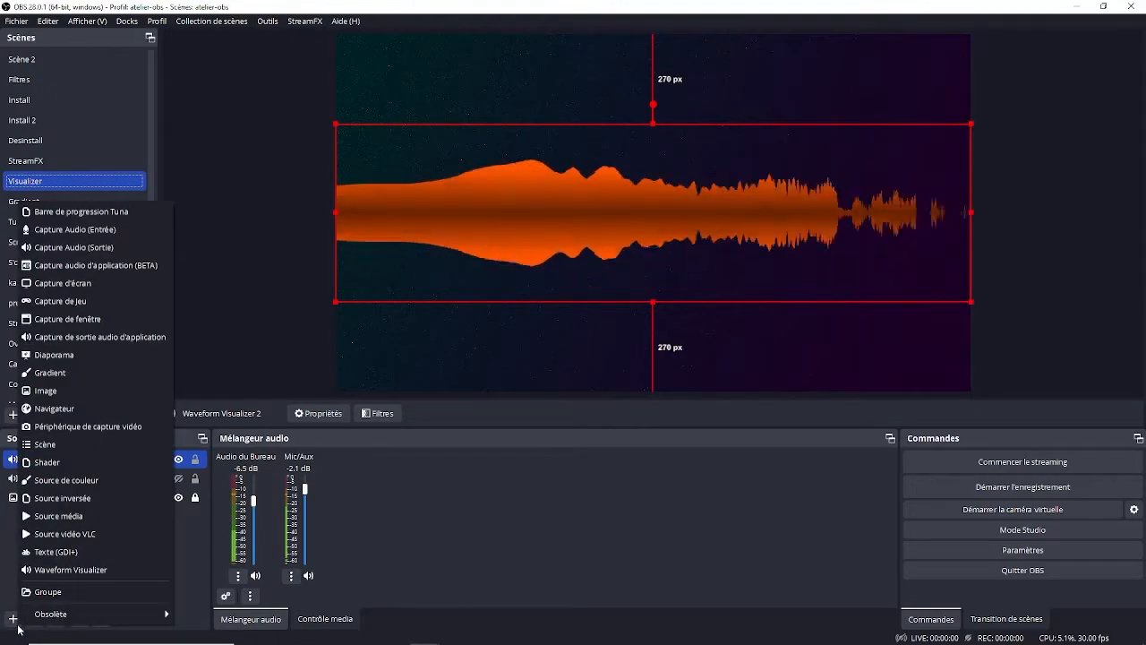
left_click(126, 569)
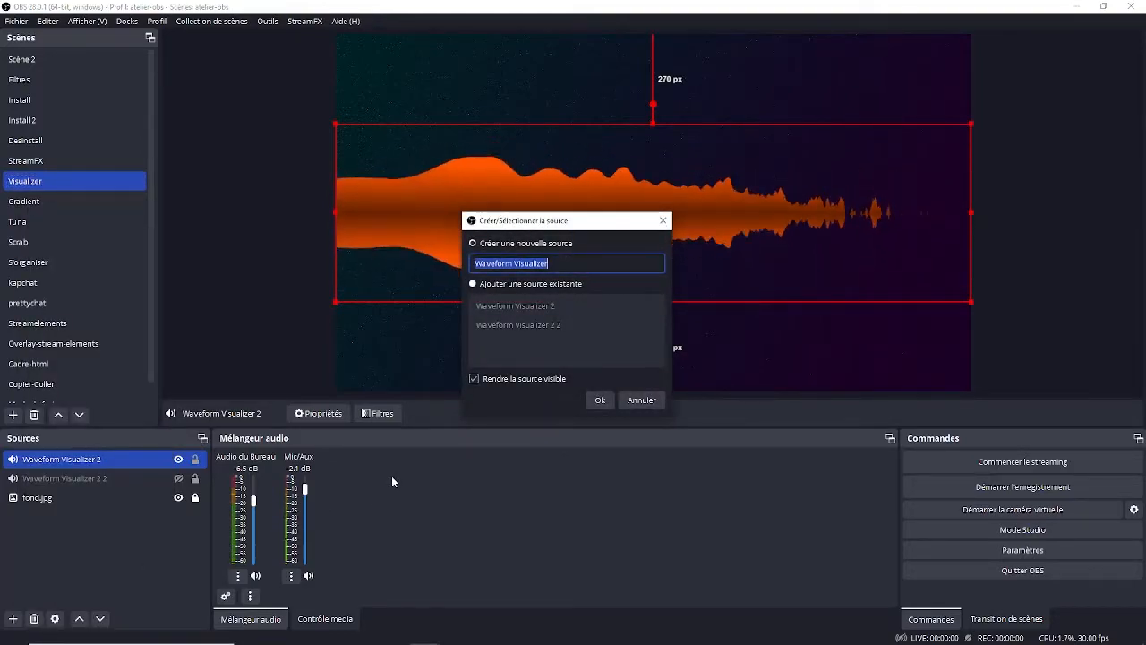
type("Waveform ")
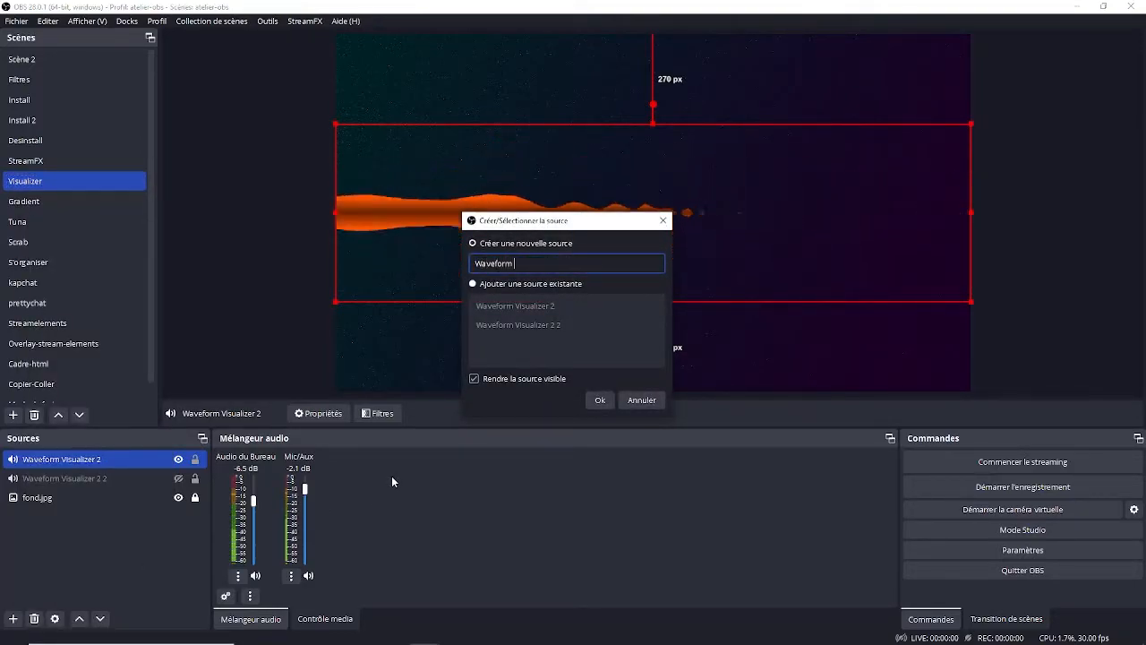
type("- vp")
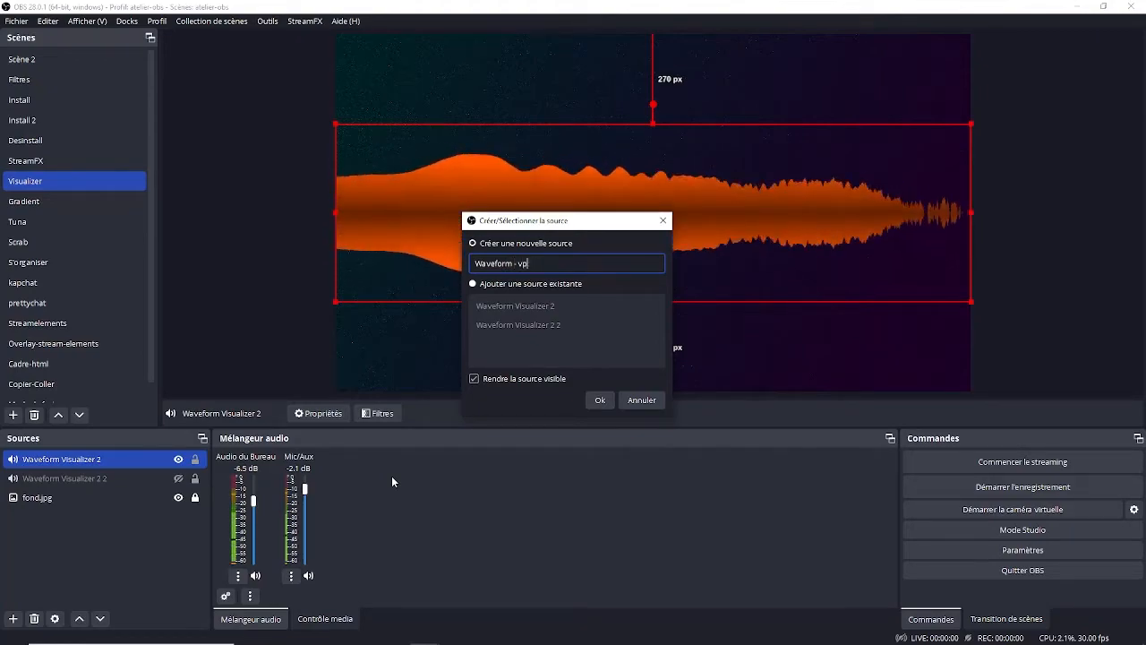
key("BackSpace")
type("oix")
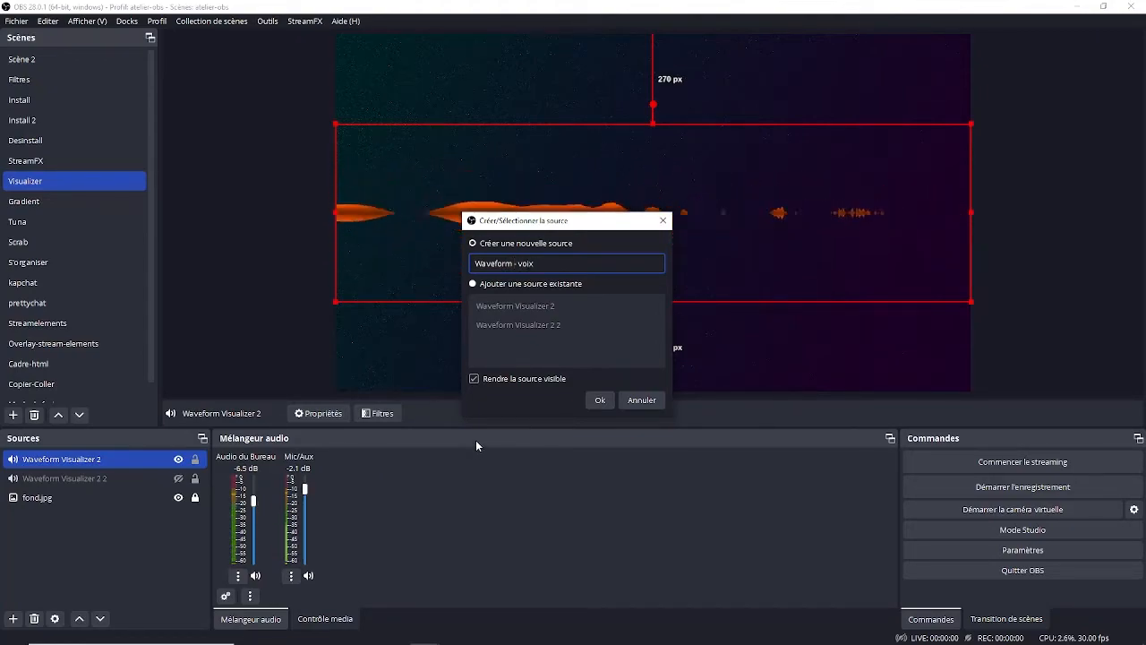
left_click(600, 399)
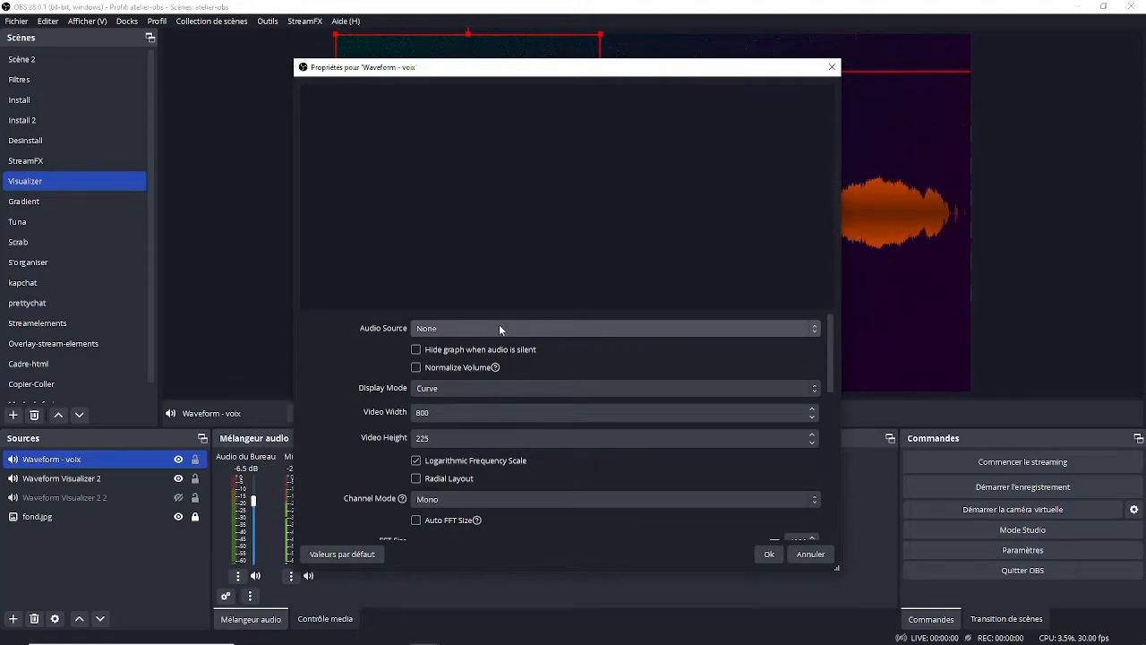
Set the new waveform's audio source to Mic/Aux and its channel mode to Stereo.
left_click(521, 332)
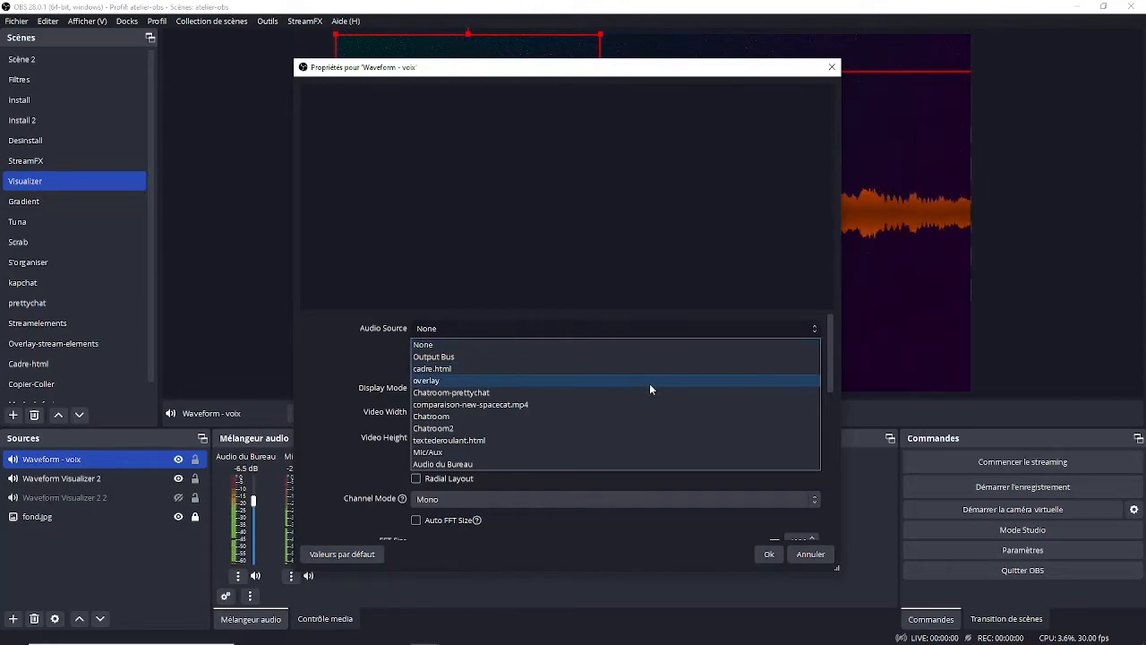
left_click(543, 452)
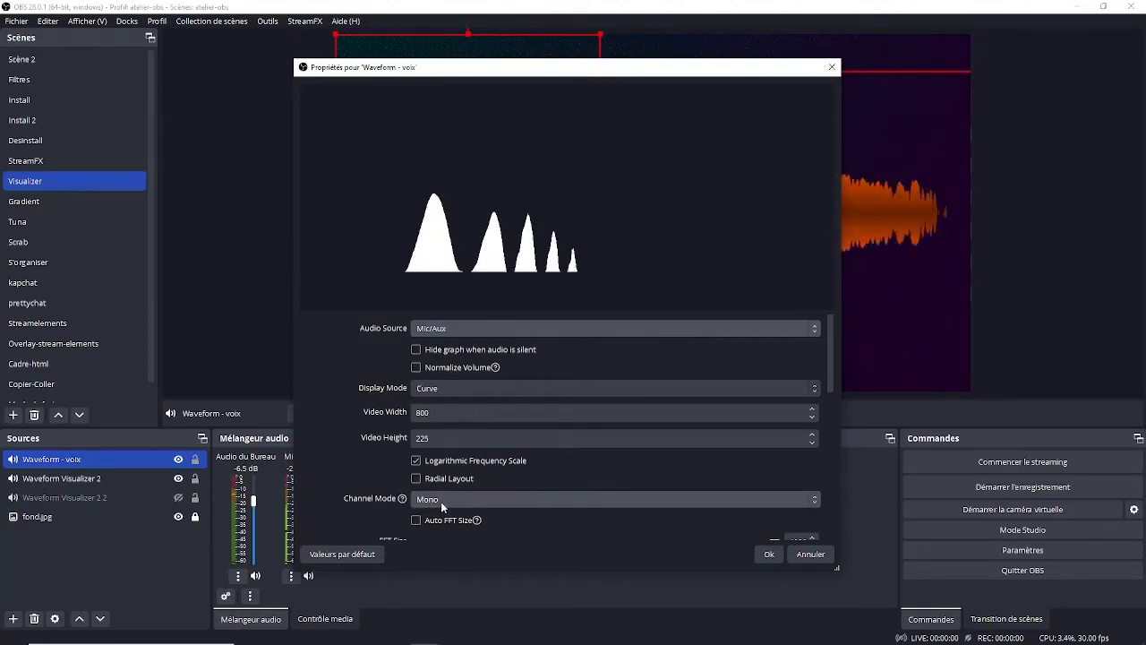
left_click(468, 498)
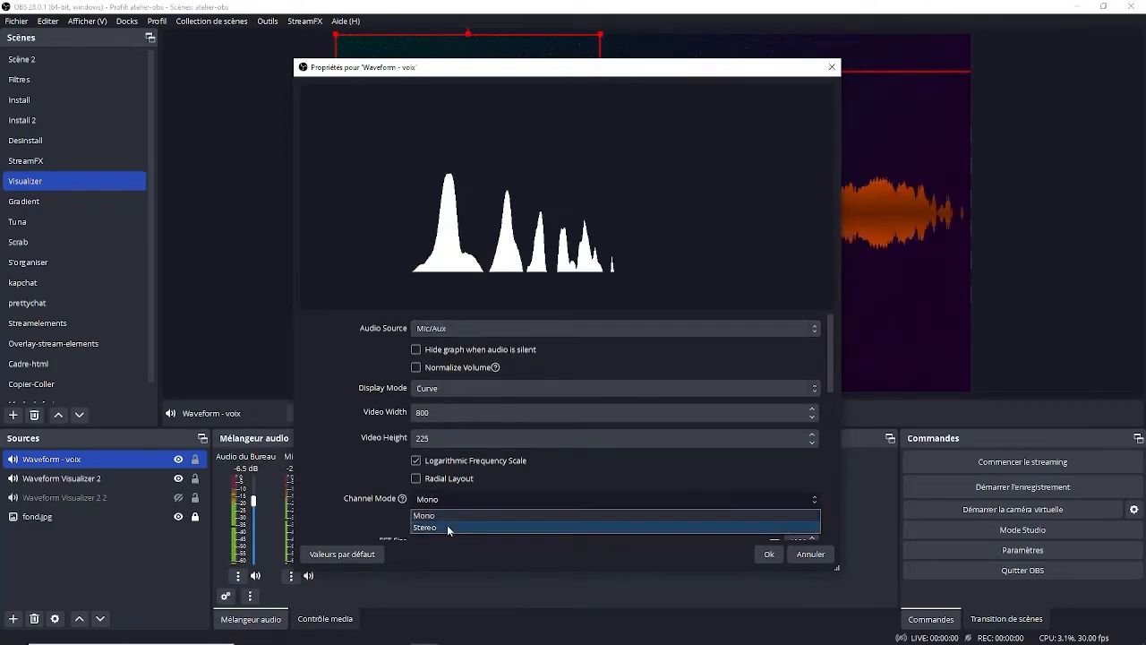
left_click(454, 526)
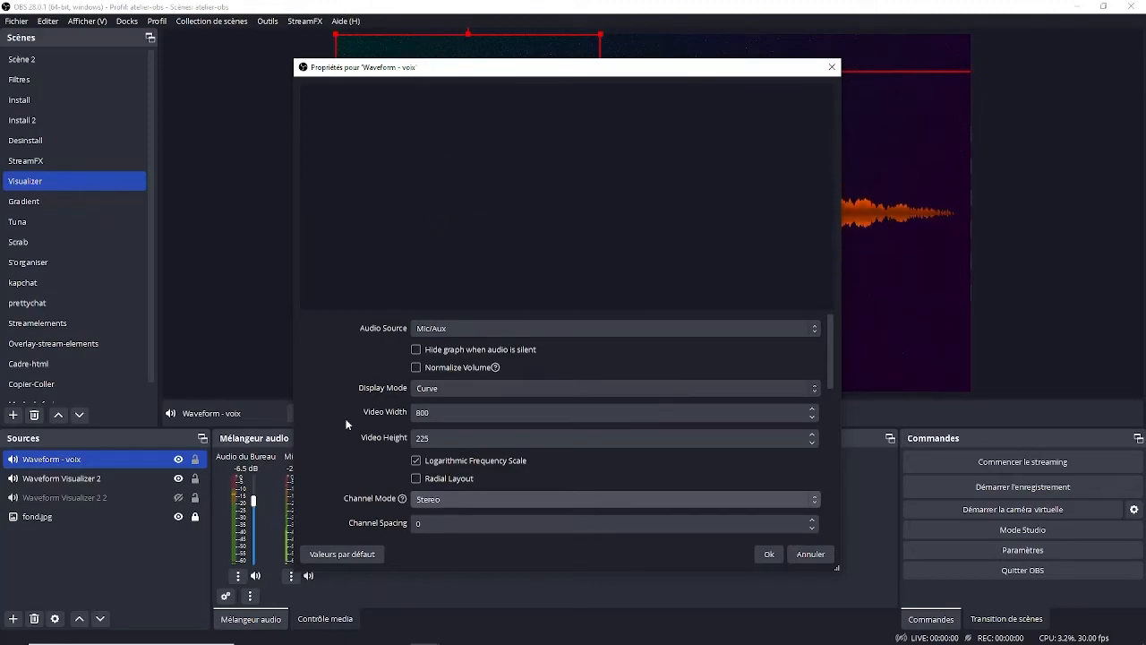
Try the Bars, Stepped Bars and Level Meter display modes on the voice waveform and return it to Curve.
left_click(556, 393)
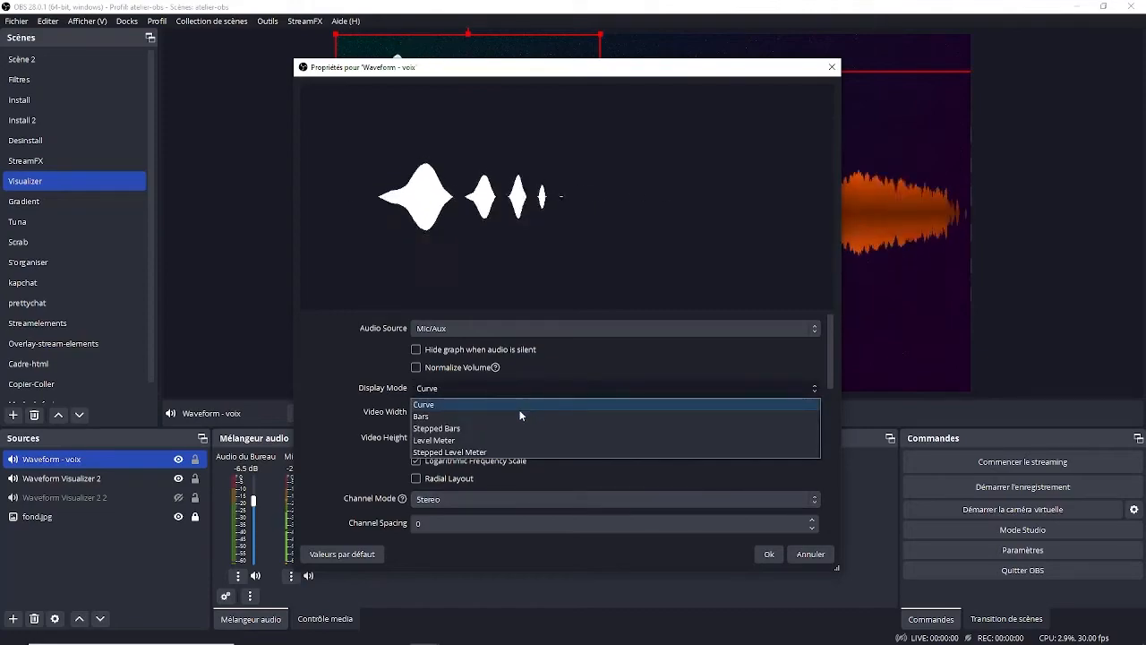
left_click(519, 411)
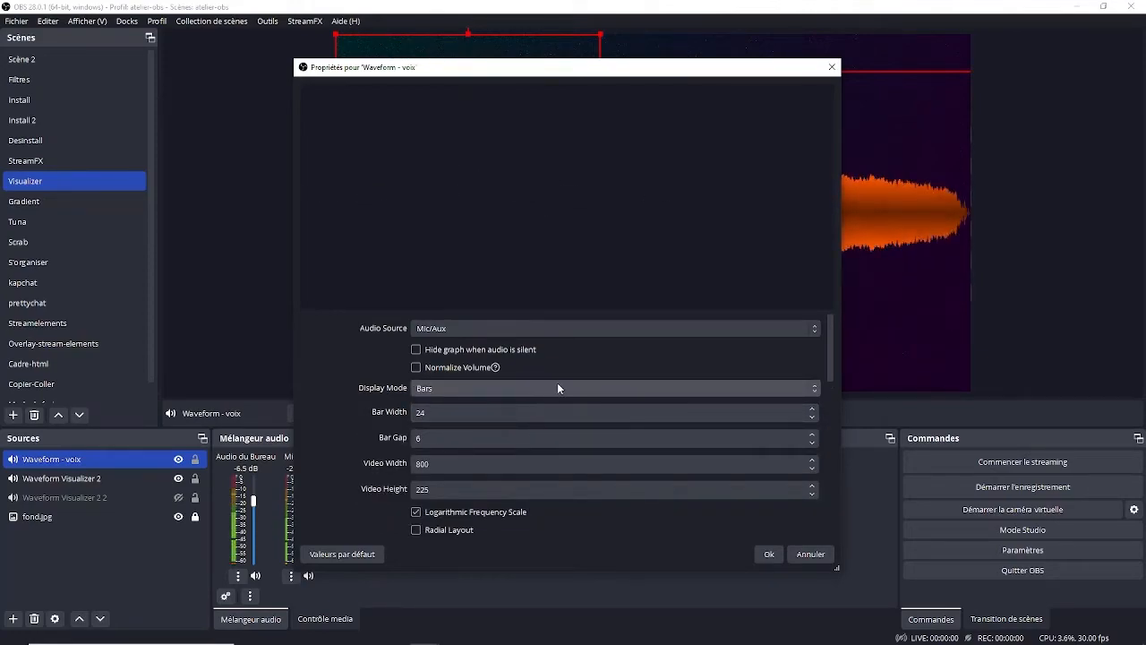
left_click(557, 386)
left_click(489, 429)
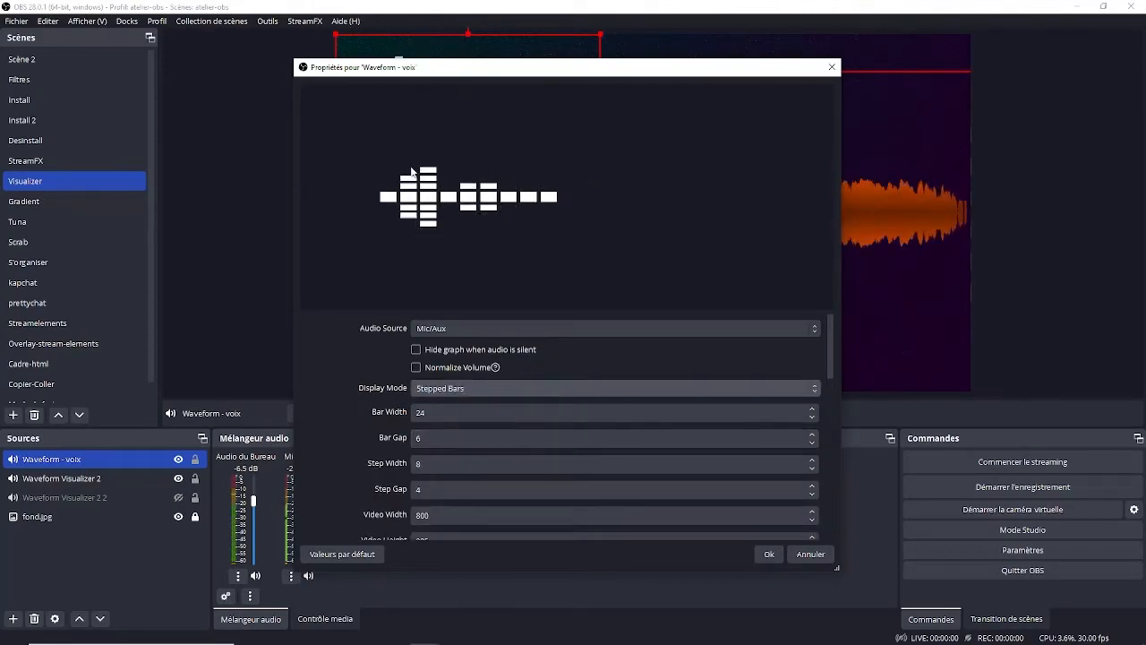
left_click(542, 385)
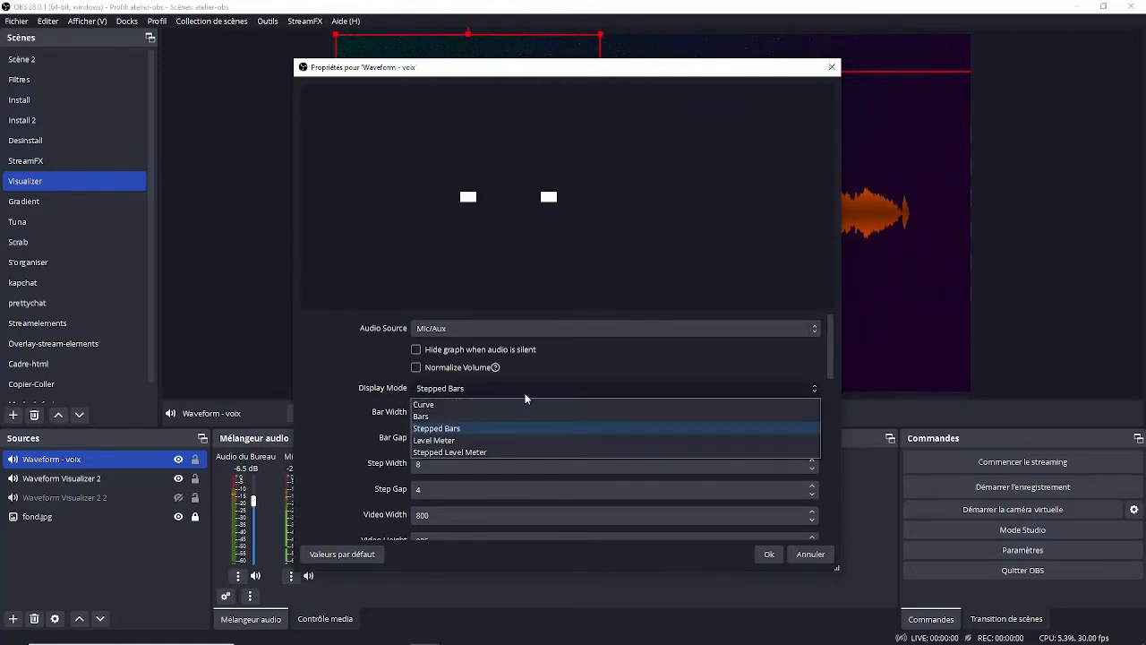
left_click(450, 439)
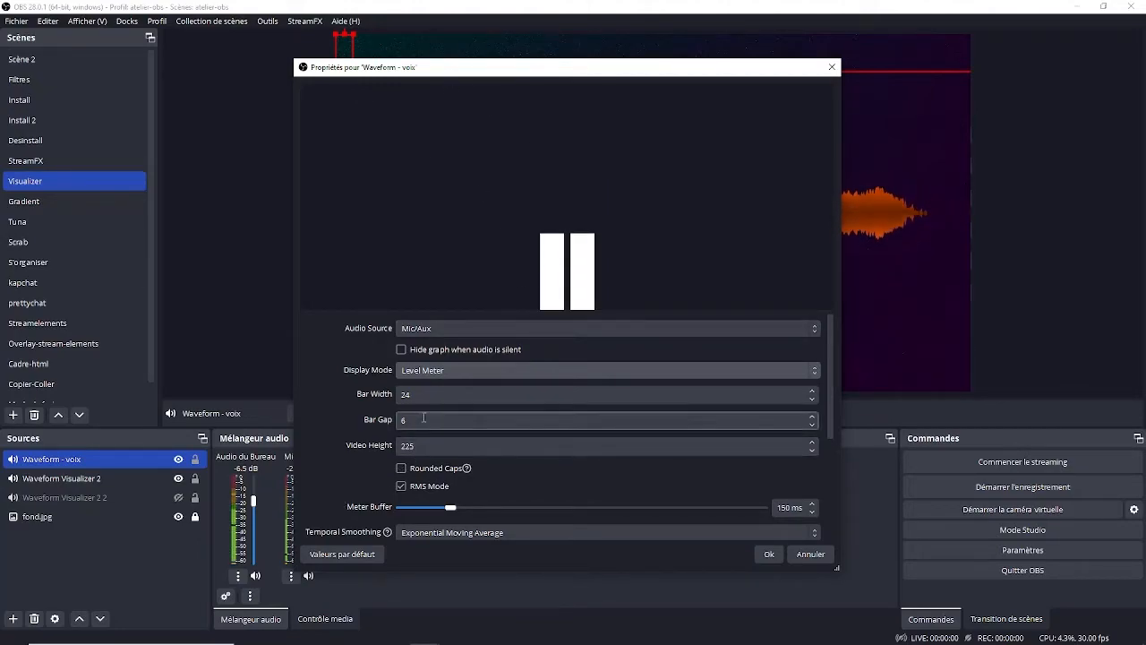
left_click(460, 369)
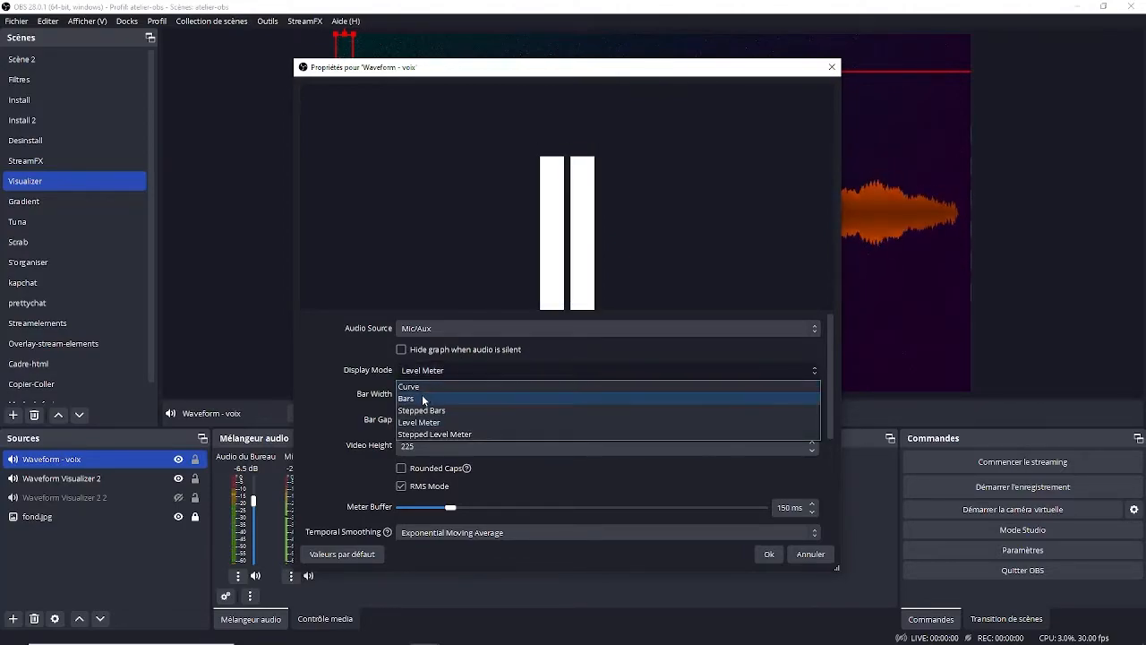
left_click(430, 387)
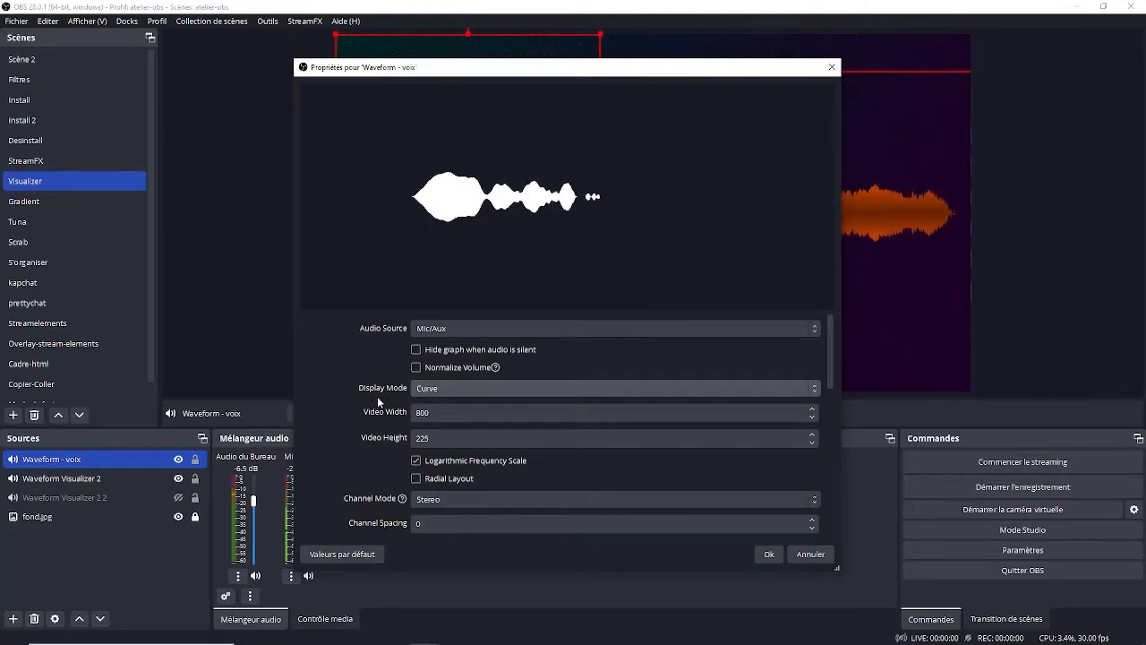
Try gravity values of 0.15 and 0.97 on the voice waveform and set it back to 0.65.
left_click_drag(403, 78, 444, 116)
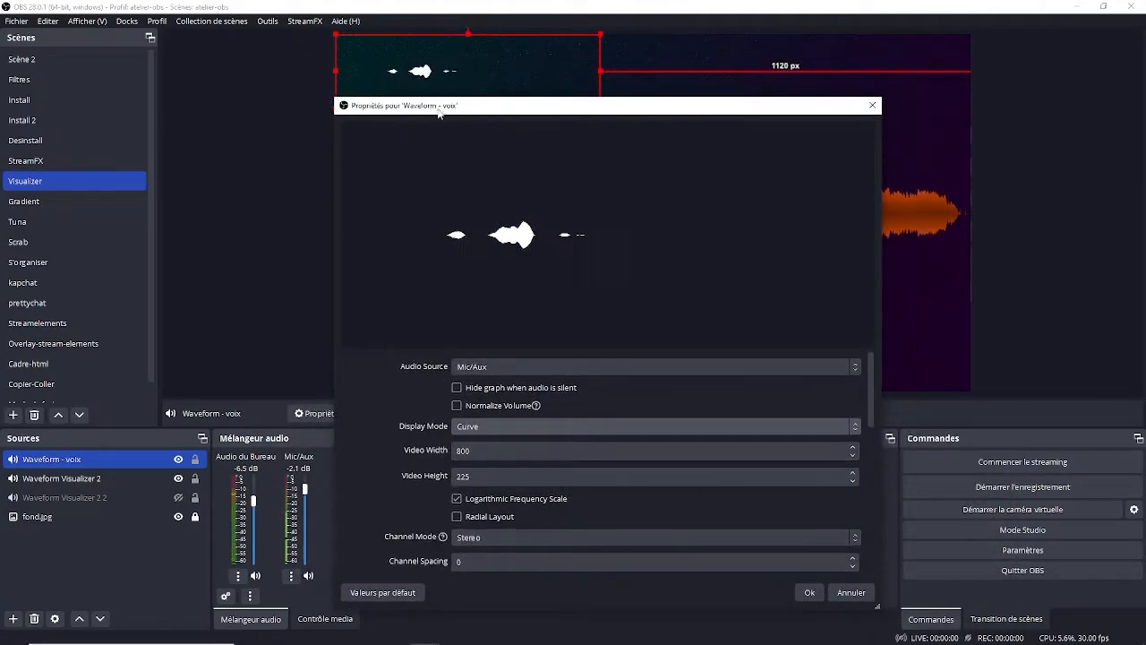
scroll(400, 491, "down", 2)
scroll(400, 487, "down", 2)
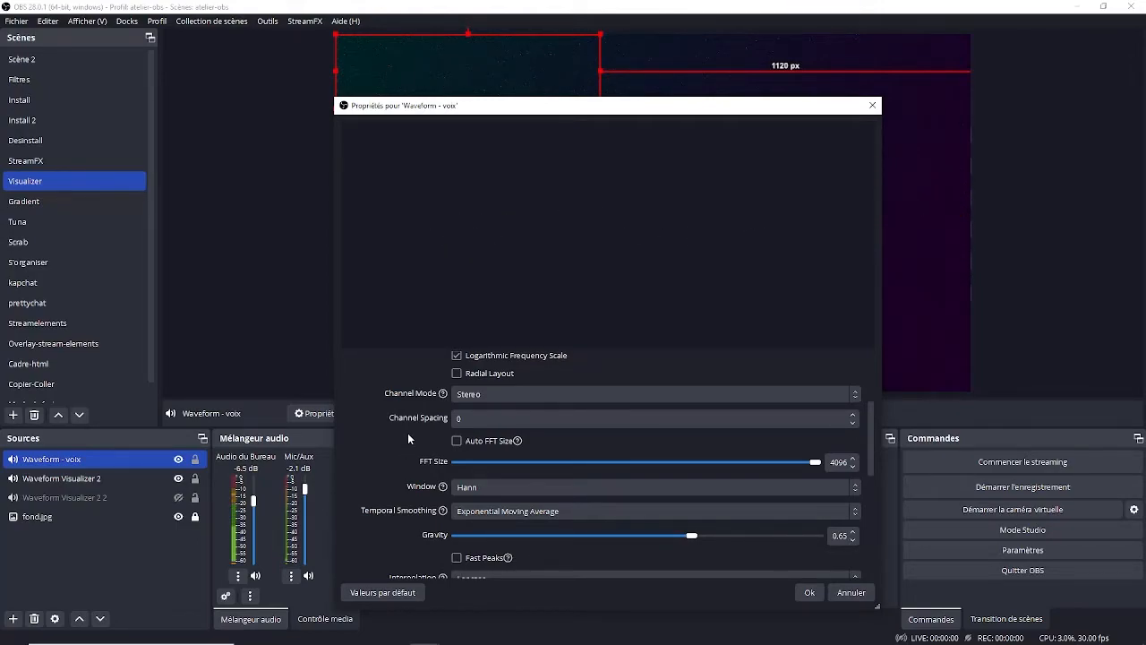
scroll(408, 432, "down", 1)
scroll(398, 419, "down", 2)
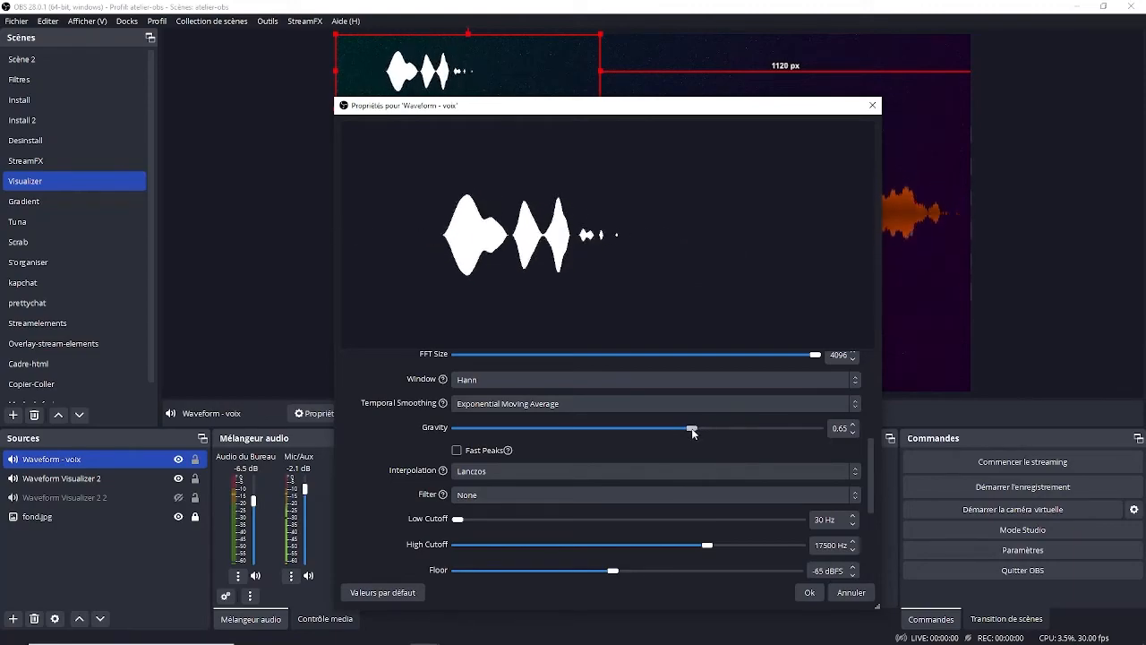
left_click_drag(696, 425, 512, 429)
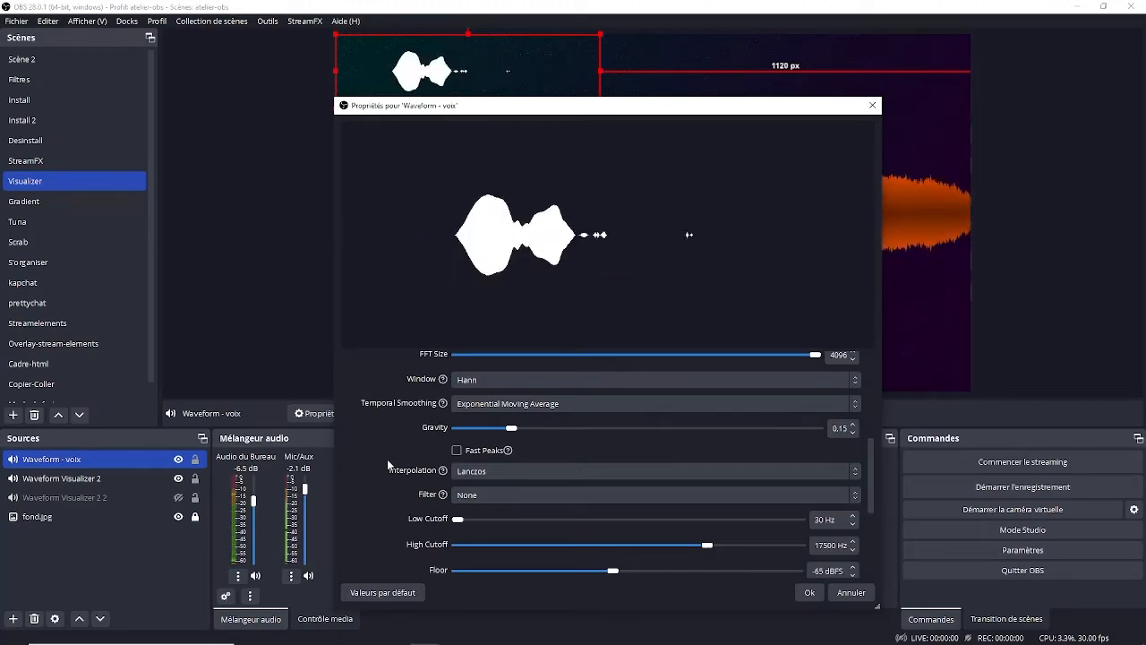
left_click_drag(511, 428, 530, 429)
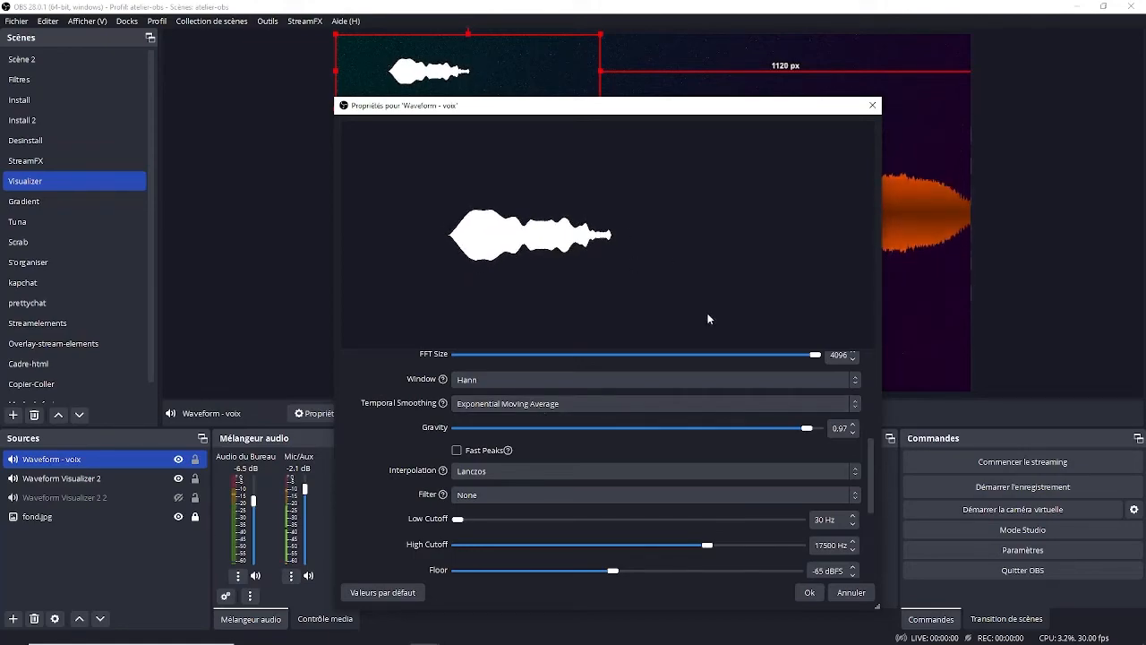
left_click_drag(805, 429, 793, 430)
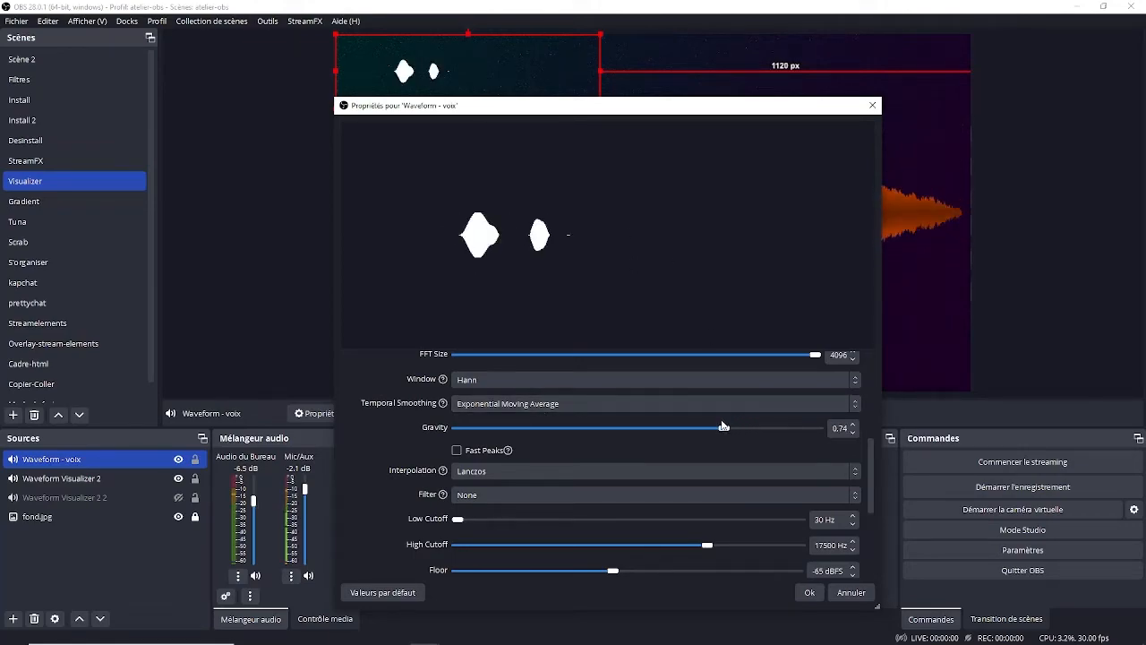
left_click_drag(707, 427, 692, 429)
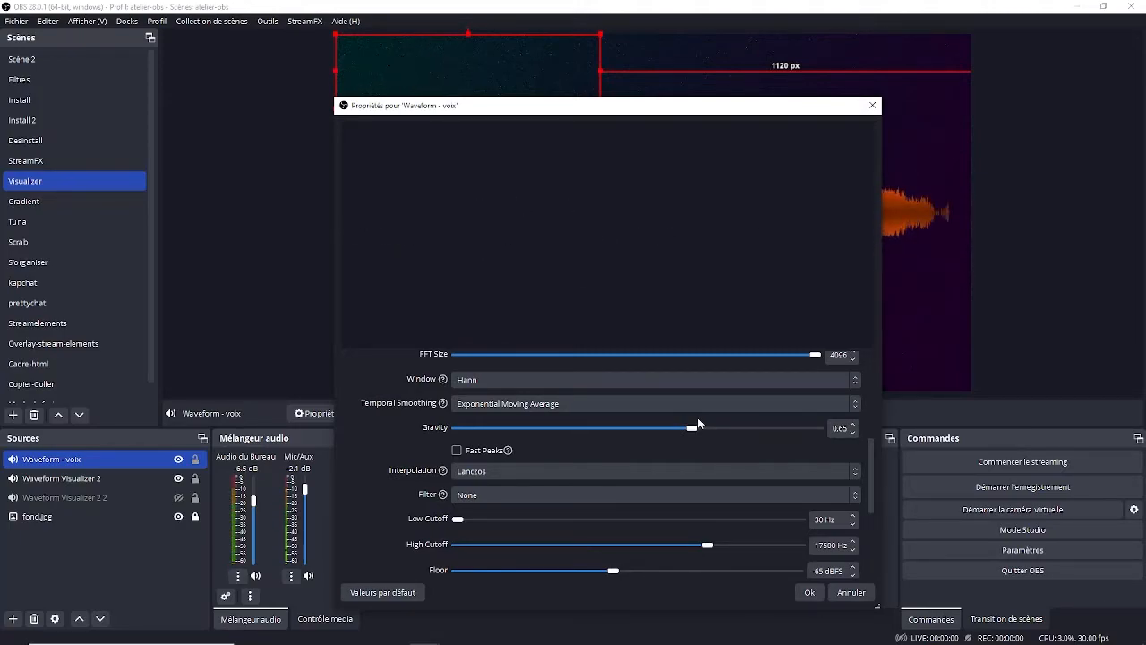
Lower the voice waveform's high cutoff to 15052 Hz.
scroll(390, 464, "down", 2)
scroll(391, 464, "down", 1)
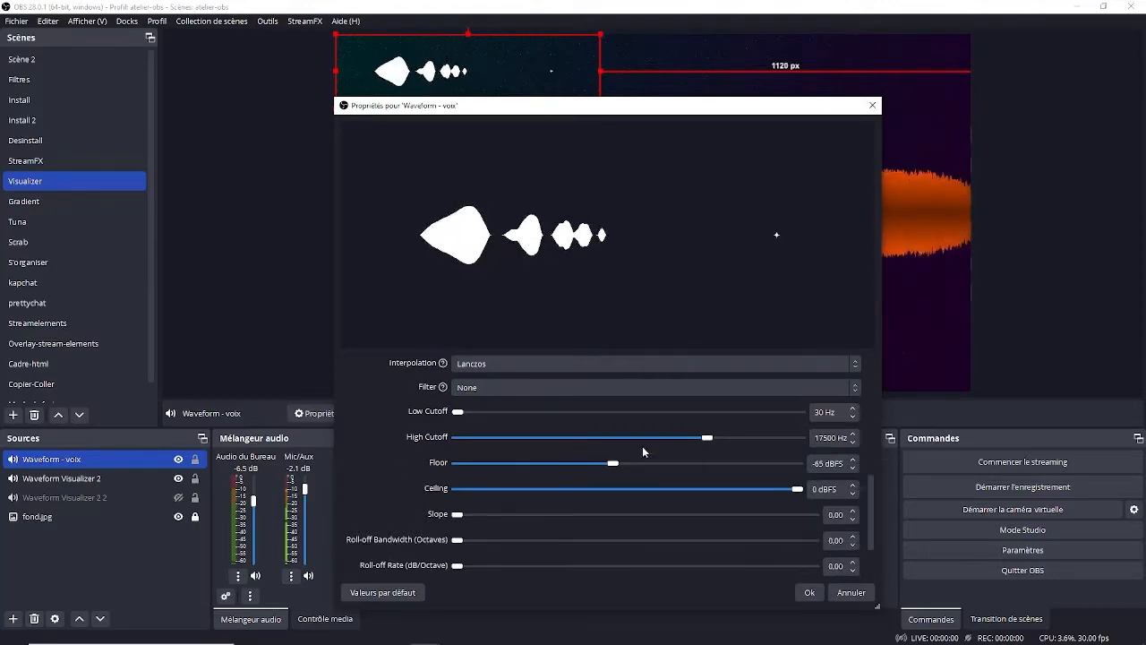
left_click_drag(641, 439, 669, 438)
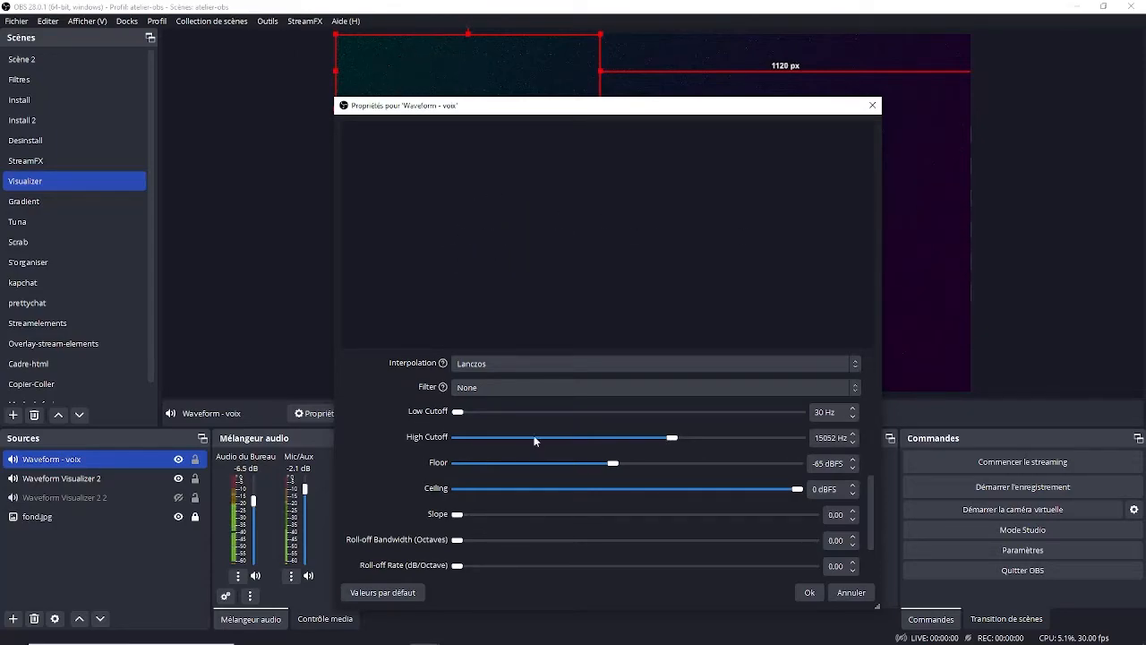
Try the Line render mode on the voice waveform and switch it to Gradient.
scroll(405, 457, "down", 2)
scroll(405, 455, "up", 3)
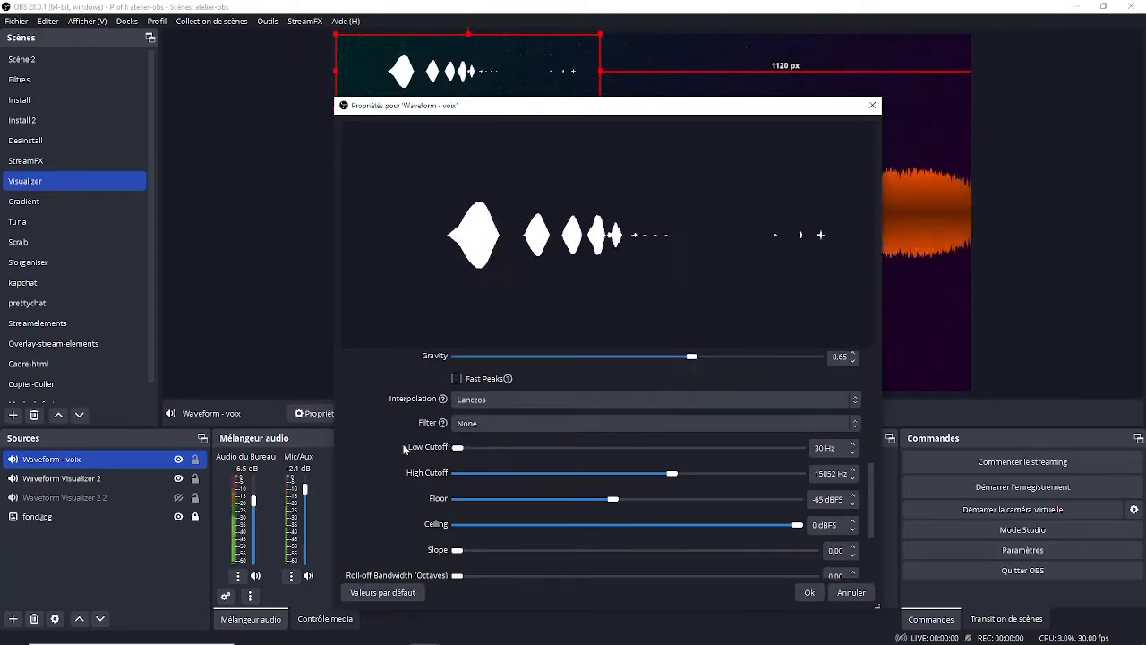
scroll(405, 450, "down", 3)
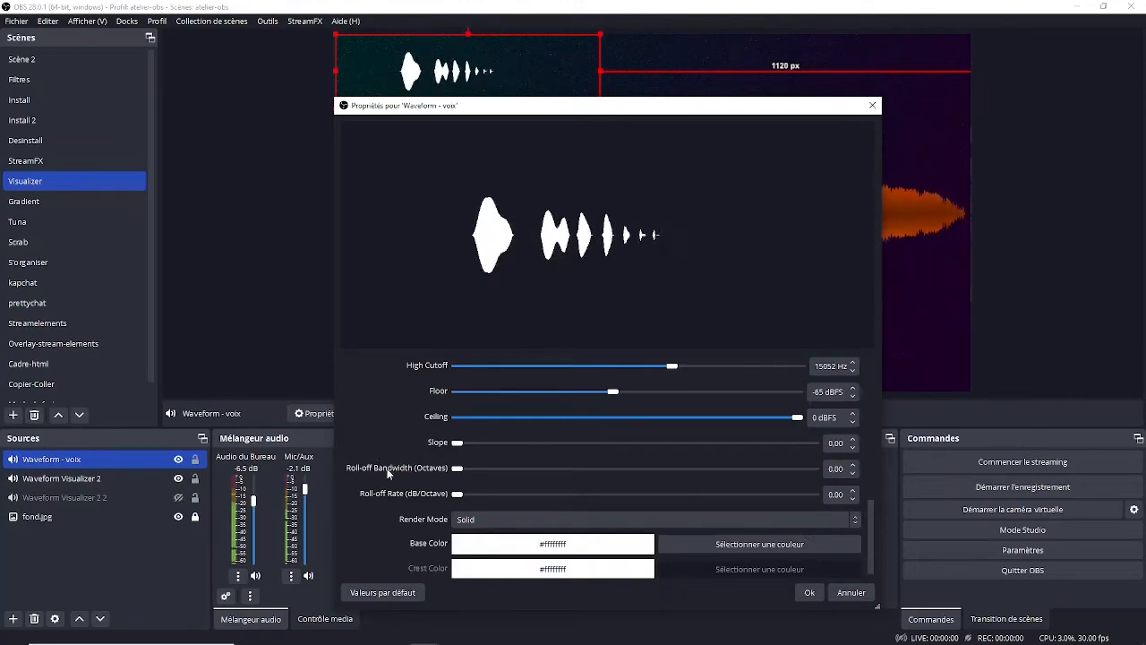
scroll(388, 474, "down", 1)
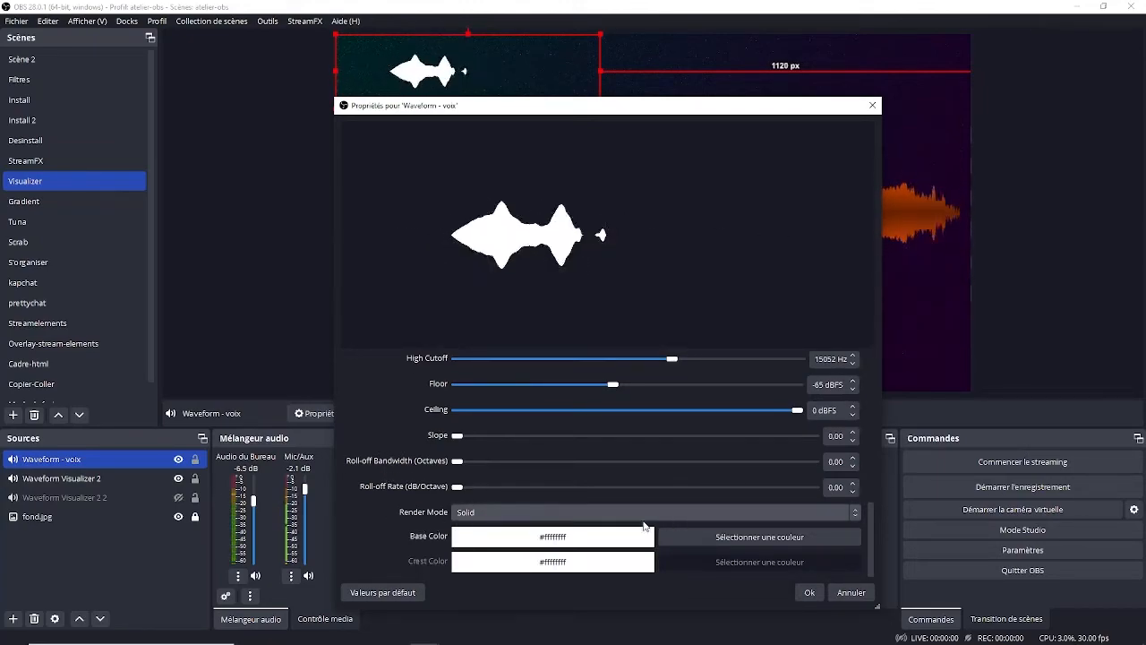
left_click(574, 516)
left_click(504, 527)
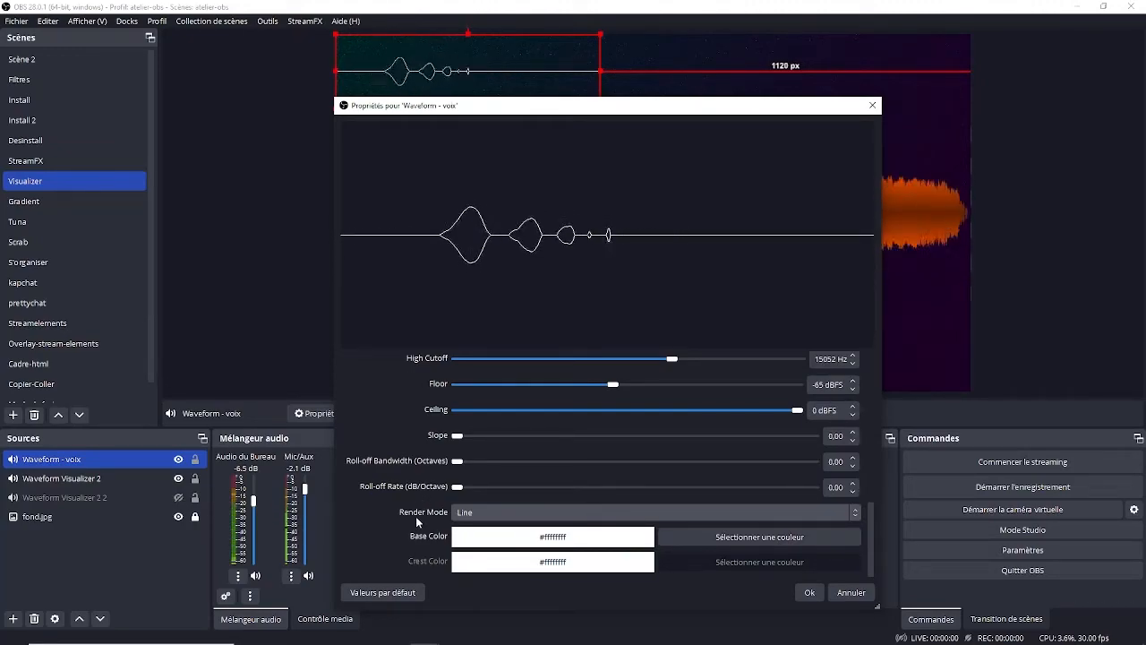
left_click(627, 518)
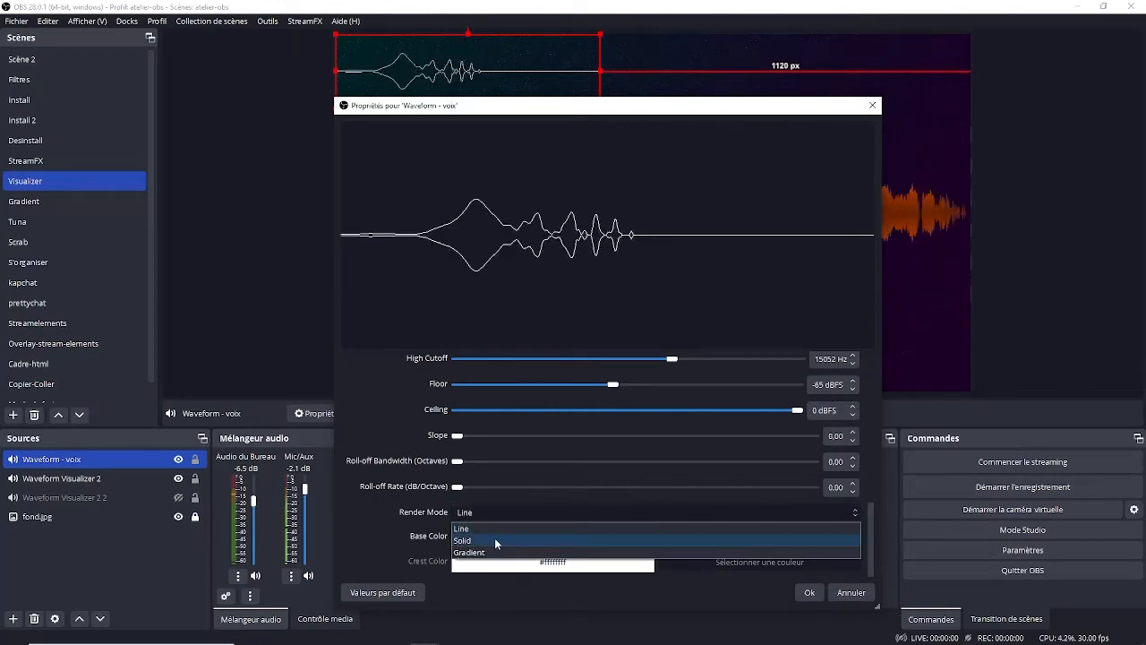
left_click(616, 550)
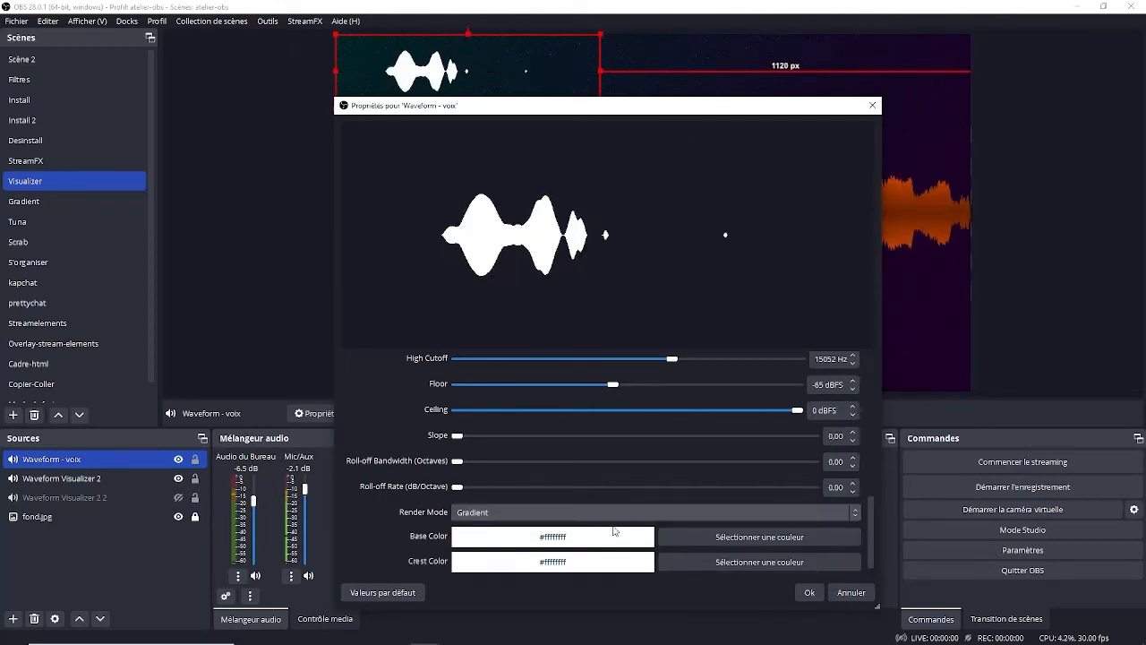
Set the gradient's base color to #aa007f and discard the property changes of "Waveform - voix".
left_click(692, 535)
left_click(473, 245)
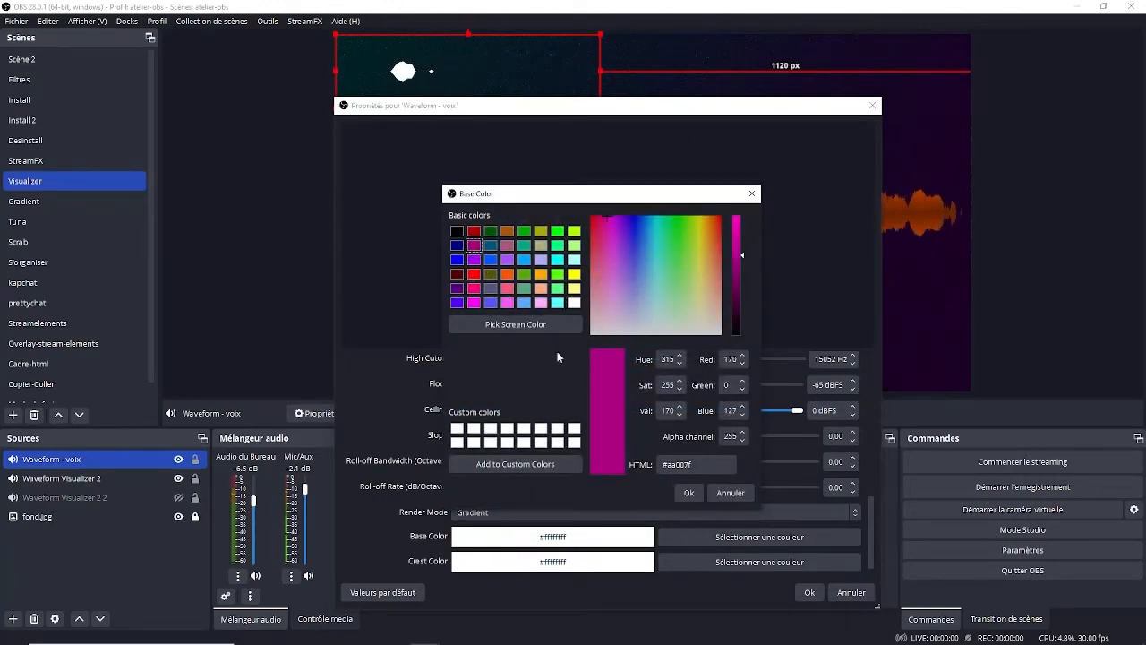
left_click(687, 493)
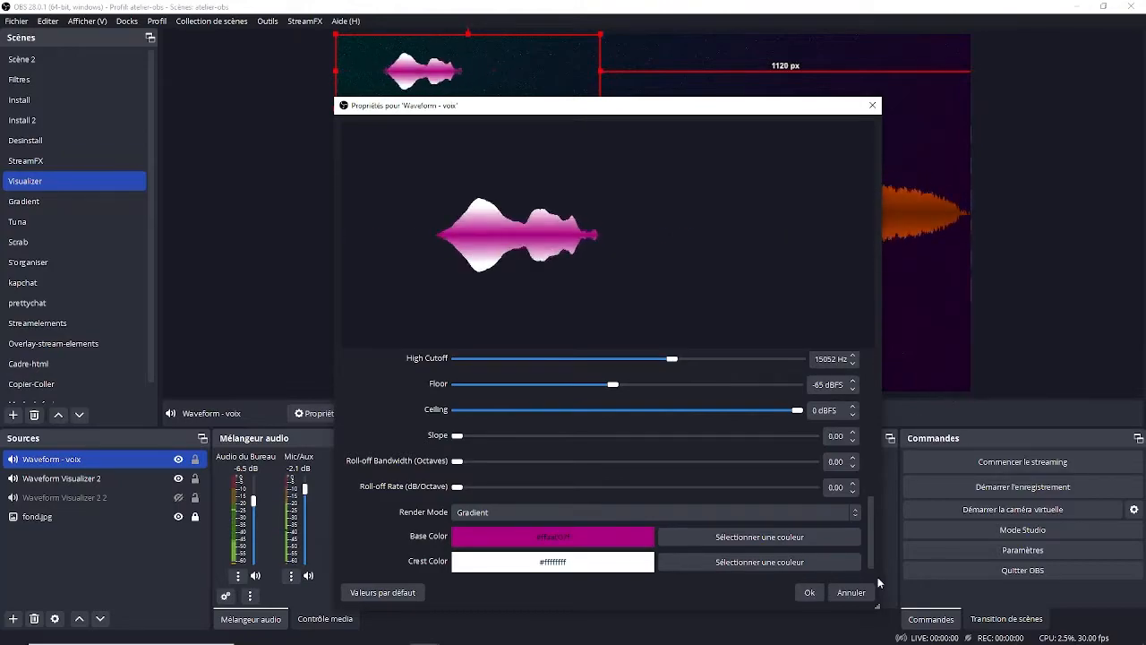
left_click(851, 592)
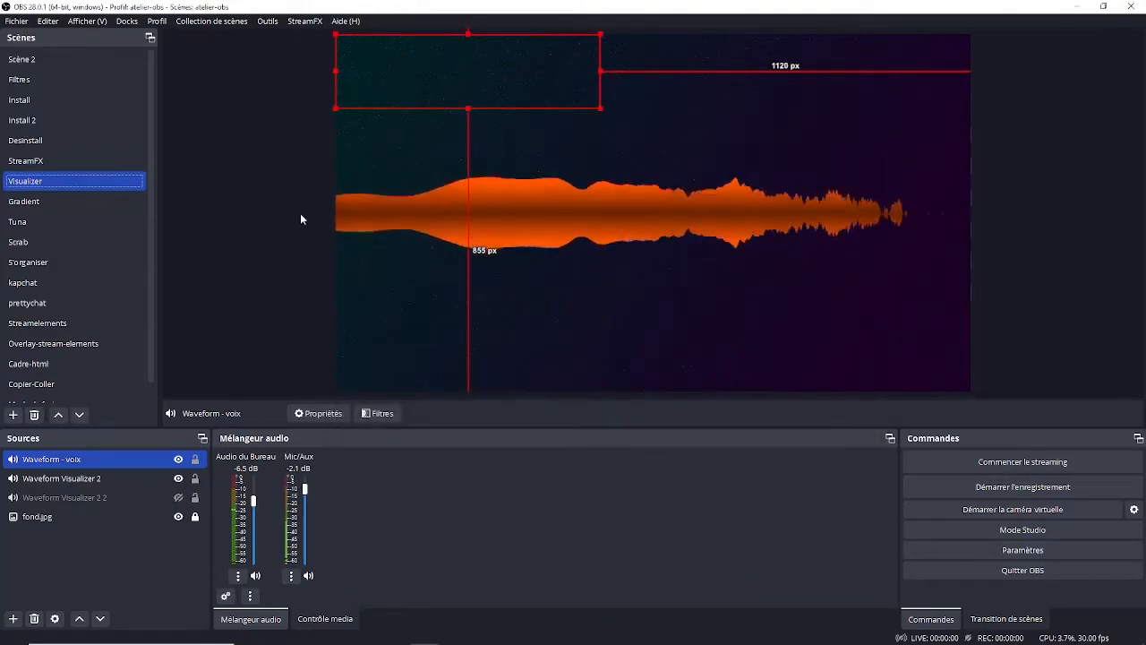
Duplicate the "Waveform Visualizer 2" source as an independent copy and move it to the lower part of the canvas.
left_click(327, 229)
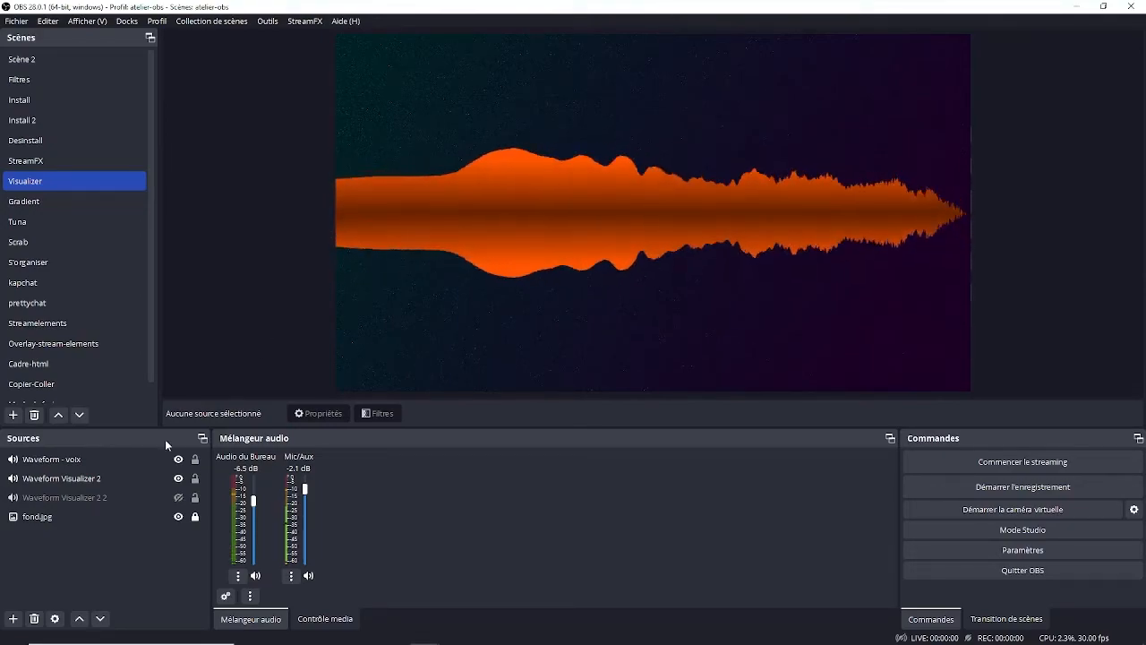
left_click(85, 479)
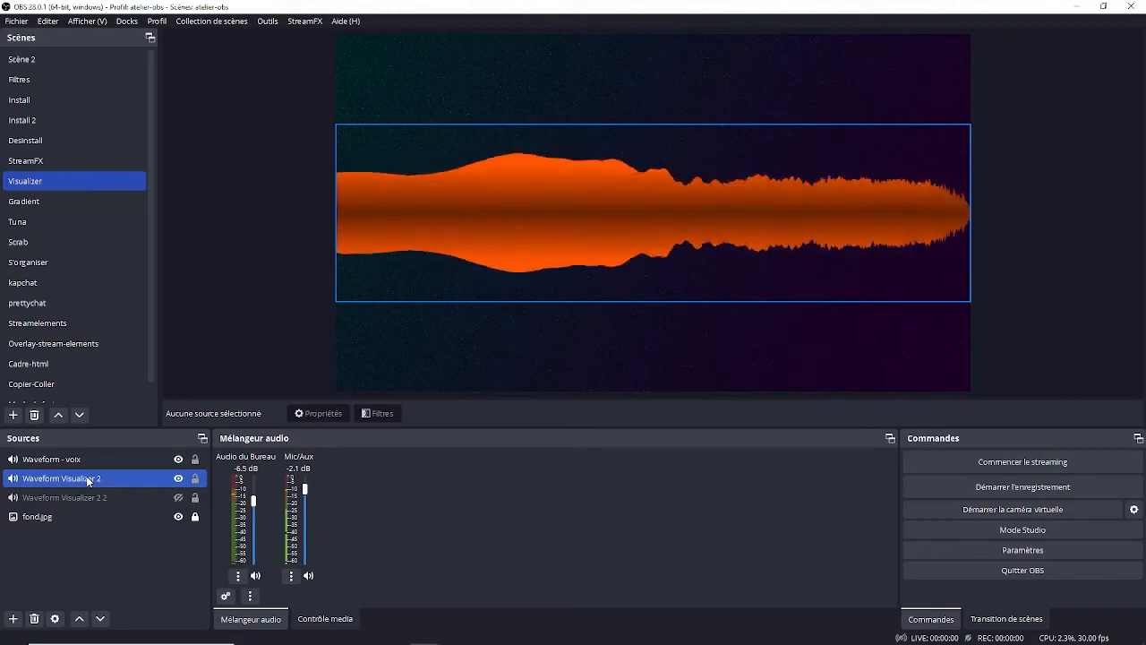
left_click(86, 477)
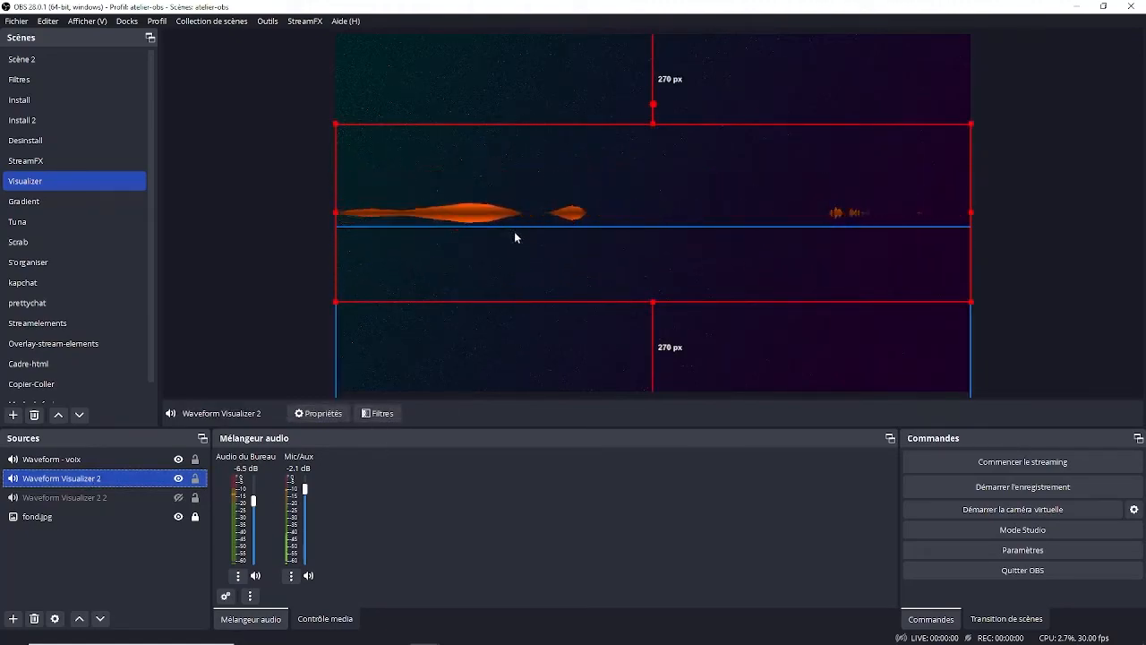
right_click(497, 201)
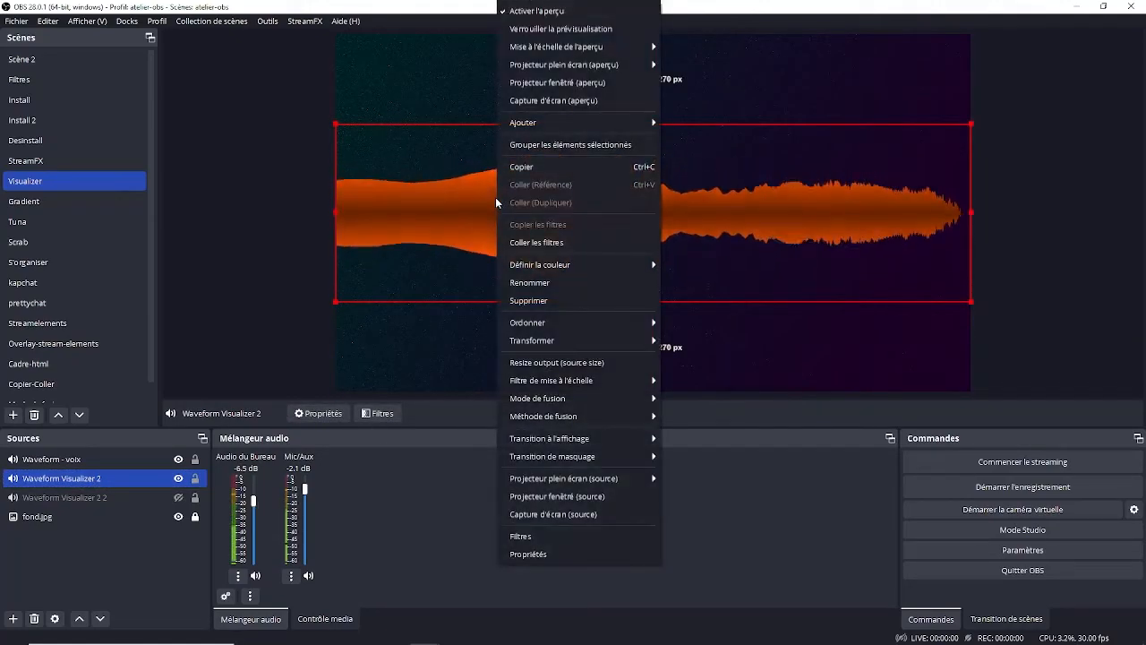
left_click(585, 167)
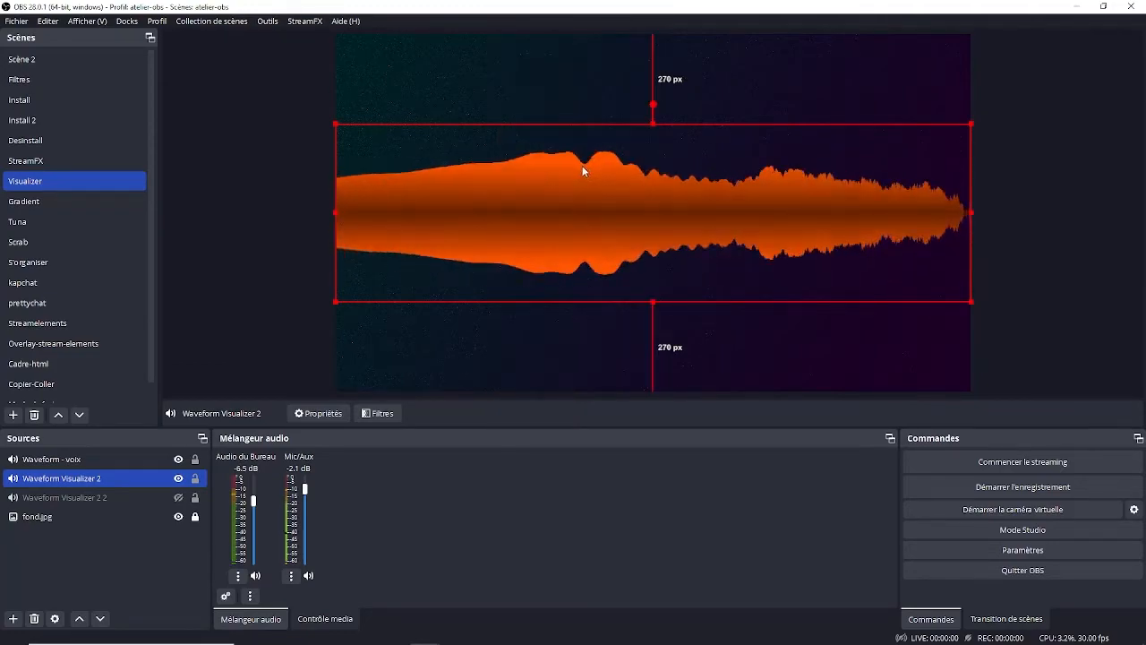
left_click_drag(601, 106, 631, 103)
right_click(630, 100)
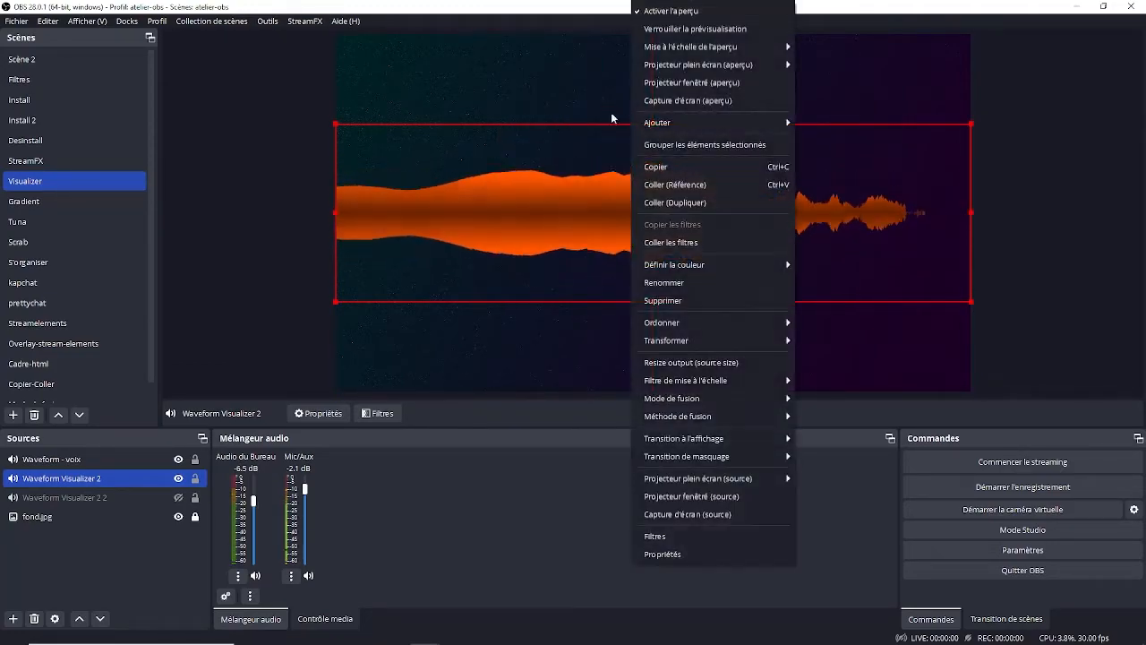
left_click(694, 203)
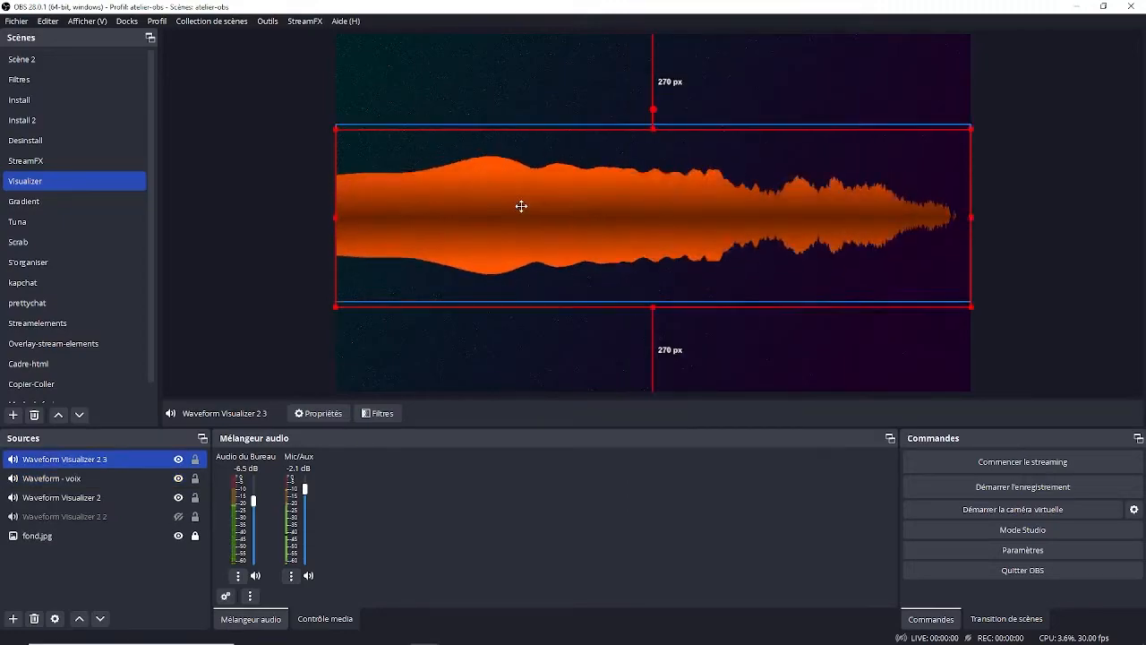
left_click_drag(519, 207, 517, 307)
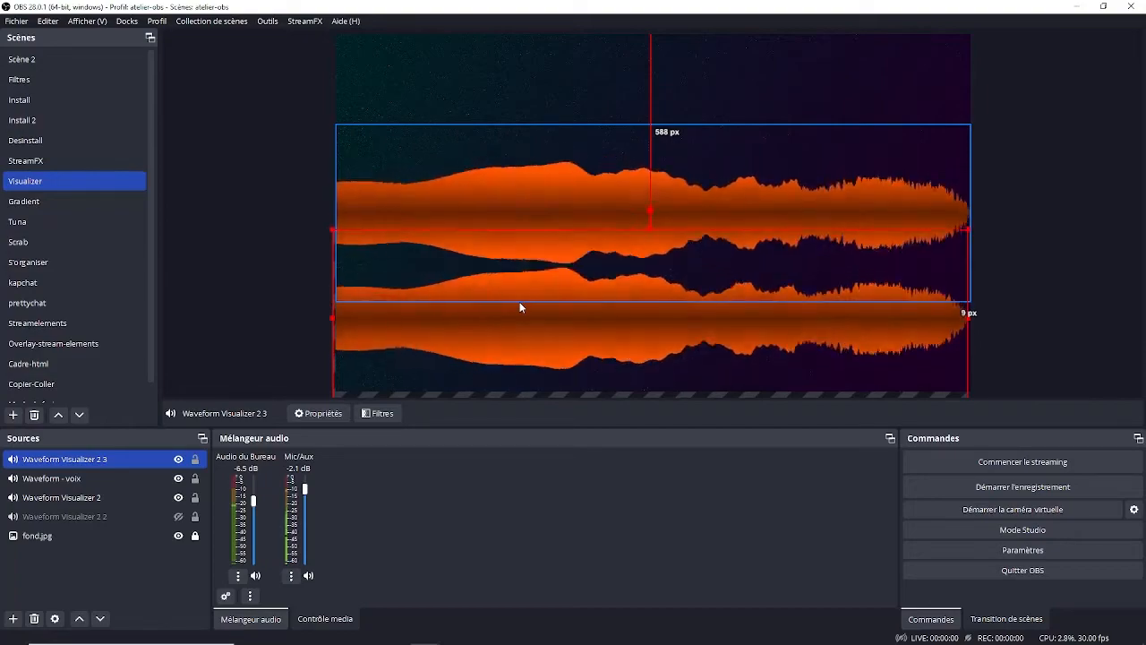
Set the audio source of the duplicated waveform, "Waveform Visualizer 2 3", to Audio du Bureau.
double_click(117, 464)
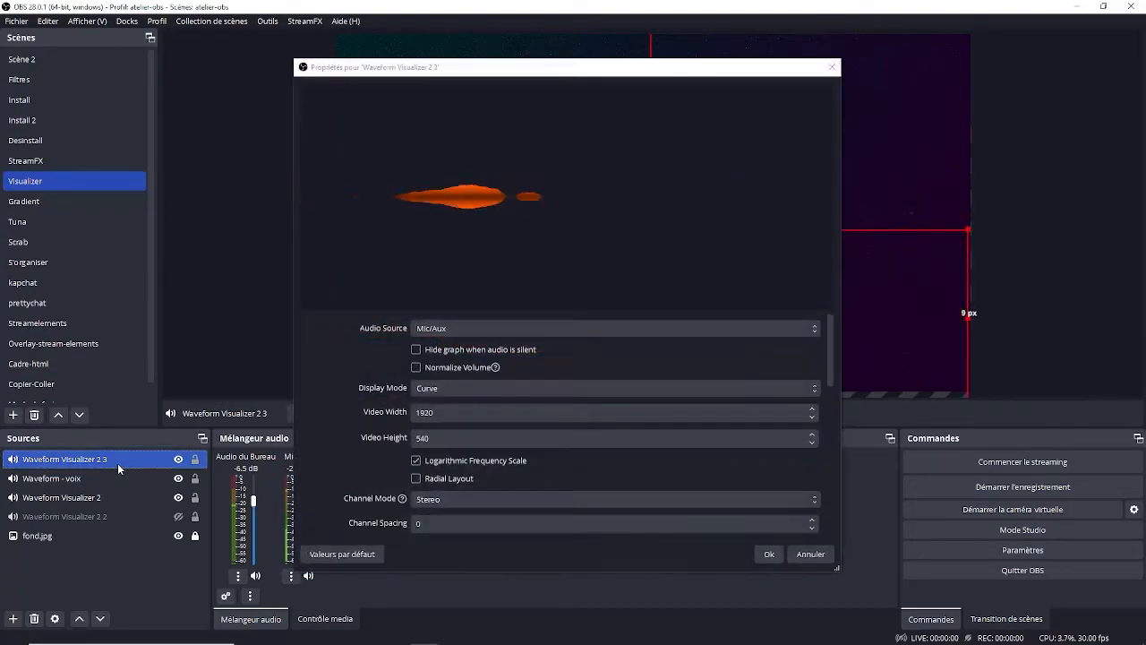
left_click(591, 328)
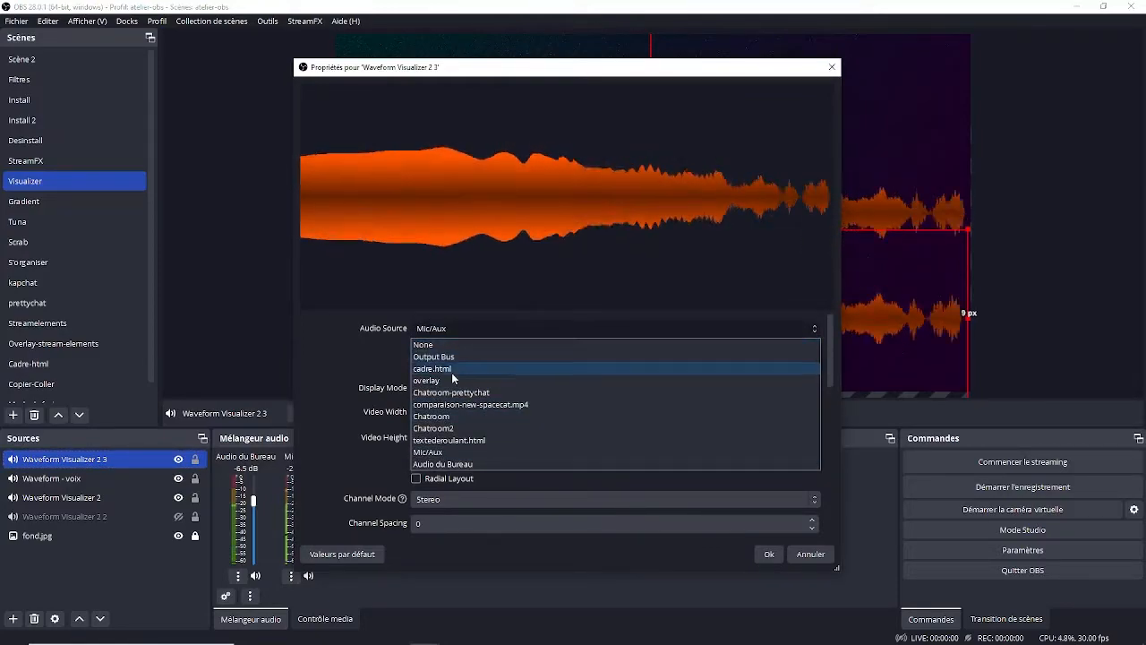
left_click(443, 464)
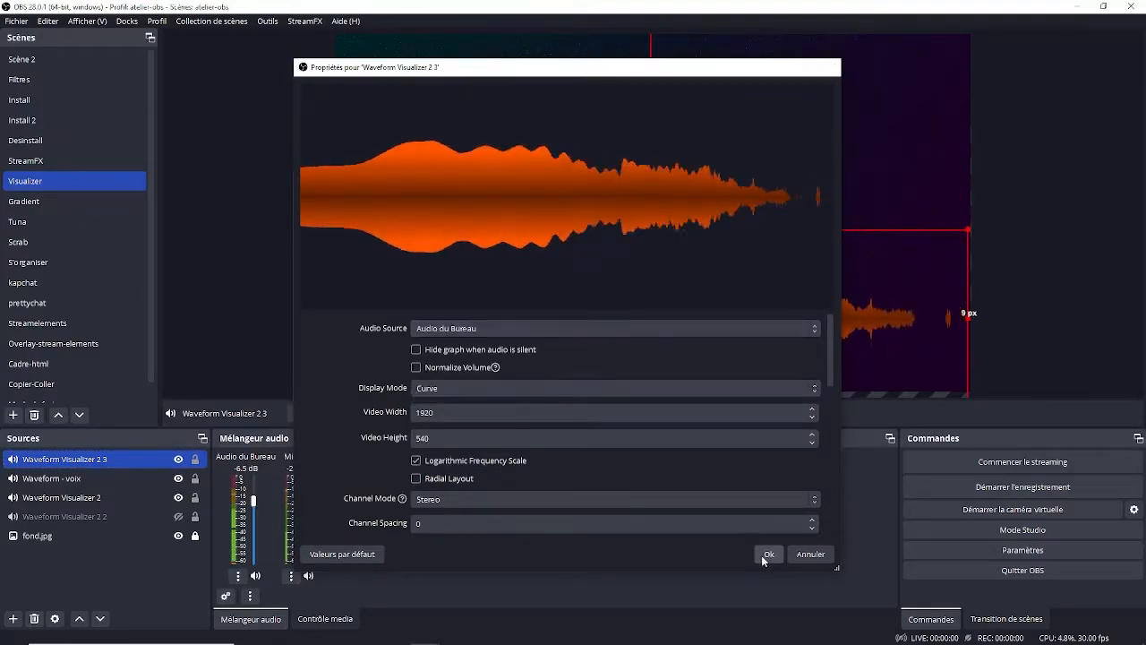
left_click(763, 554)
Move the desktop audio waveform to the upper part of the canvas and "Waveform Visualizer 2" to the lower part.
left_click_drag(686, 328, 677, 120)
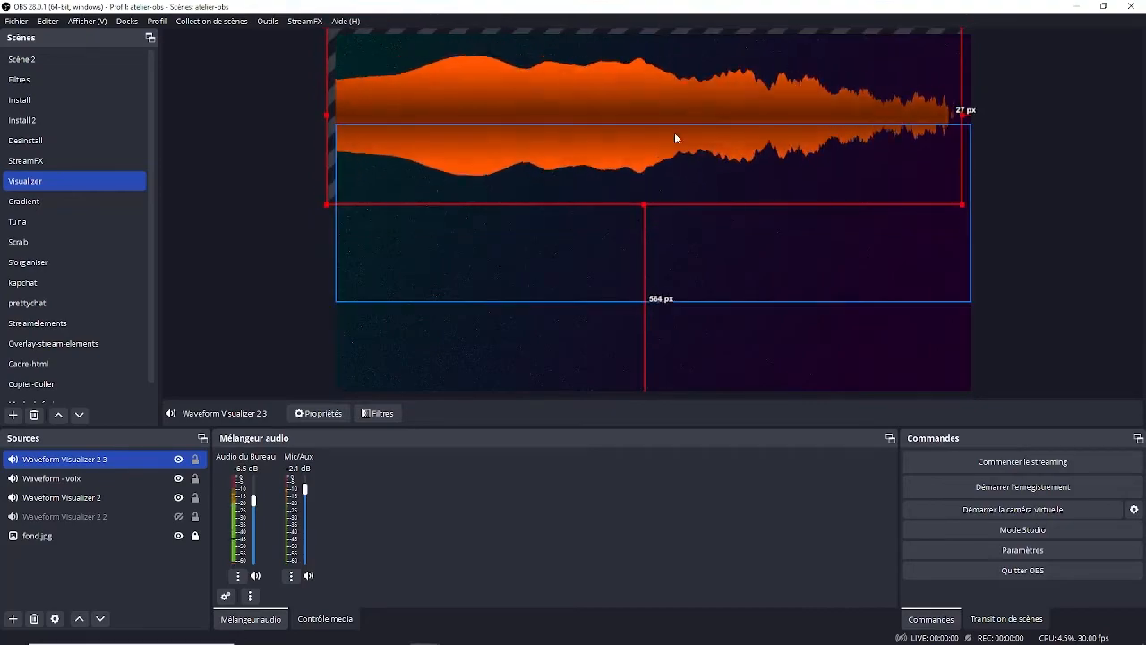
left_click_drag(689, 266, 776, 310)
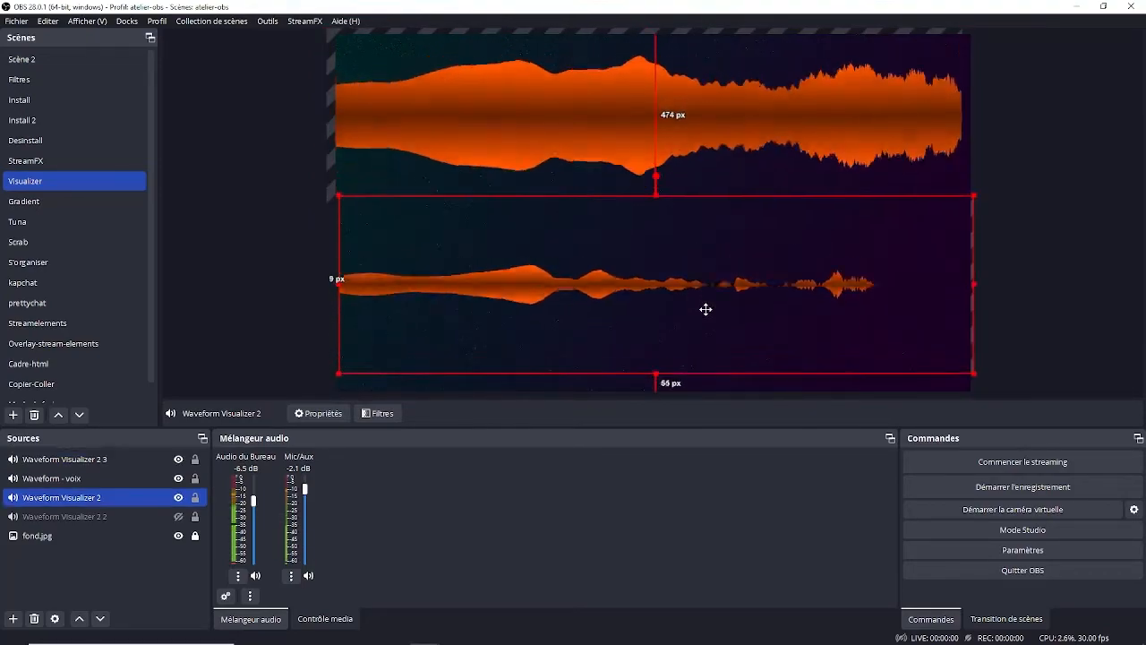
left_click_drag(692, 133, 690, 151)
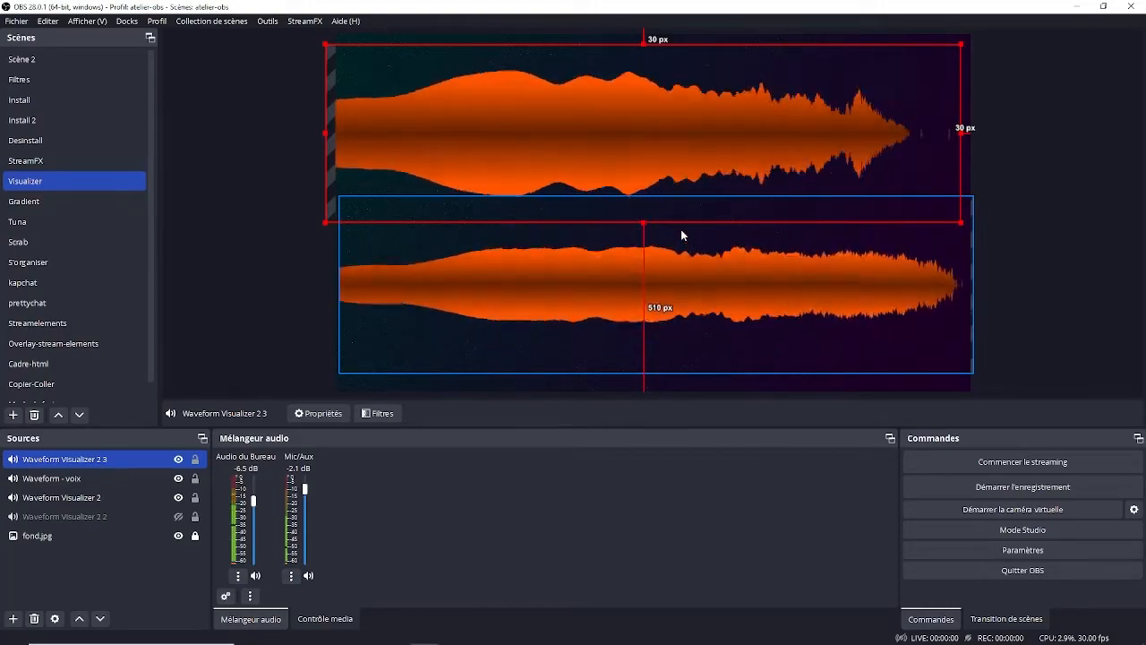
left_click(681, 229)
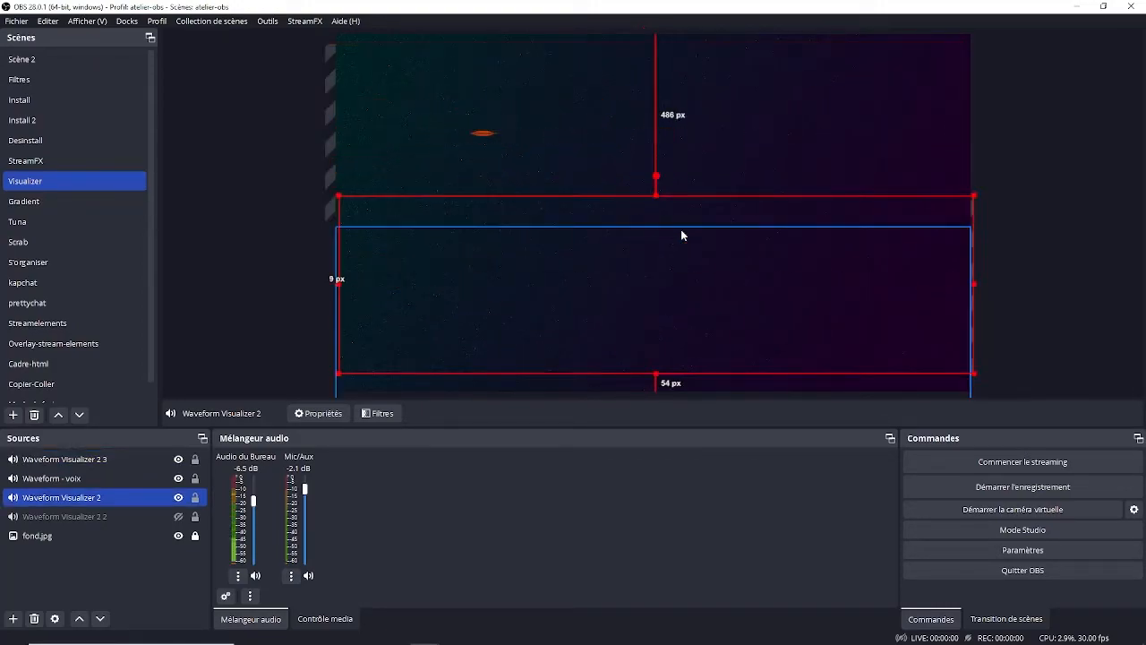
Center both waveforms on the canvas, and place "Waveform Visualizer 2" in the upper half and the desktop audio waveform in the lower half.
left_click(596, 114)
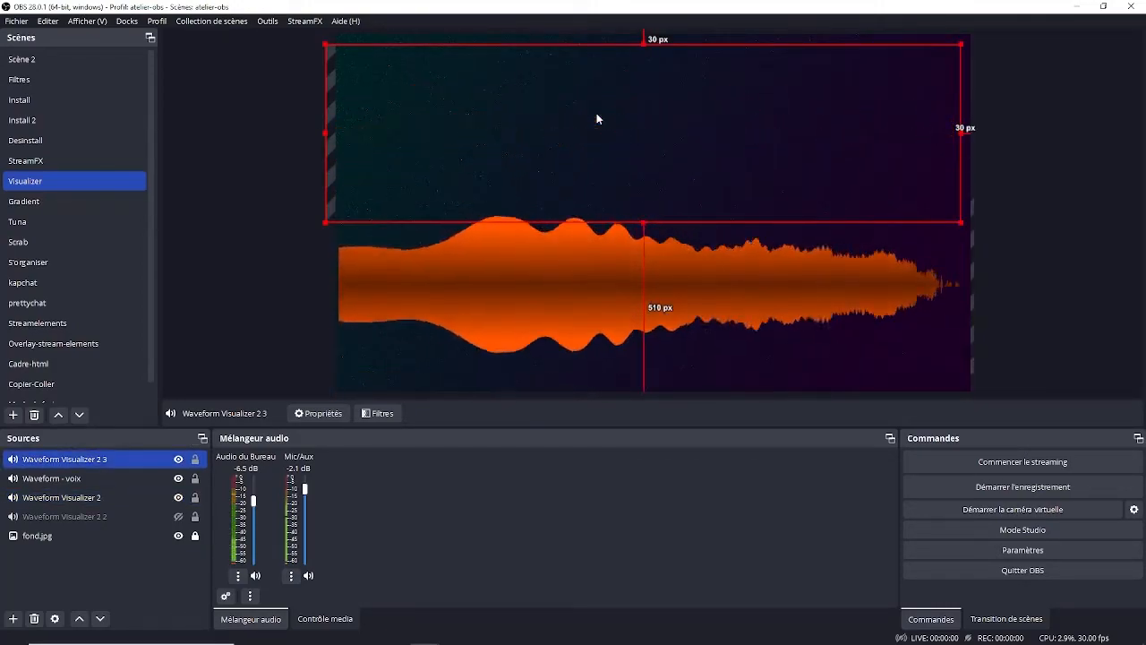
key("ctrl+d")
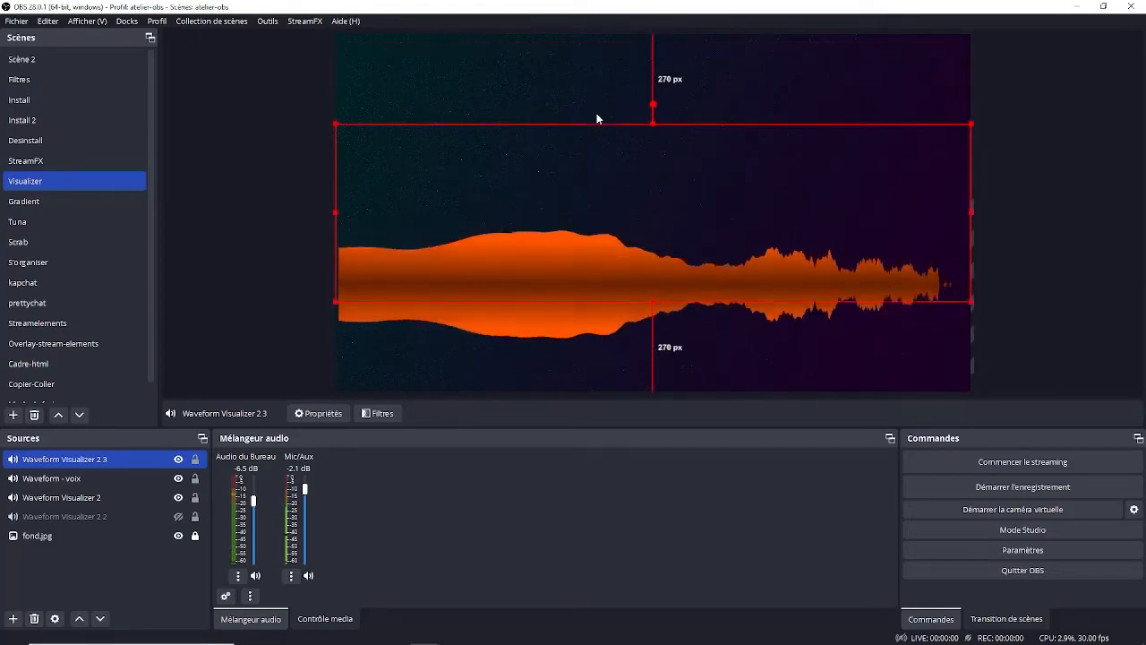
left_click(562, 337)
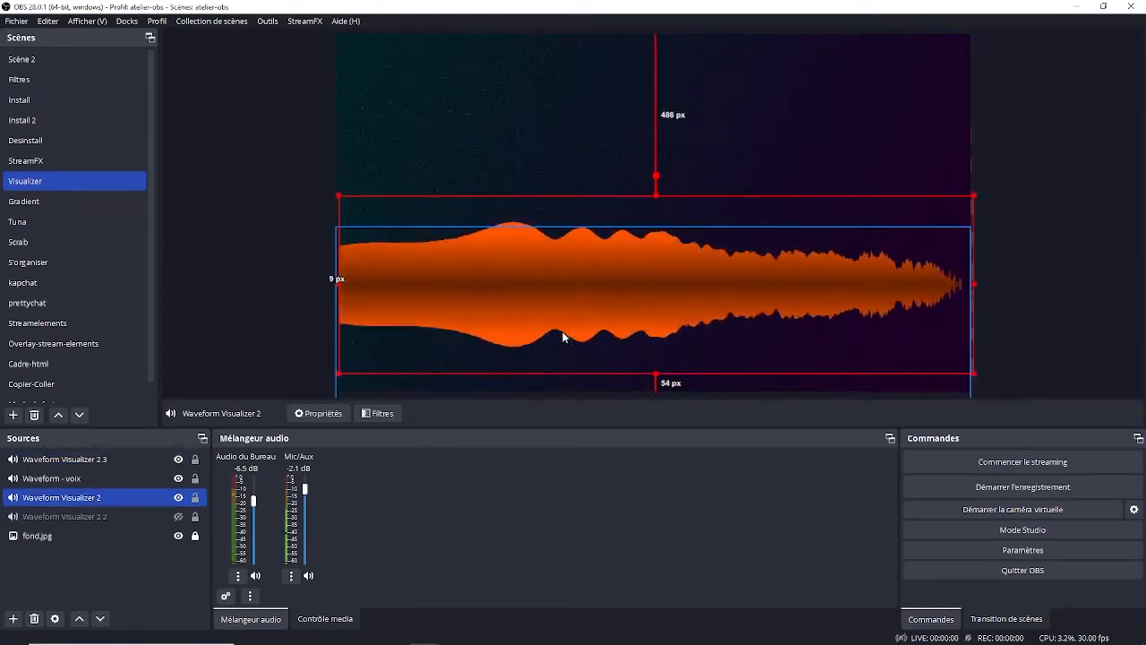
key("ctrl+d")
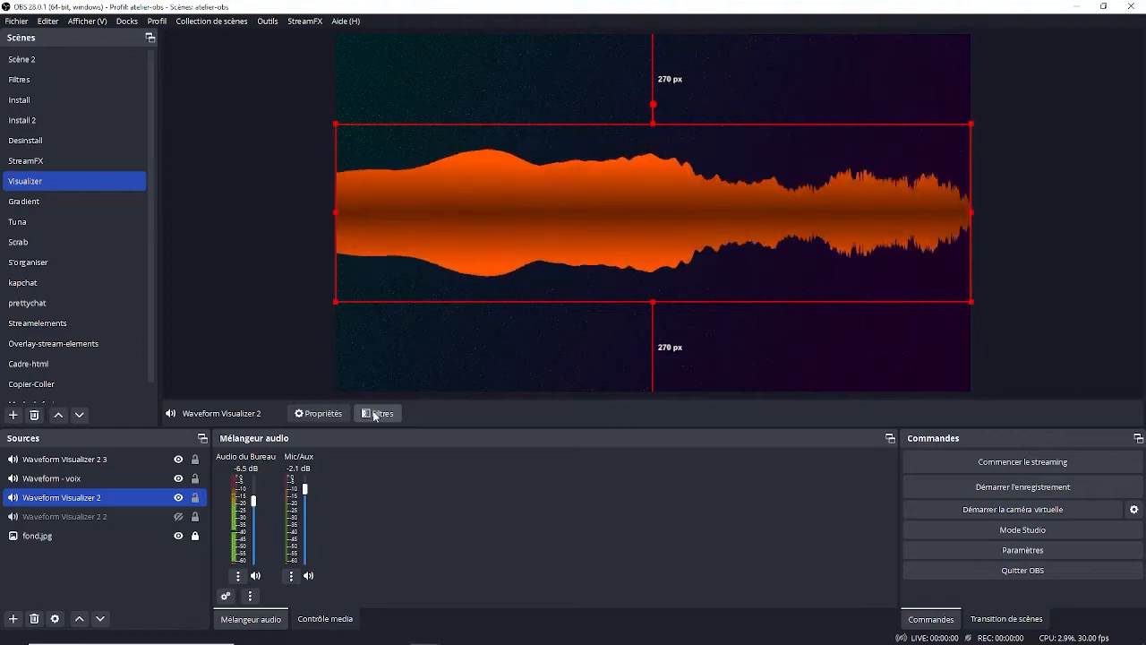
left_click_drag(488, 255, 501, 154)
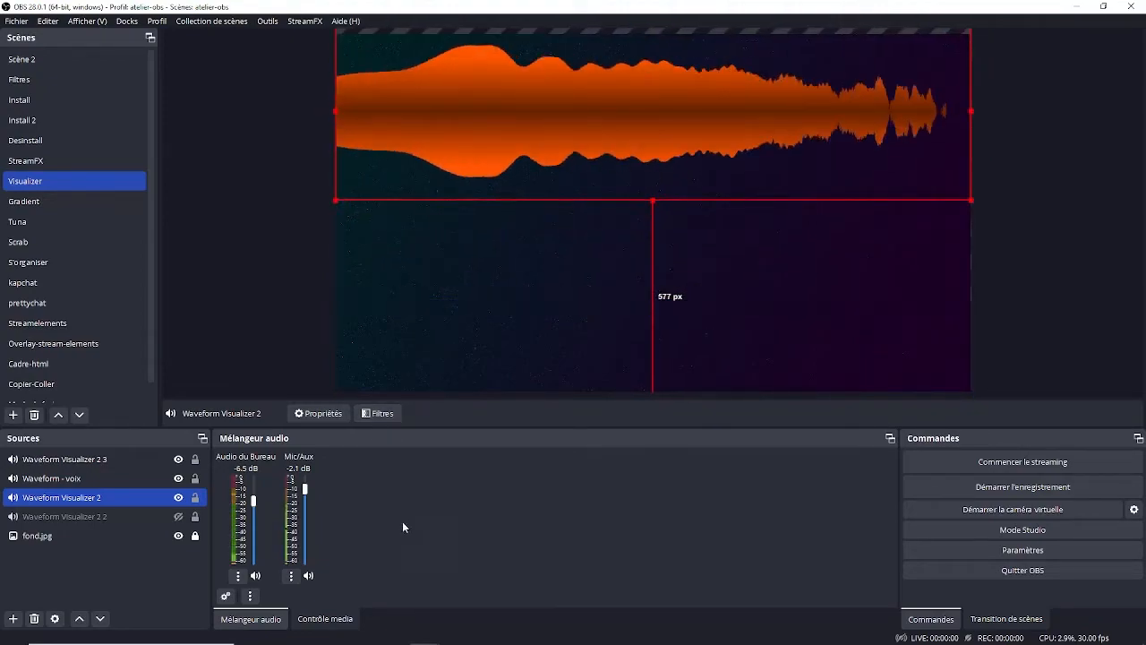
left_click_drag(545, 242, 540, 309)
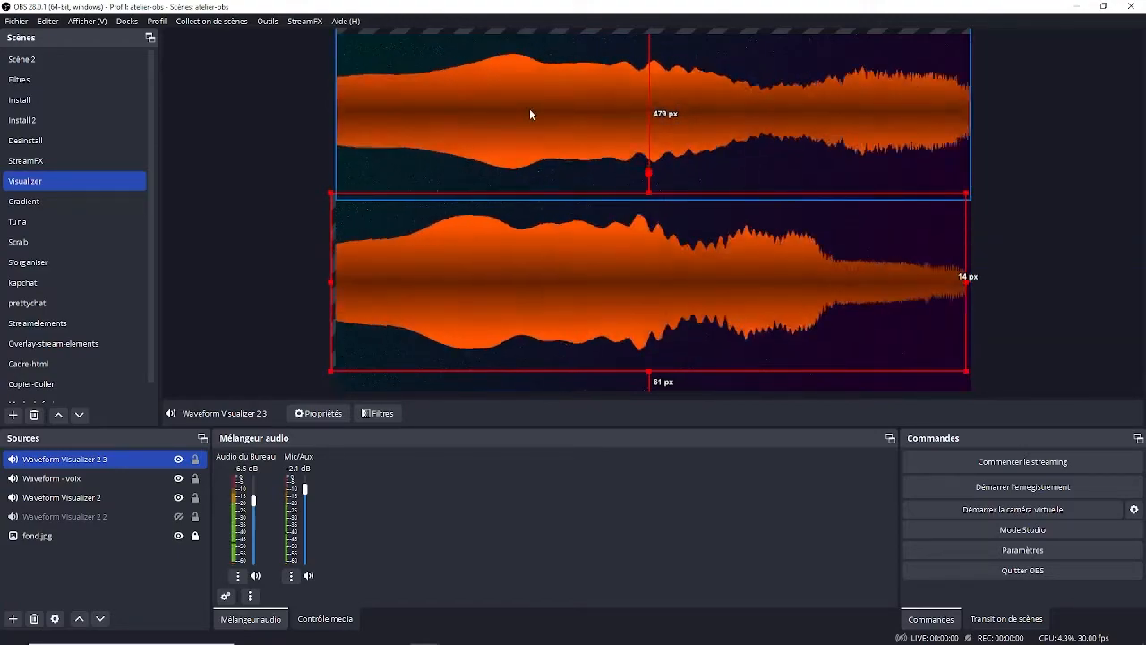
Add a Corrections colorimétrique filter to "Waveform Visualizer 2" with opacity 0.1262 and a hue shift of -0.59.
left_click(529, 108)
left_click(379, 413)
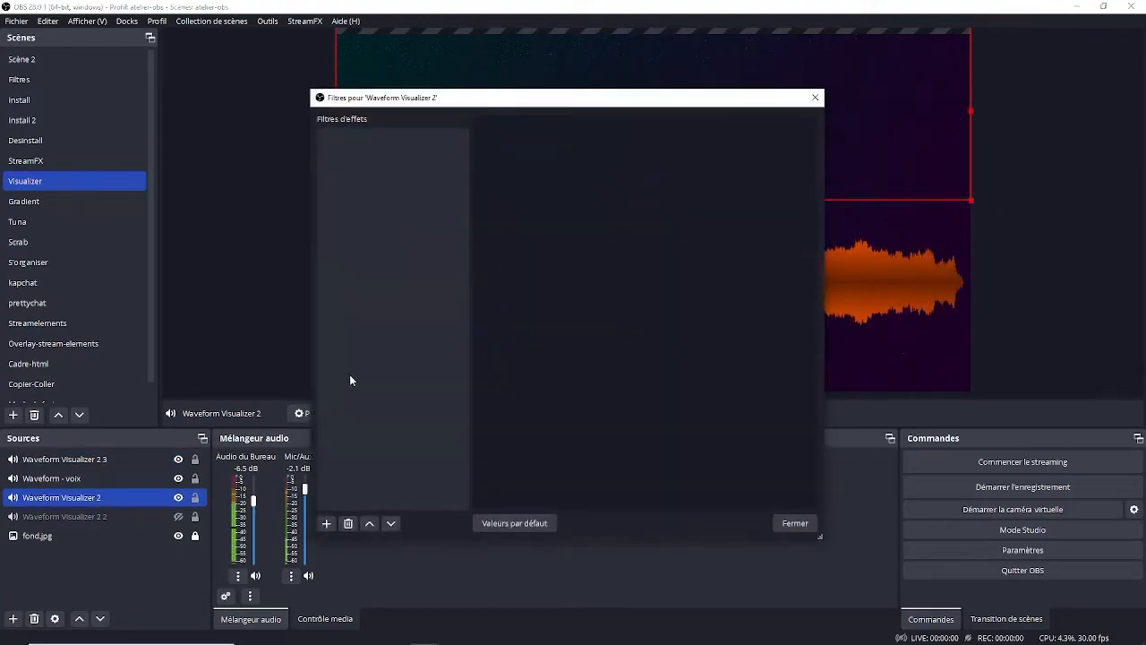
left_click_drag(379, 99, 645, 77)
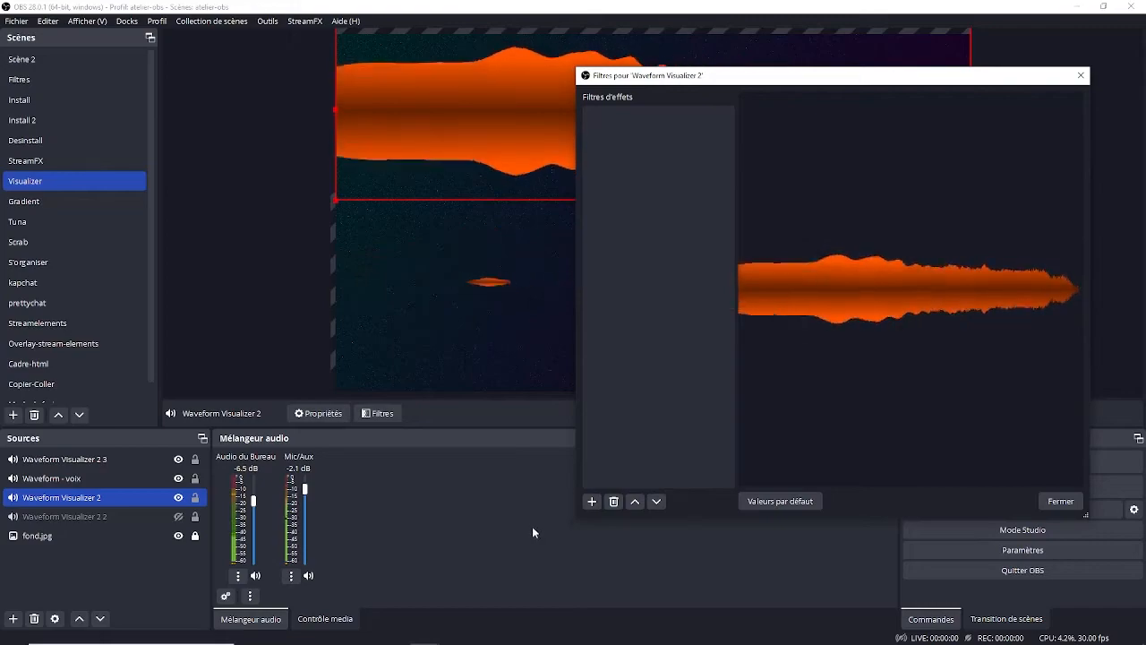
left_click(591, 504)
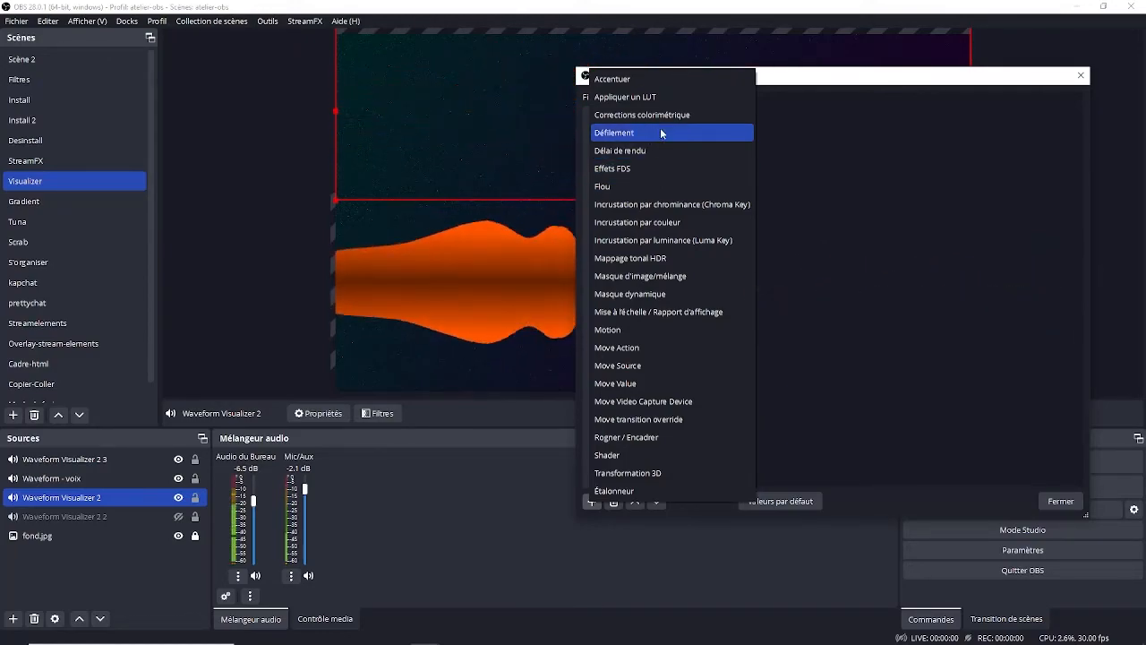
left_click(716, 115)
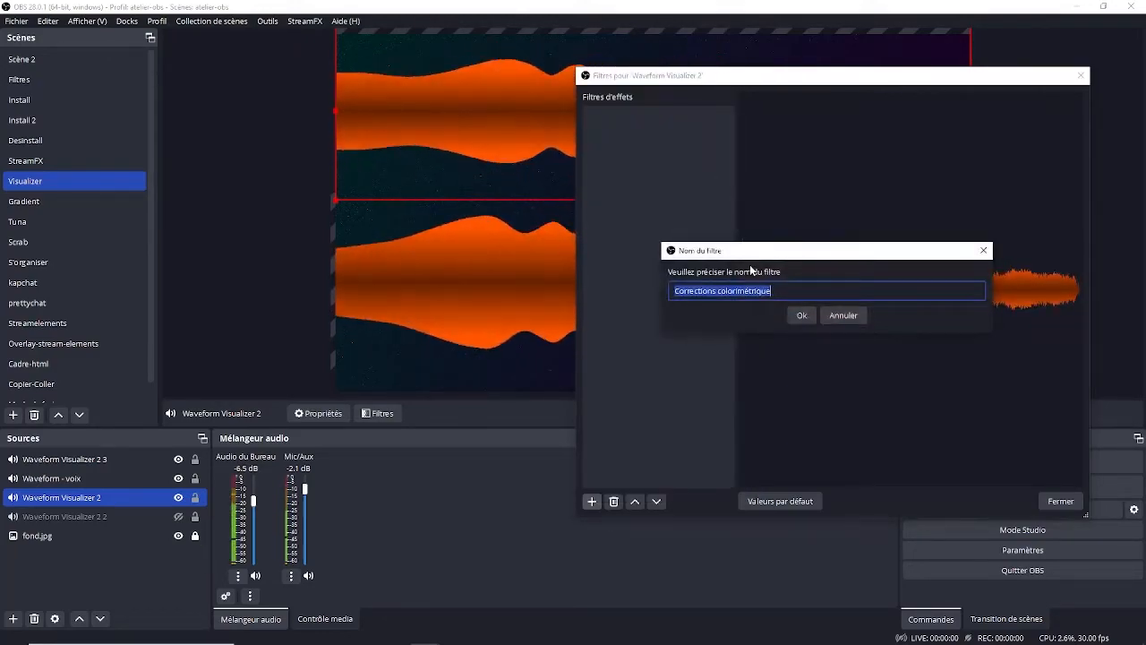
left_click(801, 315)
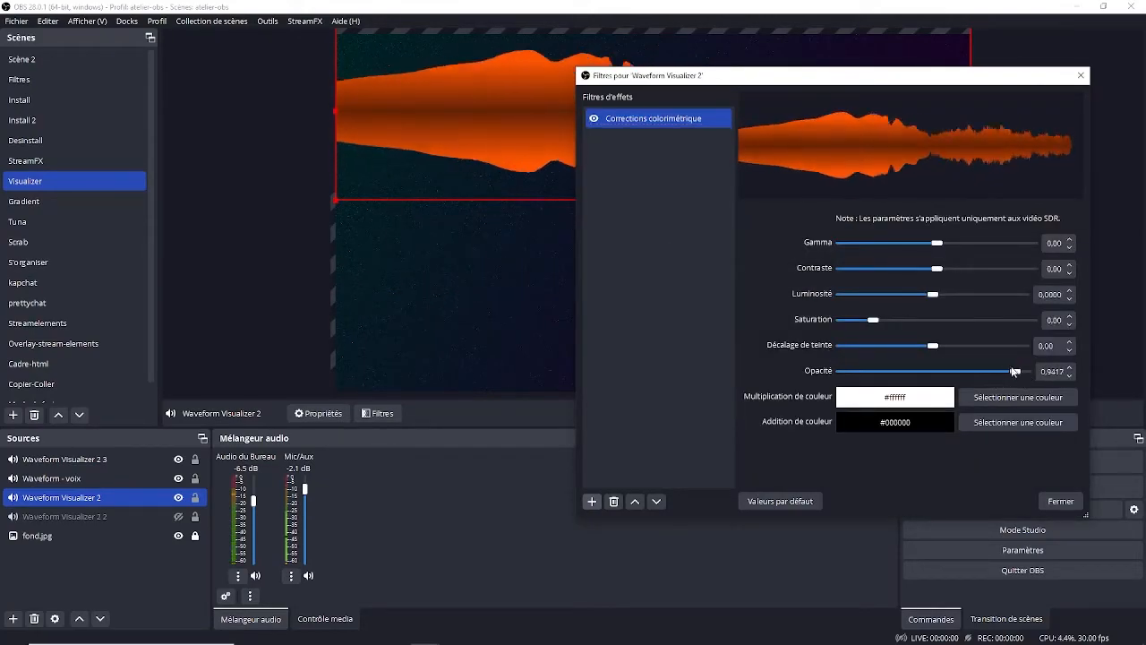
left_click_drag(1014, 371, 862, 362)
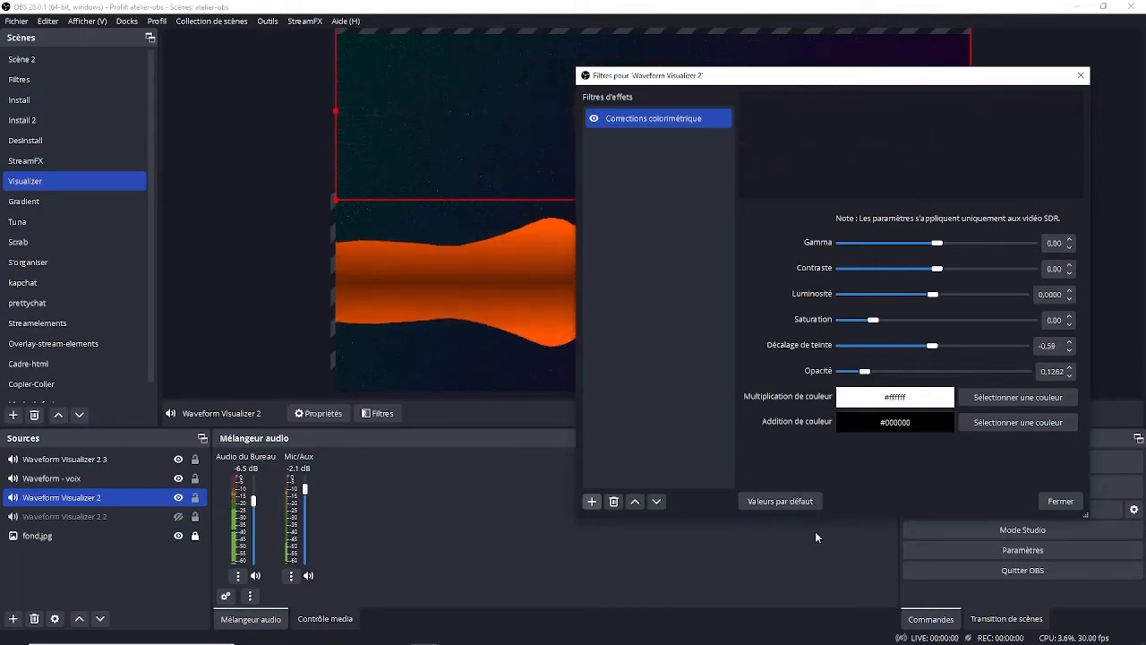
left_click(1062, 497)
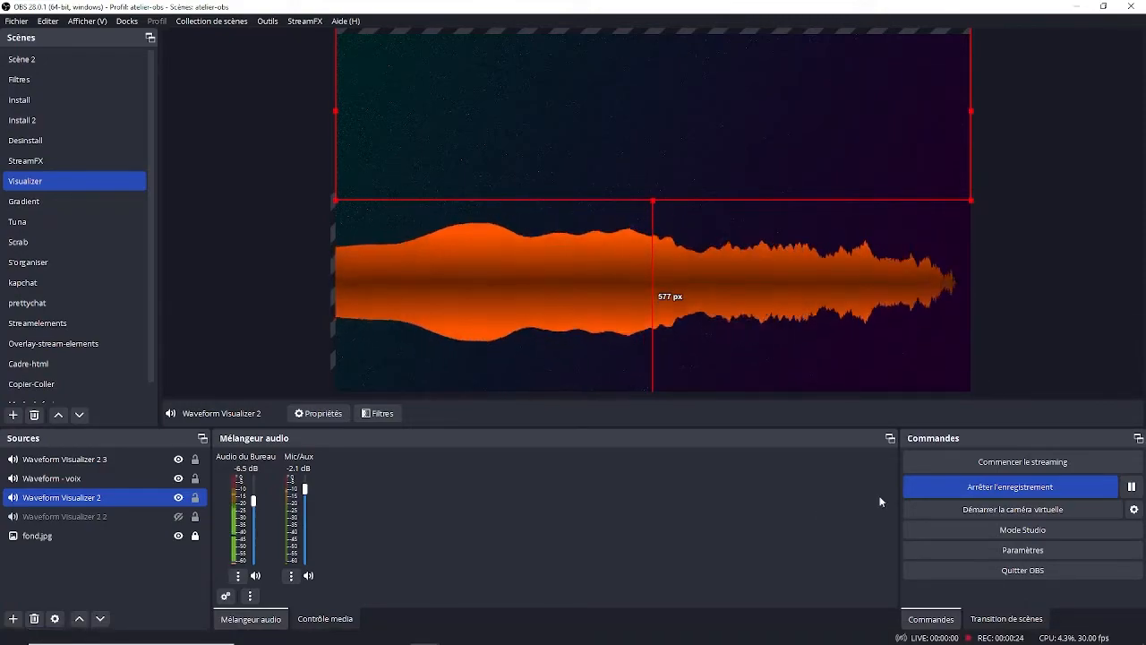
Stop the running recording and align the lower waveform directly beneath the upper one.
left_click(1010, 486)
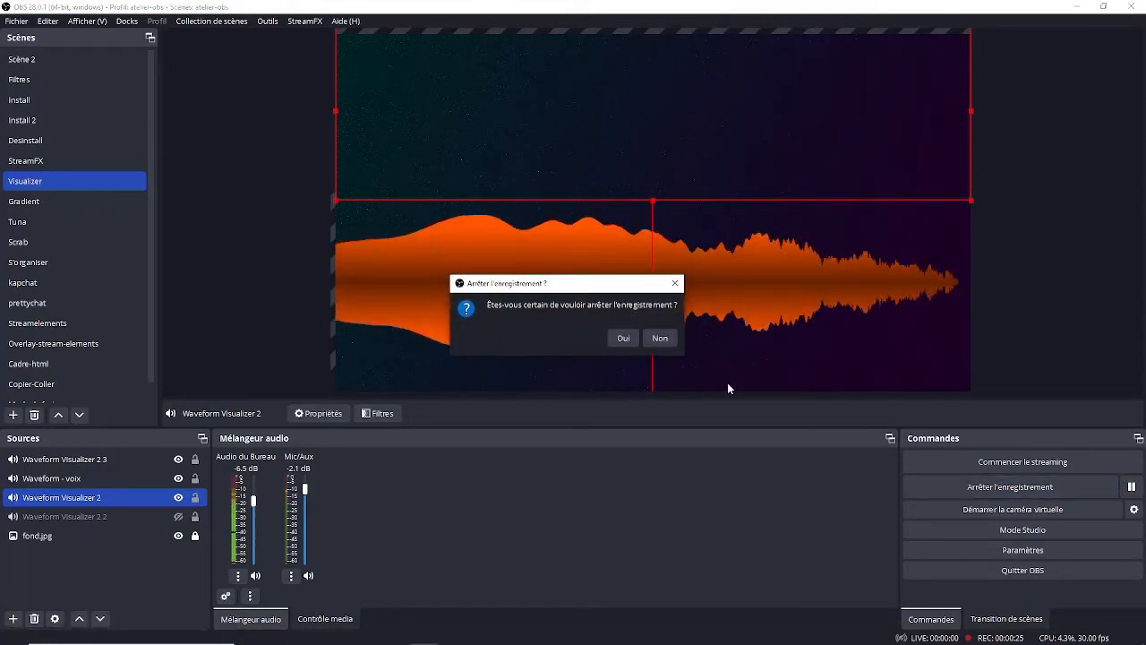
left_click(629, 339)
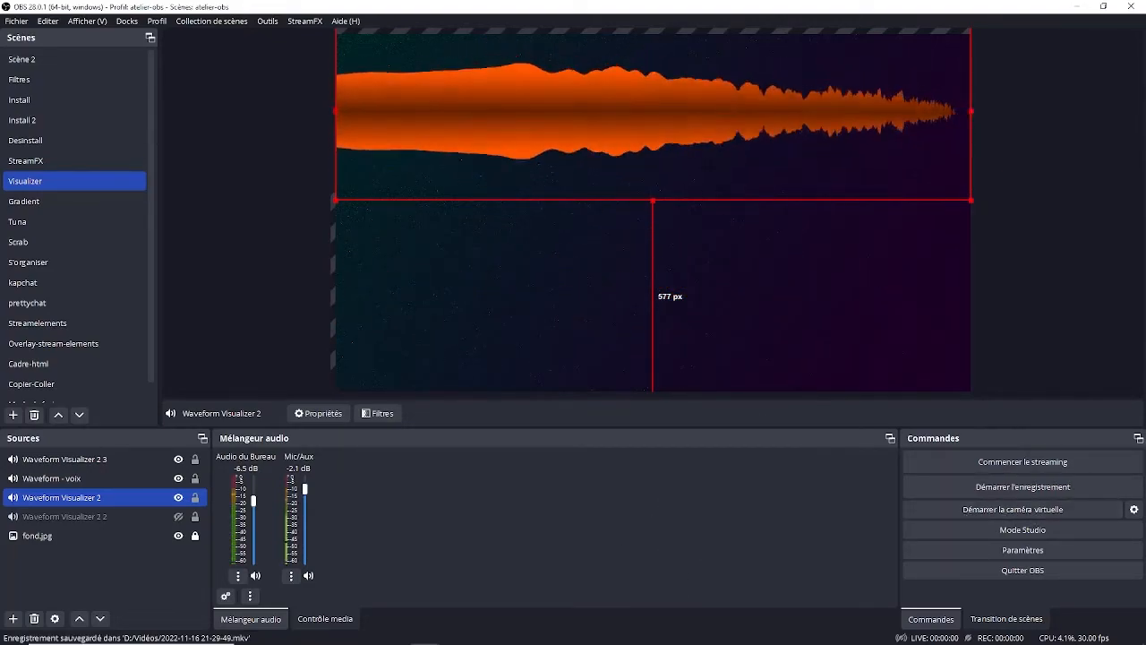
left_click(852, 322)
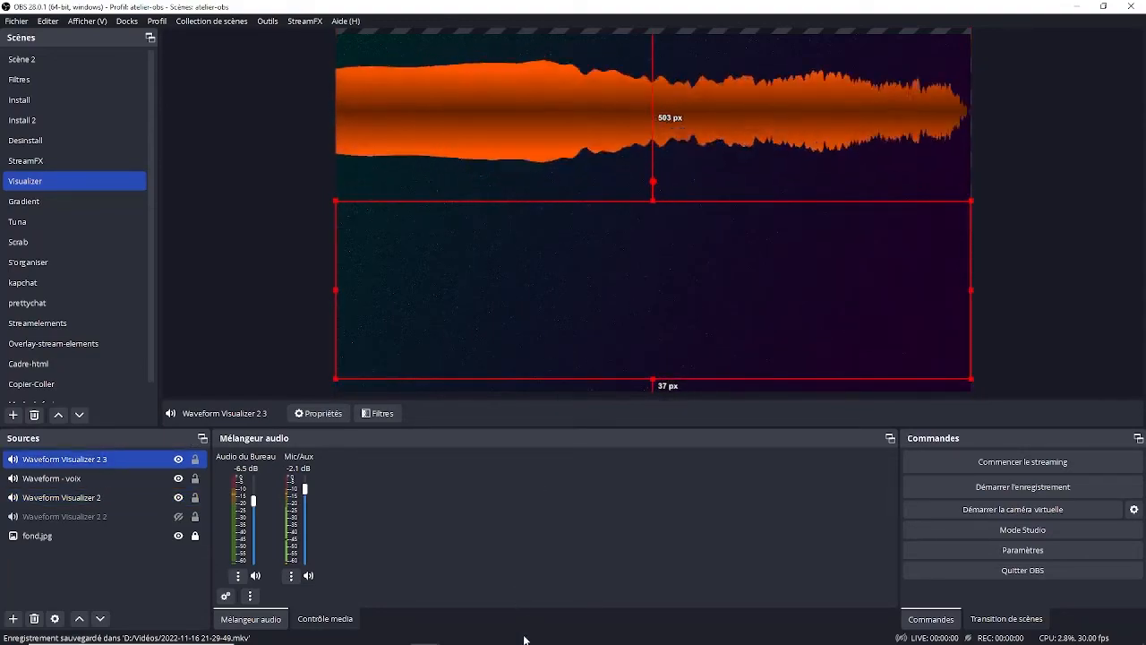
Switch to the browser and look over the Gradient Source 0.3.0 plugin page on the OBS forum.
mouse_move(425, 633)
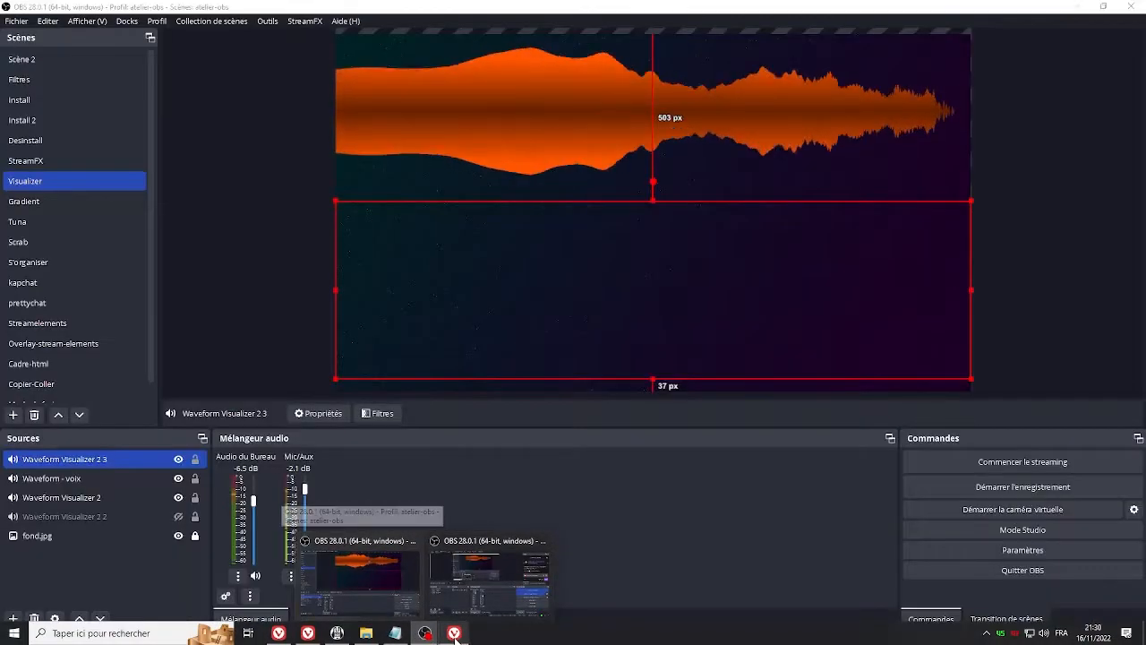
left_click(382, 583)
left_click(199, 9)
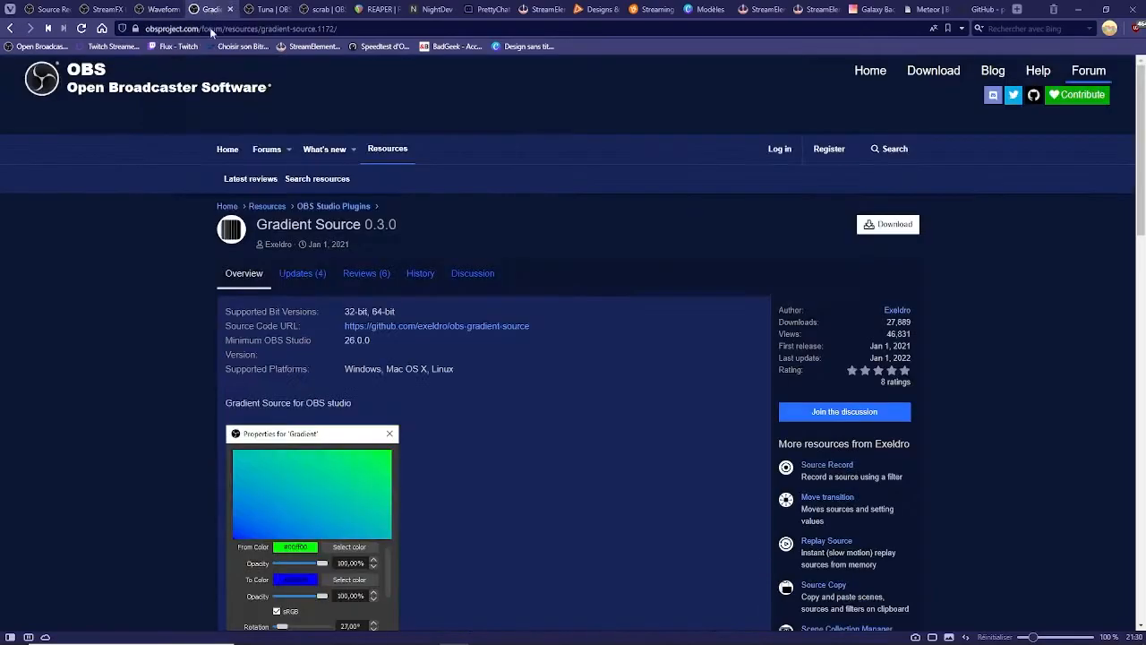
scroll(167, 418, "down", 2)
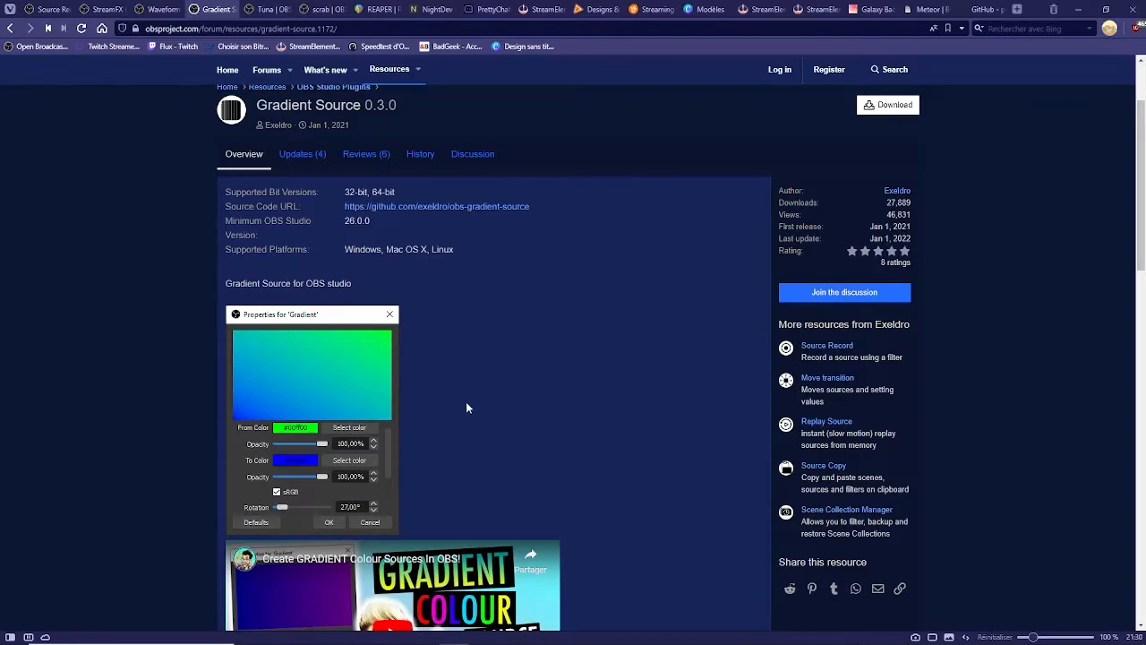
mouse_move(456, 638)
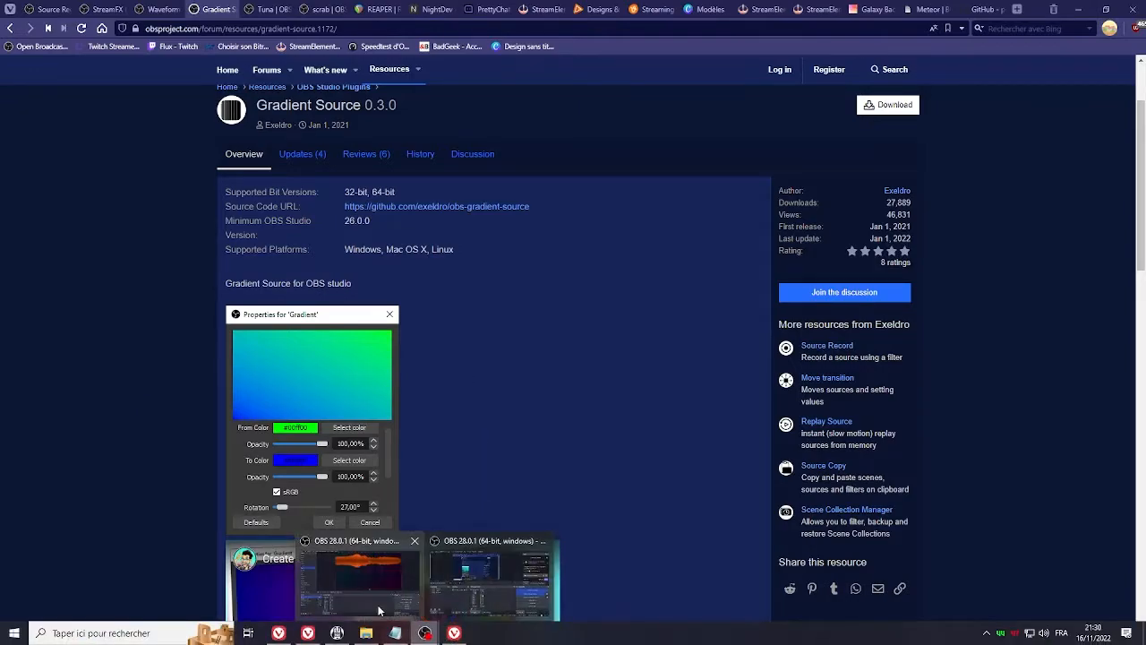
Switch back to OBS and add a new Gradient source named "Gradient - live" to the Gradient scene.
left_click(378, 582)
left_click(91, 200)
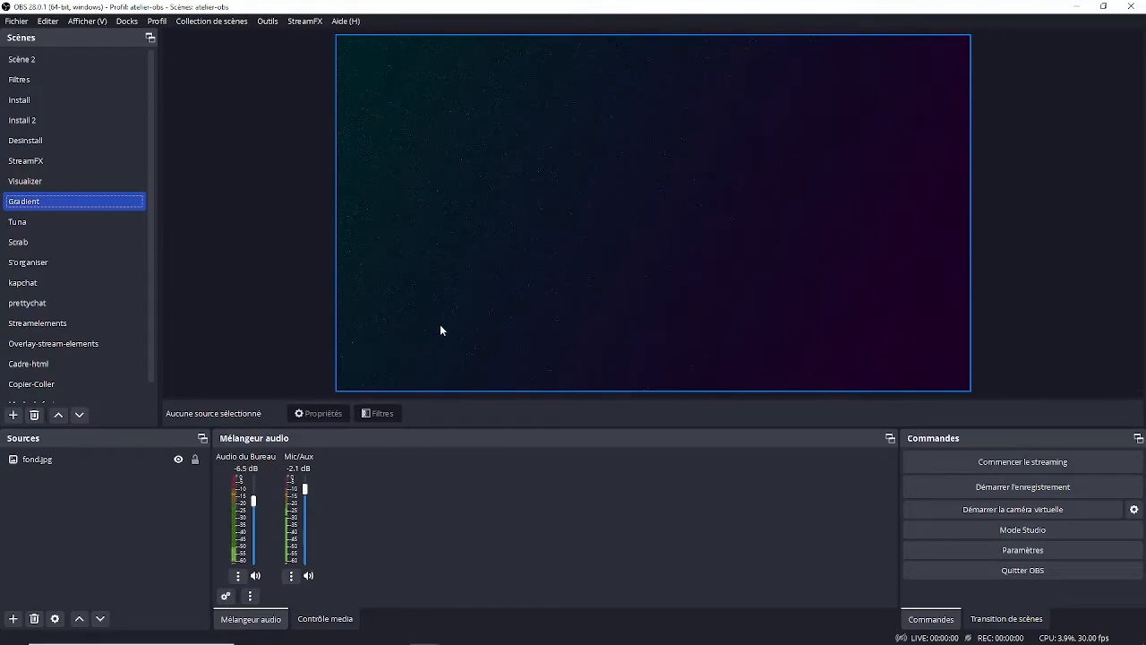
left_click(14, 619)
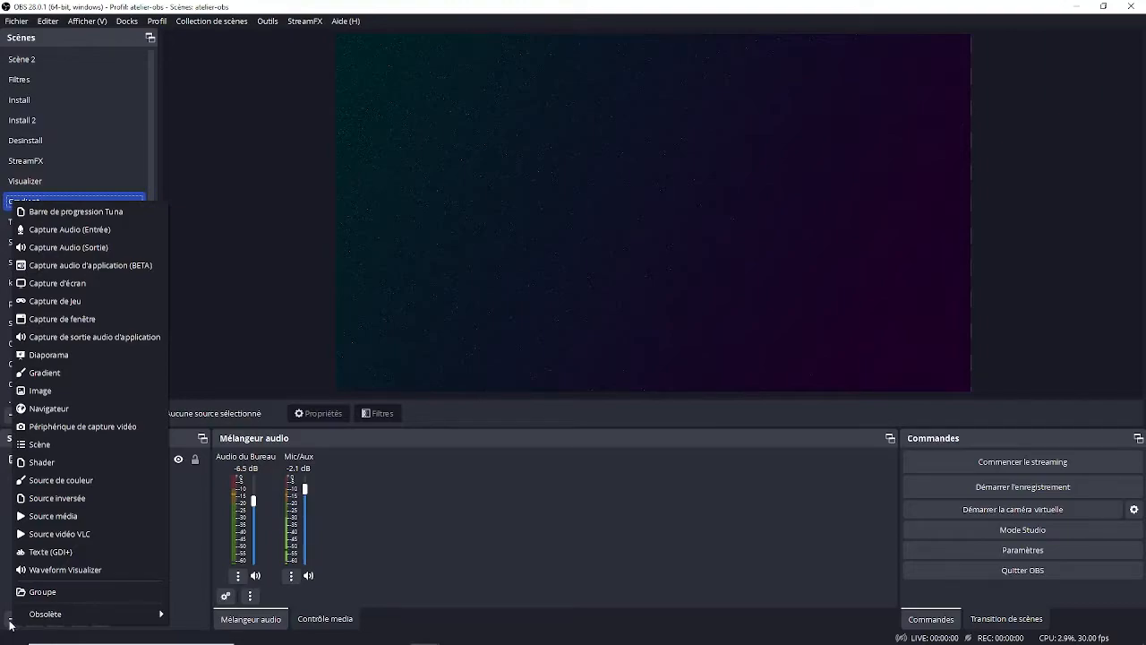
left_click(112, 373)
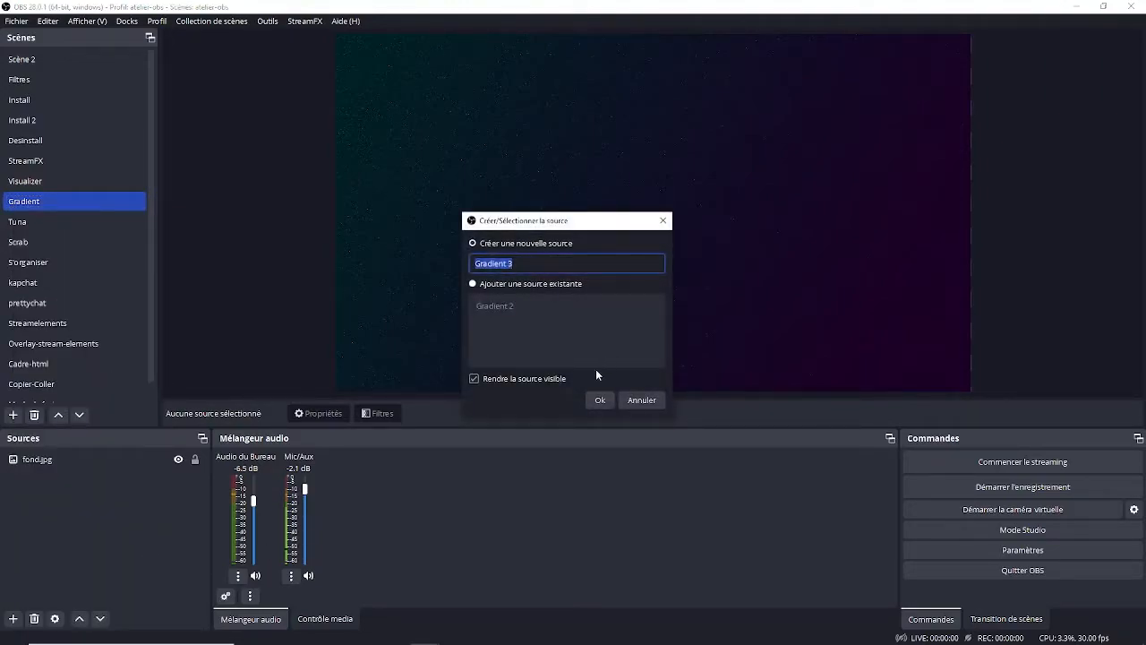
type("Gradient - live")
key("Return")
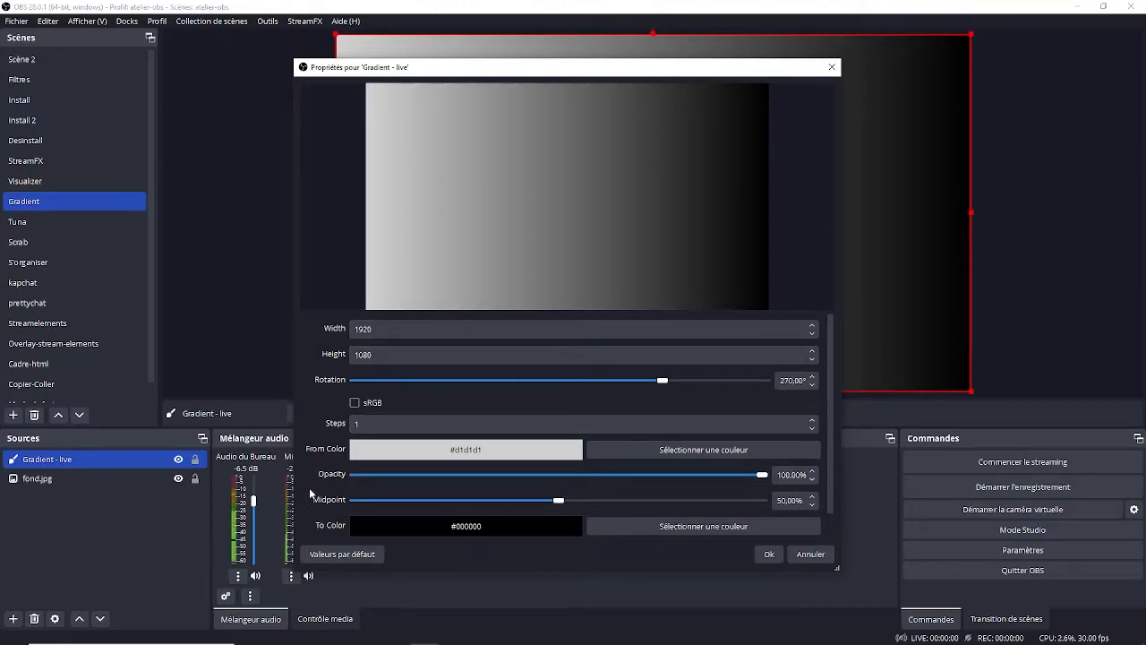
Set the gradient's From Color to #0055ff and its To Color to #0000ff.
left_click(707, 452)
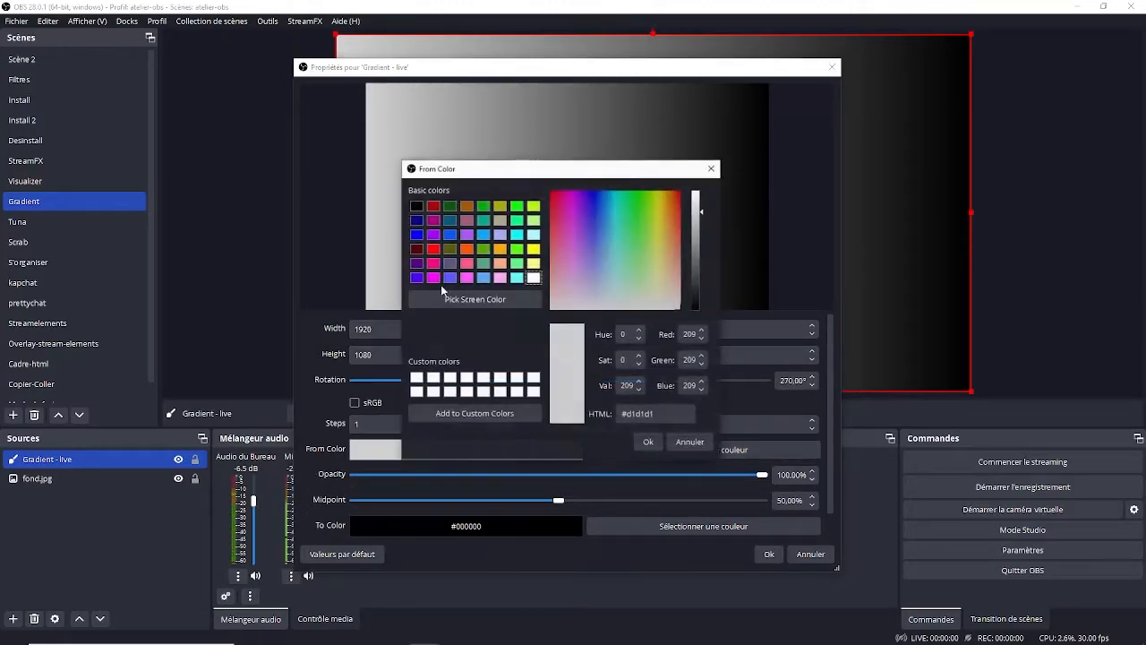
left_click(449, 235)
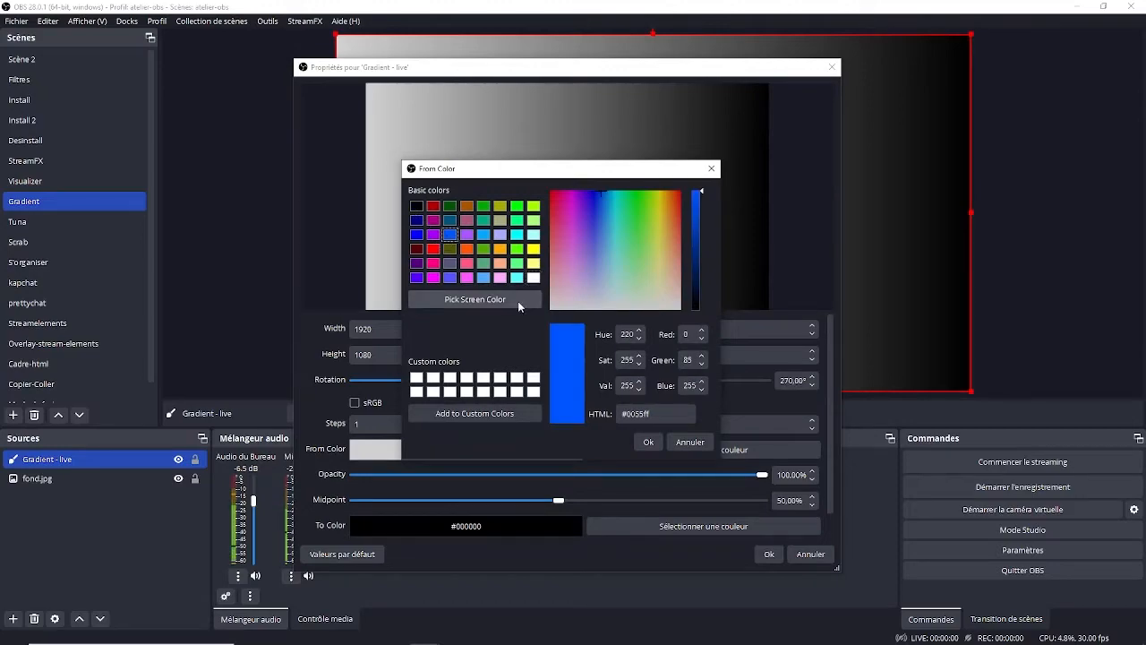
left_click(648, 442)
scroll(481, 394, "down", 1)
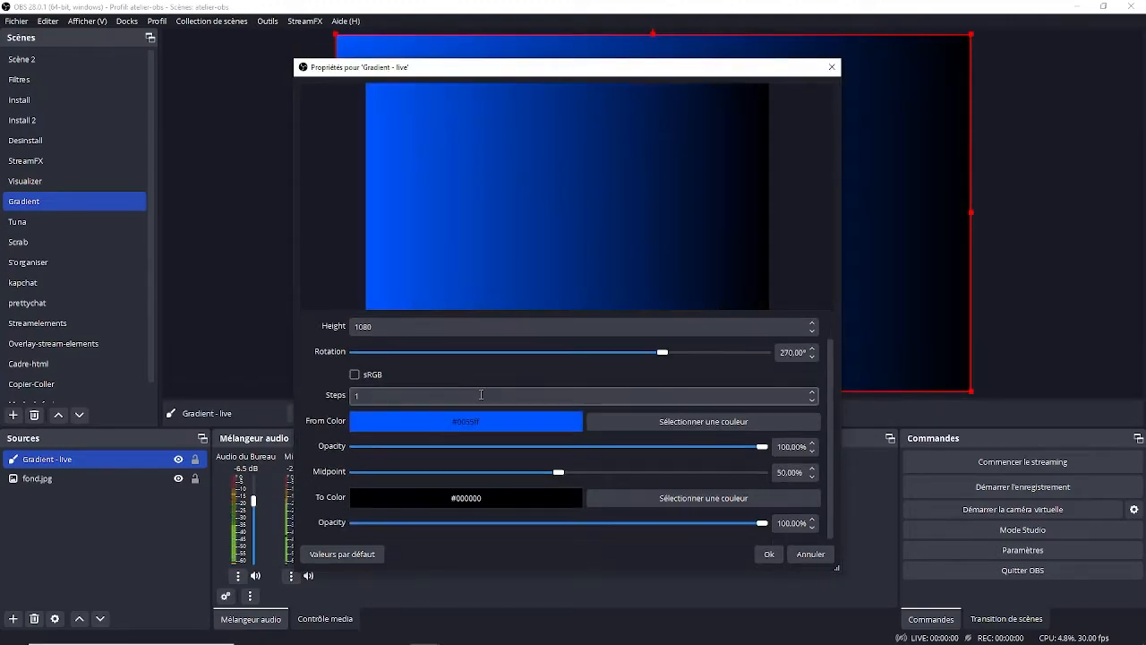
left_click(650, 499)
left_click(417, 234)
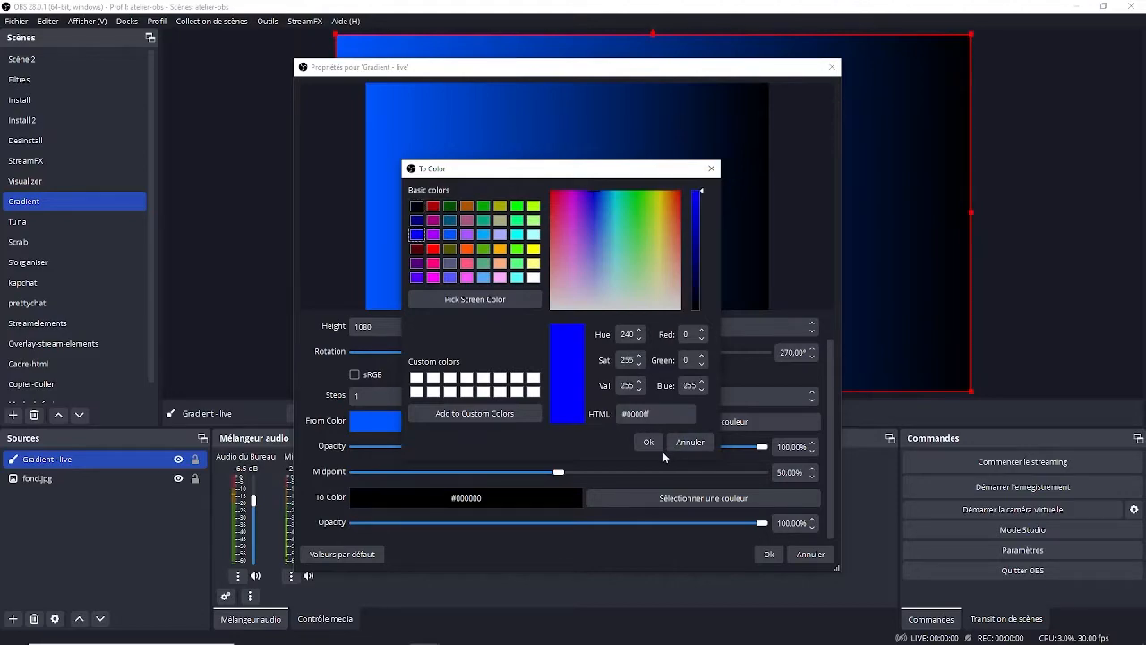
left_click(649, 442)
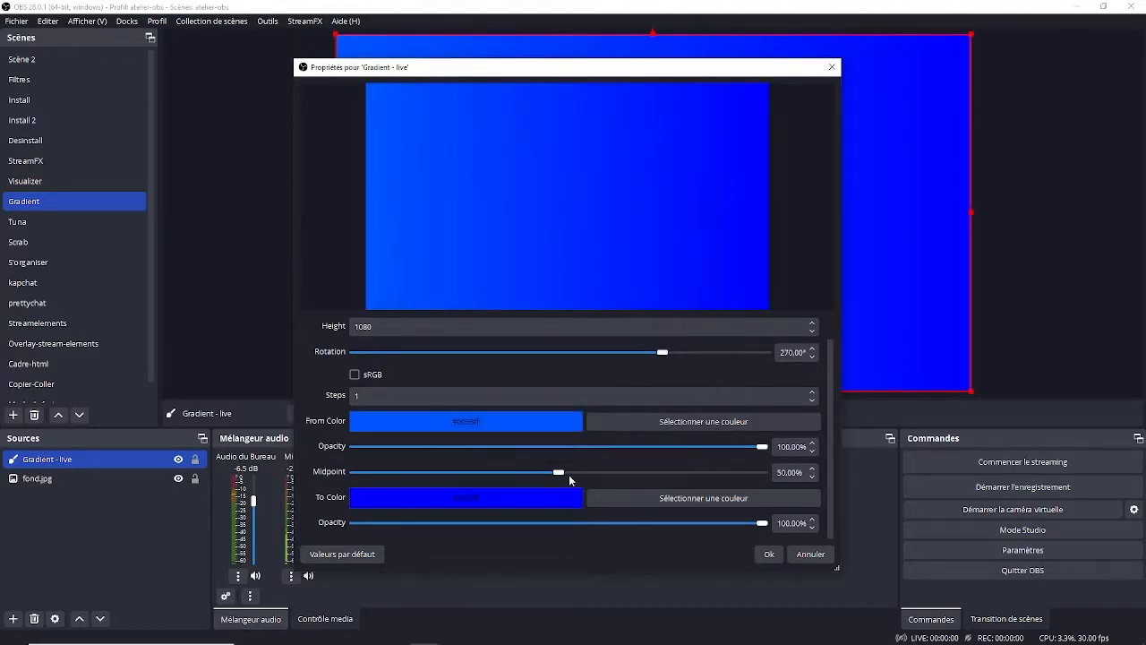
Change the gradient's To Color to the dark purple #55007f.
left_click(704, 505)
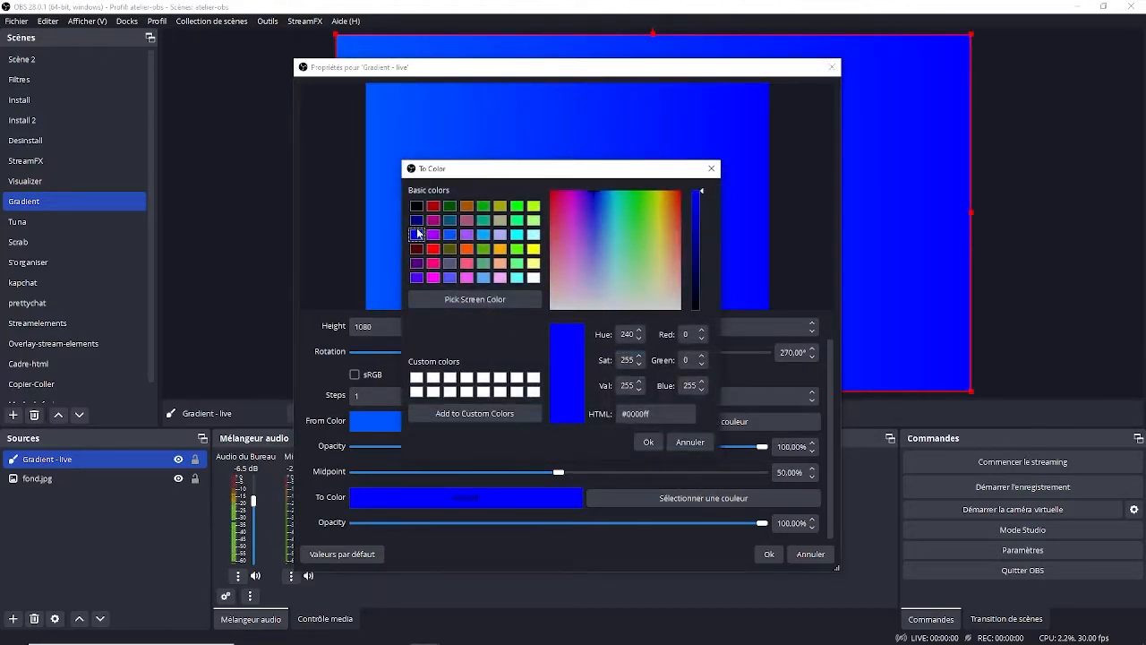
left_click(416, 250)
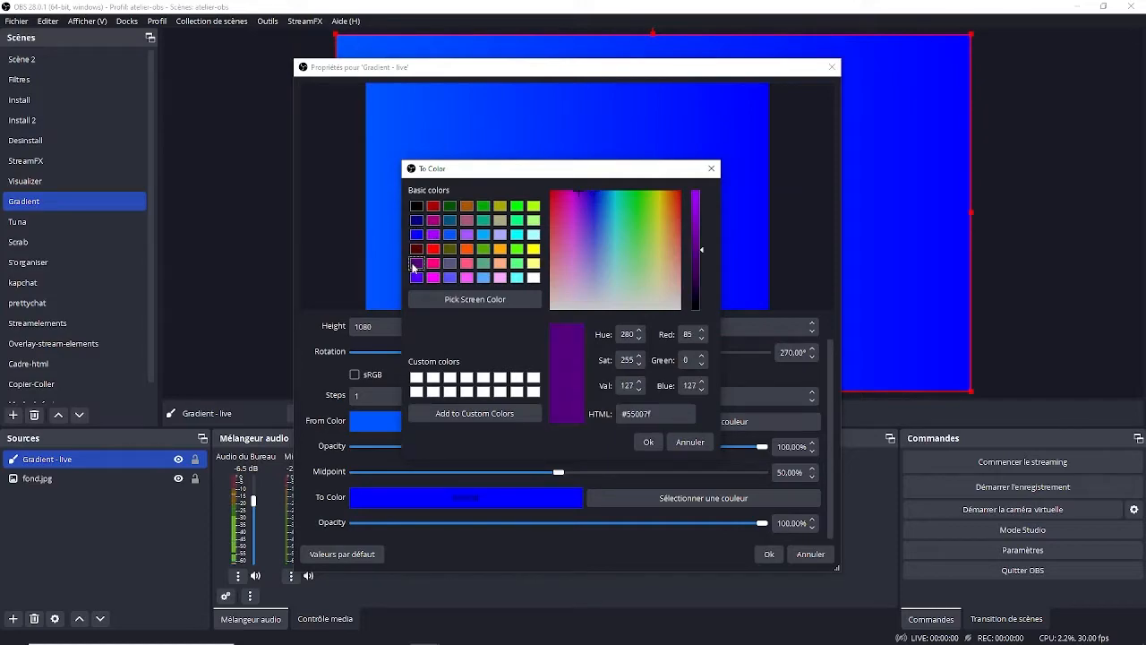
left_click(649, 442)
Set the gradient's rotation to 360° and its midpoint to 36%, and accept the properties.
left_click_drag(564, 71, 434, 85)
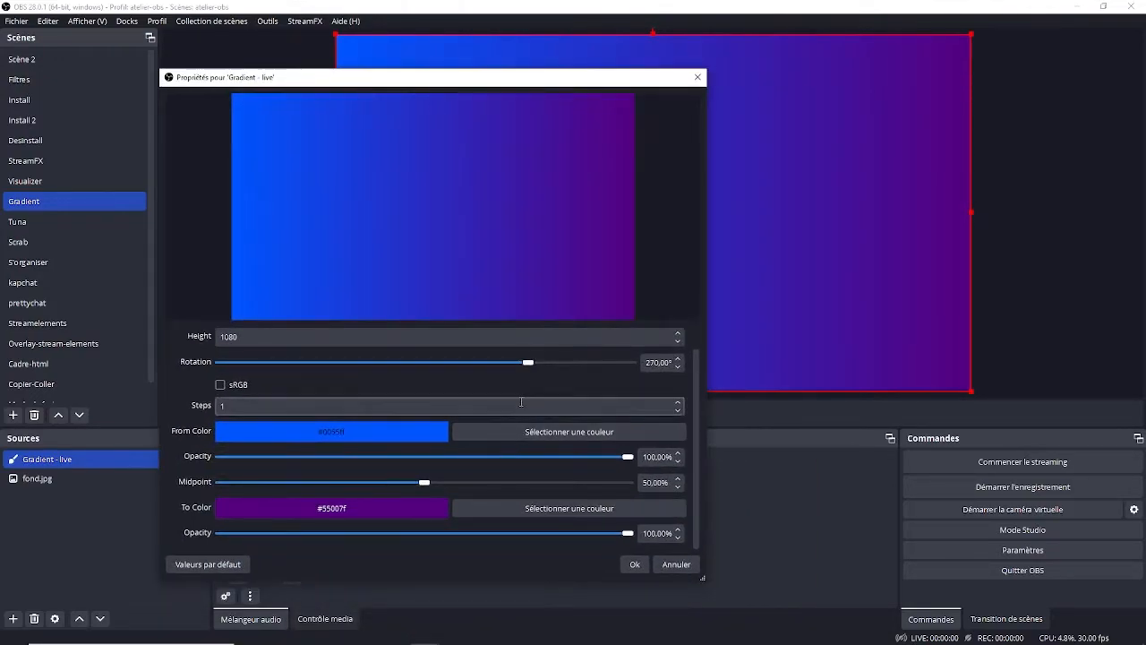
left_click_drag(527, 362, 632, 363)
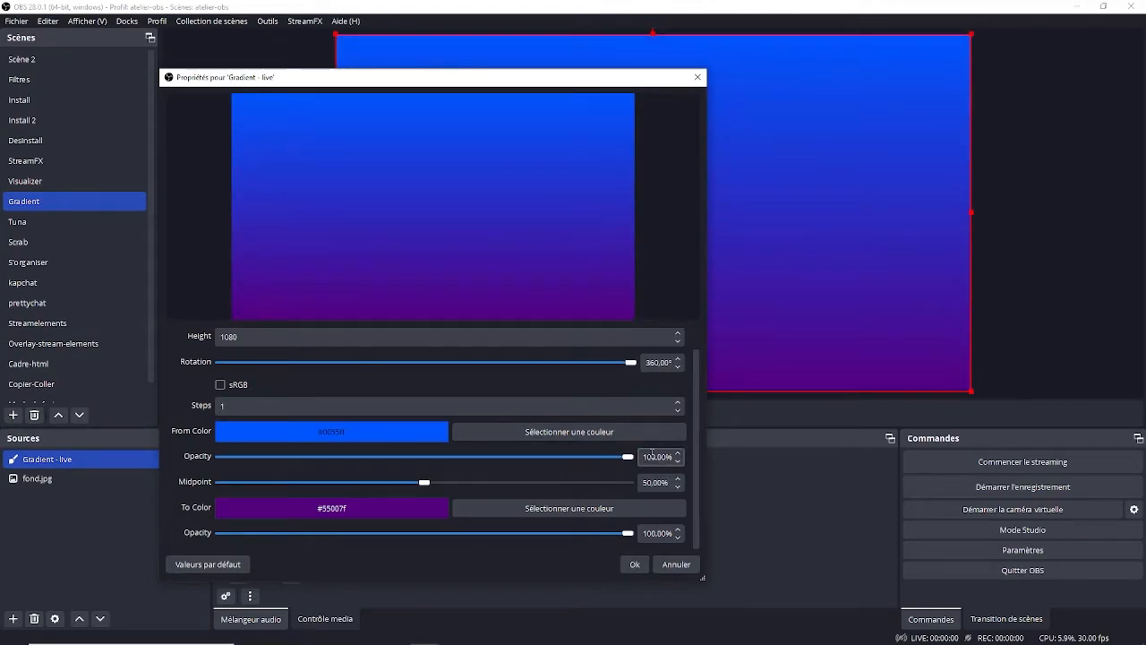
mouse_move(628, 457)
left_mouse_down()
mouse_move(396, 457)
mouse_move(628, 457)
left_mouse_up()
left_click_drag(423, 481, 368, 483)
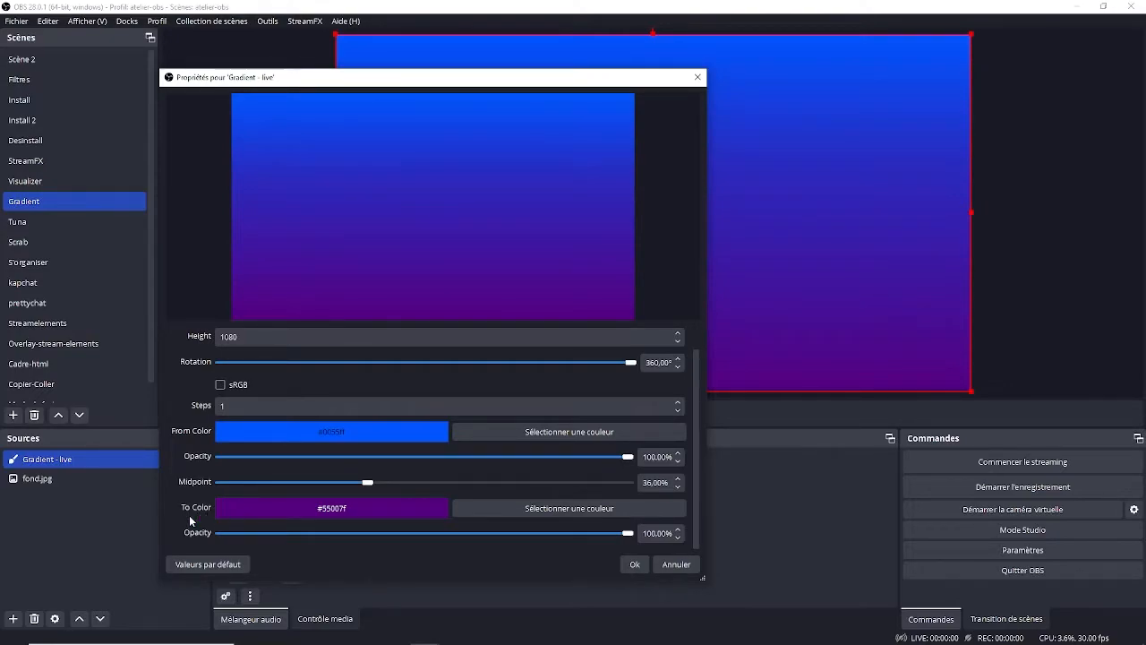
left_click(634, 564)
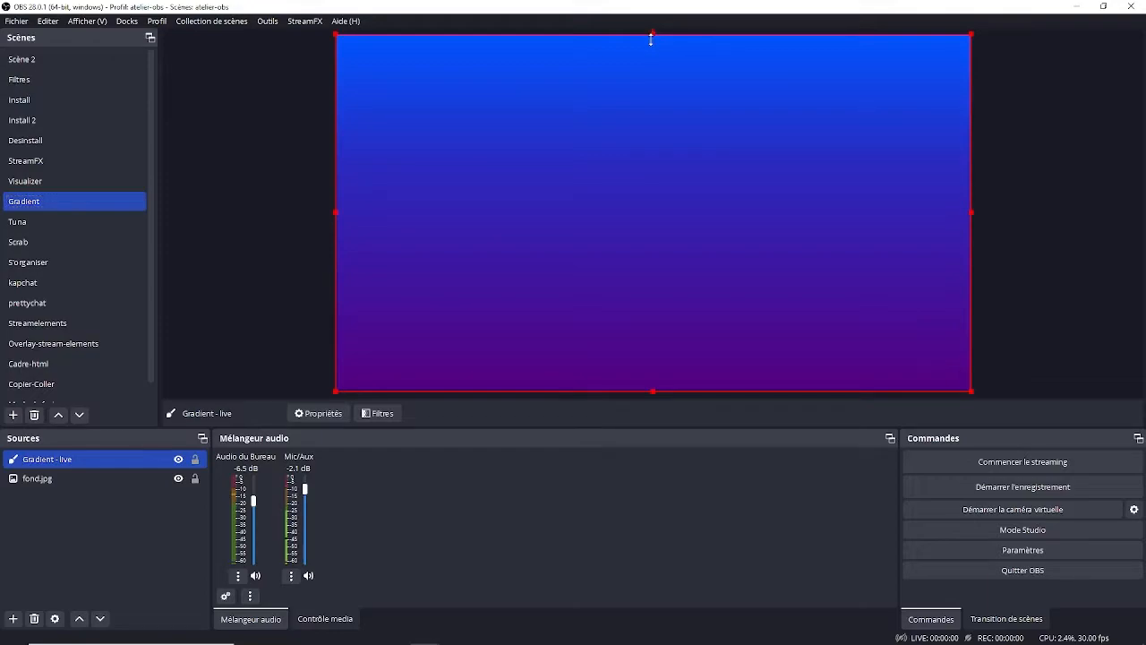
Squash the gradient into a thin strip low on the canvas, about 32 px above the lower edge and 164 px from the right edge.
left_click_drag(651, 40, 628, 362)
left_click_drag(976, 382, 913, 376)
left_click_drag(801, 374, 806, 364)
left_click(405, 332)
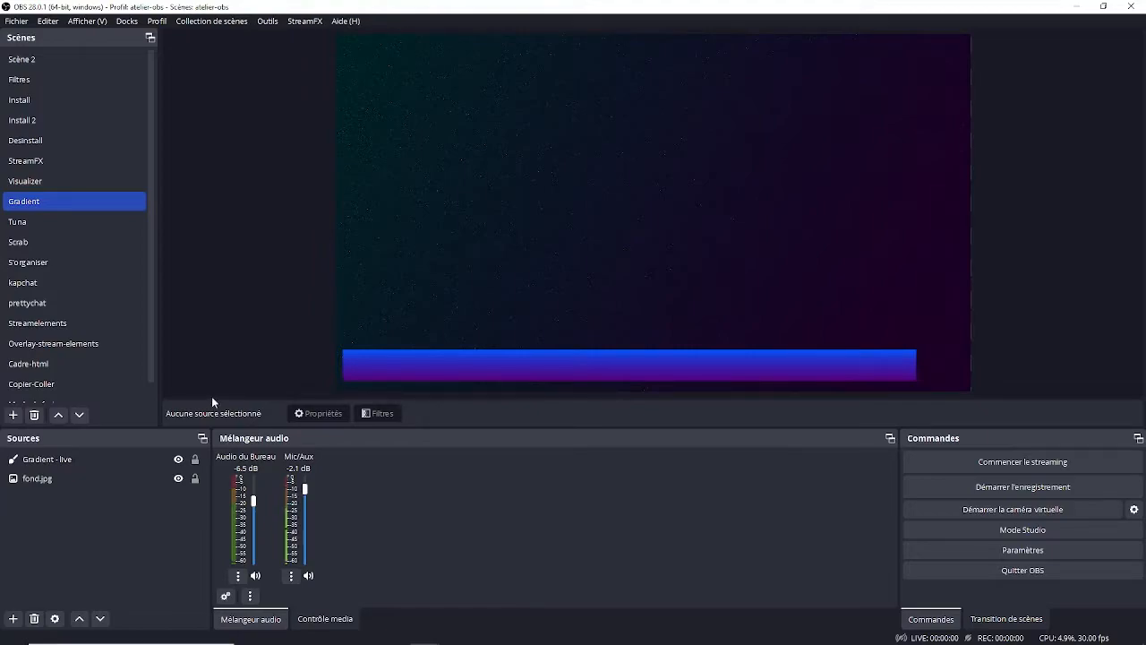
Set the From Color opacity of "Gradient - live" to 0% and its rotation to 94°.
double_click(70, 462)
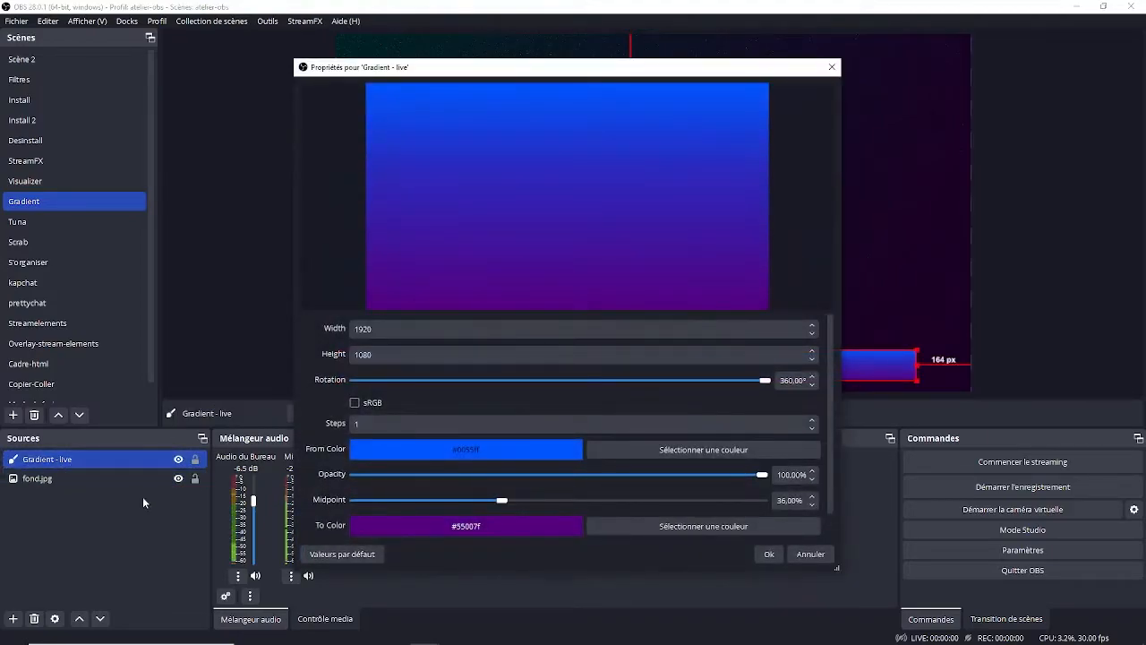
left_click_drag(446, 69, 224, 45)
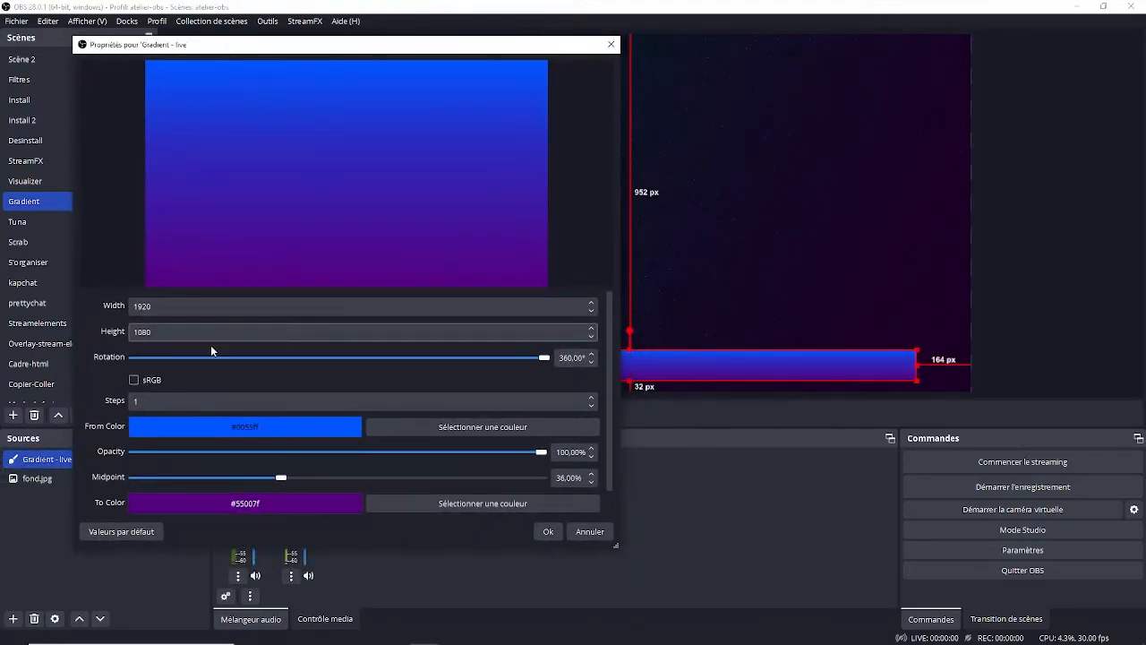
left_click_drag(543, 453, 114, 469)
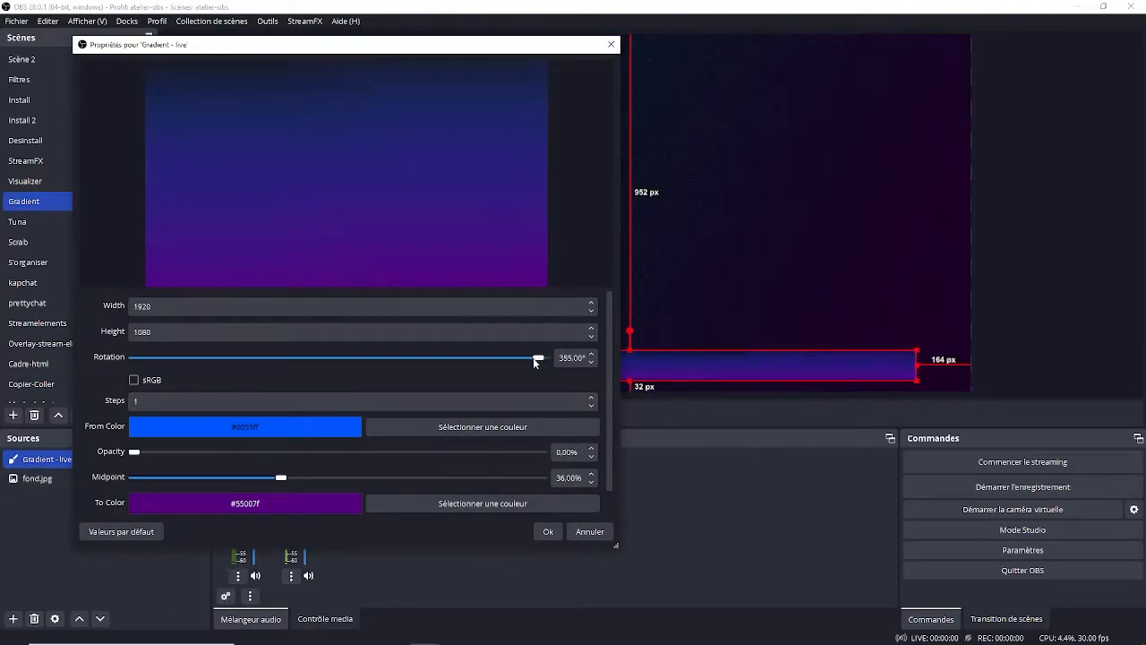
left_click_drag(535, 358, 241, 360)
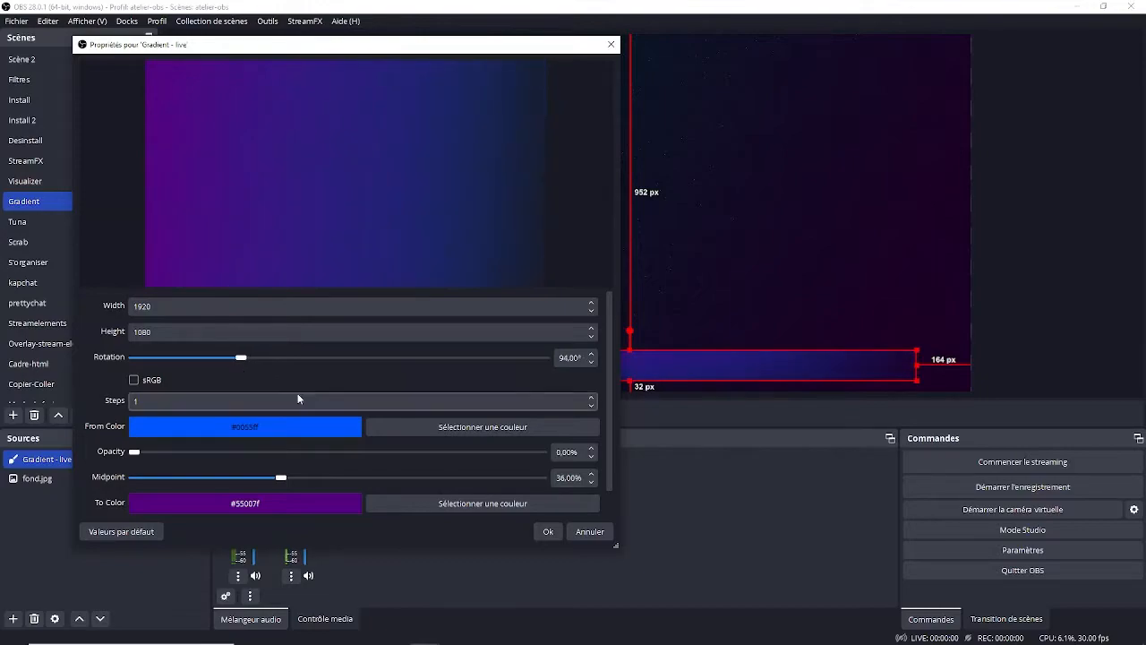
left_click(546, 534)
left_click(265, 228)
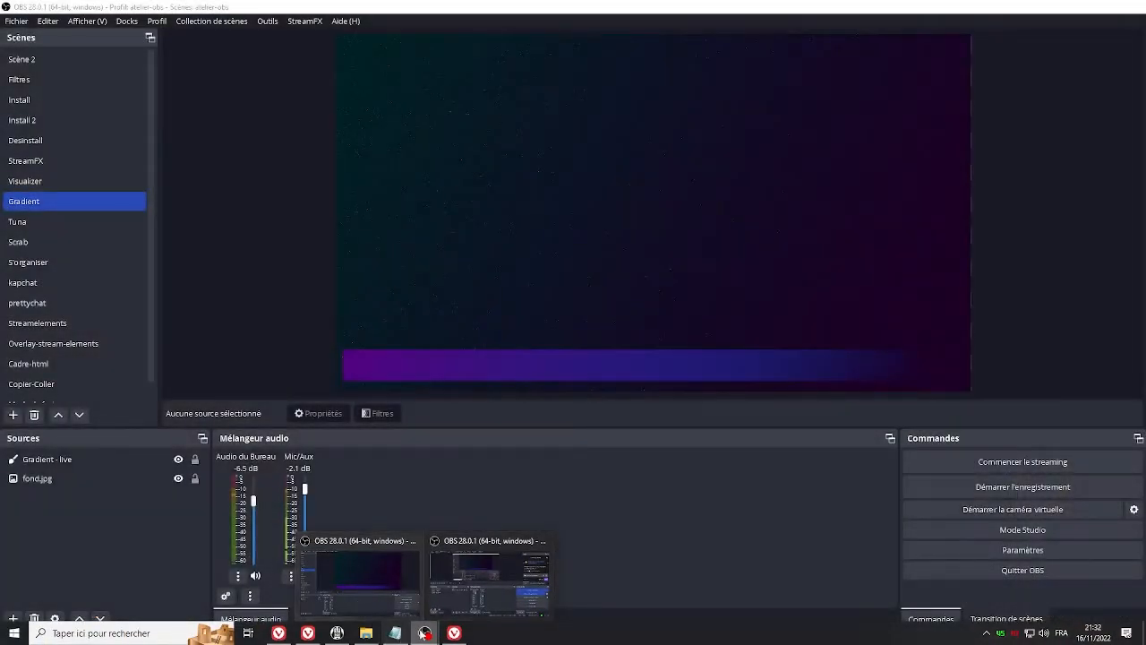
Look over the Tuna v1.9.1 plugin page in the browser, and return to OBS to show the Tuna scene.
left_click(454, 633)
left_click(257, 16)
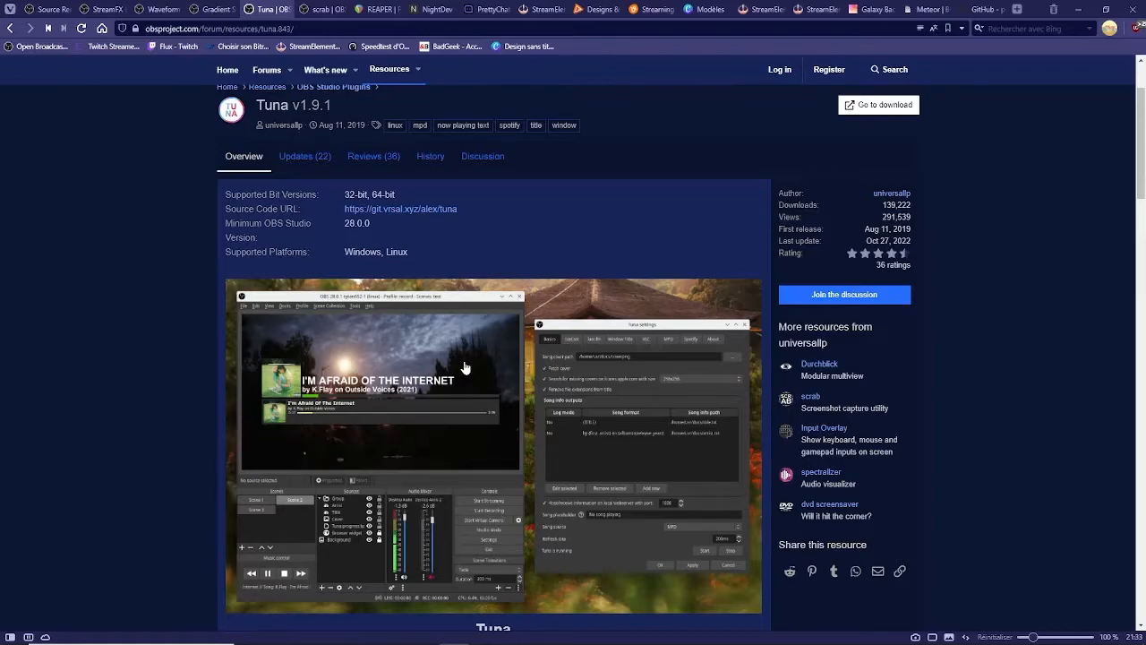
mouse_move(452, 642)
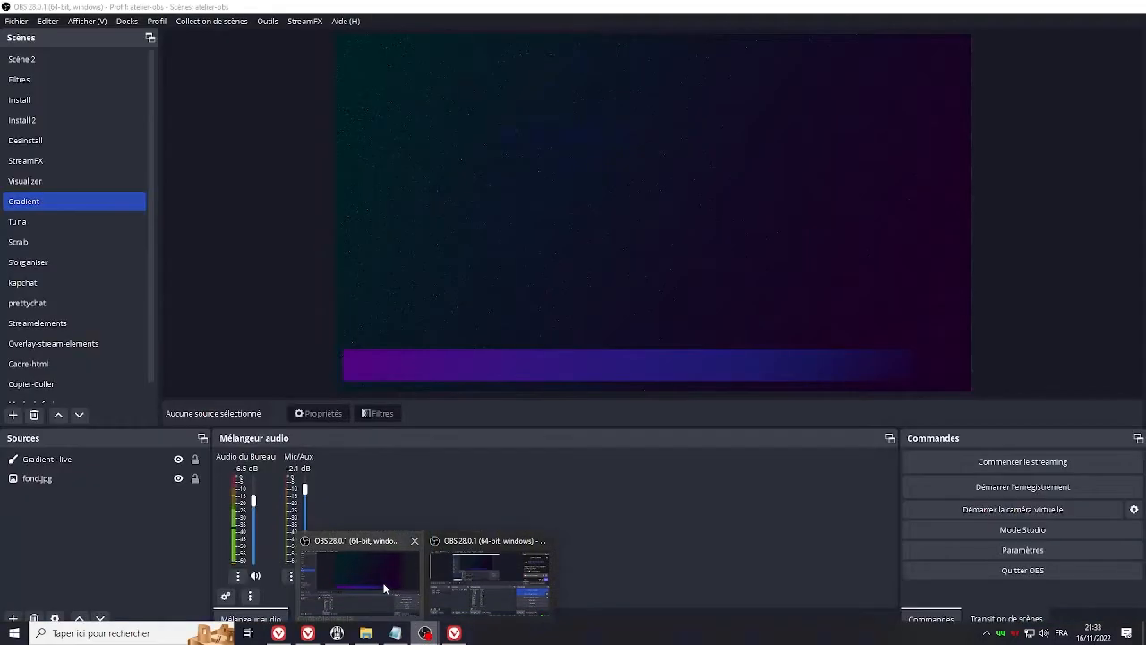
left_click(385, 589)
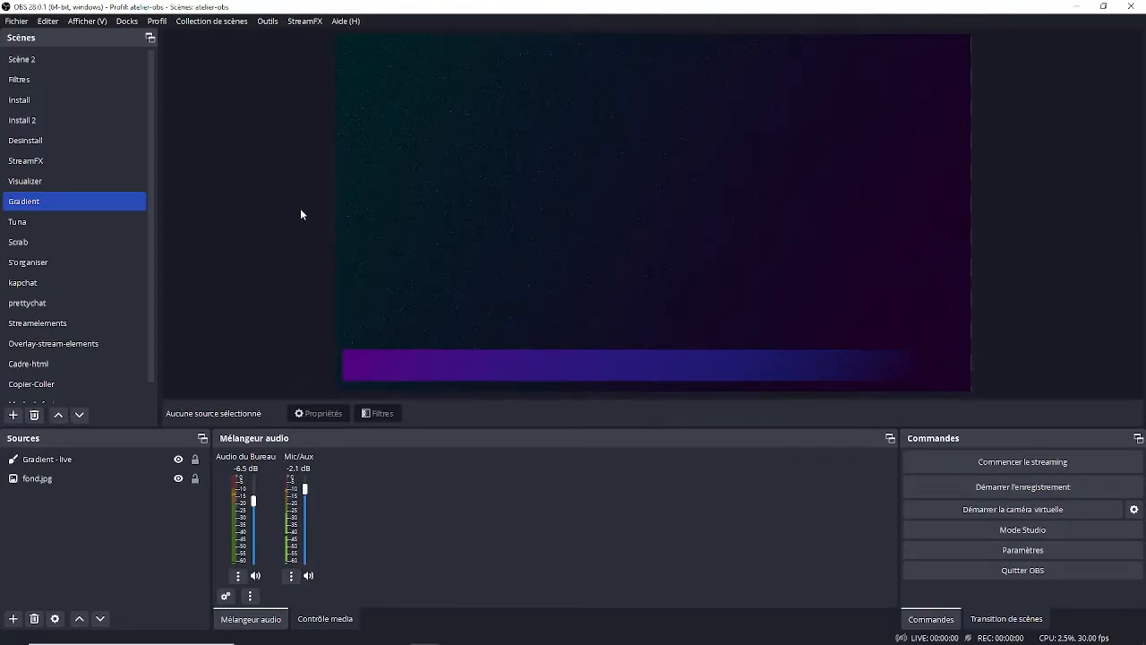
left_click(69, 225)
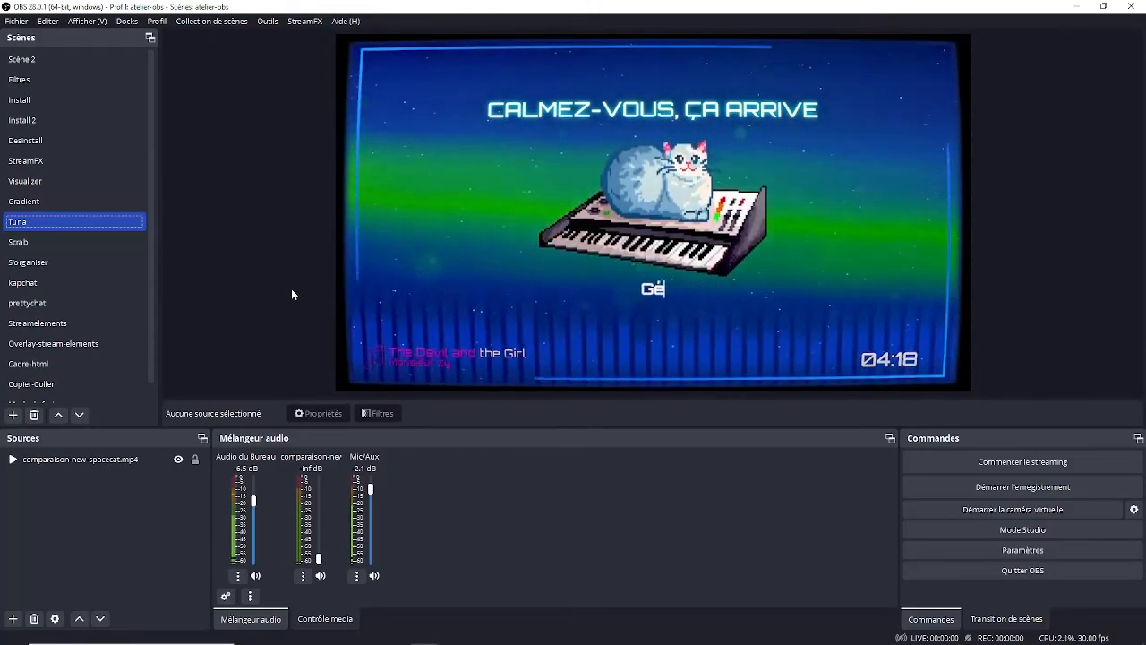
Switch to the browser and look over the scrab 1.2 plugin page and its demo animation.
mouse_move(411, 638)
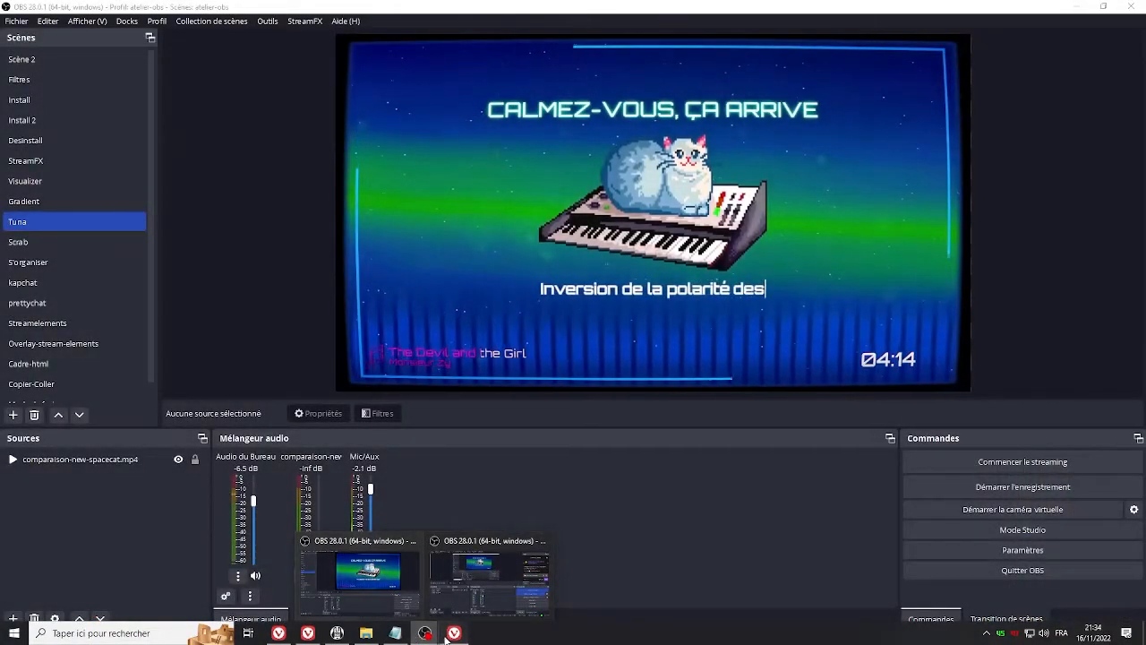
left_click(454, 633)
left_click(322, 9)
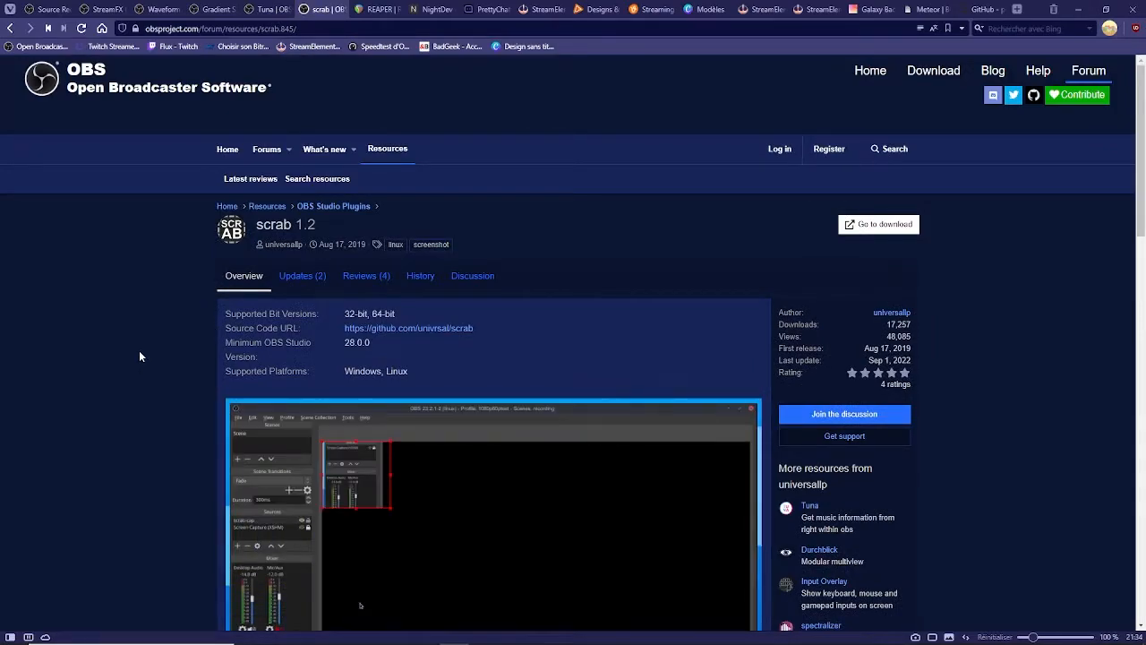
scroll(139, 350, "down", 2)
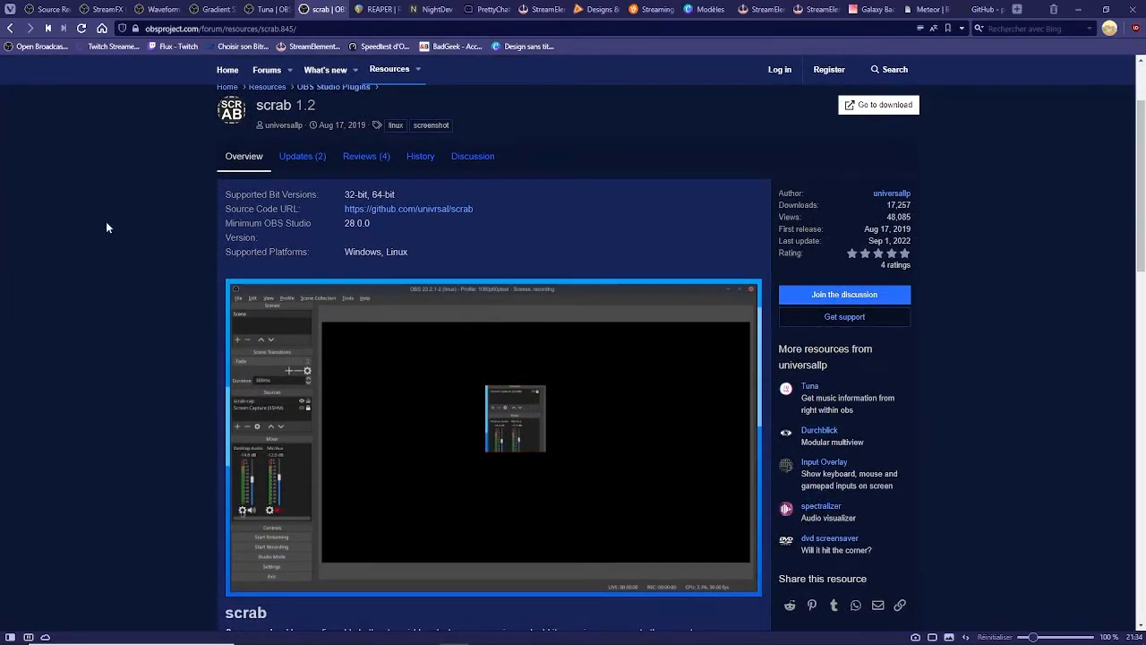
scroll(106, 221, "down", 1)
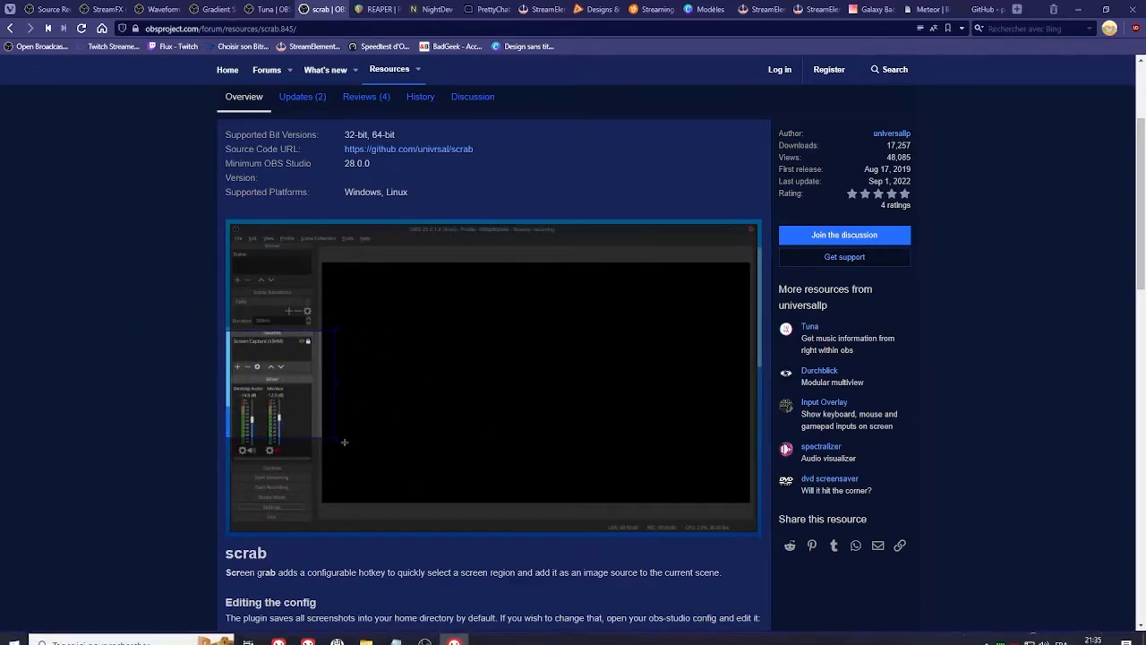
Return to OBS and, in the Scrab scene, capture the screen region of the Commandes dock as an image source with scrab.
mouse_move(424, 633)
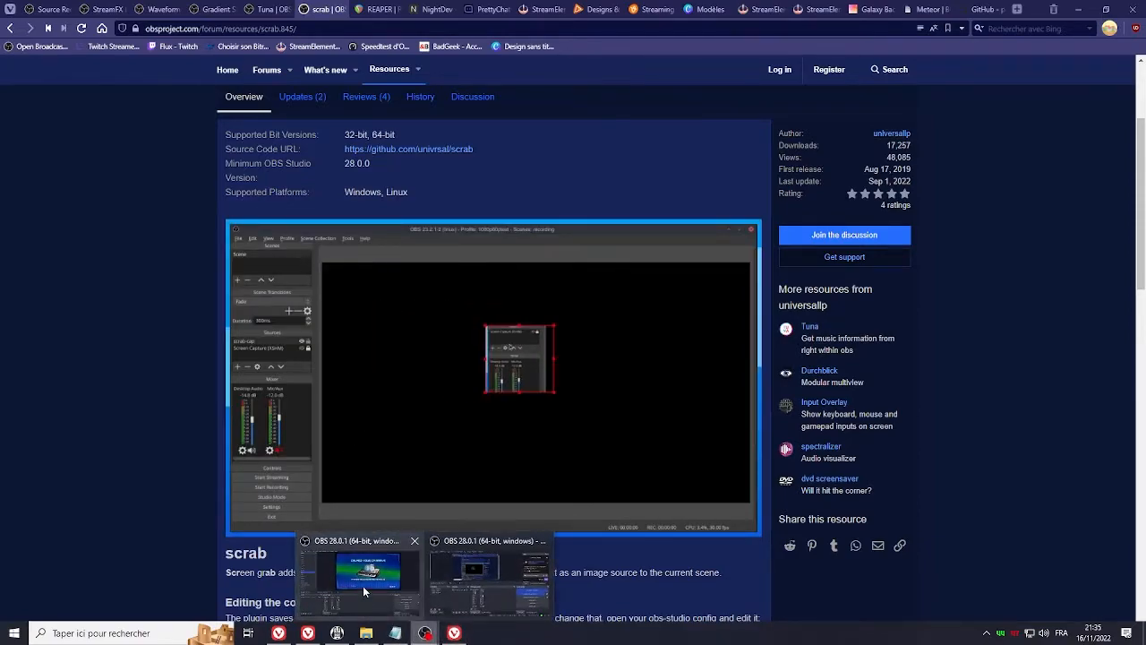
left_click(363, 586)
double_click(96, 234)
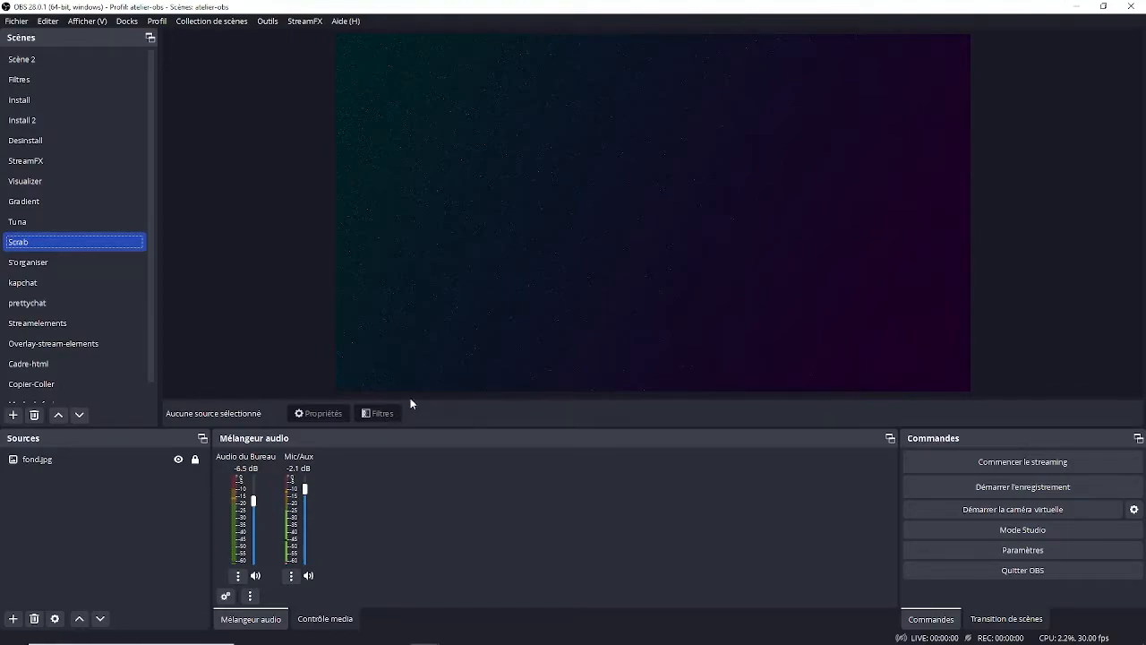
key("Return")
key("ctrl+Print")
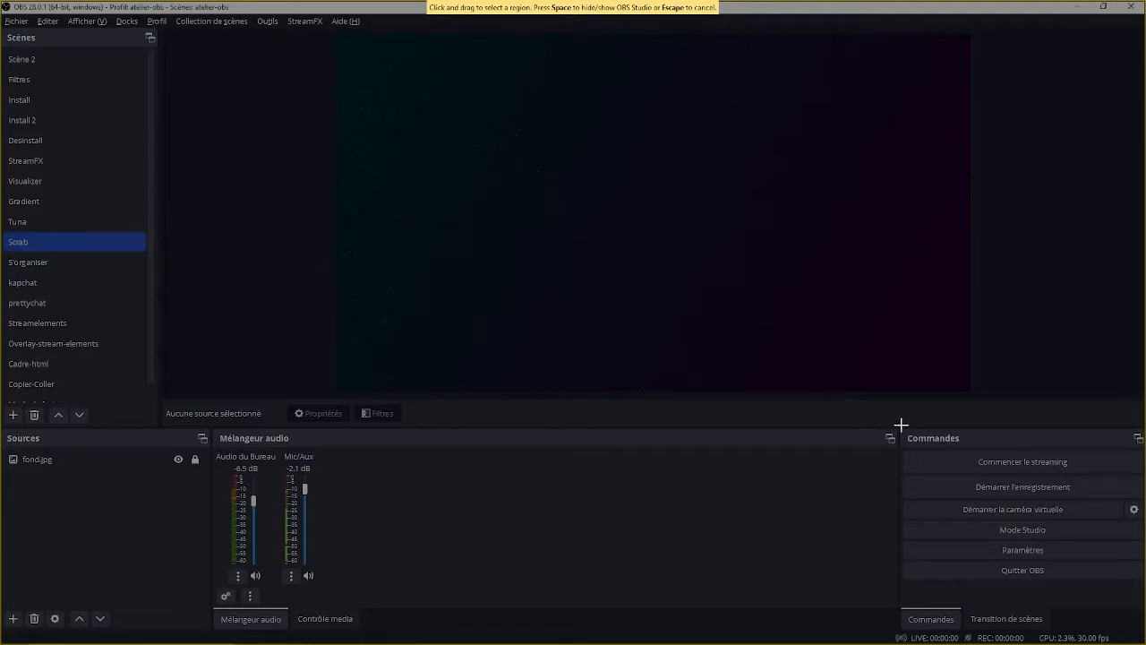
left_click_drag(895, 413, 1142, 630)
key("Return")
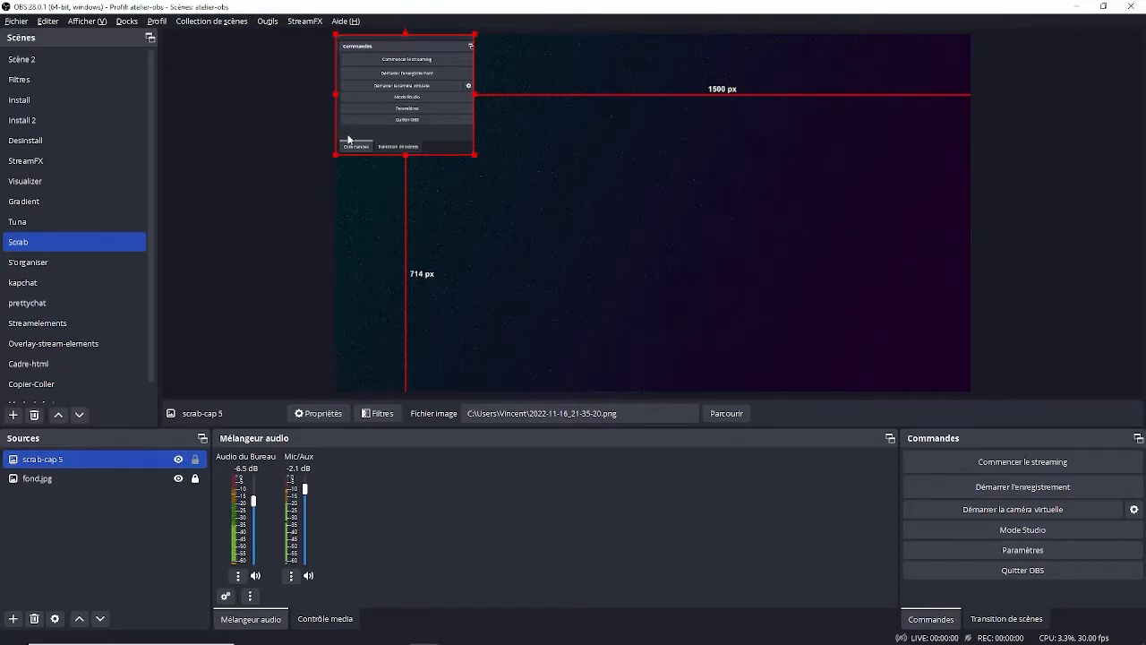
Enlarge the captured image to nearly the canvas height and place it about 233 px from the left edge and 16 px from the top.
left_click_drag(475, 153, 714, 204)
left_click_drag(581, 201, 712, 201)
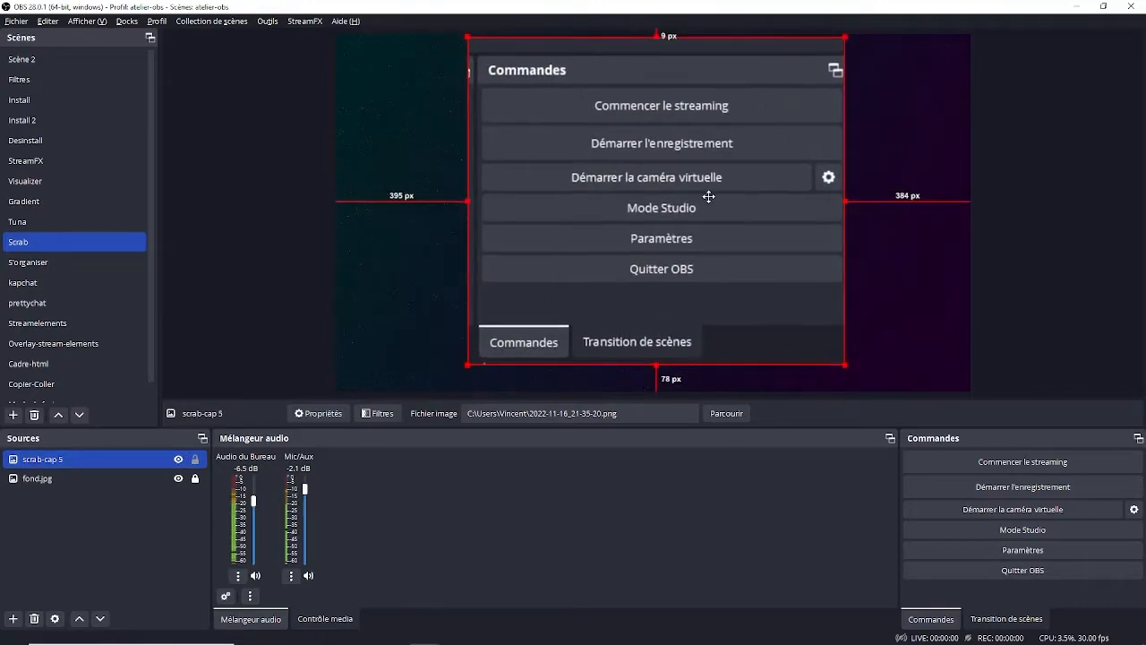
left_click_drag(580, 238, 519, 236)
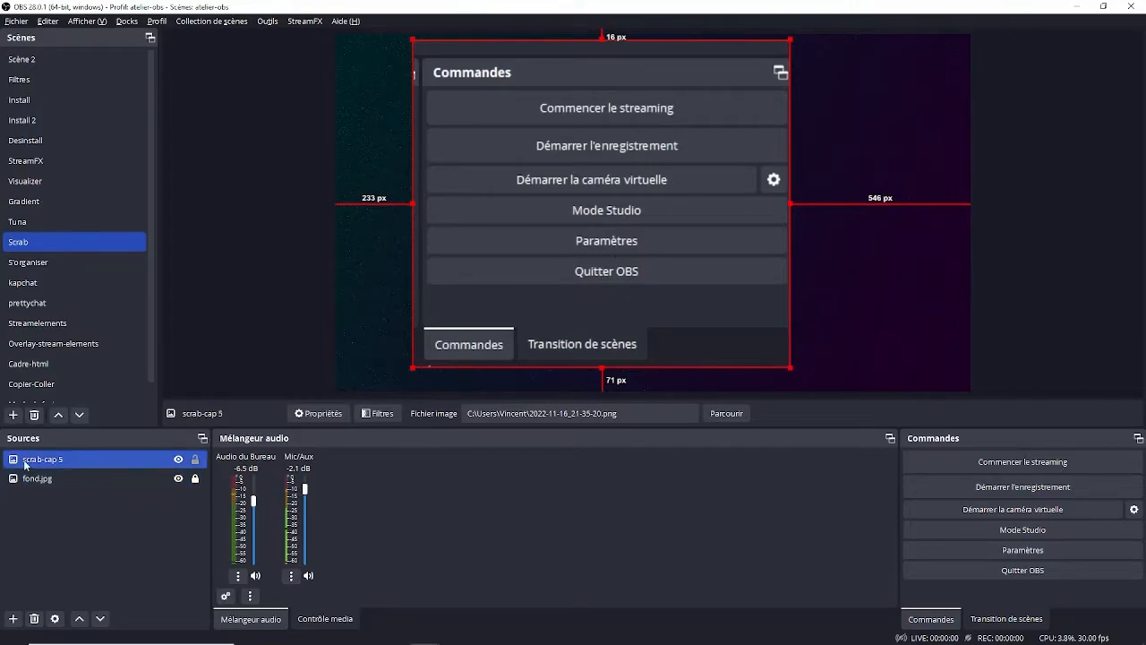
Hide the scrab-cap 5 image source in the Scrab scene and deselect it.
left_click(179, 461)
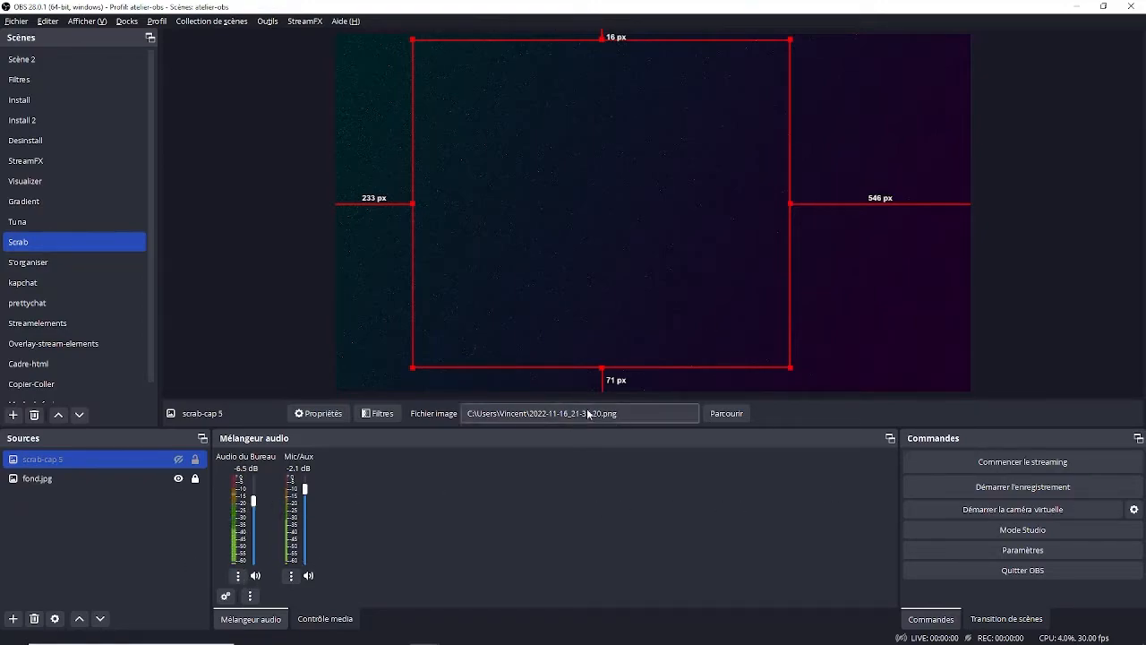
left_click(271, 296)
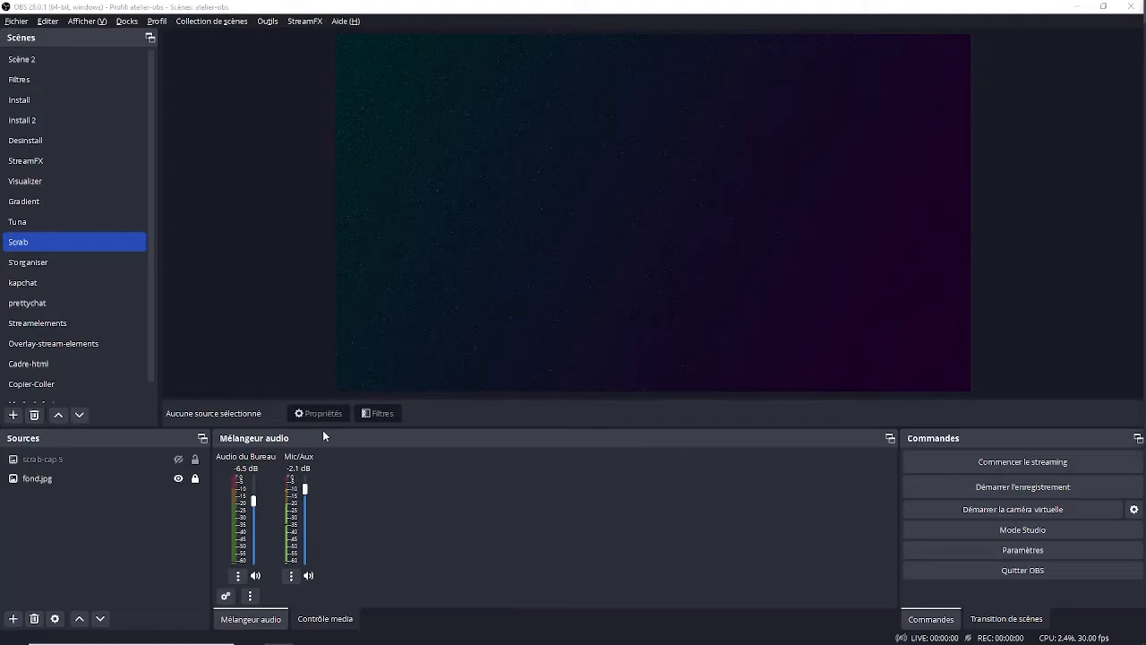
Remove the Suppression du bruit and Noise Gate filters from the Mic/Aux audio source.
left_click(291, 576)
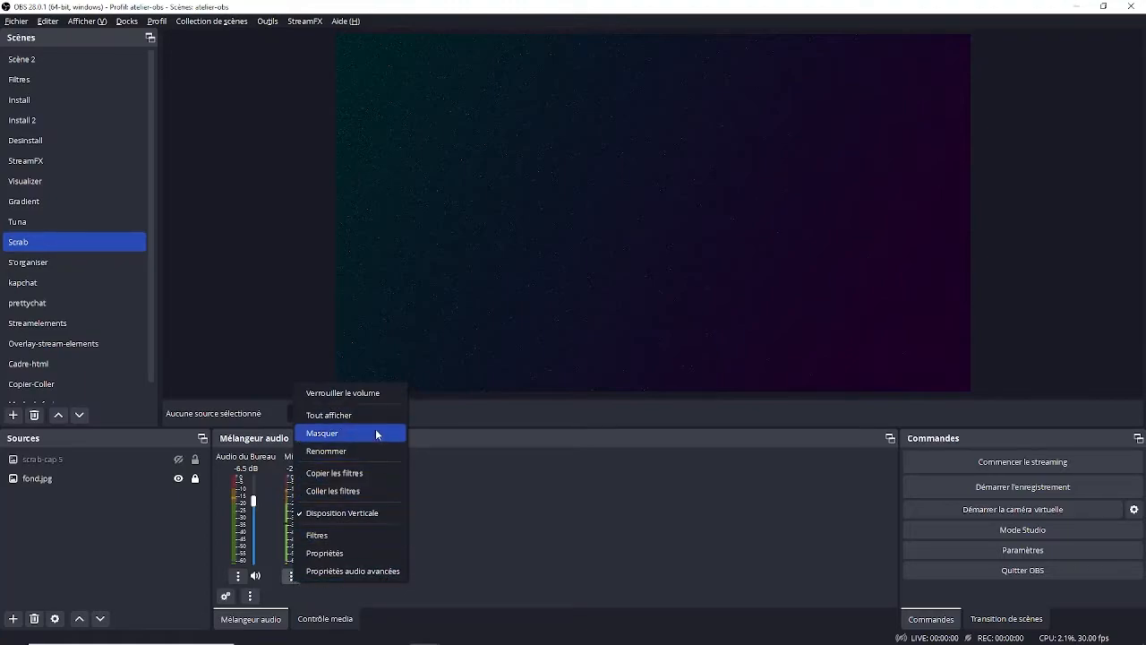
left_click(346, 536)
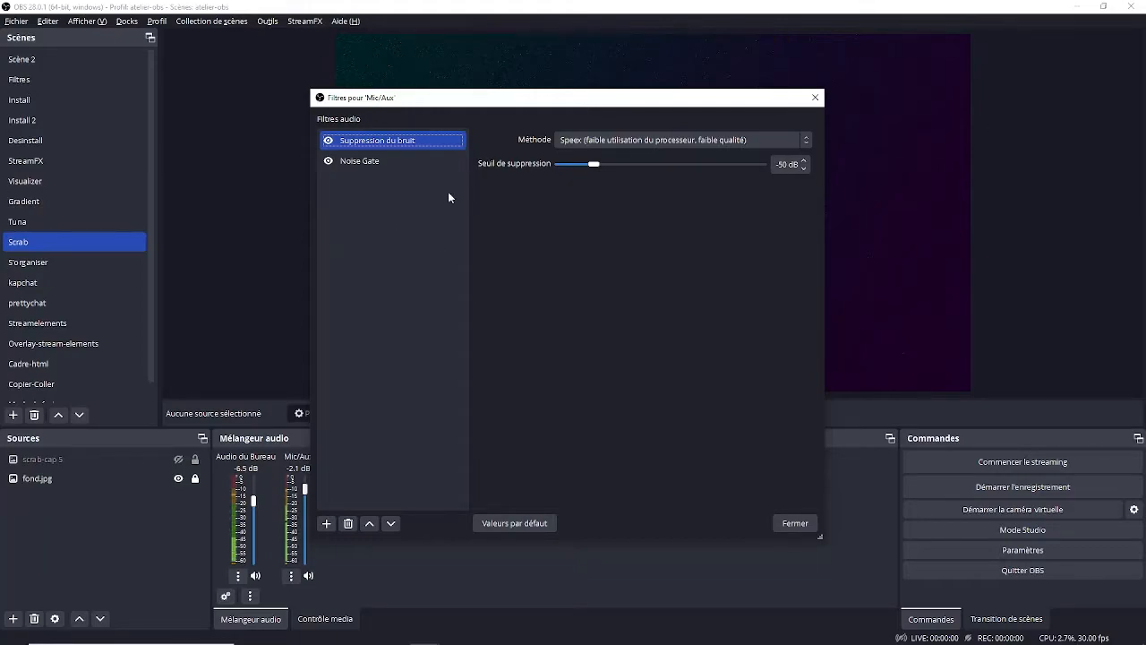
left_click(350, 524)
left_click(621, 327)
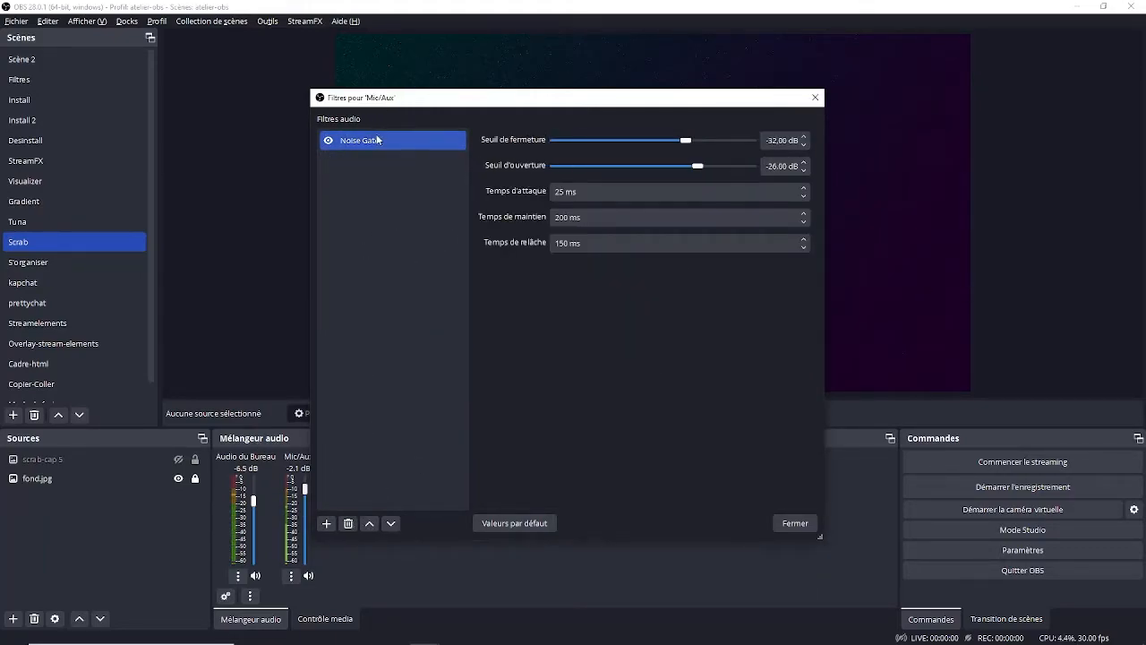
left_click(349, 524)
left_click(605, 333)
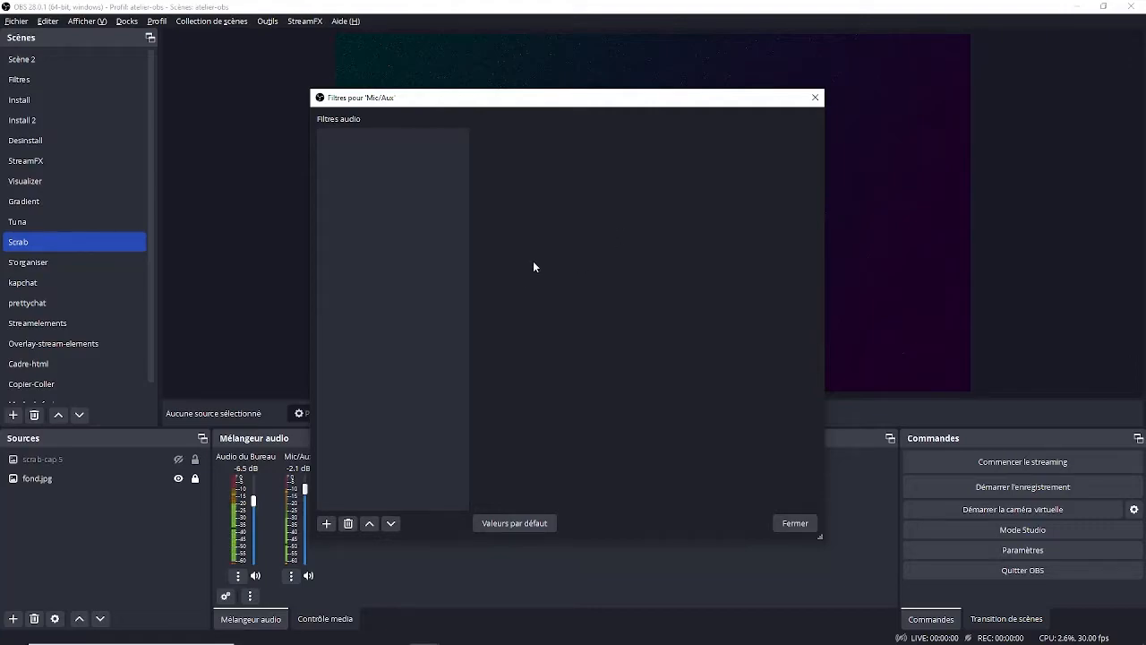
Add a Suppression du bruit filter to Mic/Aux, using the RNNoise method.
left_click_drag(493, 107, 547, 104)
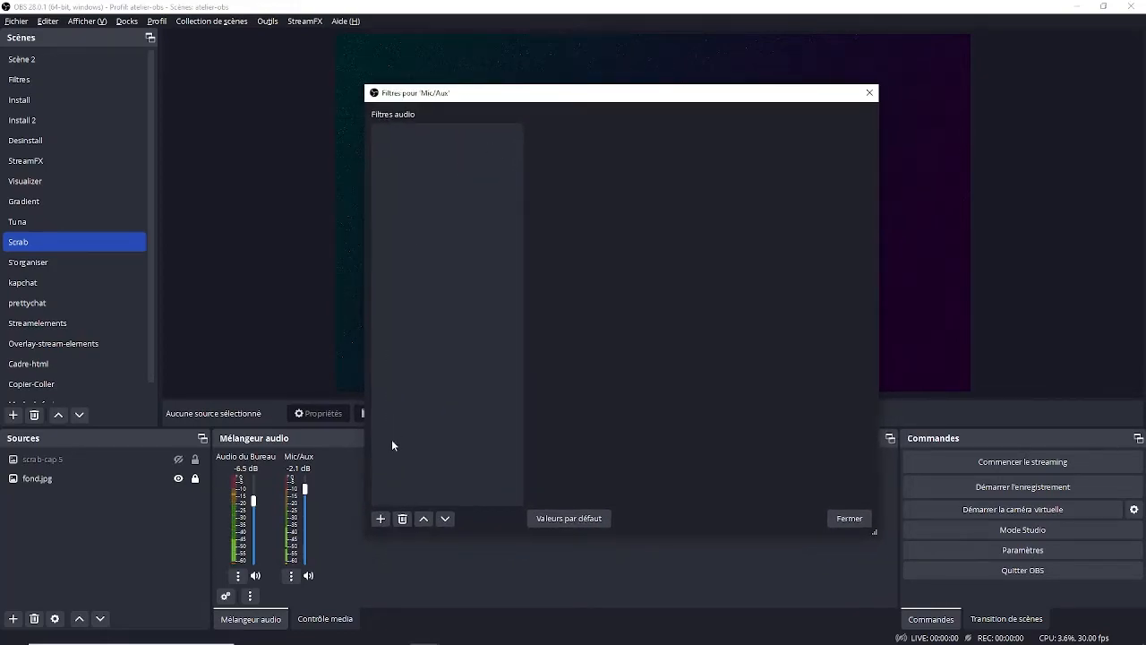
left_click(379, 519)
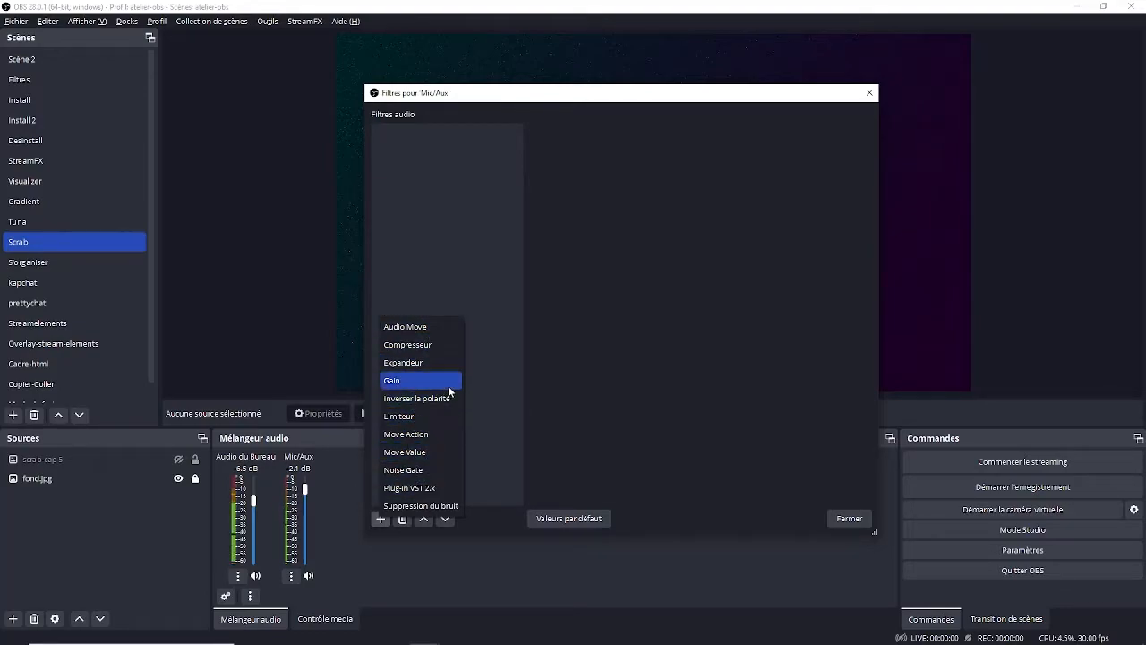
left_click(454, 508)
left_click(592, 333)
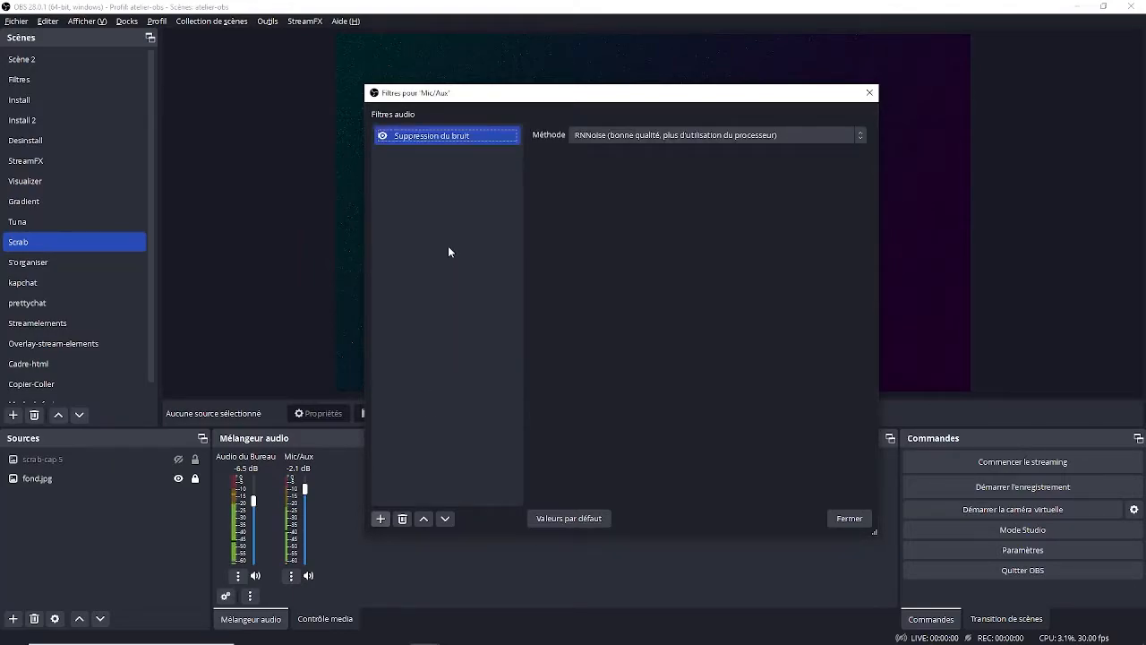
left_click(699, 134)
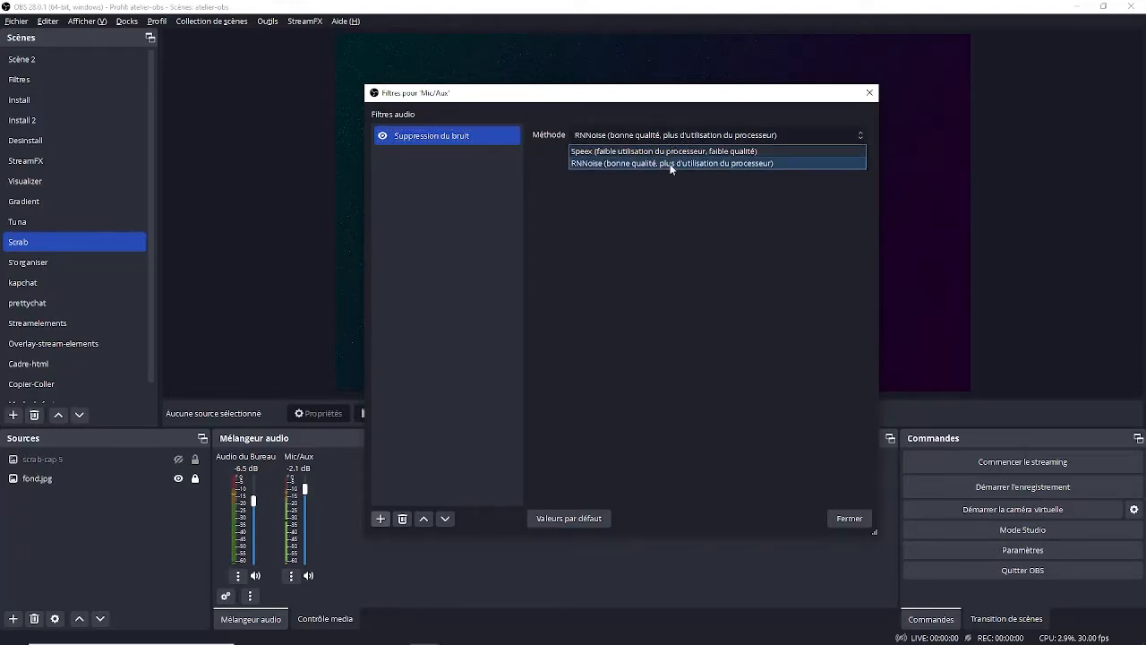
left_click(674, 164)
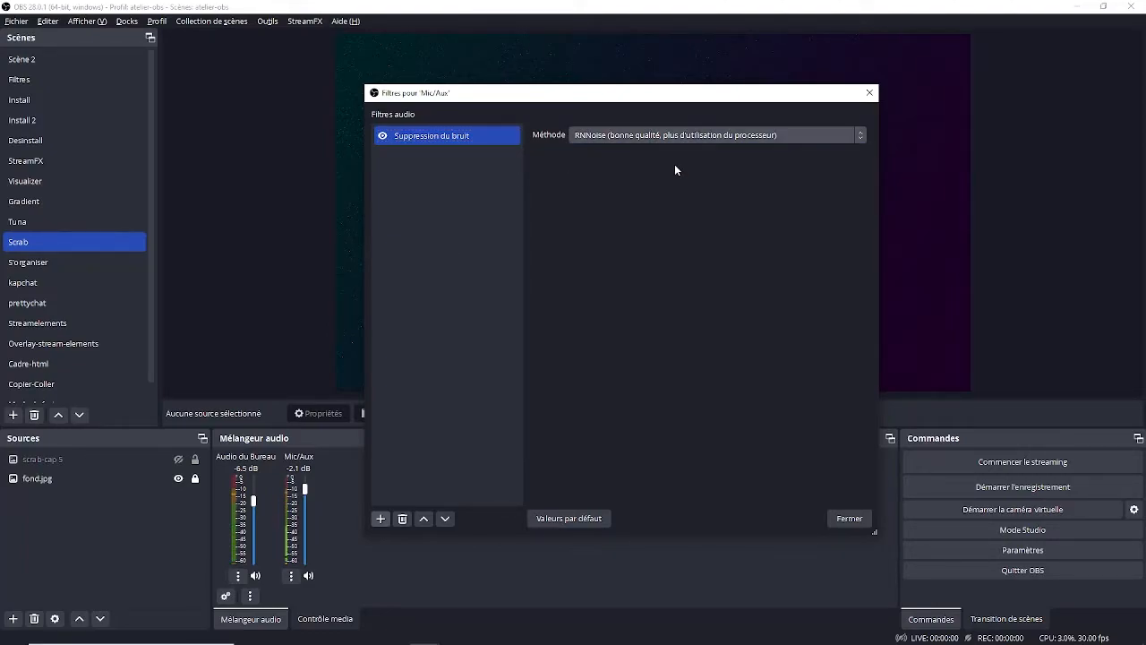
Add a Compresseur filter to Mic/Aux with its default settings and close the filters window.
left_click(380, 518)
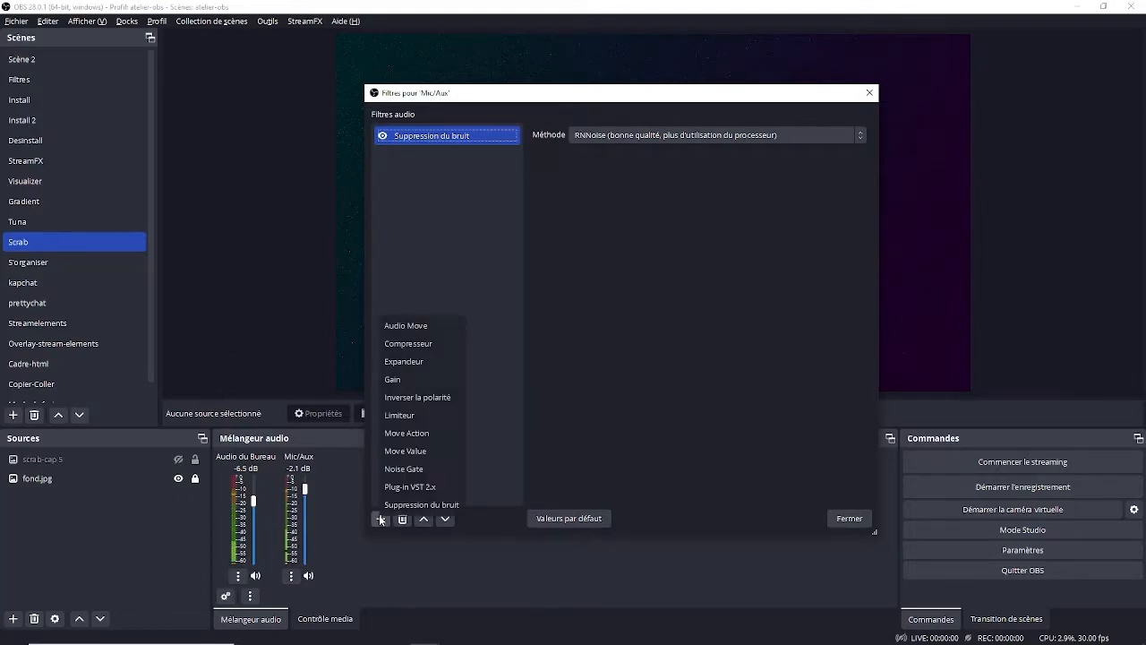
left_click(426, 344)
left_click(590, 333)
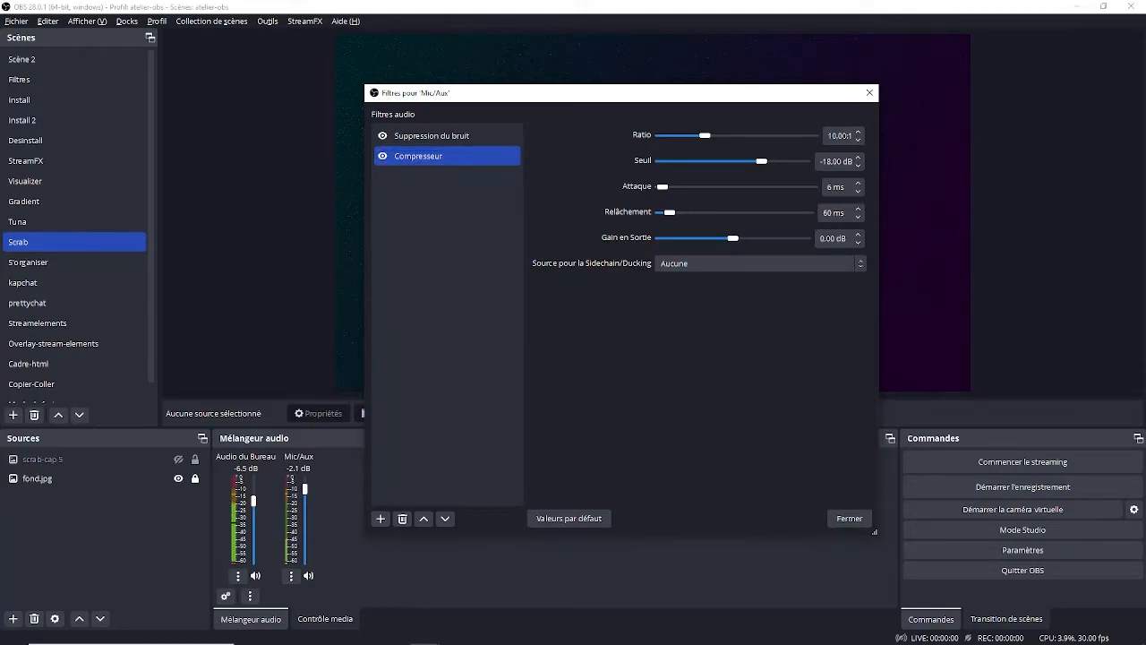
left_click_drag(529, 94, 743, 72)
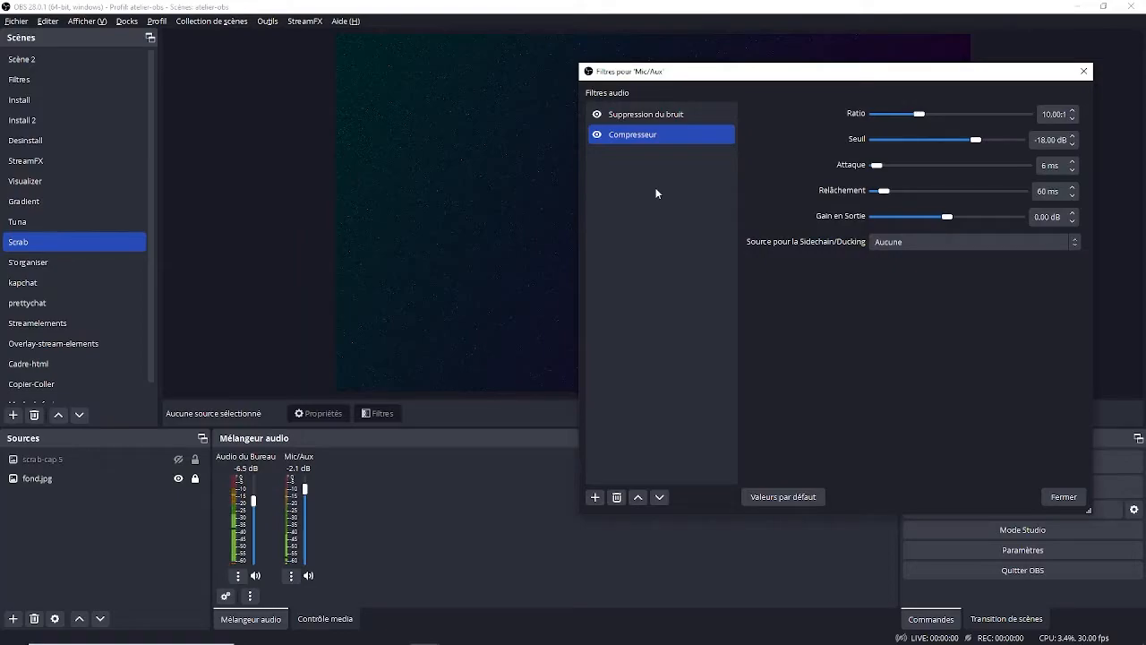
left_click(1084, 73)
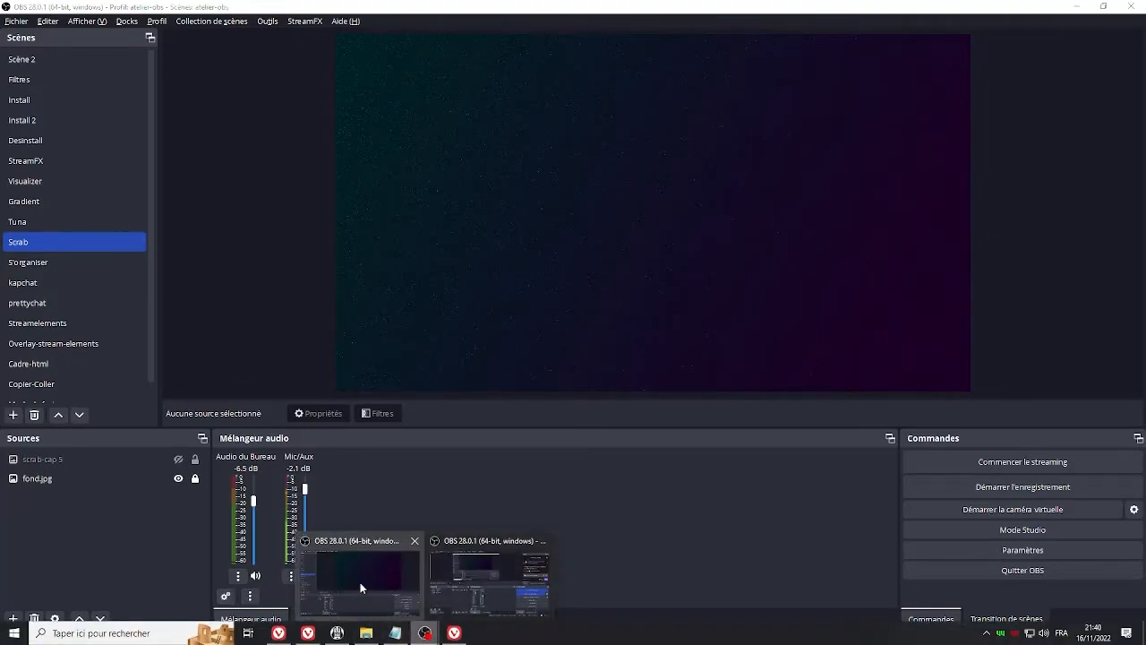
Switch to the browser and look over the ReaPlugs VST FX Suite page, including its downloads and the tour of the plug-ins.
left_click(454, 632)
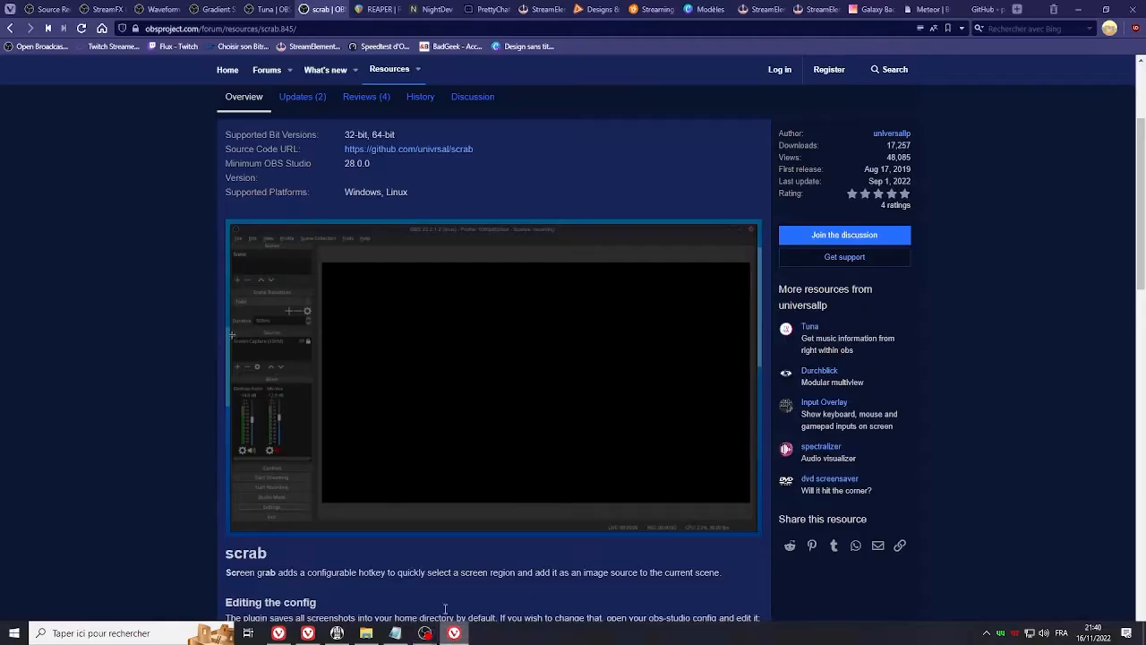
left_click(370, 11)
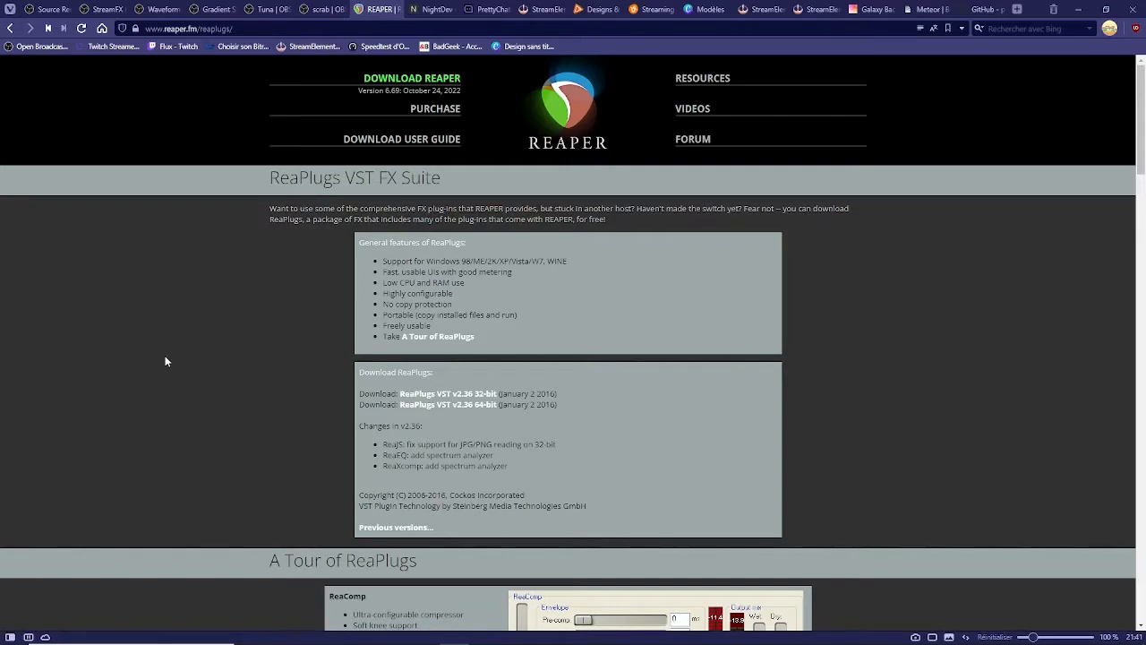
scroll(182, 320, "down", 2)
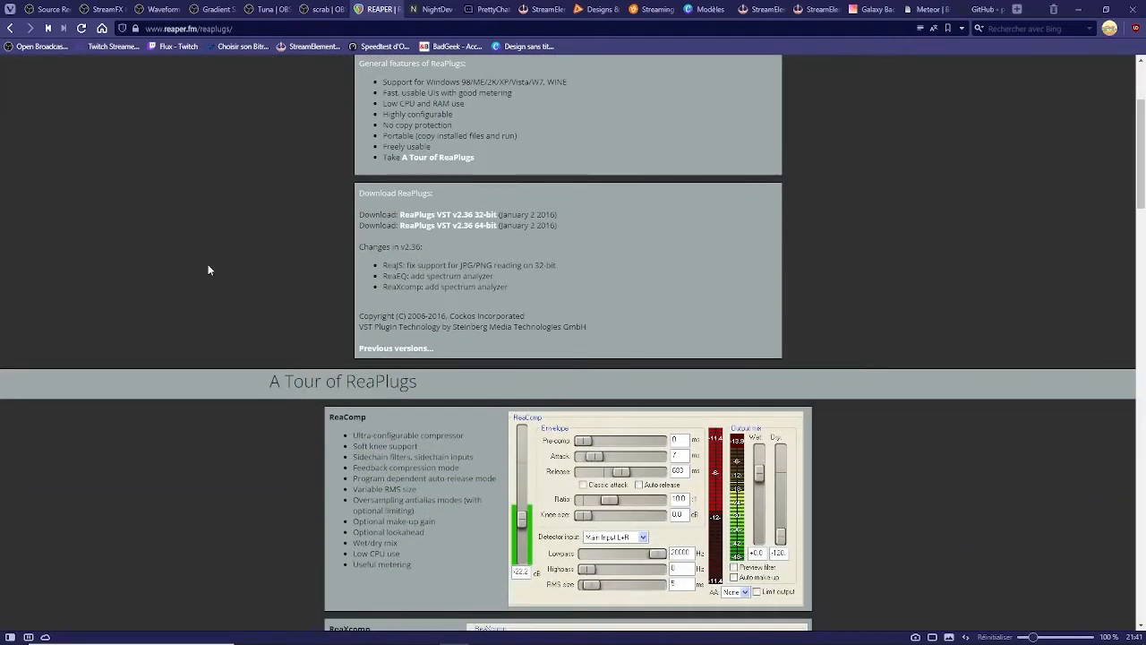
scroll(210, 269, "down", 1)
scroll(212, 302, "down", 1)
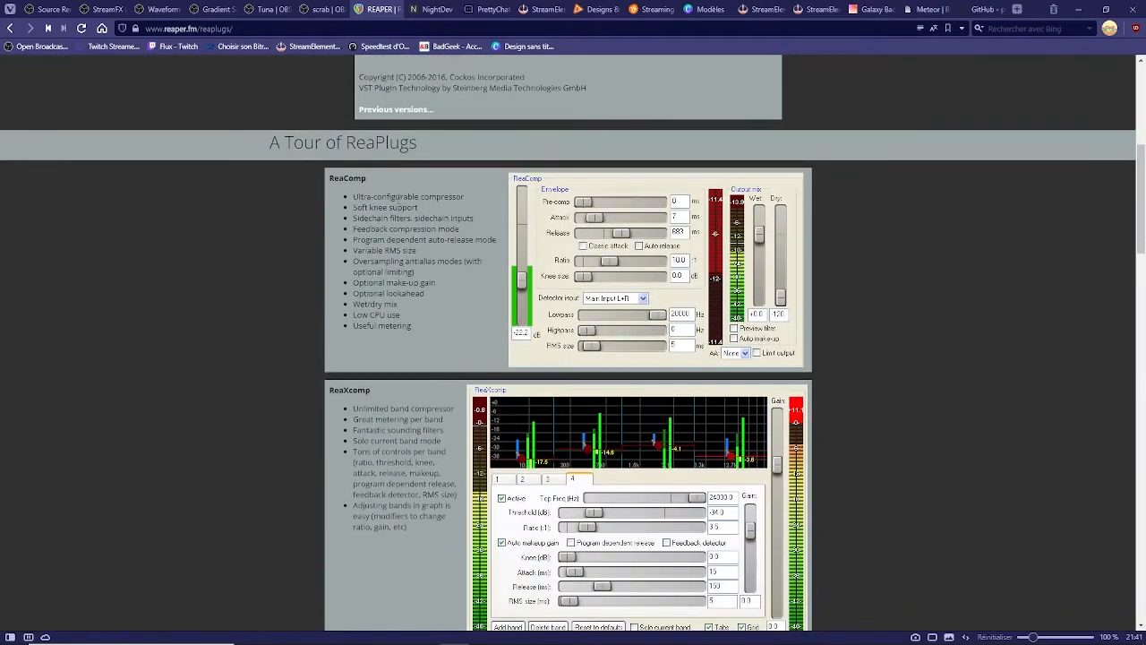
scroll(886, 350, "down", 1)
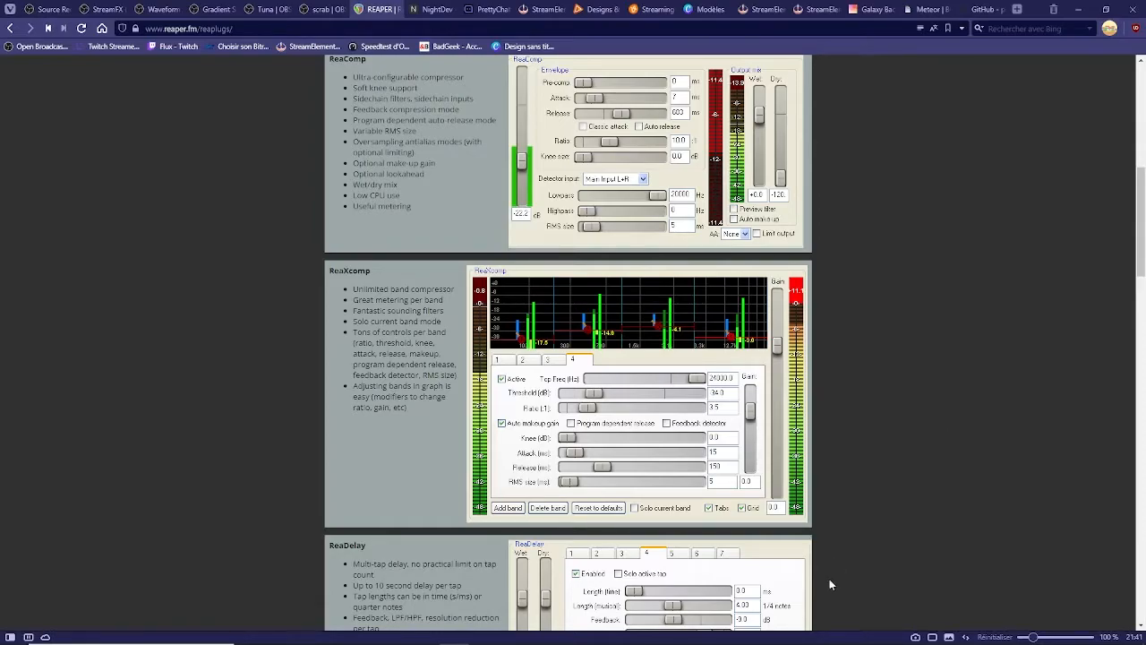
scroll(232, 326, "up", 5)
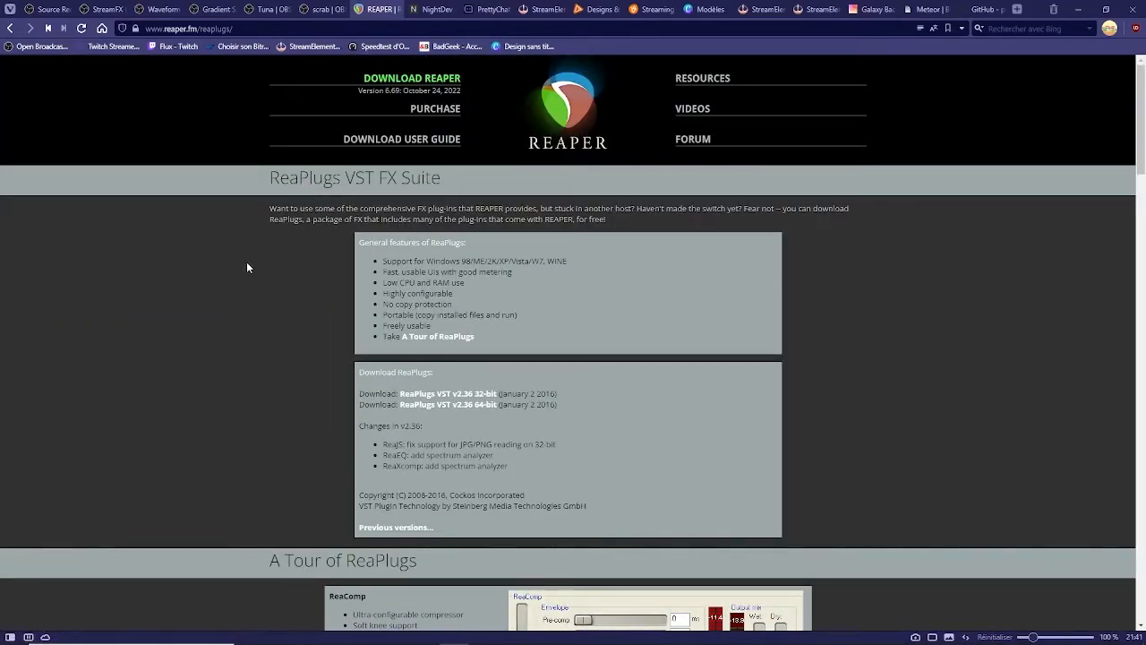
scroll(269, 241, "down", 5)
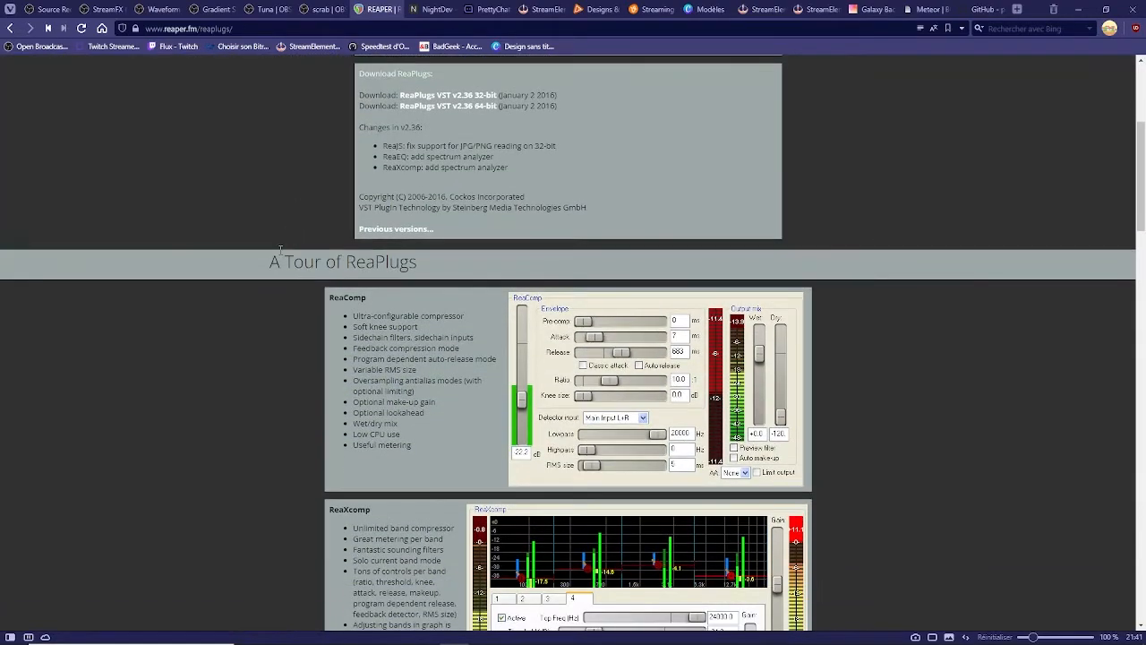
scroll(281, 250, "down", 1)
scroll(279, 255, "up", 5)
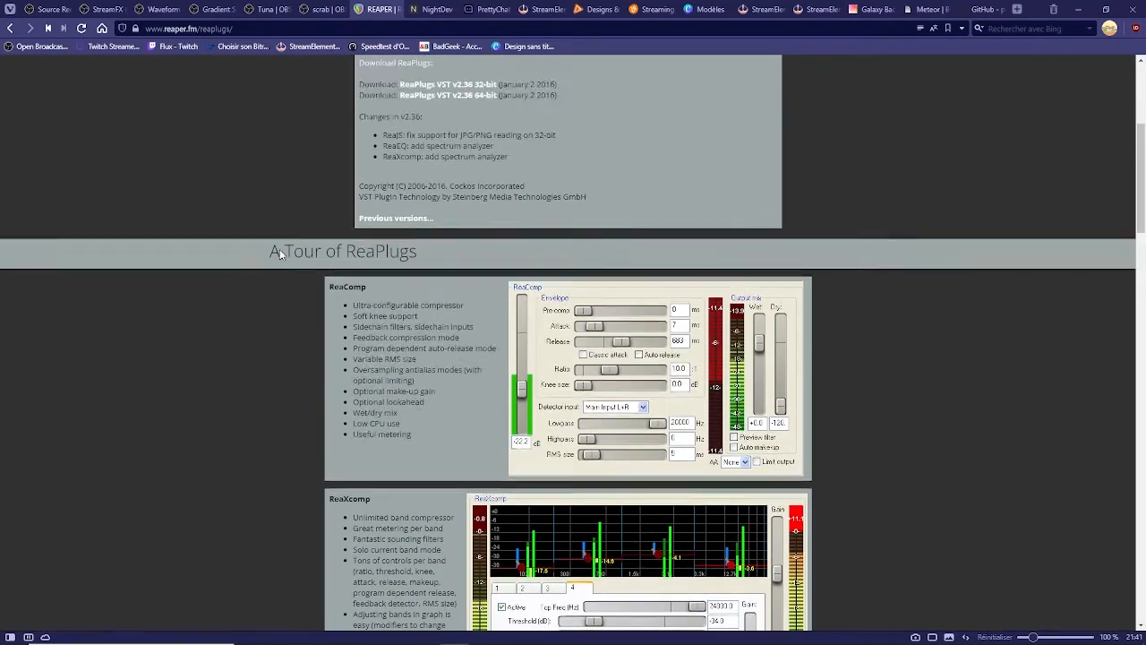
scroll(279, 255, "down", 7)
scroll(277, 250, "down", 8)
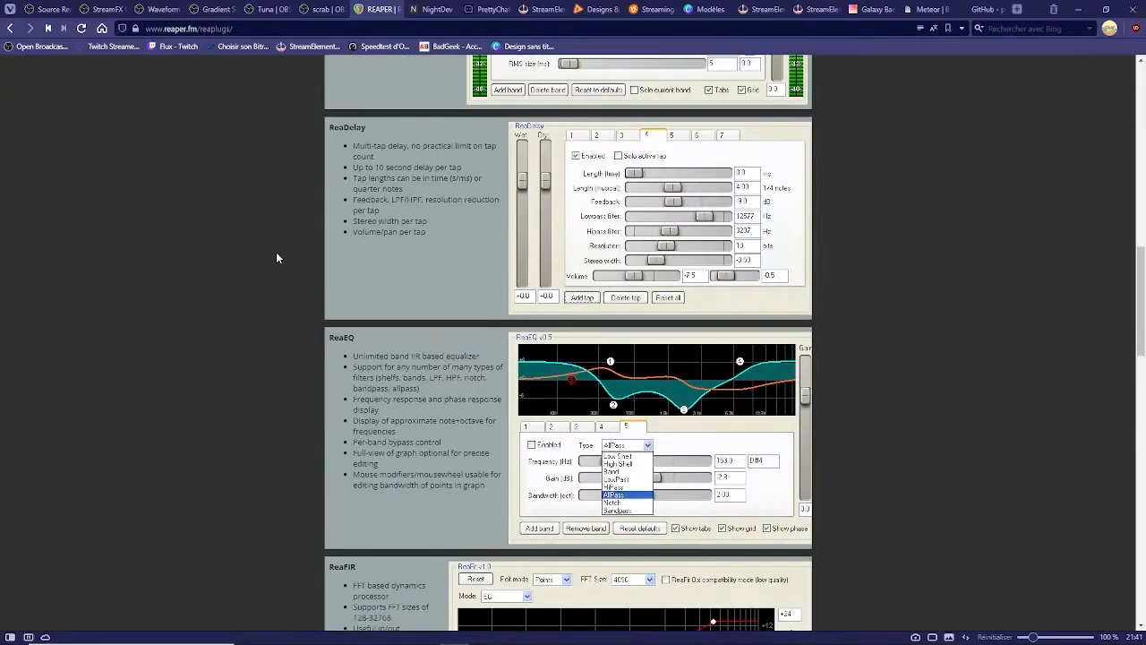
scroll(276, 252, "up", 16)
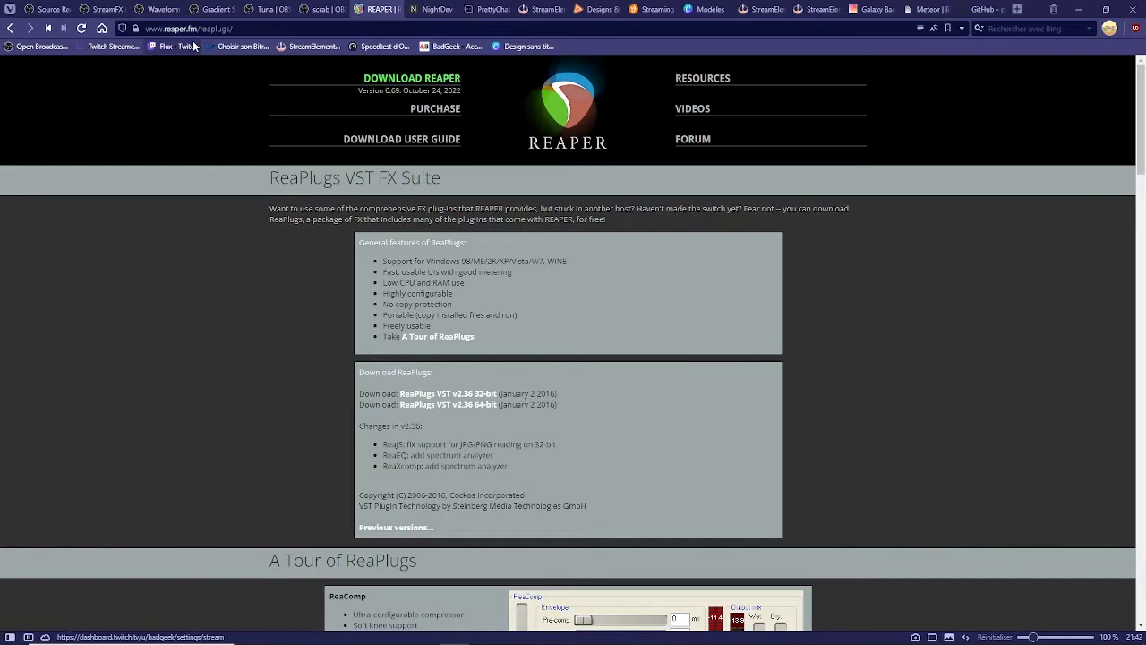
scroll(265, 310, "down", 2)
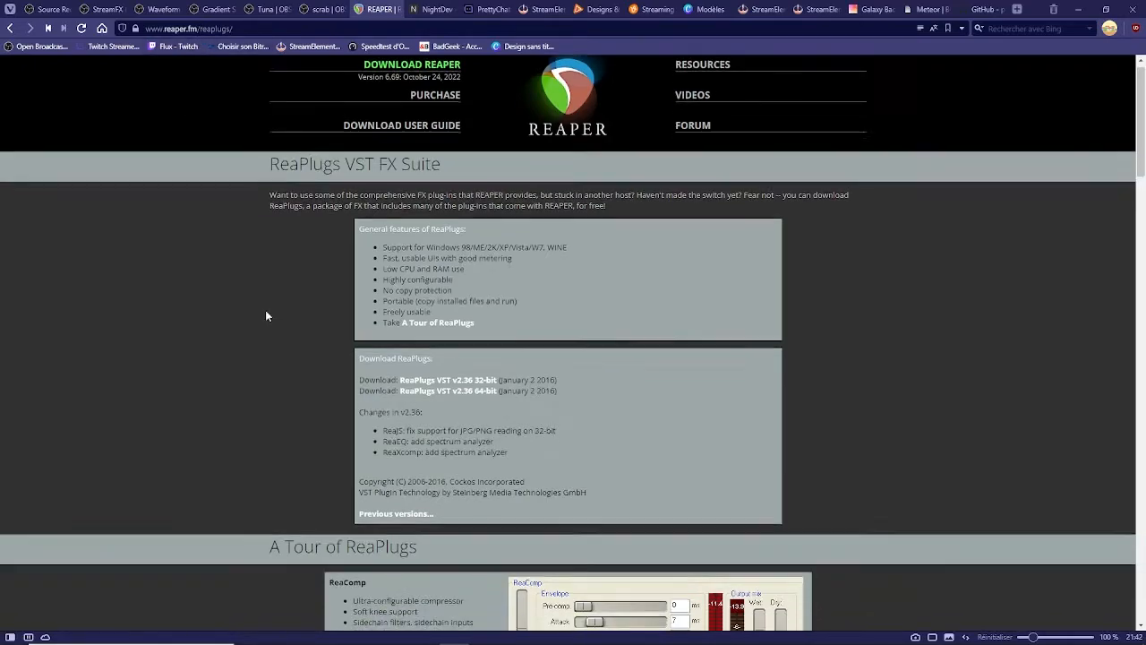
scroll(214, 291, "up", 1)
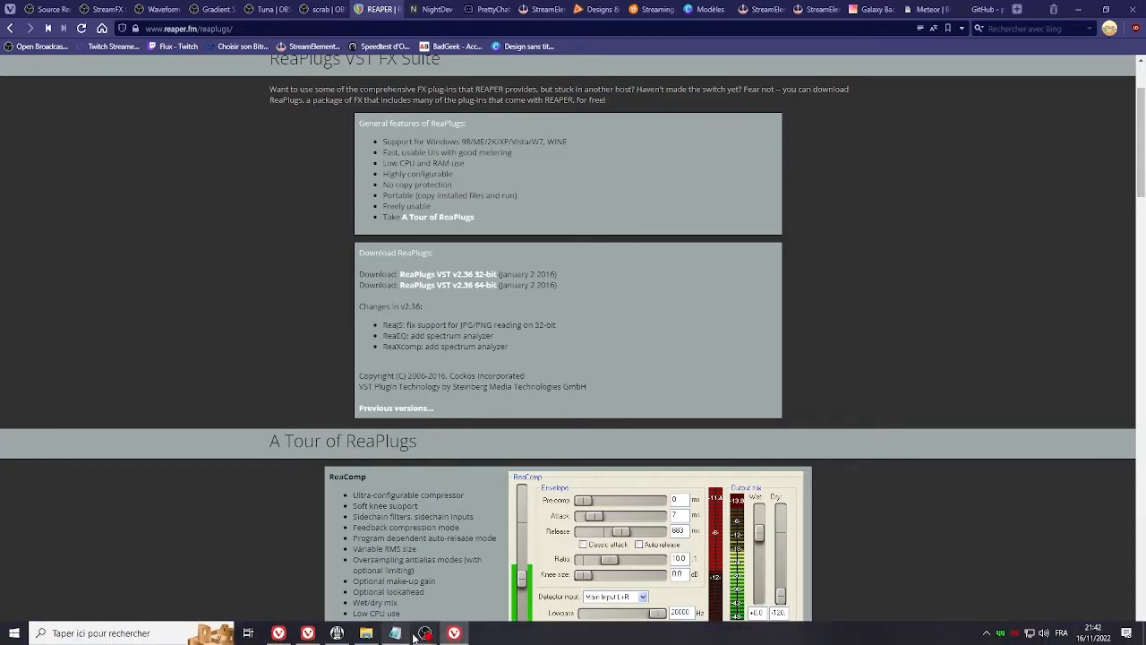
Return to OBS and add a Plug-in VST 2.x filter named Equalizer to Mic/Aux.
mouse_move(428, 634)
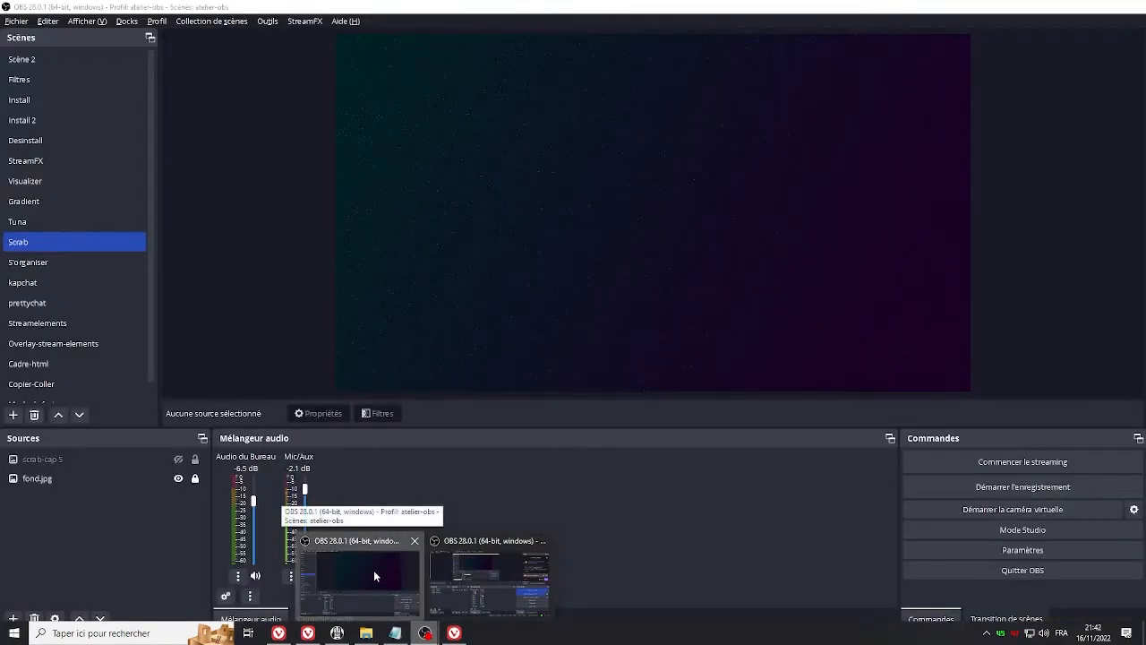
left_click(374, 569)
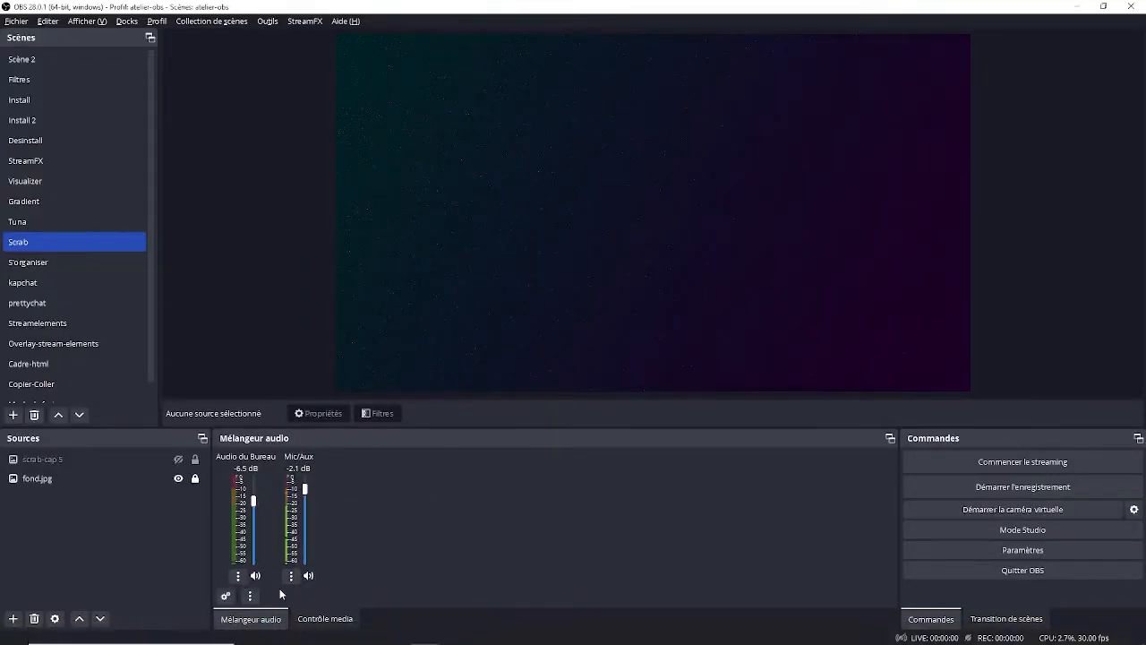
left_click(290, 576)
left_click(329, 535)
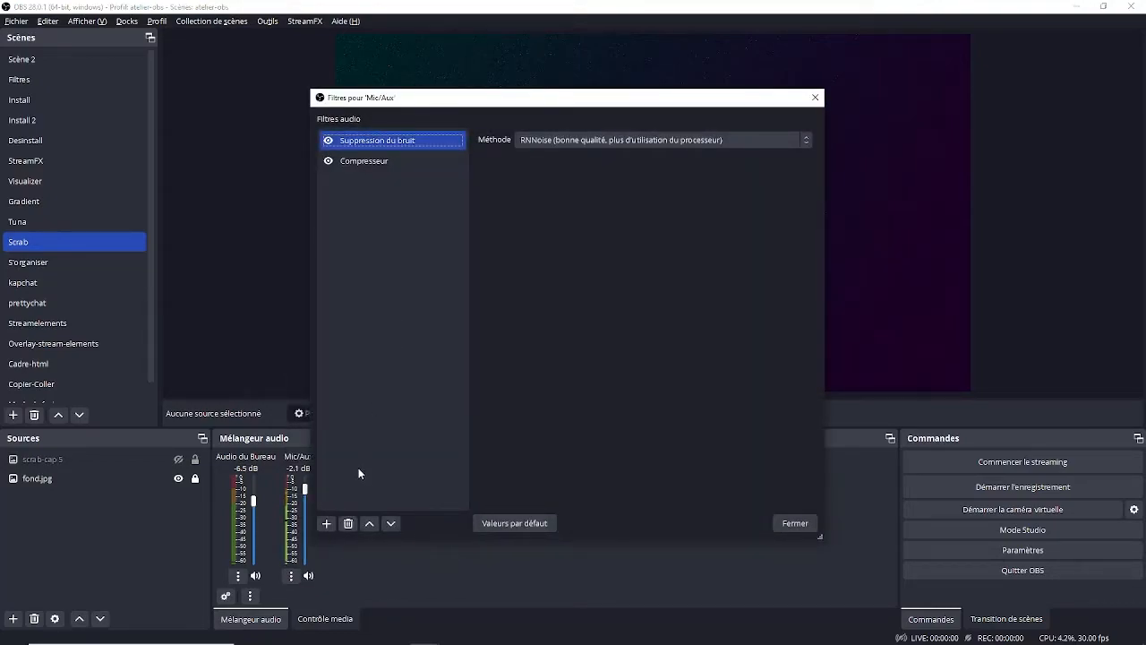
left_click(326, 525)
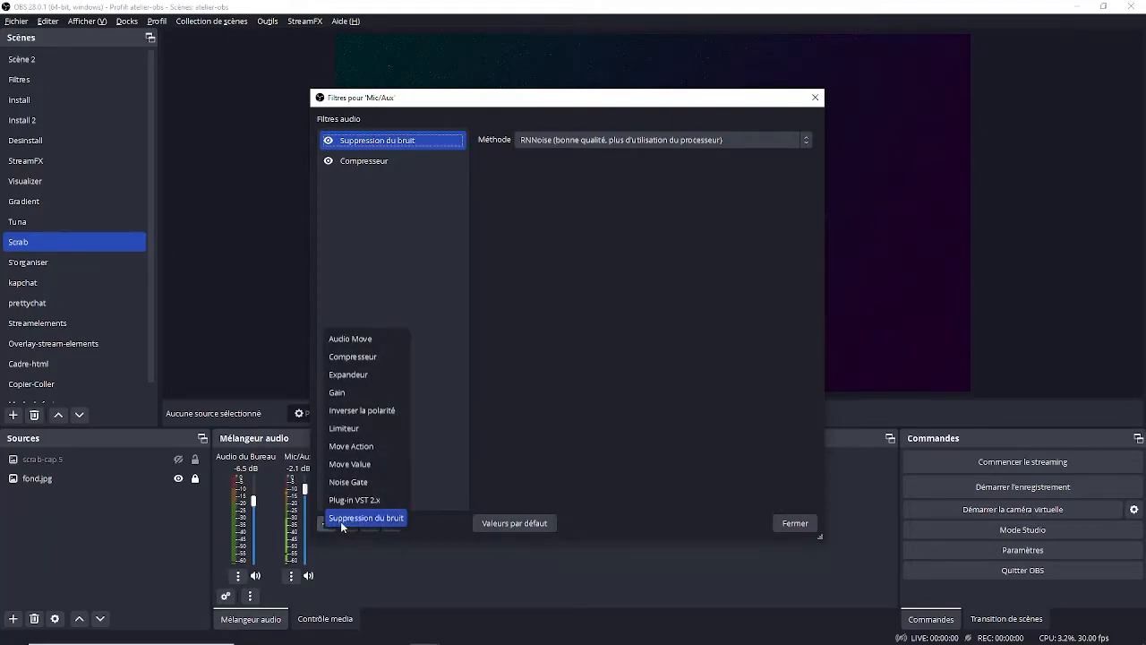
left_click(387, 499)
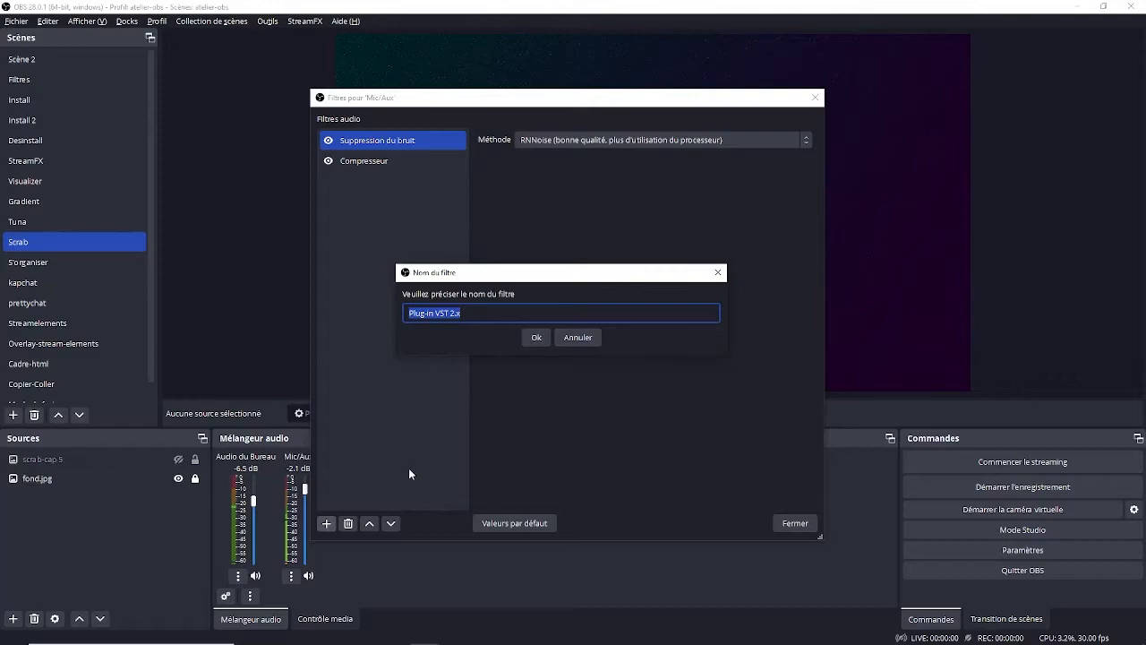
type("Equalizer")
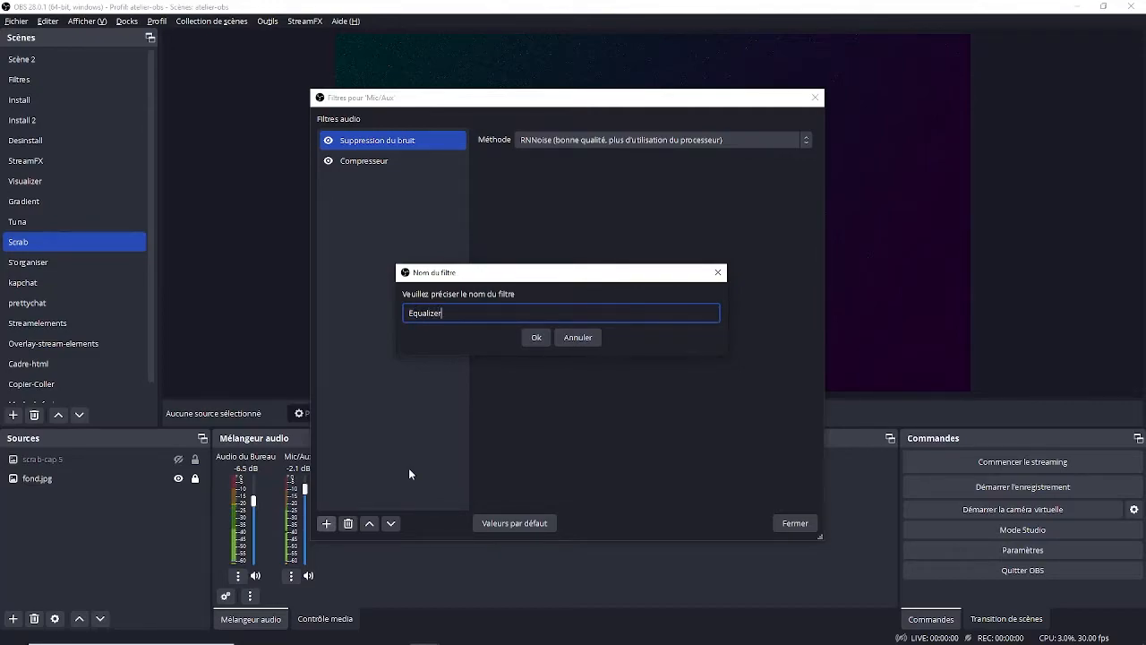
left_click(544, 339)
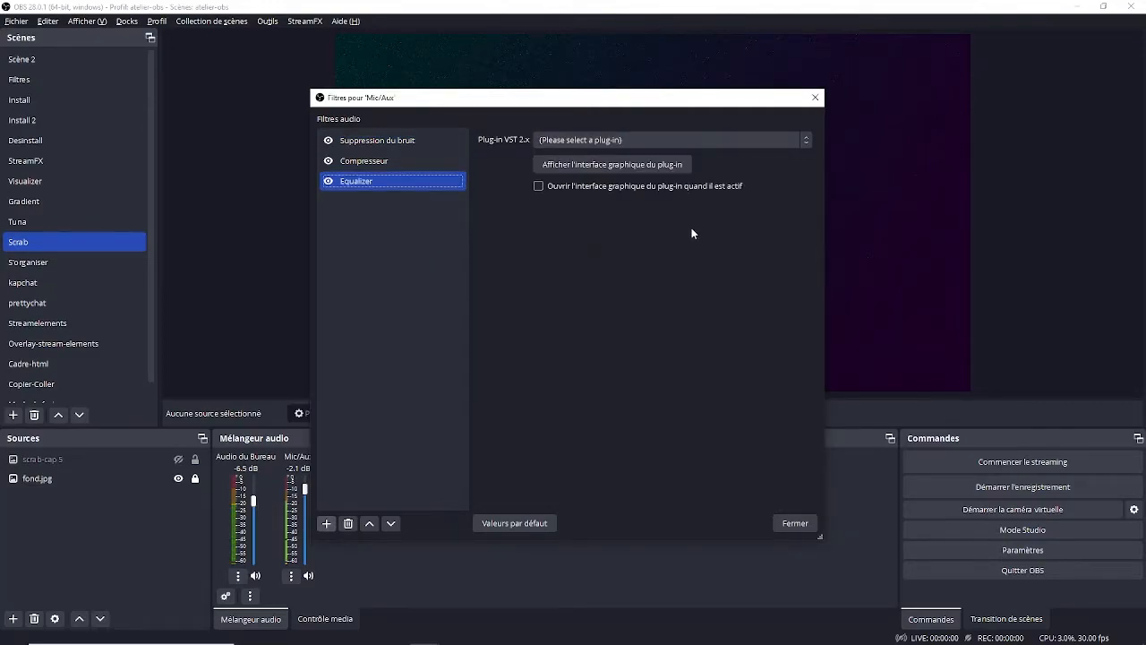
Load the reaeq-standalone plug-in into the Equalizer filter and open its graphical interface.
left_click(742, 146)
scroll(748, 190, "down", 1)
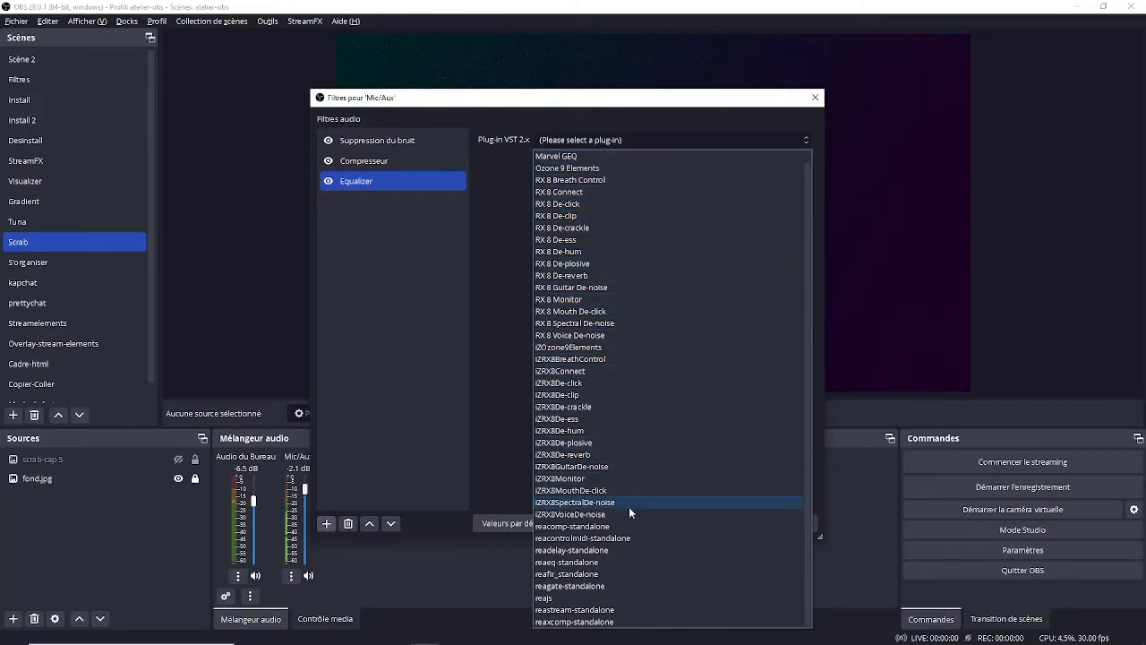
left_click(613, 562)
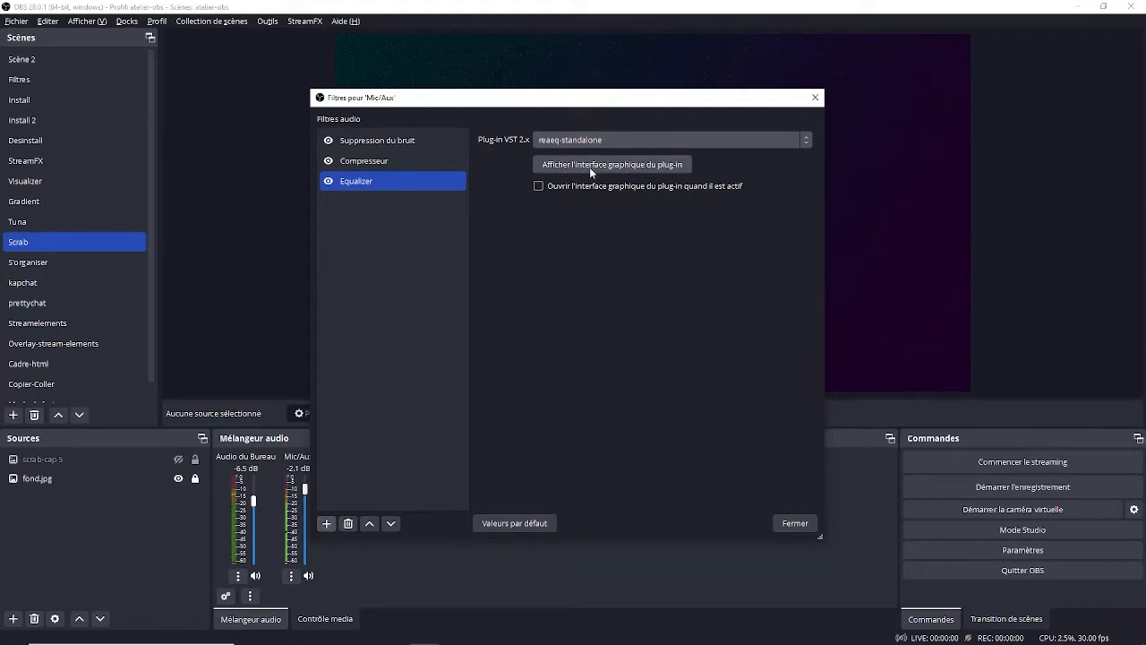
left_click(653, 166)
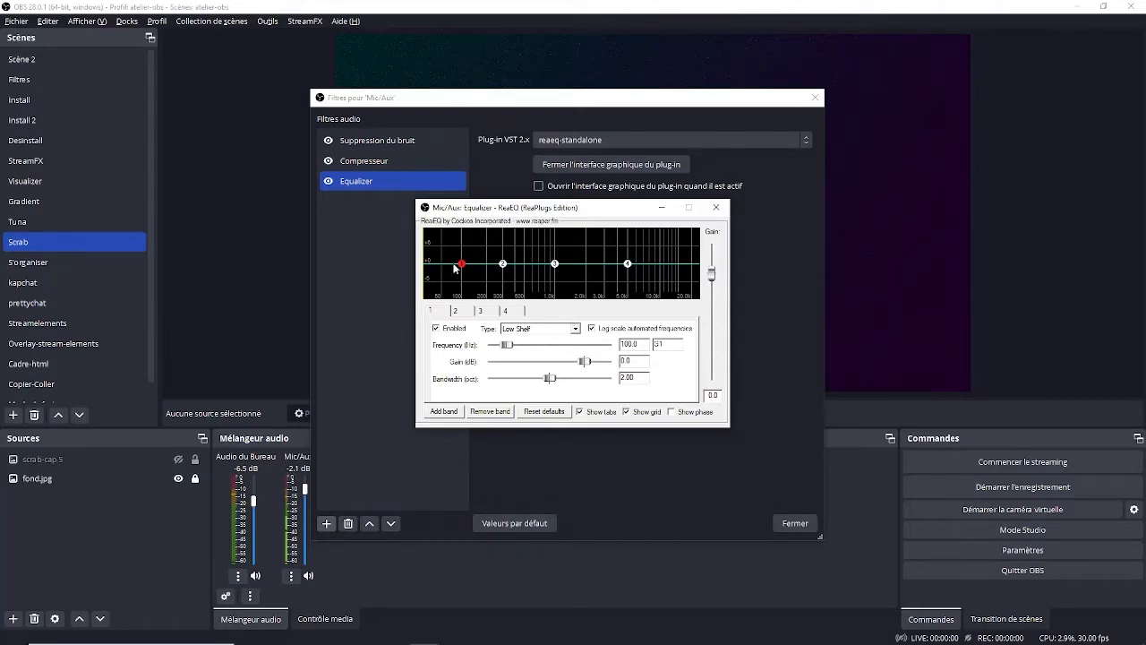
Shape the EQ curve by cutting band 1 strongly, raising band 3 about 2.2 dB and lowering band 4 about 2 dB, and close the filter windows.
left_click_drag(462, 264, 466, 298)
left_click_drag(554, 263, 556, 258)
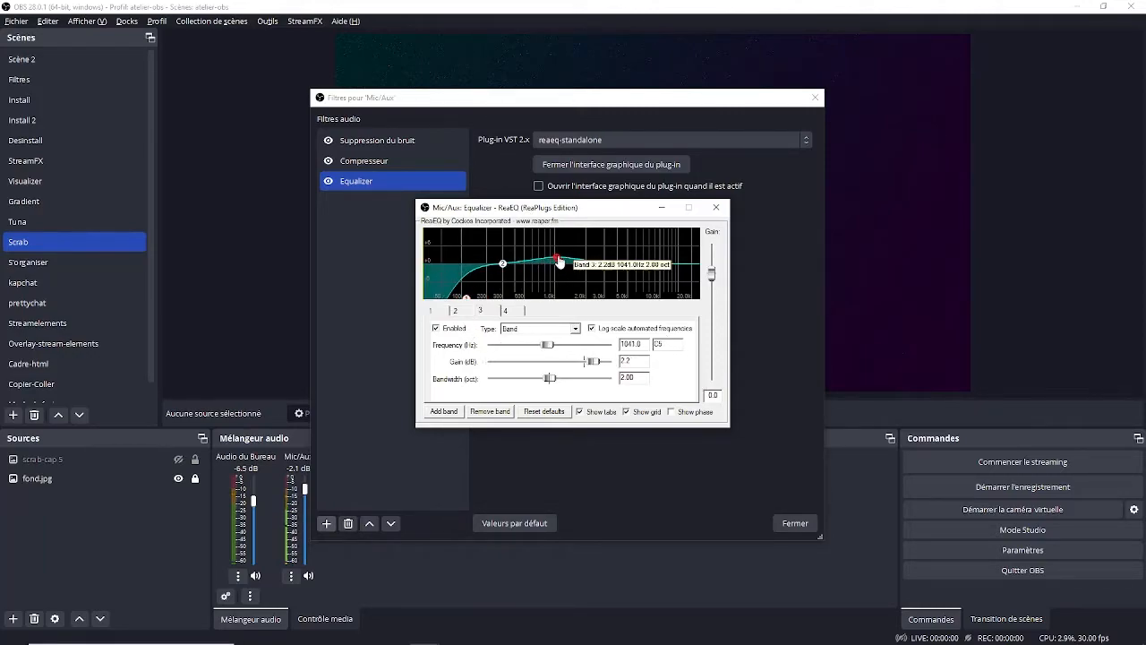
left_click_drag(628, 264, 630, 269)
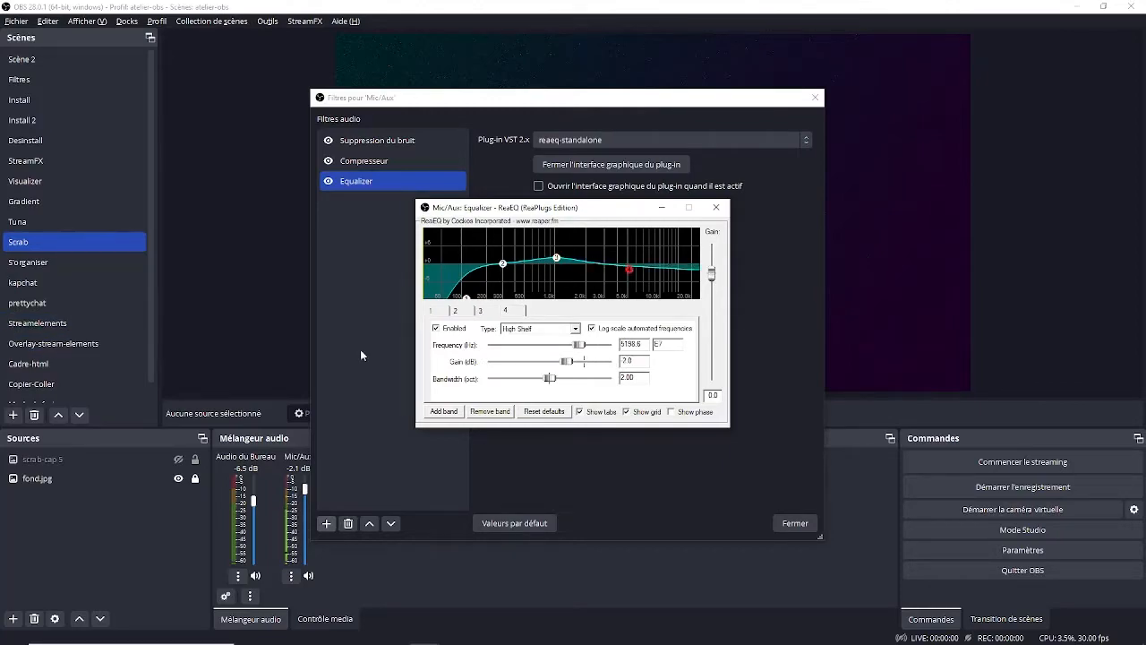
left_click(717, 206)
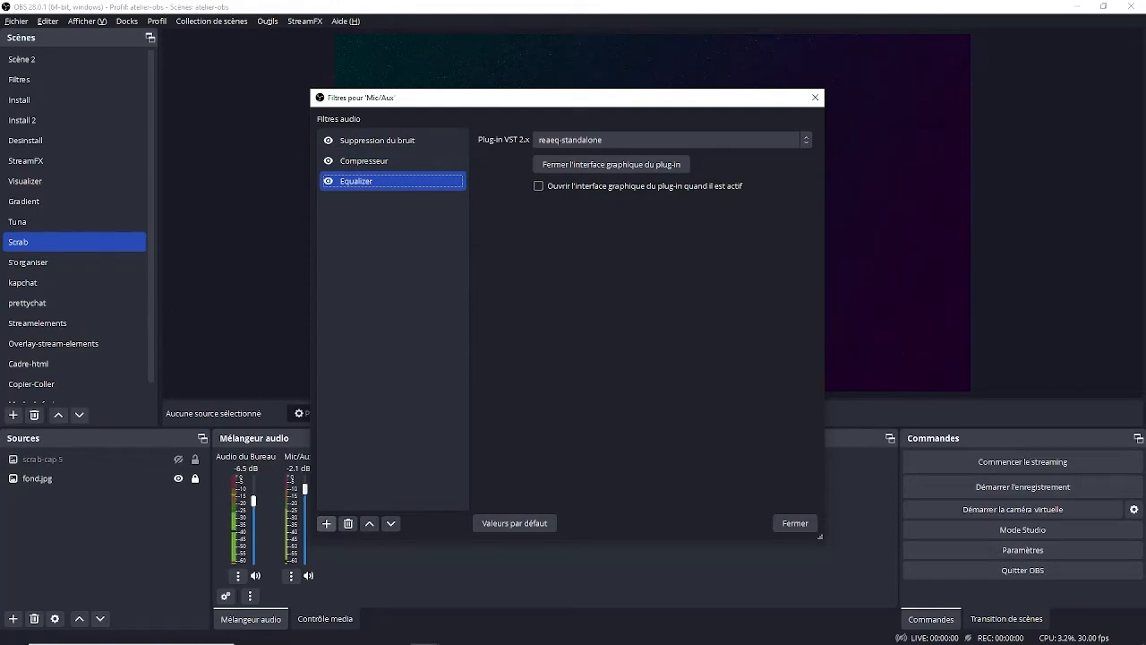
key("alt+Tab")
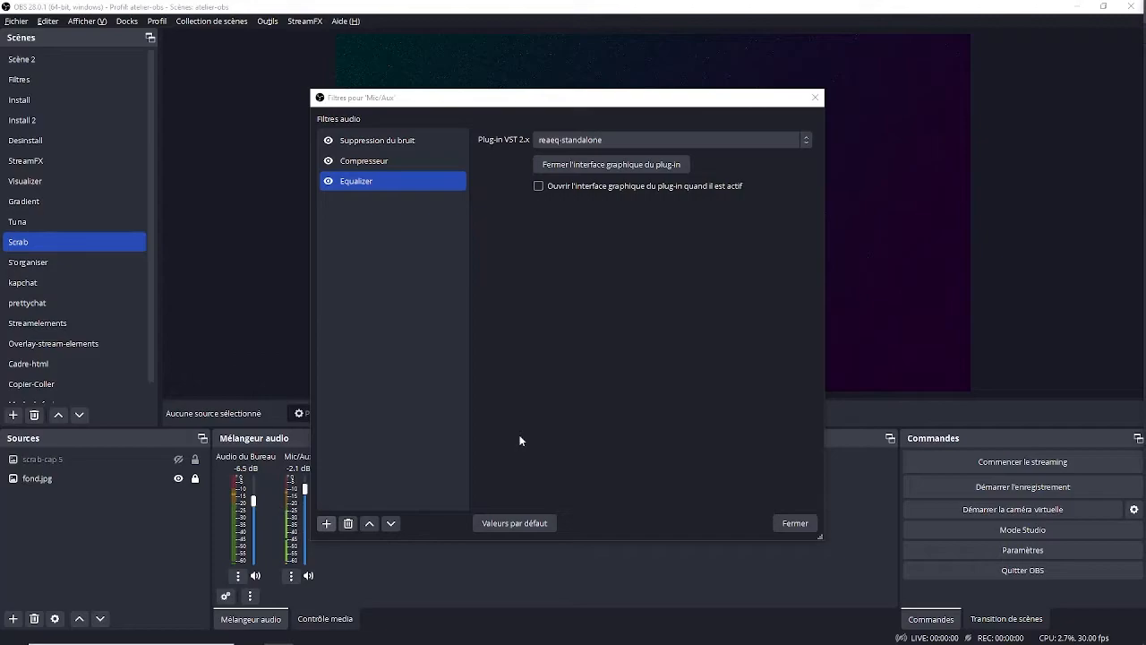
left_click(817, 97)
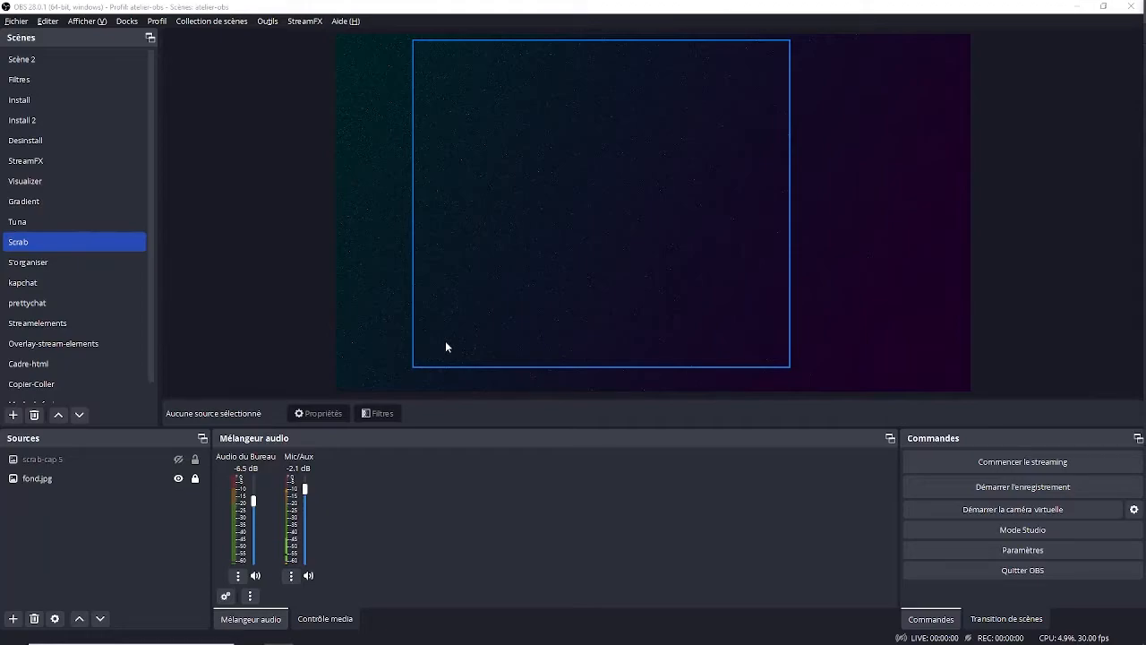
Create a new scene collection named podcast.
left_click(246, 22)
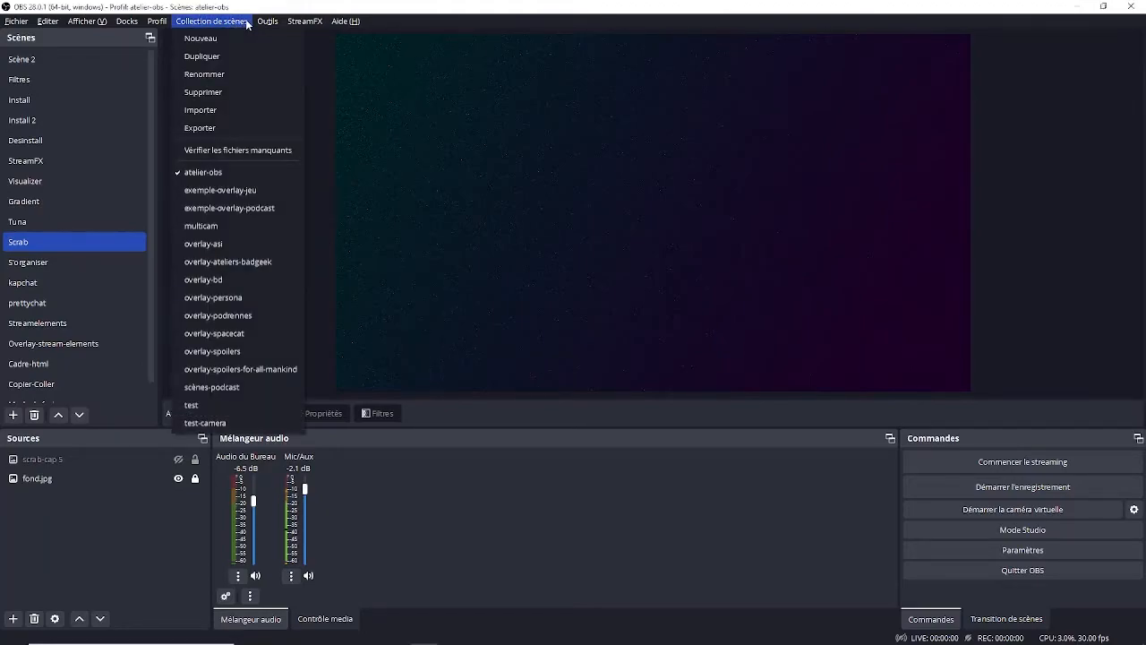
left_click(238, 22)
left_click(230, 22)
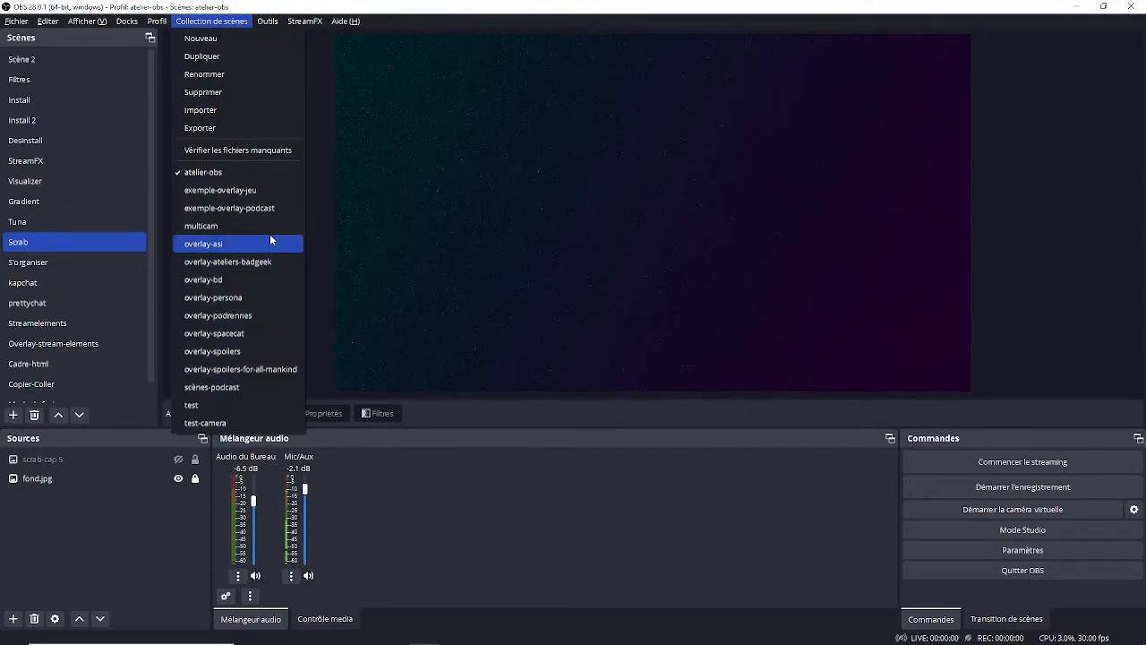
left_click(264, 39)
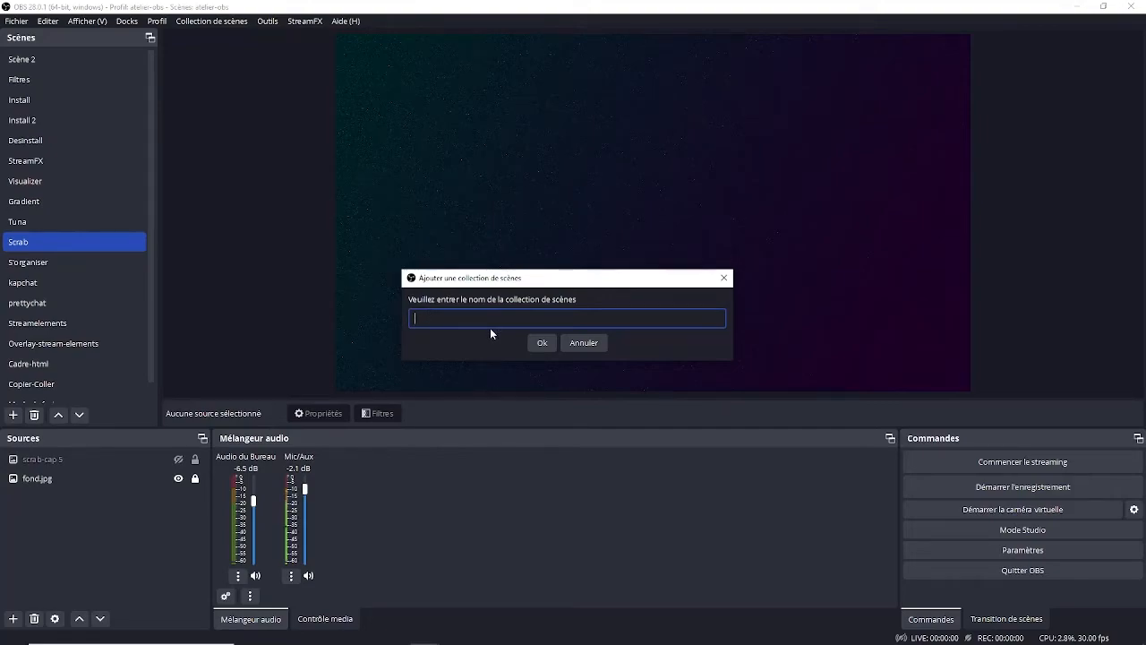
type("podcast")
key("Return")
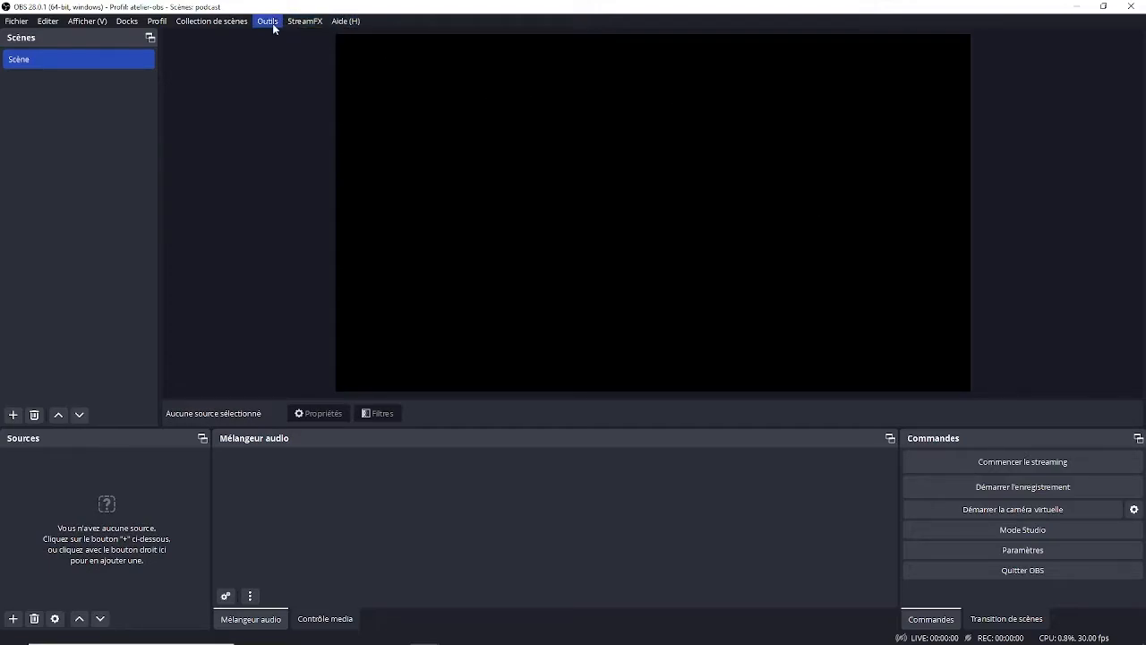
Switch to the exemple-overlay-jeu scene collection and look through its Intro, Jeu, Attente and Fin scenes.
left_click(233, 25)
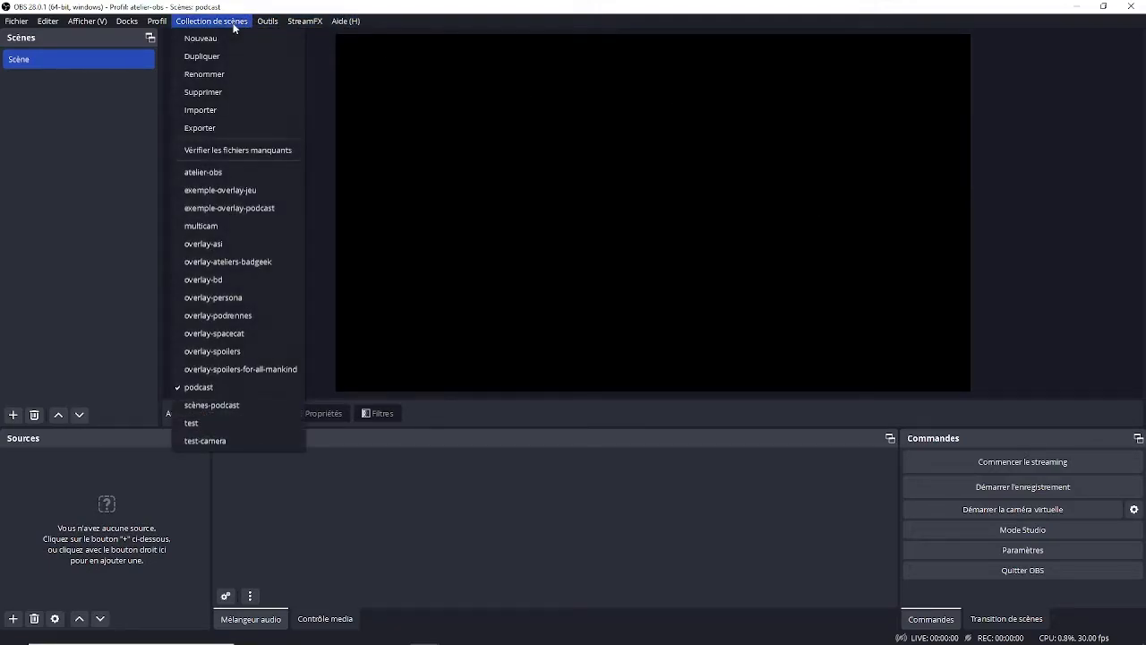
left_click(279, 190)
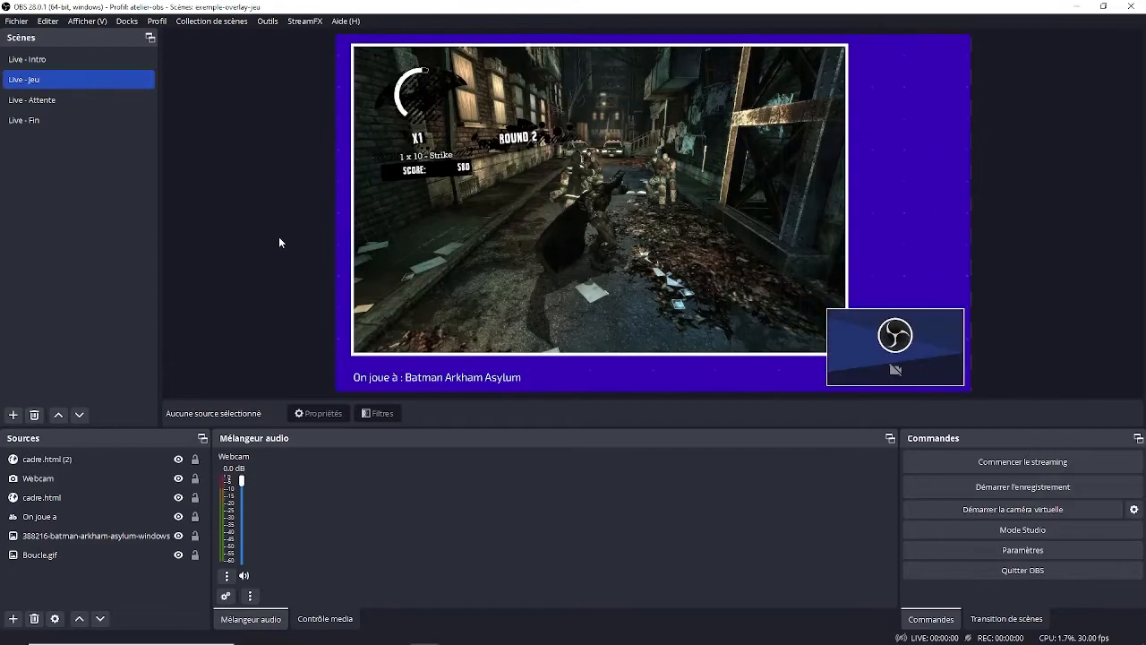
left_click(38, 60)
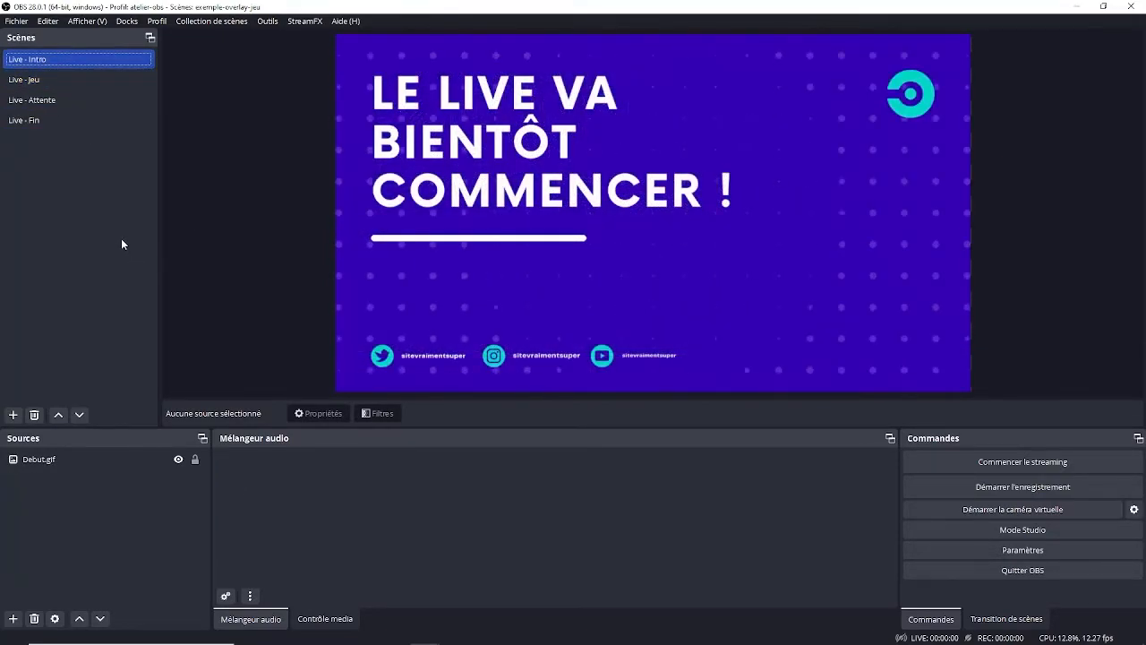
left_click(76, 80)
left_click(77, 101)
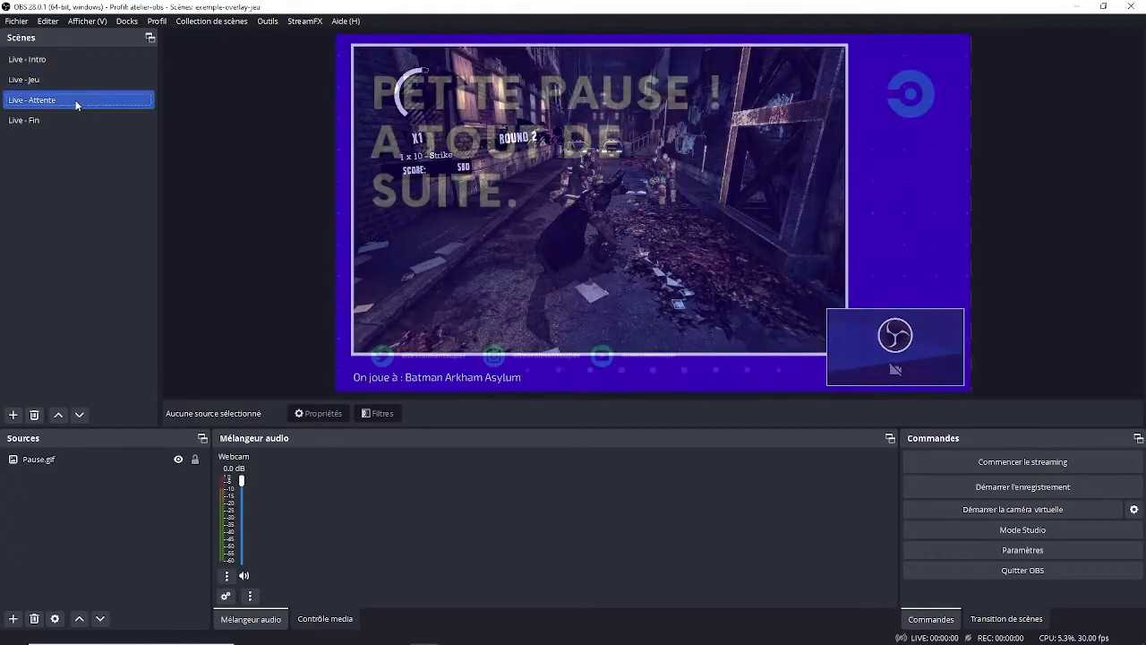
left_click(68, 117)
left_click(77, 60)
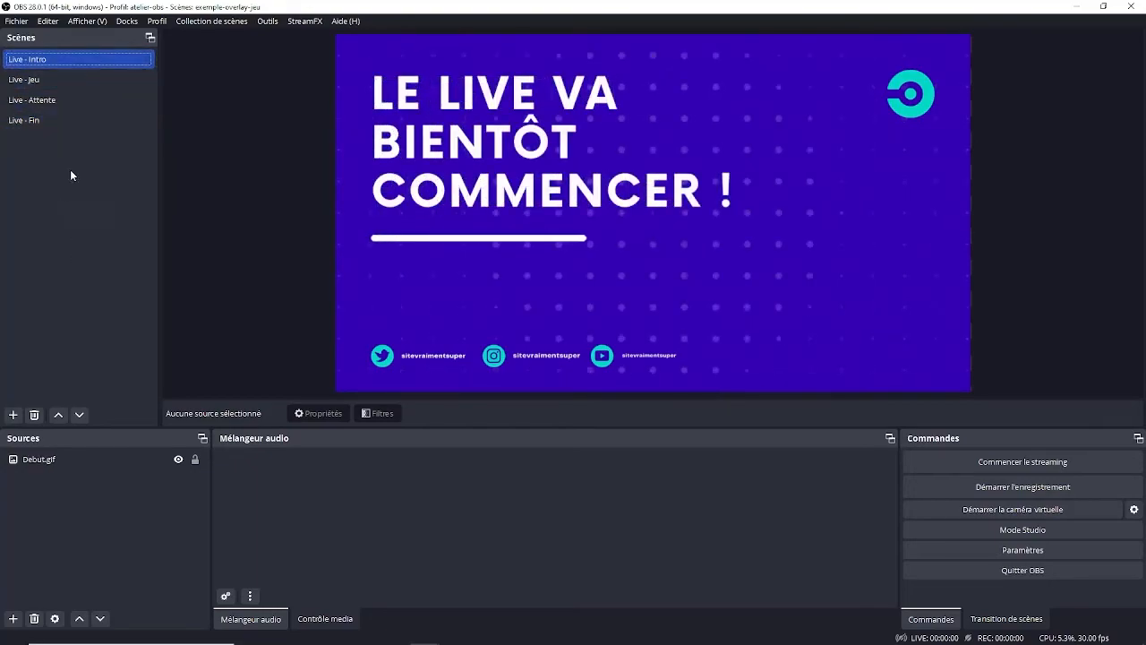
Switch to the exemple-overlay-podcast scene collection and look through its Debut, Podcast, Petite Pause and Fin scenes.
left_click(212, 22)
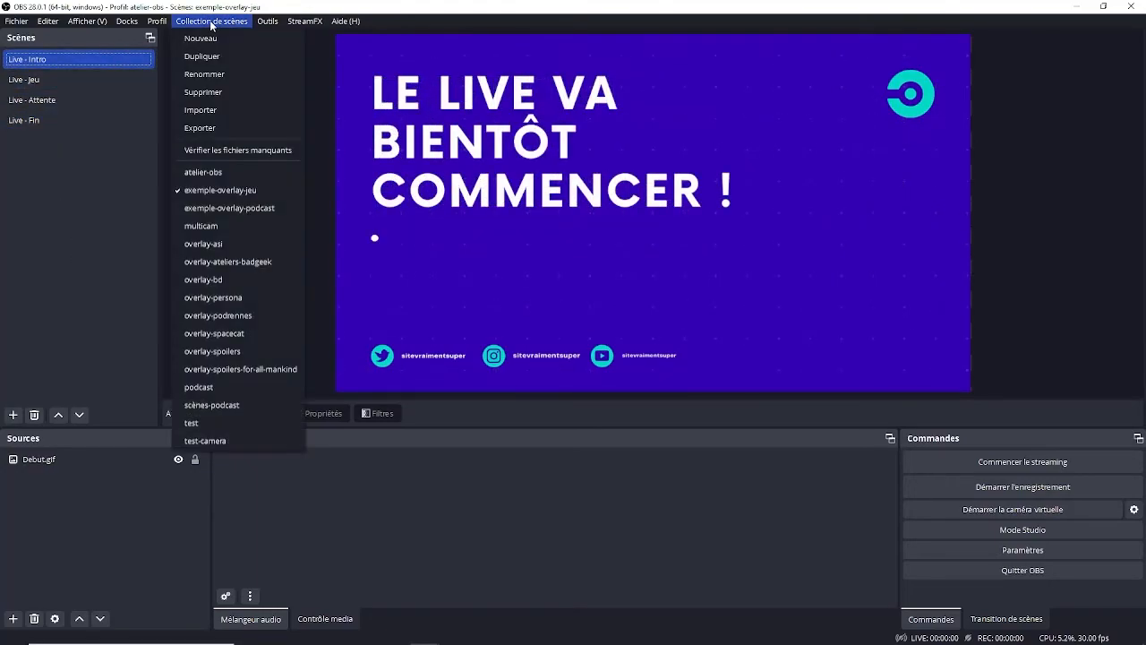
left_click(279, 207)
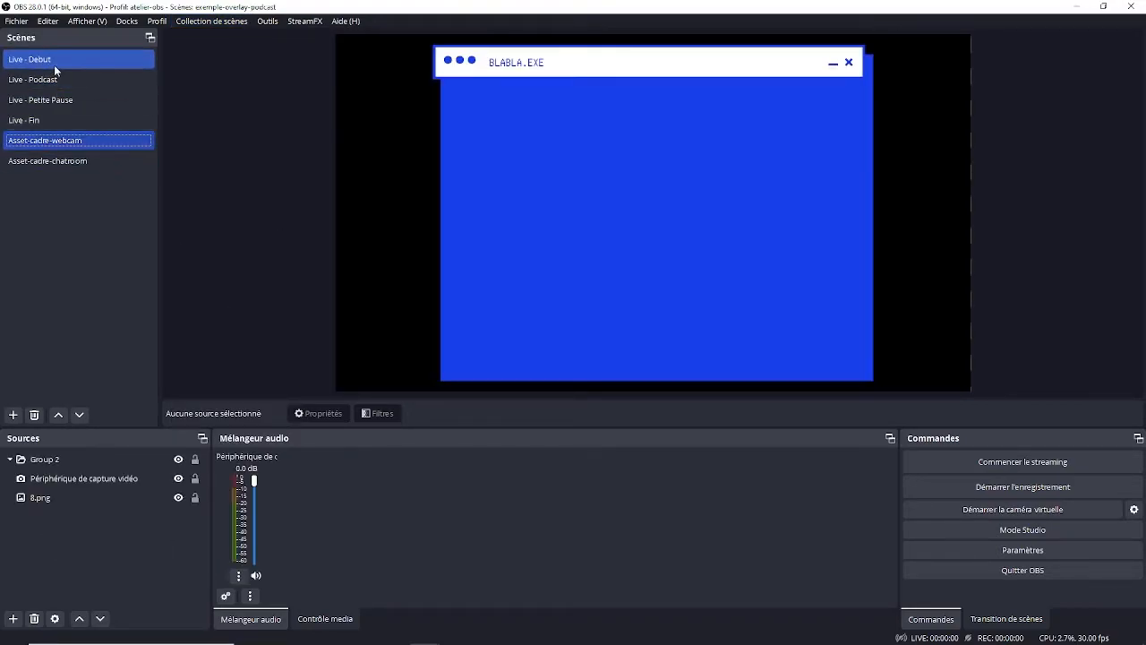
left_click(53, 60)
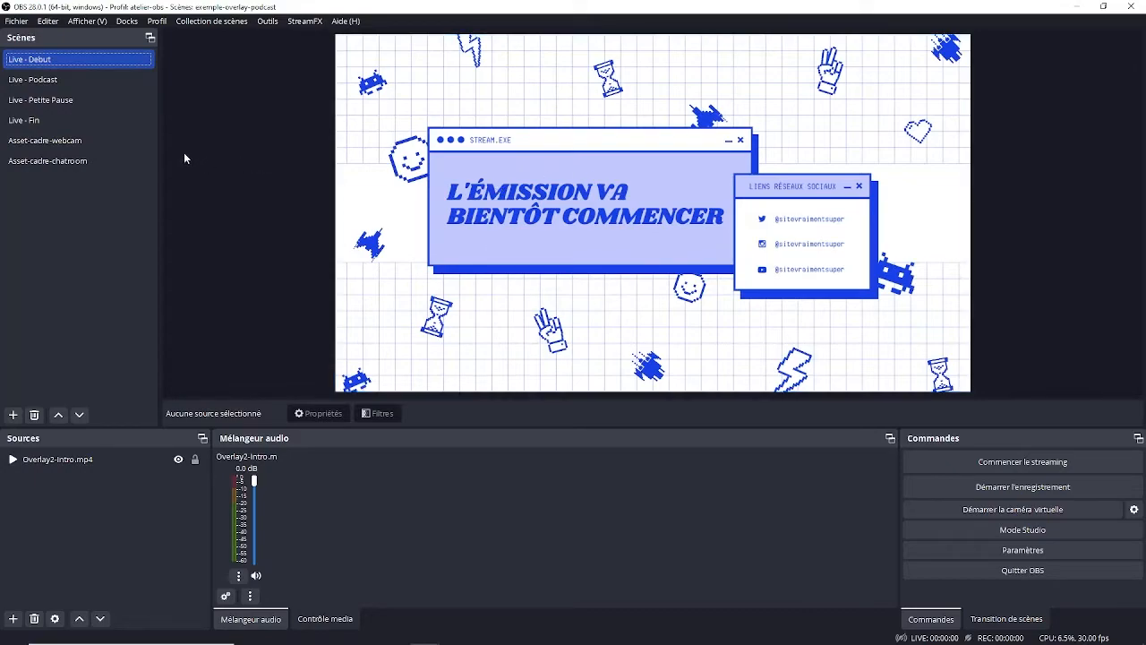
left_click(36, 81)
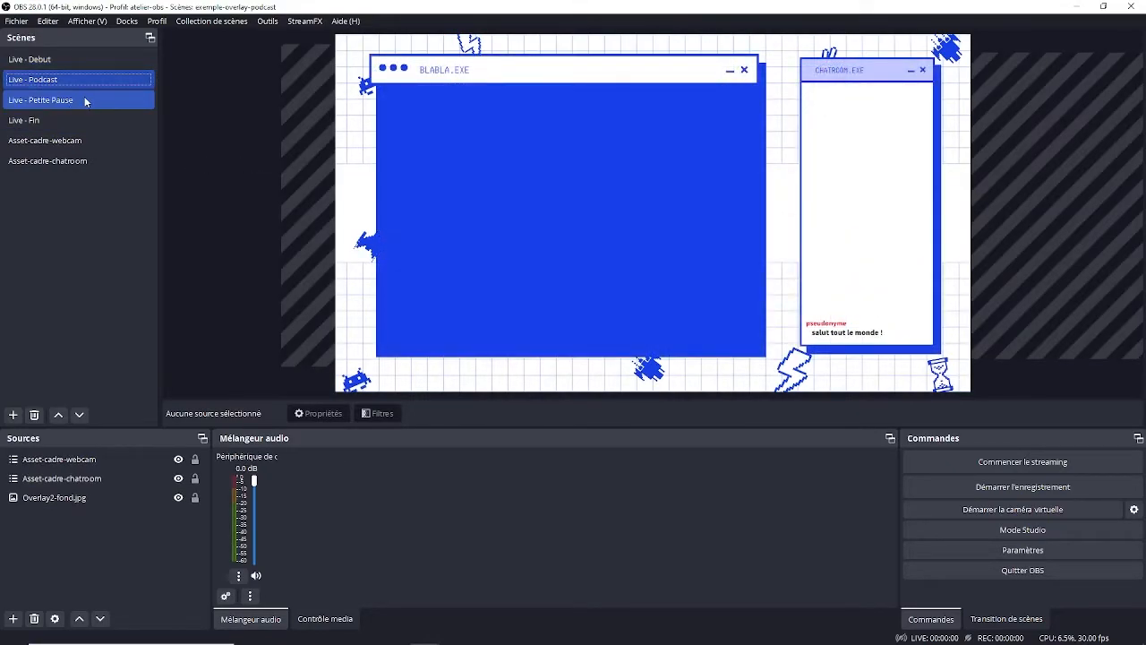
left_click(85, 101)
left_click(36, 120)
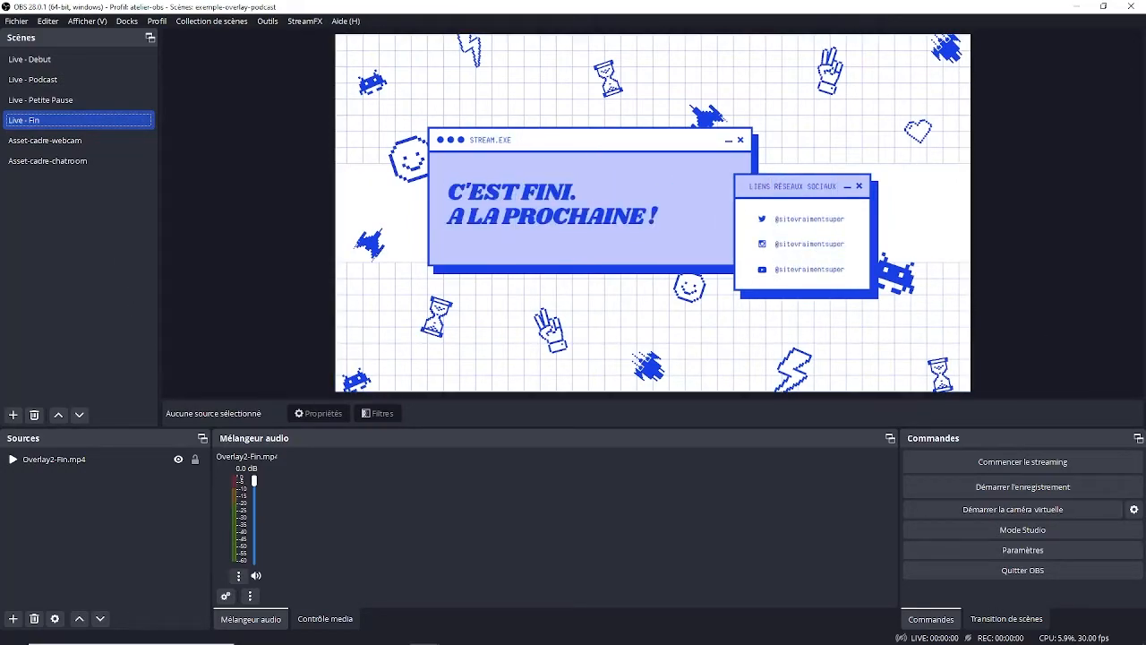
Return to the atelier-obs scene collection and display the S'organiser scene.
left_click(232, 23)
left_click(208, 171)
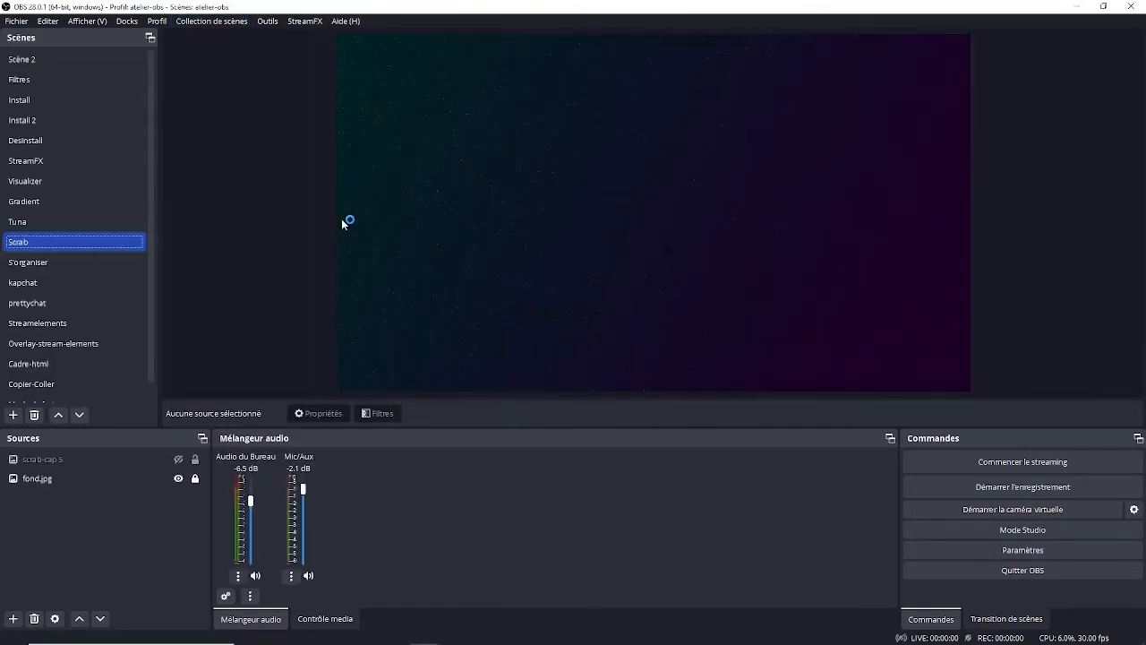
left_click(66, 262)
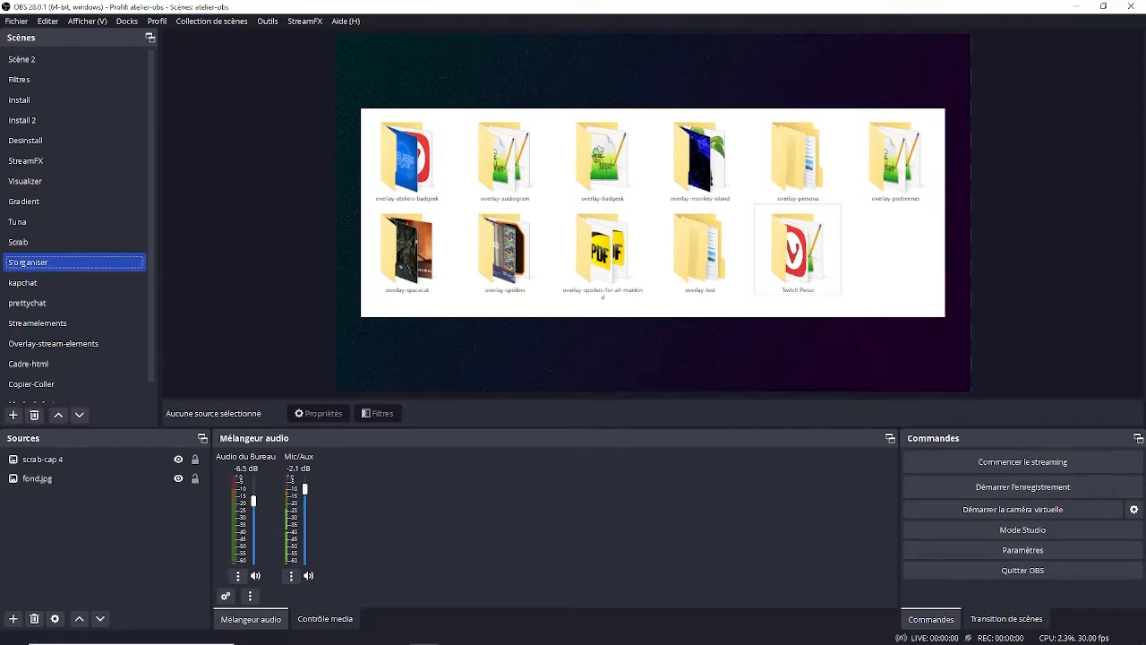
key("Return")
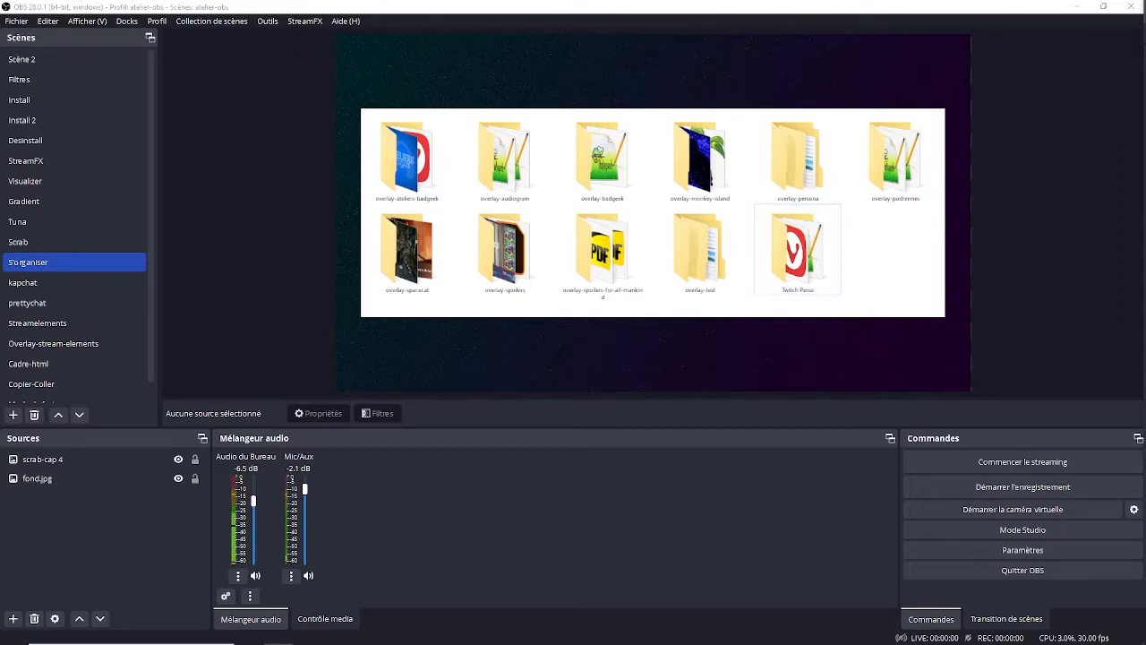
View the kapchat, prettychat and Streamelements scenes to compare their chatroom sources.
left_click(100, 281, "ctrl")
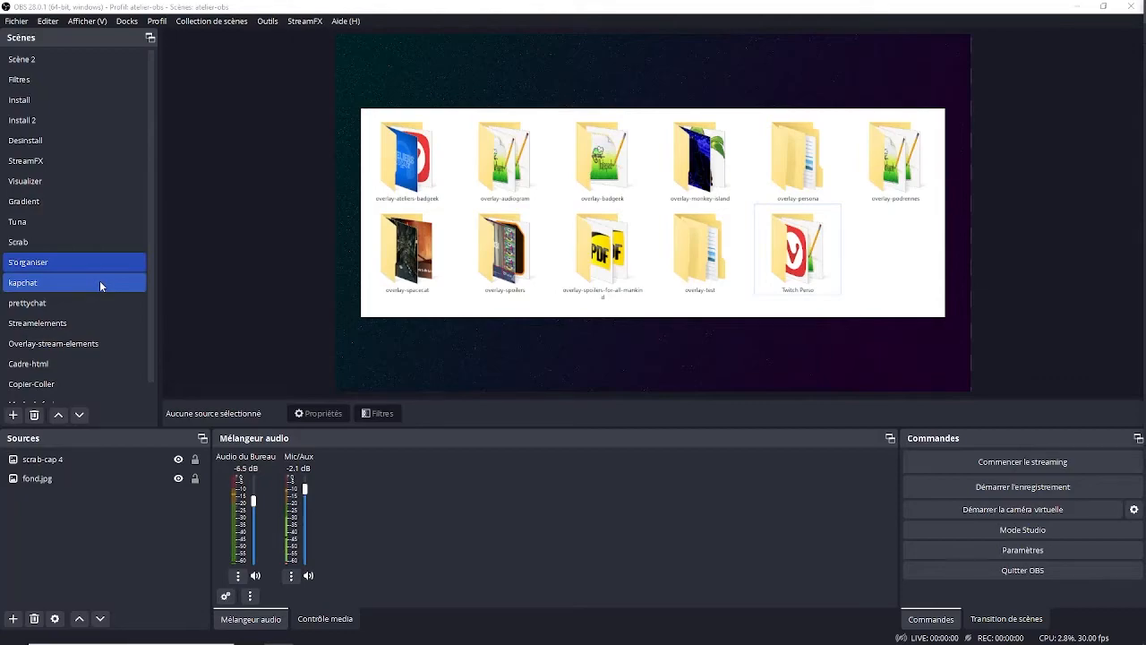
left_click(99, 281)
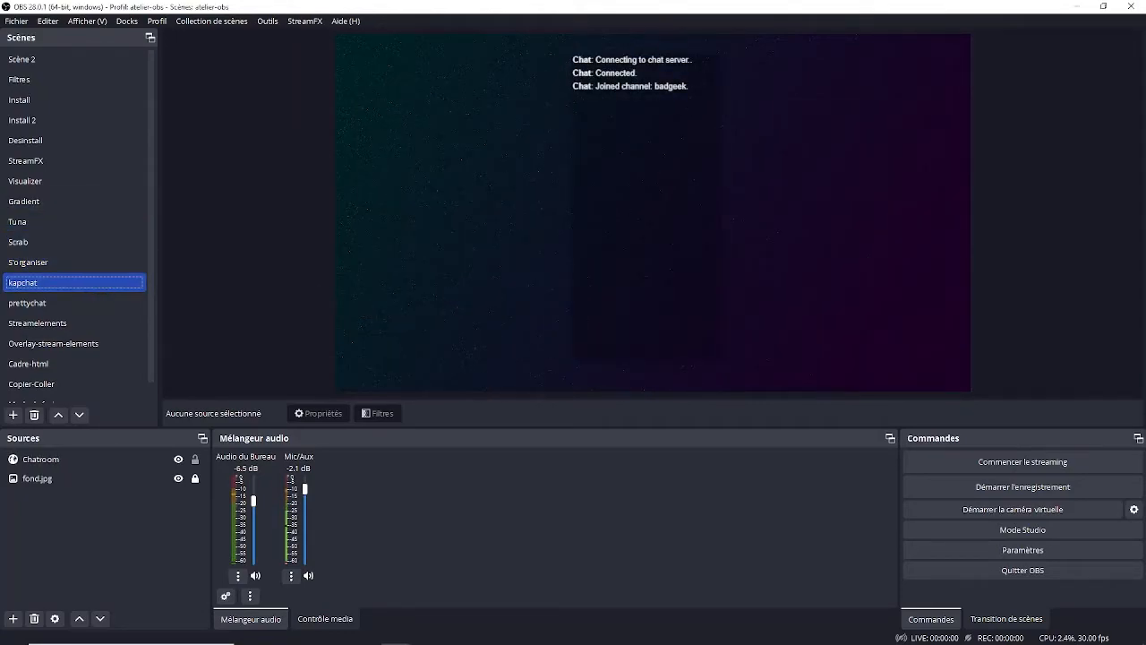
key("alt+Tab")
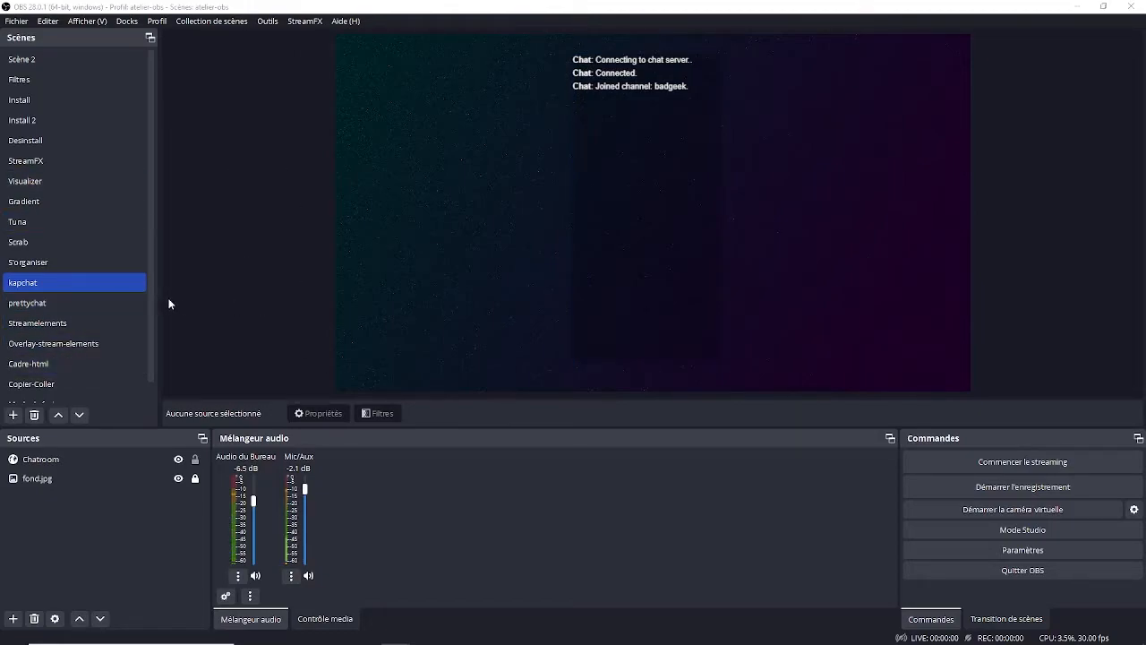
left_click(99, 302)
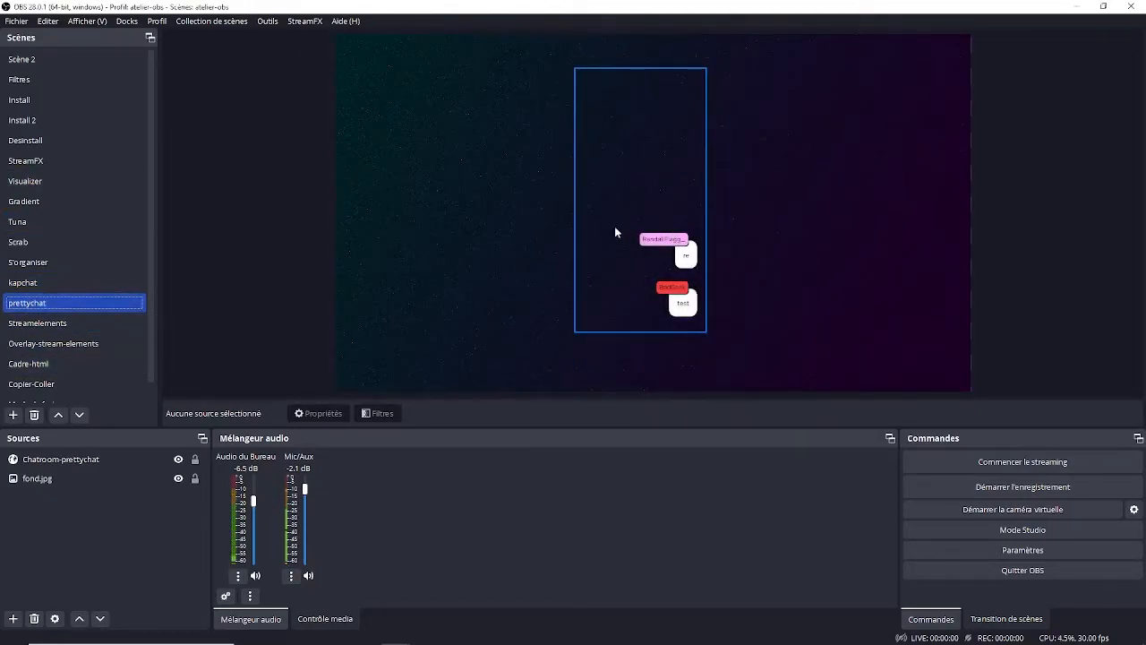
left_click(83, 330)
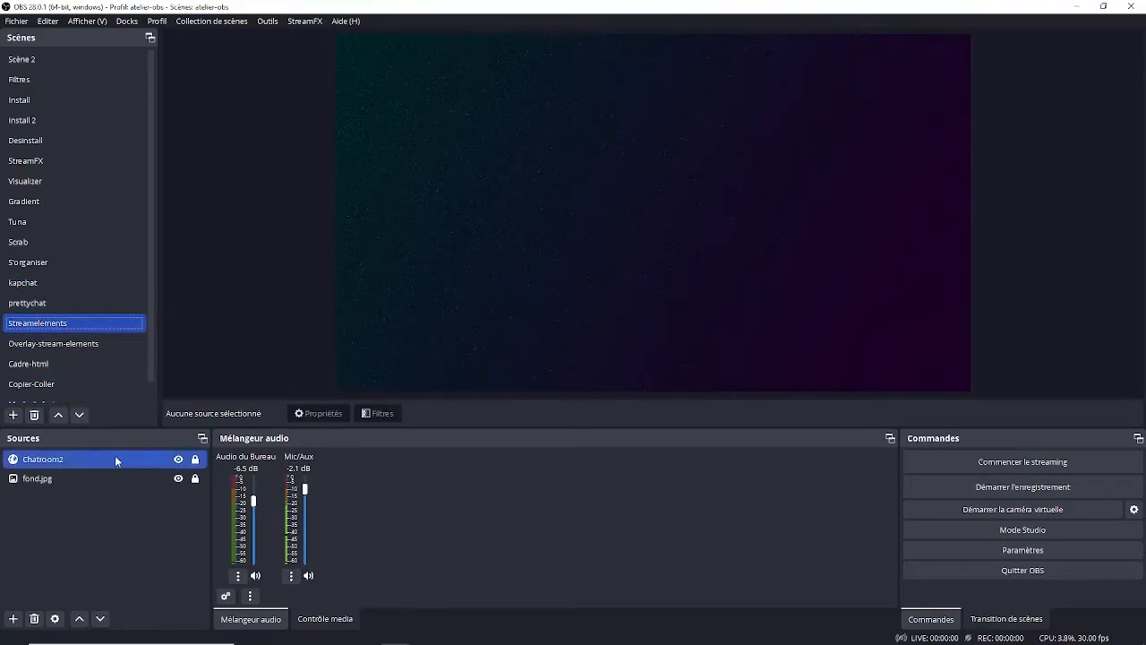
left_click(80, 463)
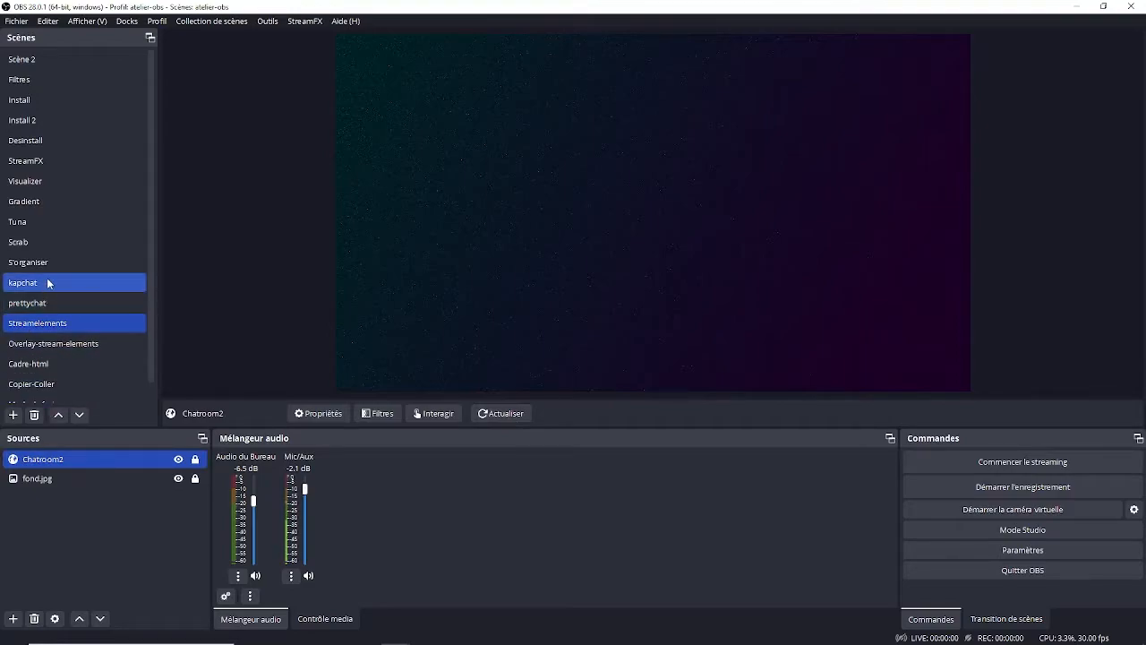
Refresh the Chatroom browser source in the kapchat scene.
left_click(80, 282)
left_click(83, 457)
left_click(484, 413)
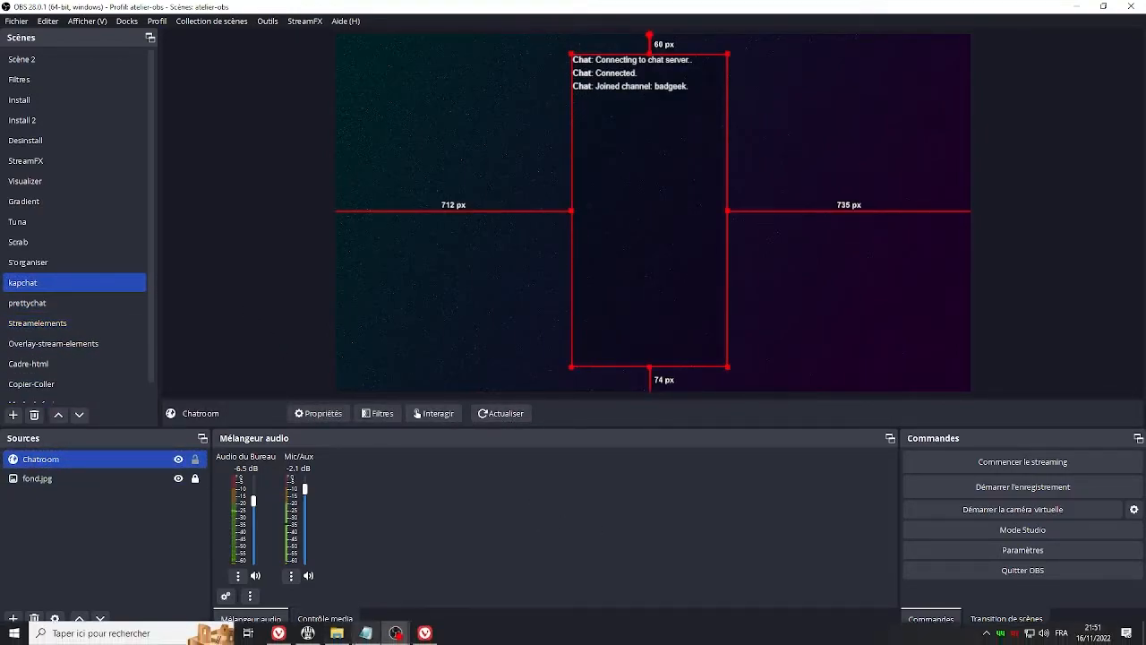
Switch to the browser and open the KapChat setup form on the NightDev site.
left_click(418, 637)
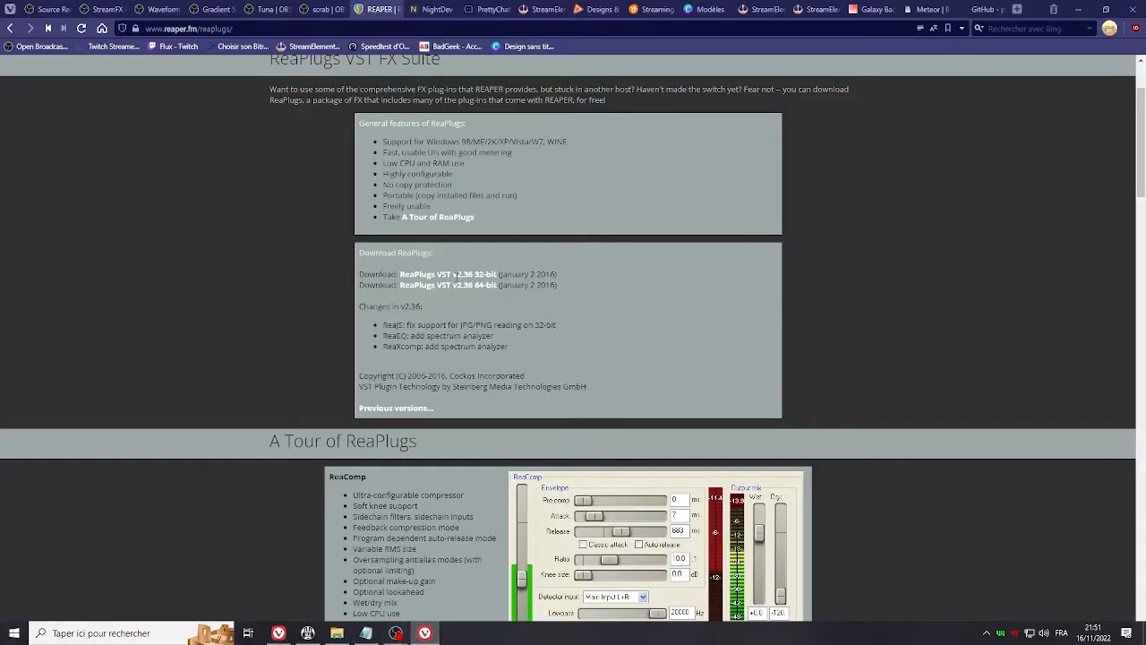
left_click(437, 9)
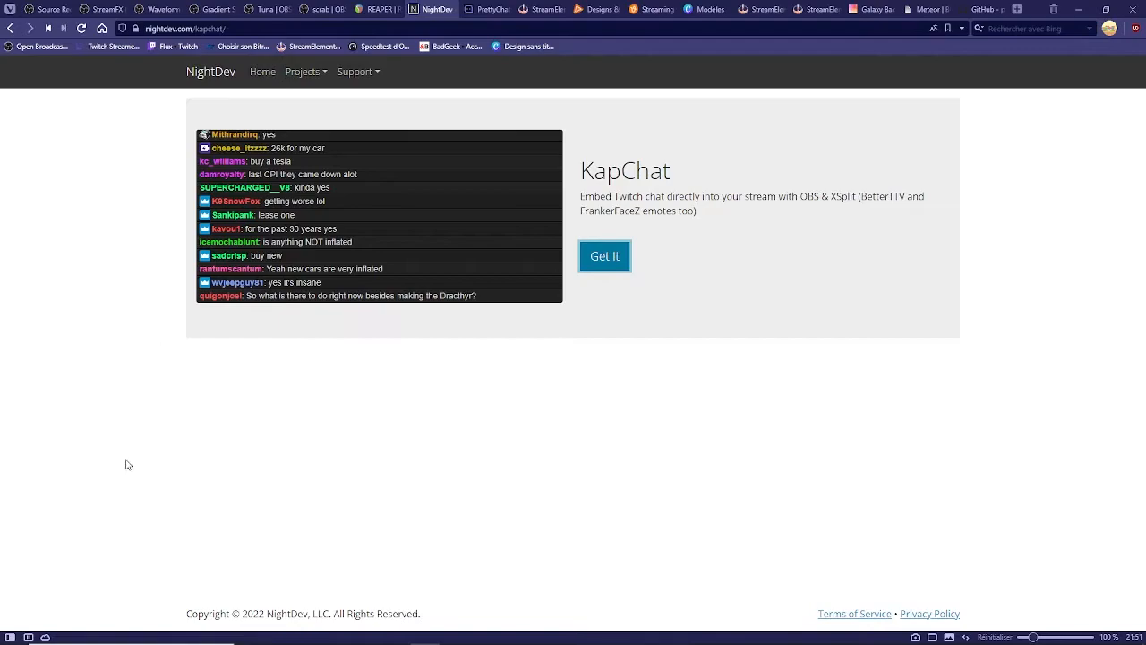
left_click(604, 257)
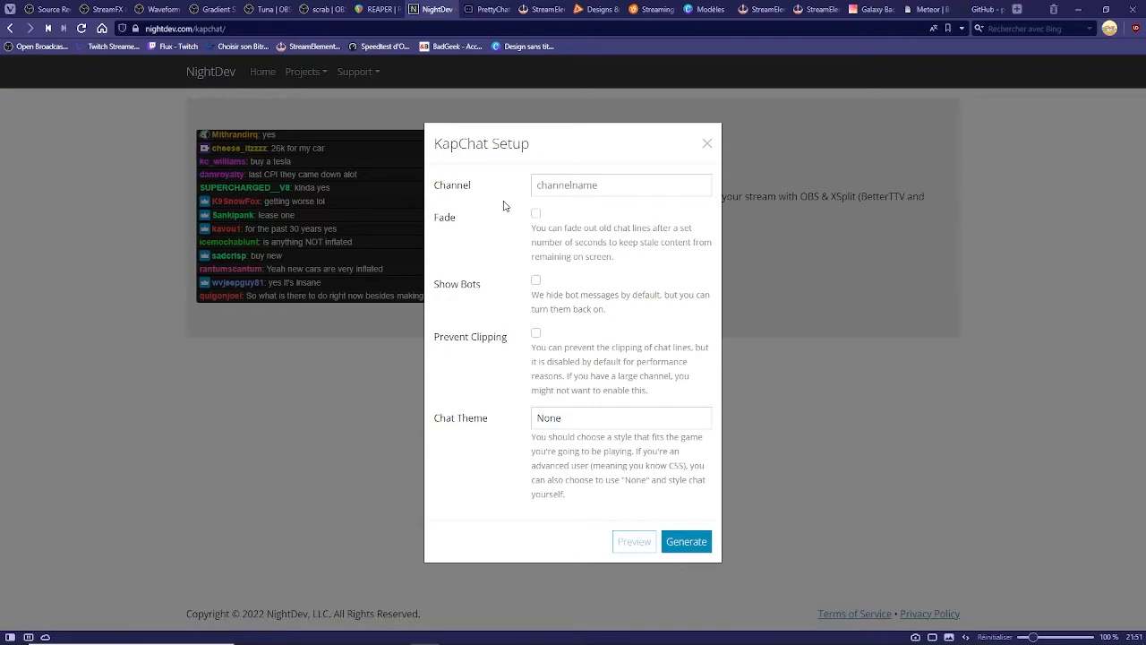
Generate a KapChat URL for the channel badgeek with the Dark chat theme and copy it.
left_click(681, 191)
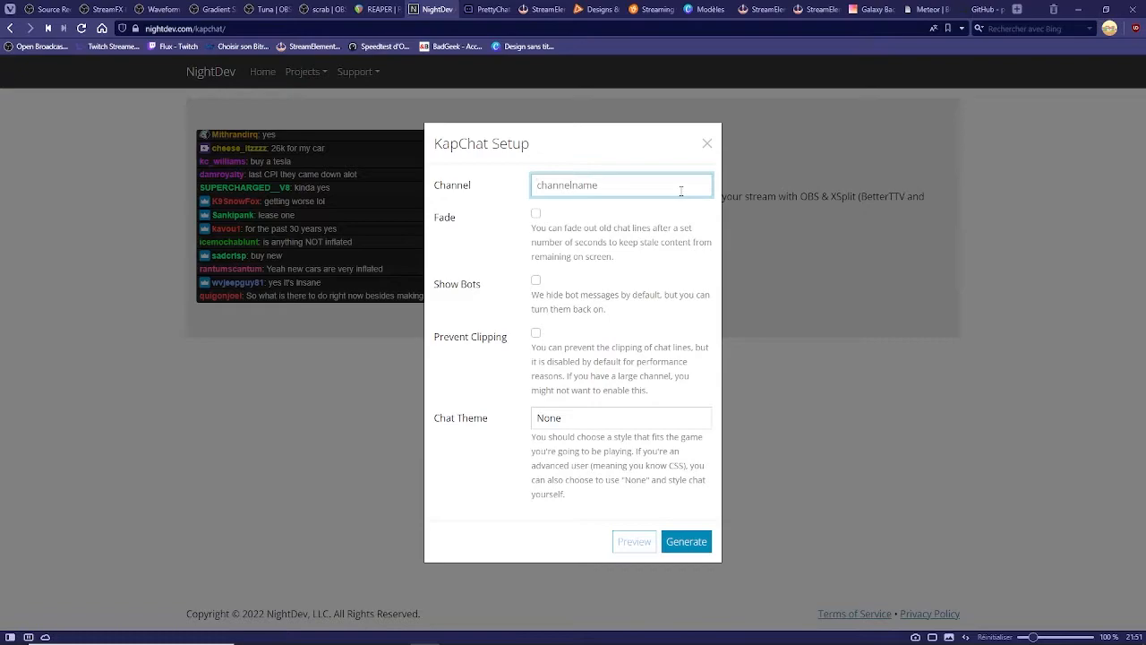
type("badgeek")
left_click(628, 418)
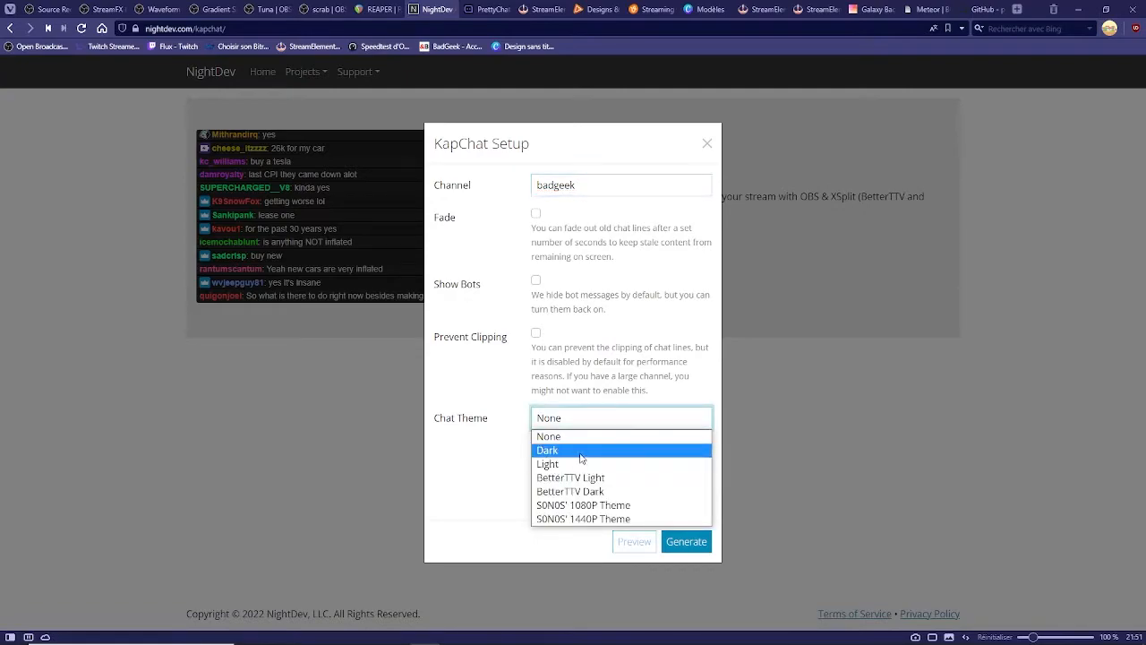
left_click(571, 450)
left_click(686, 542)
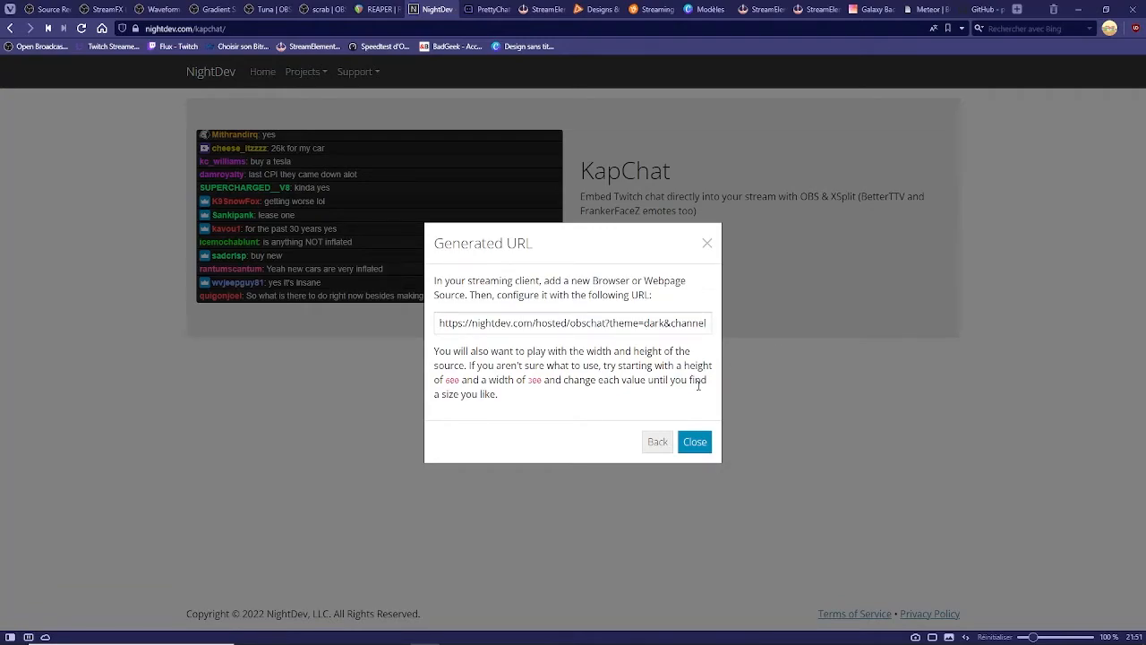
left_click(641, 322)
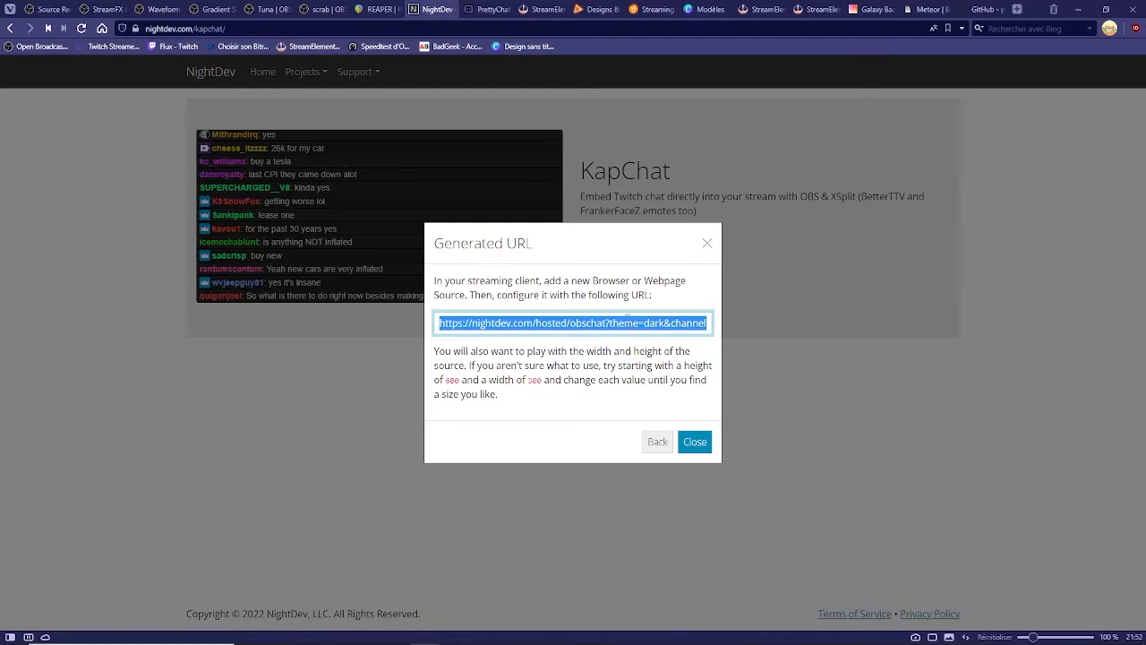
left_click(692, 440)
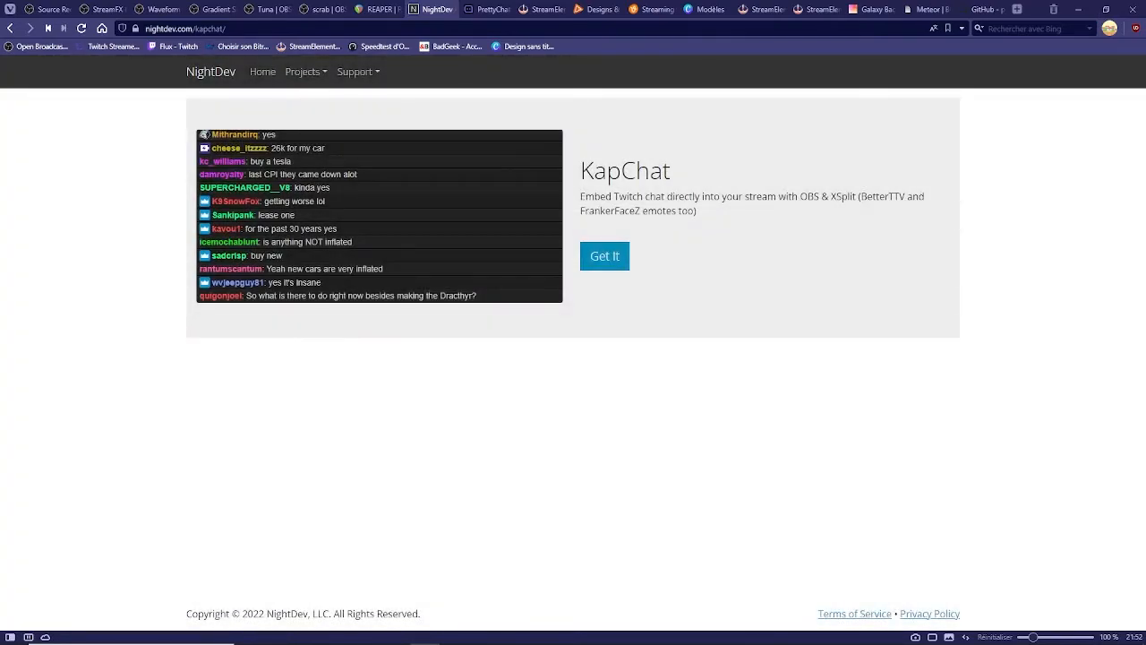
Switch to OBS, move the Chatroom source to about 1234 px from the canvas's left edge, and hide it.
mouse_move(396, 633)
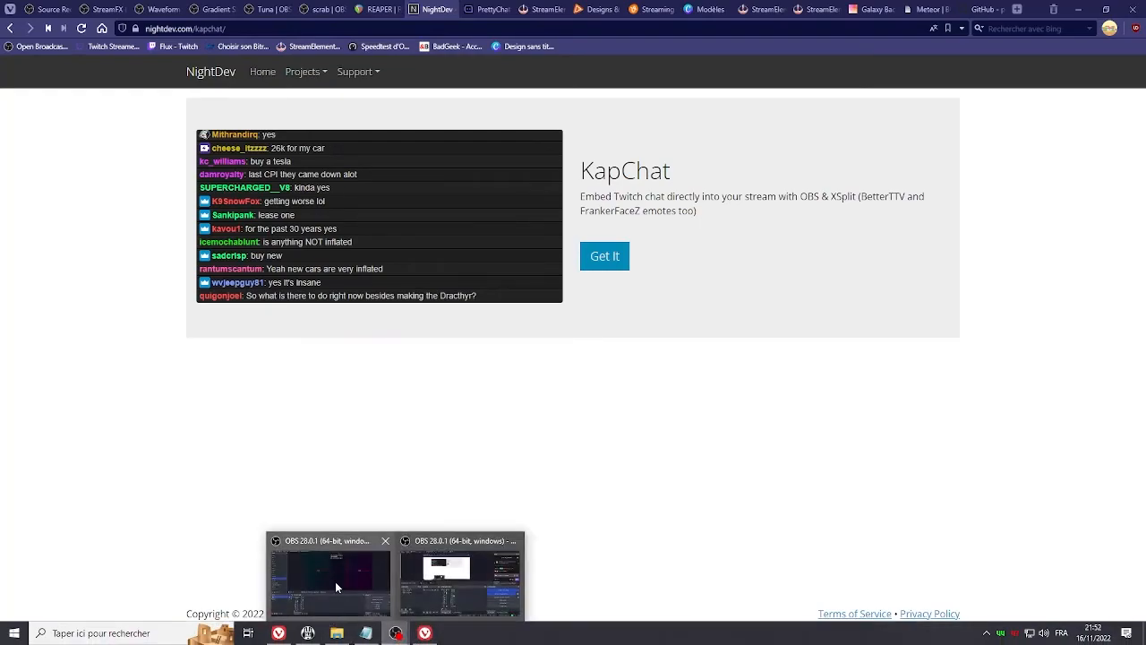
left_click(335, 584)
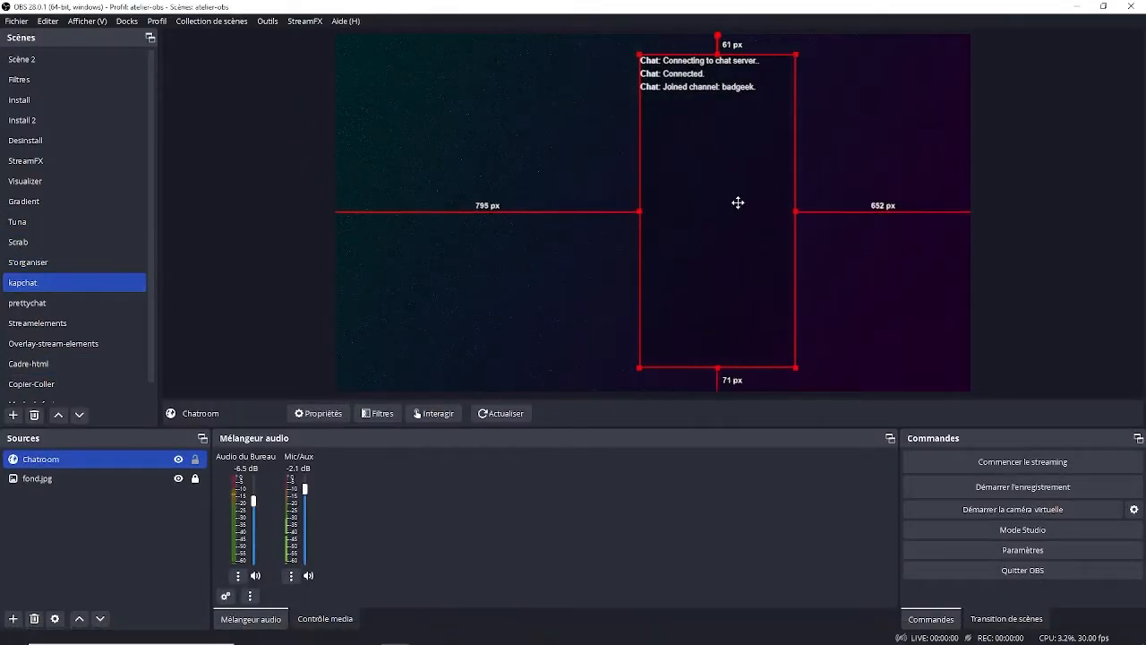
left_click_drag(738, 202, 833, 199)
left_click(177, 459)
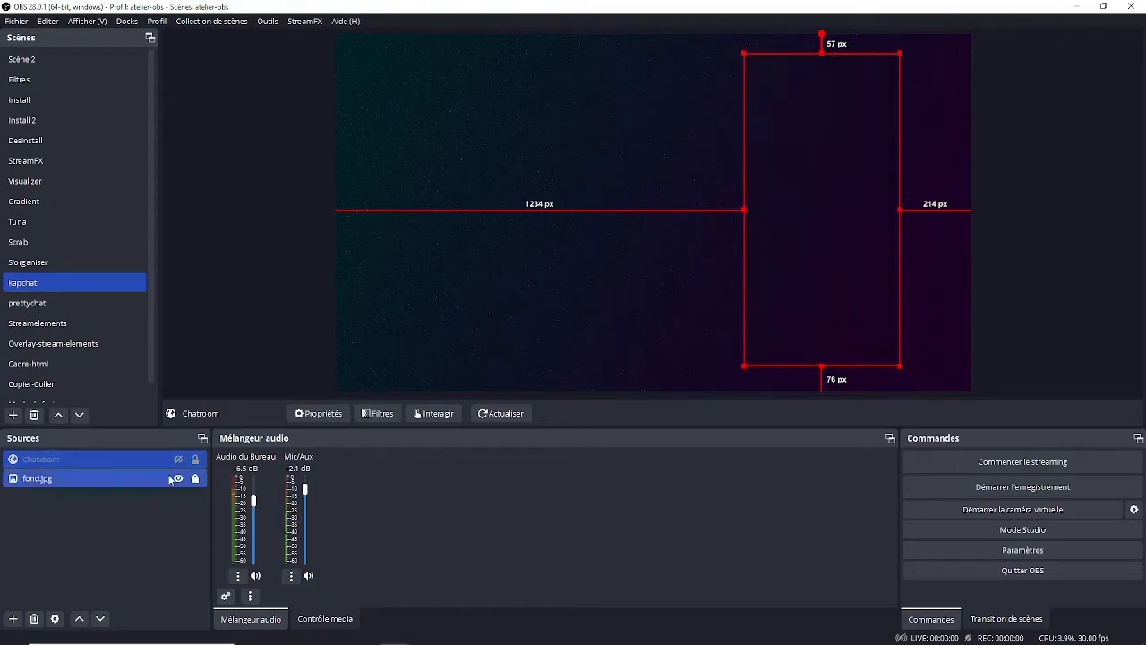
left_click(142, 545)
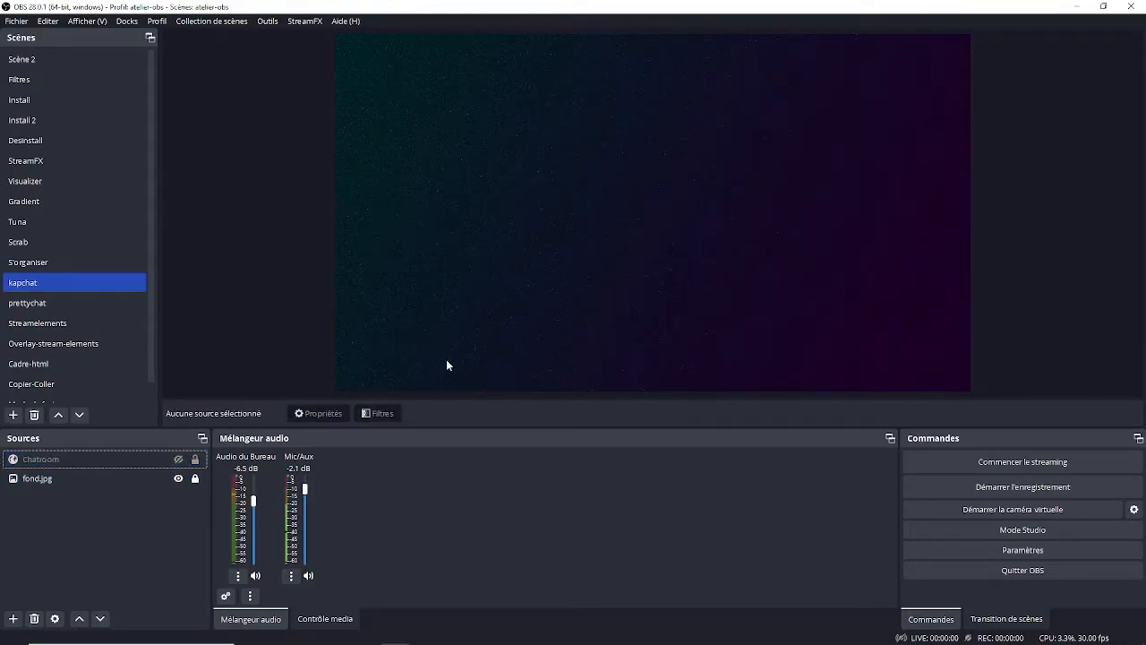
Add a new browser source named chatroom-badgeek to the kapchat scene.
left_click(13, 618)
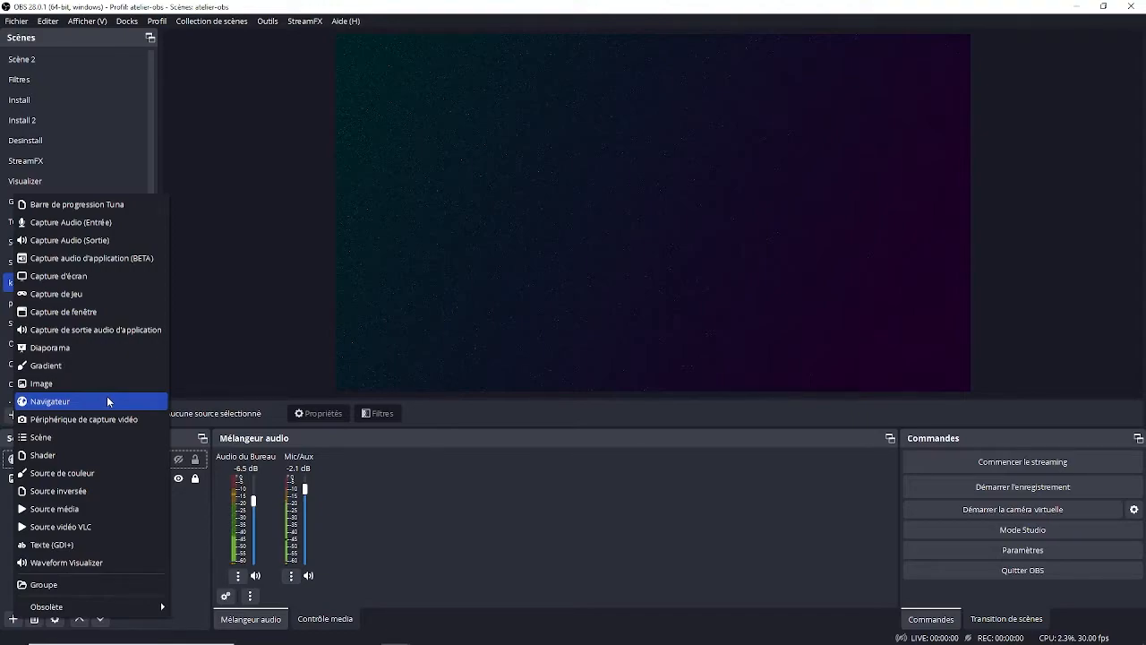
left_click(106, 401)
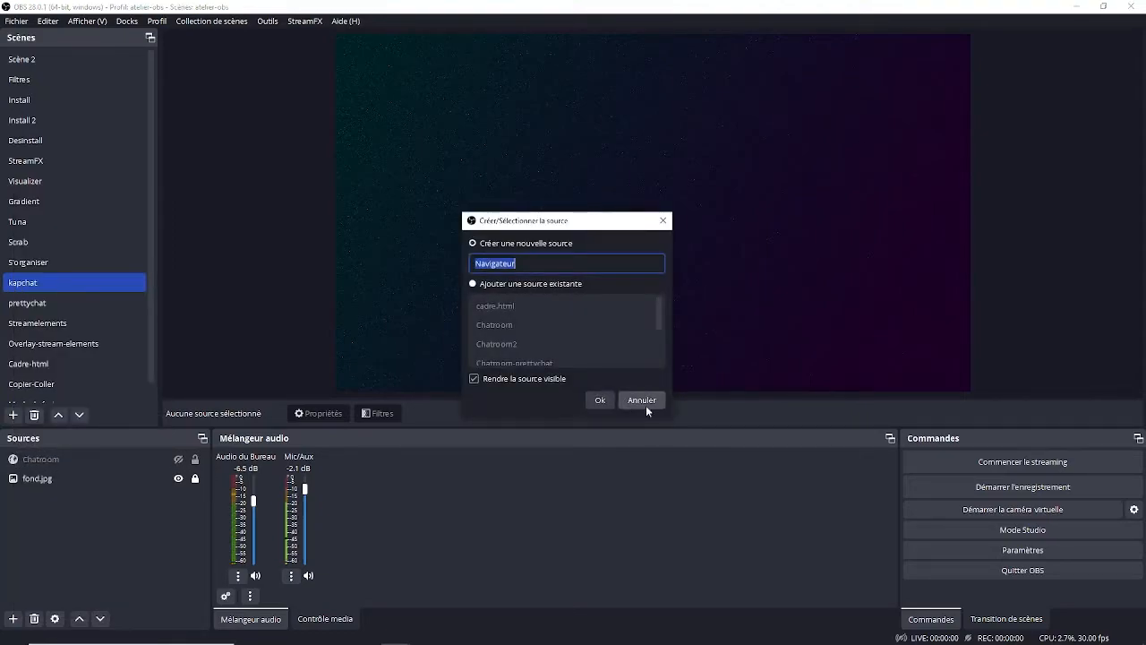
type("chatroo")
key("BackSpace")
key("BackSpace")
key("BackSpace")
type("room")
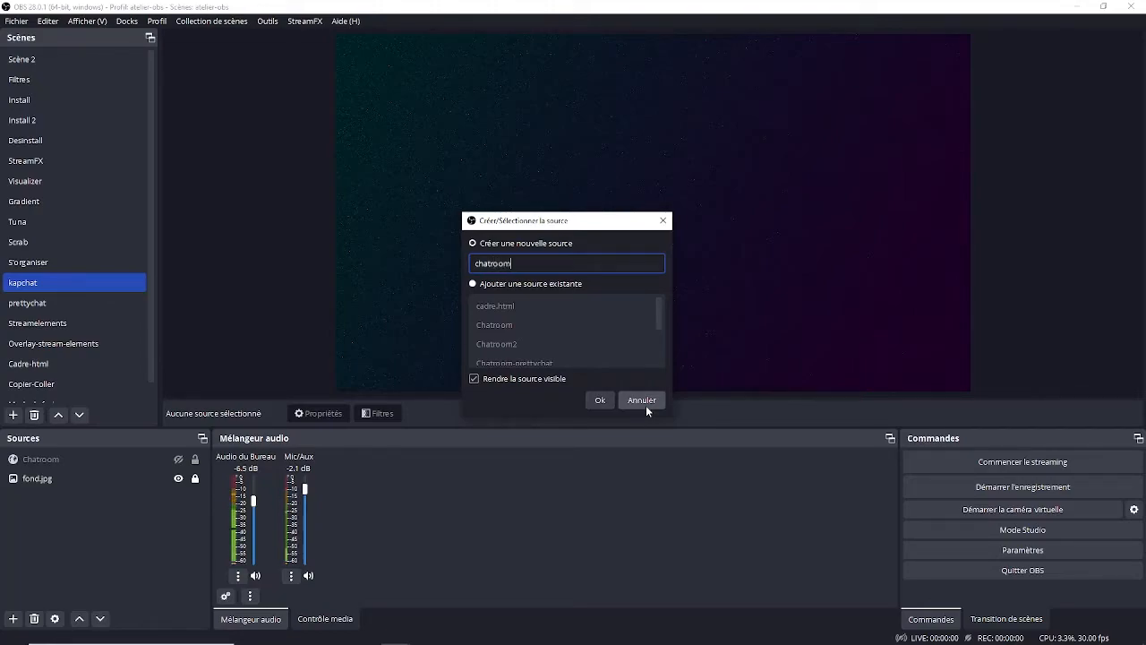
type("-badgeek")
left_click(598, 400)
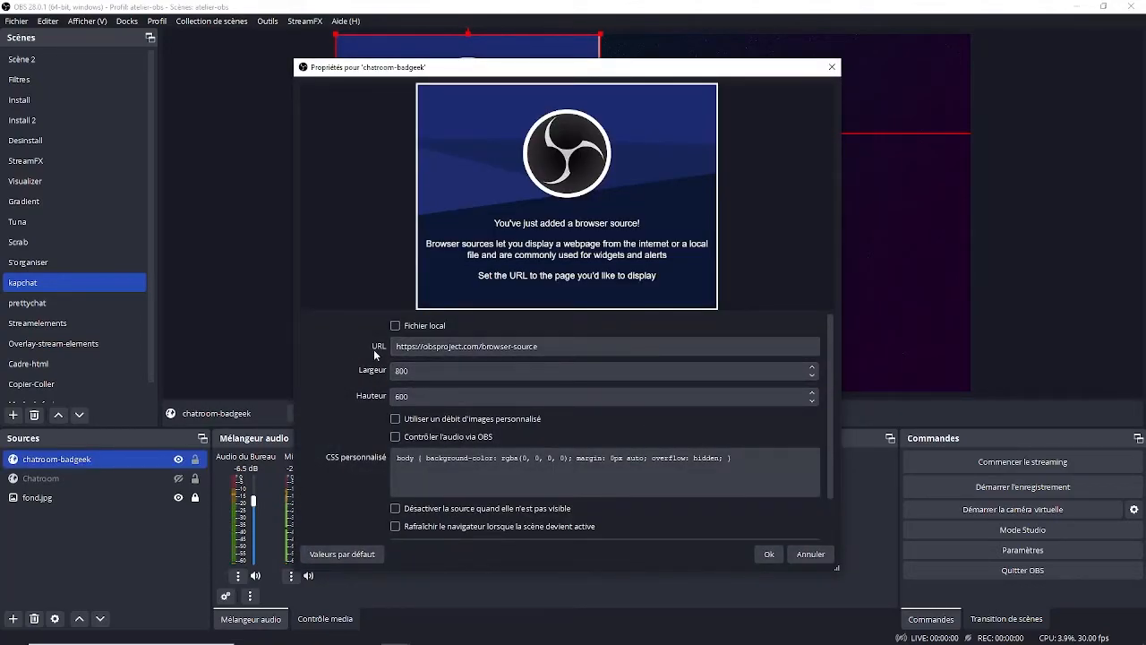
Configure chatroom-badgeek with the copied KapChat URL, a width of 400 and a height of 800.
triple_click(466, 344)
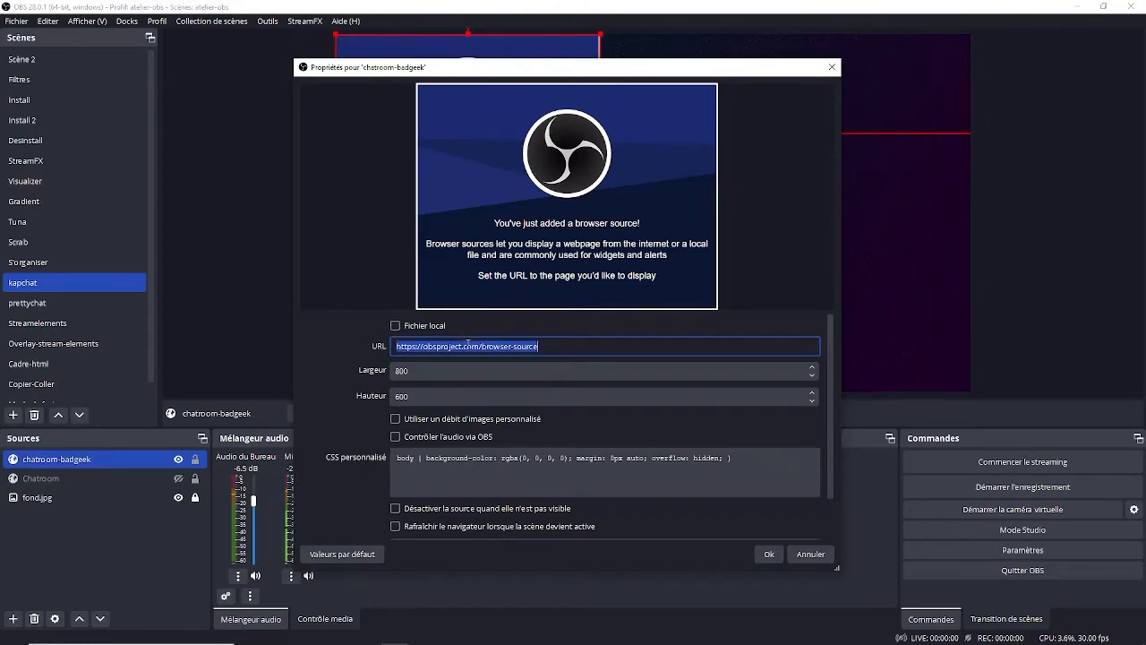
type("https://nightdev.com/hosted/obschat?theme=dark&channel=badgeek&fade=false&bot_activity=false&prevent_clipping=false")
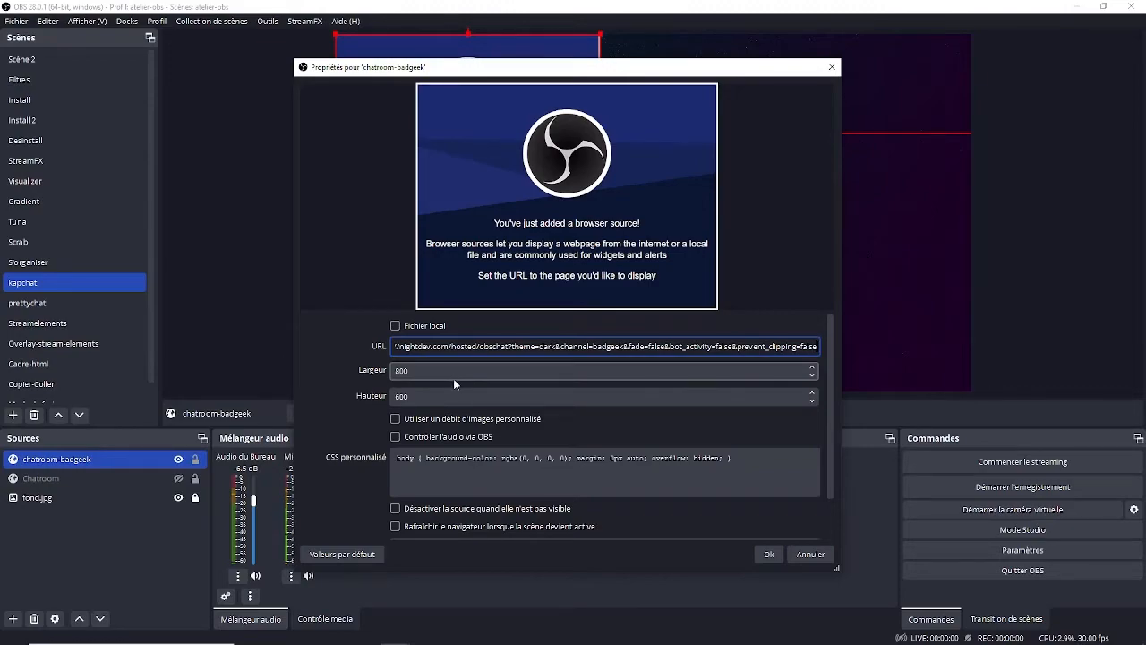
double_click(467, 374)
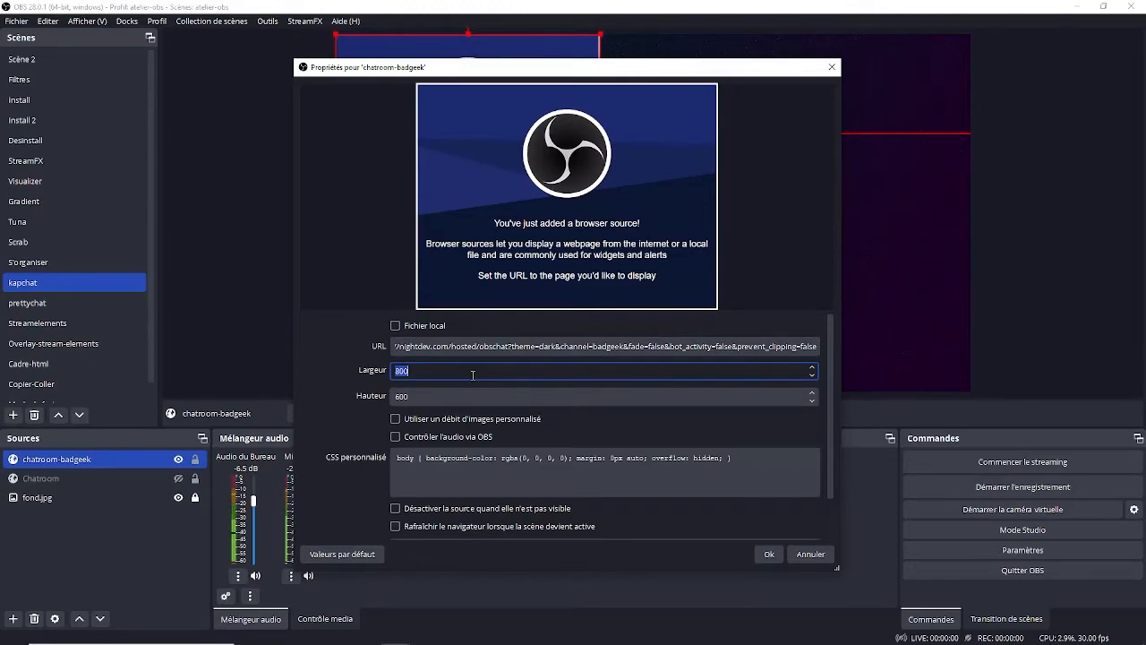
type("400")
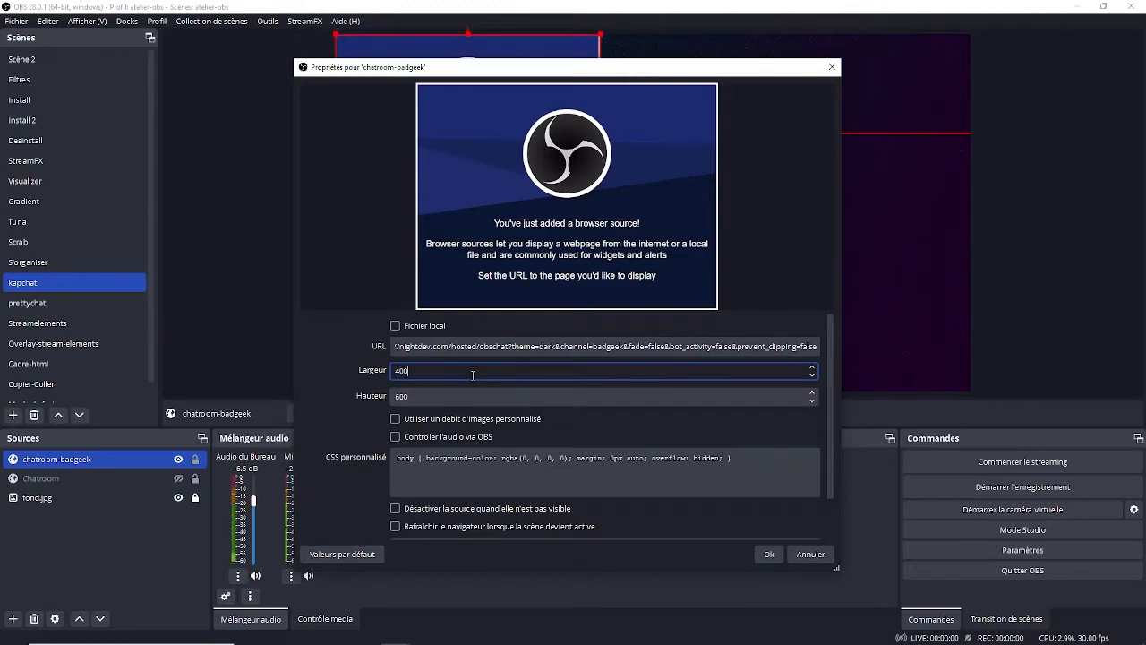
double_click(420, 398)
type("800")
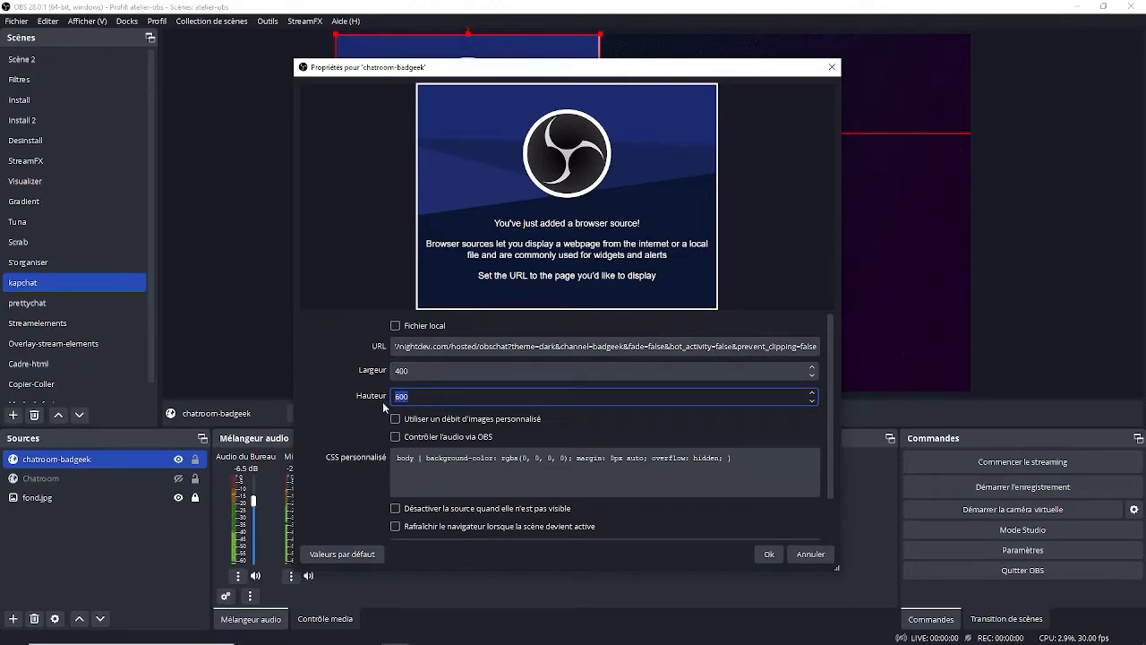
left_click(769, 553)
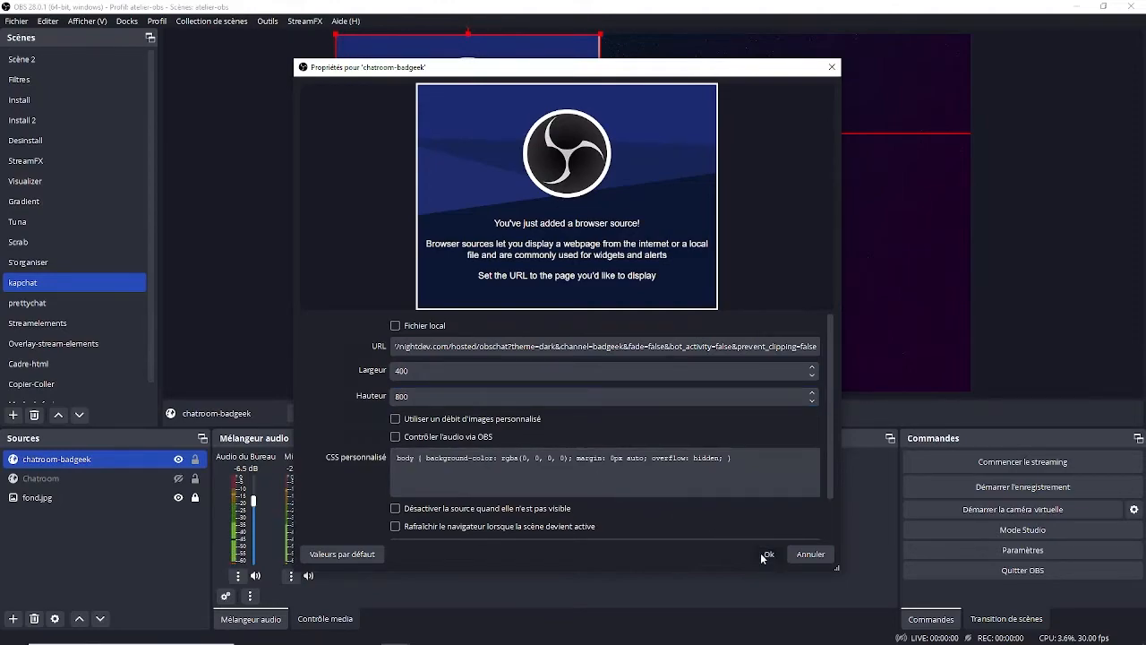
Shrink the chatroom-badgeek source slightly and centre it on the canvas.
left_click_drag(404, 123, 561, 168)
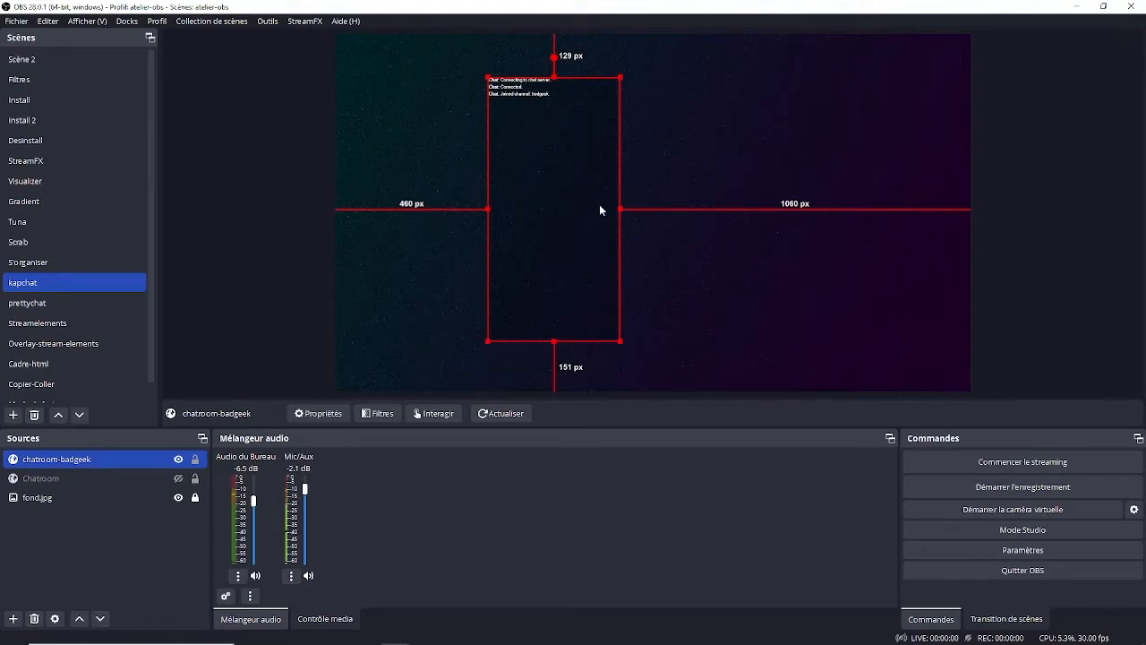
left_click_drag(622, 207, 618, 167)
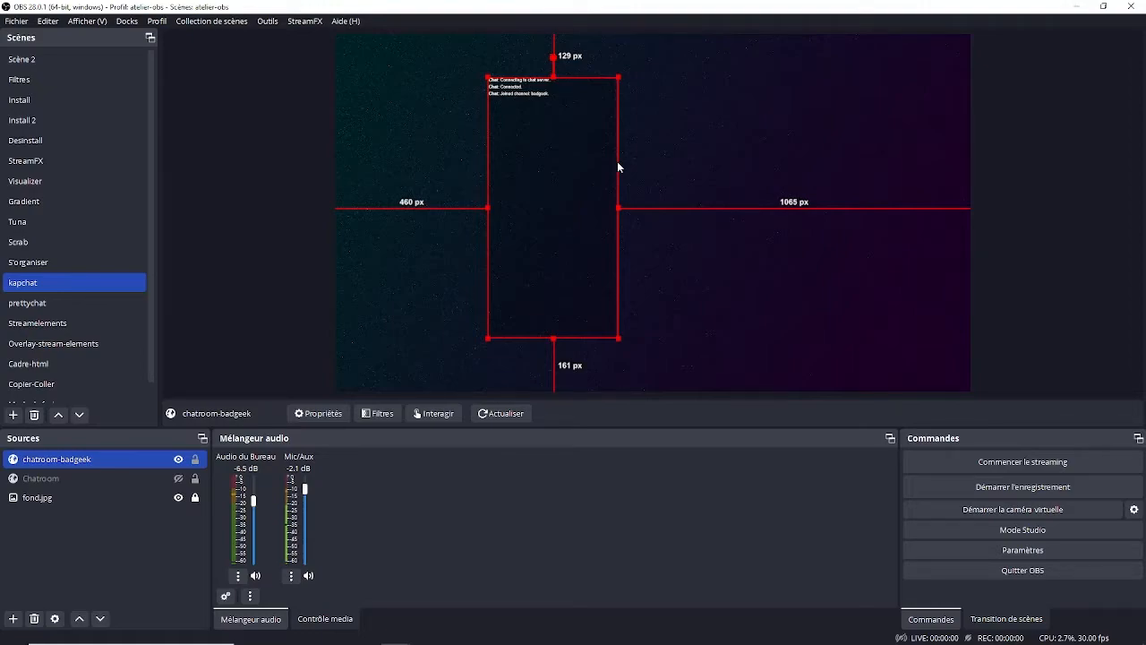
left_click_drag(589, 146, 671, 144)
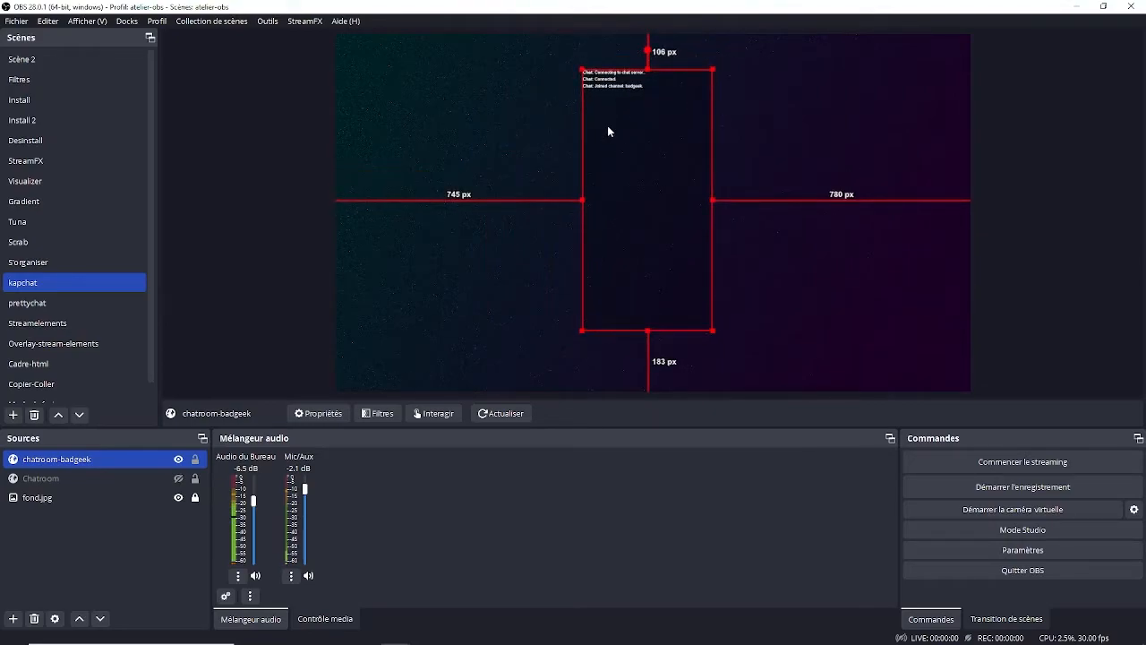
key("ctrl+d")
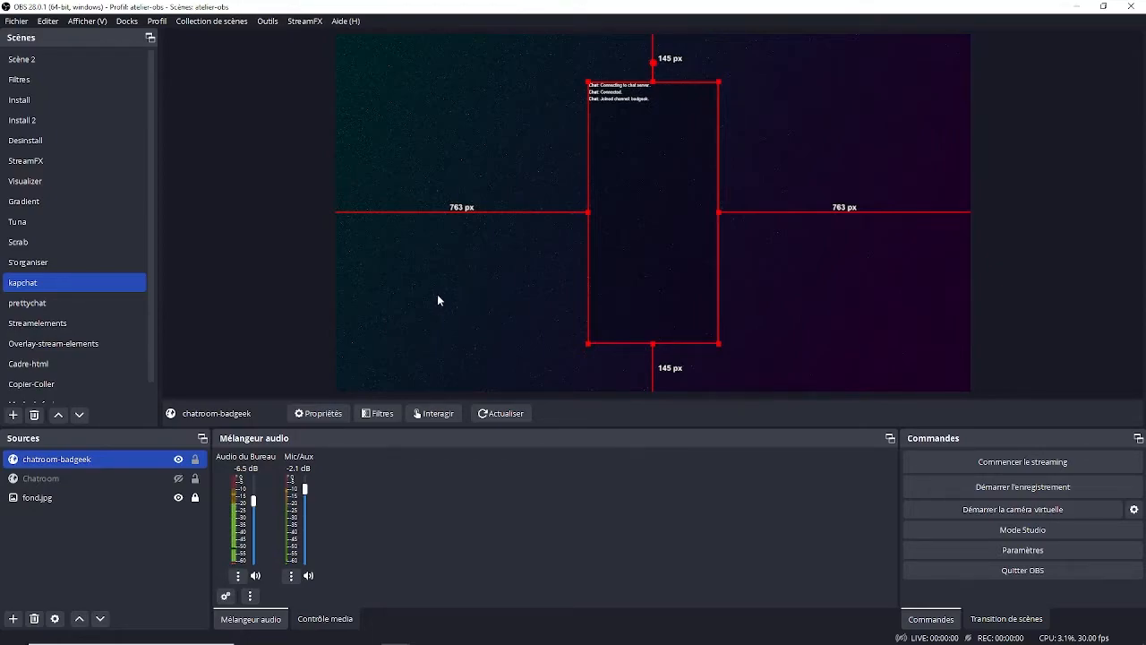
Switch to the PrettyChat site in the browser and enter badgeek as the Twitch username.
mouse_move(460, 640)
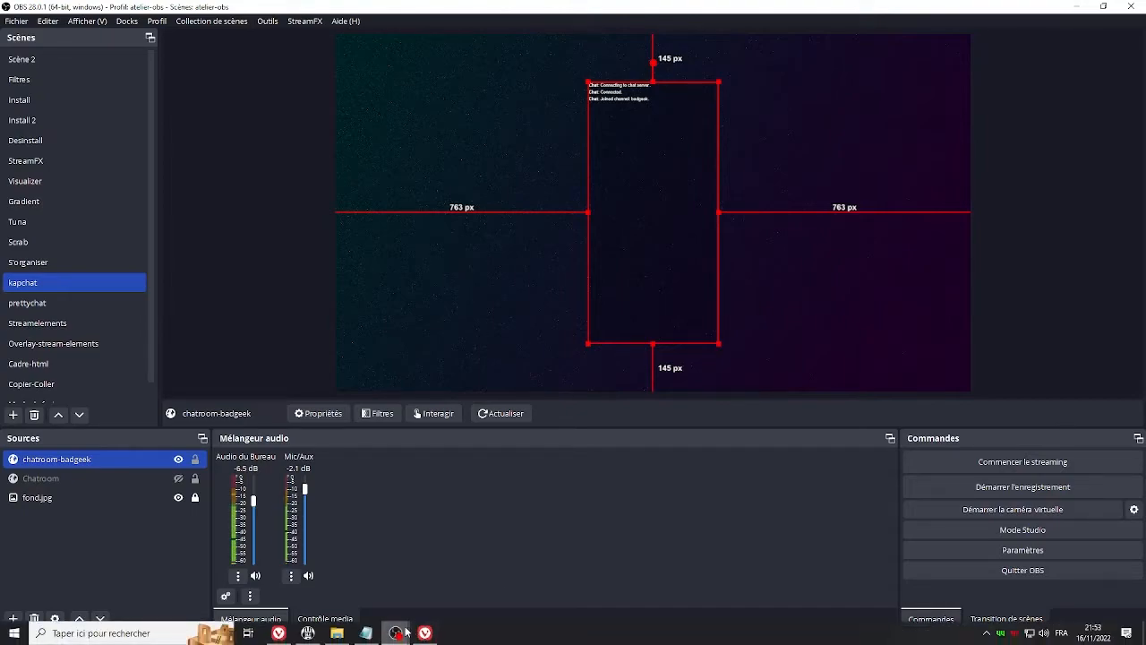
left_click(426, 634)
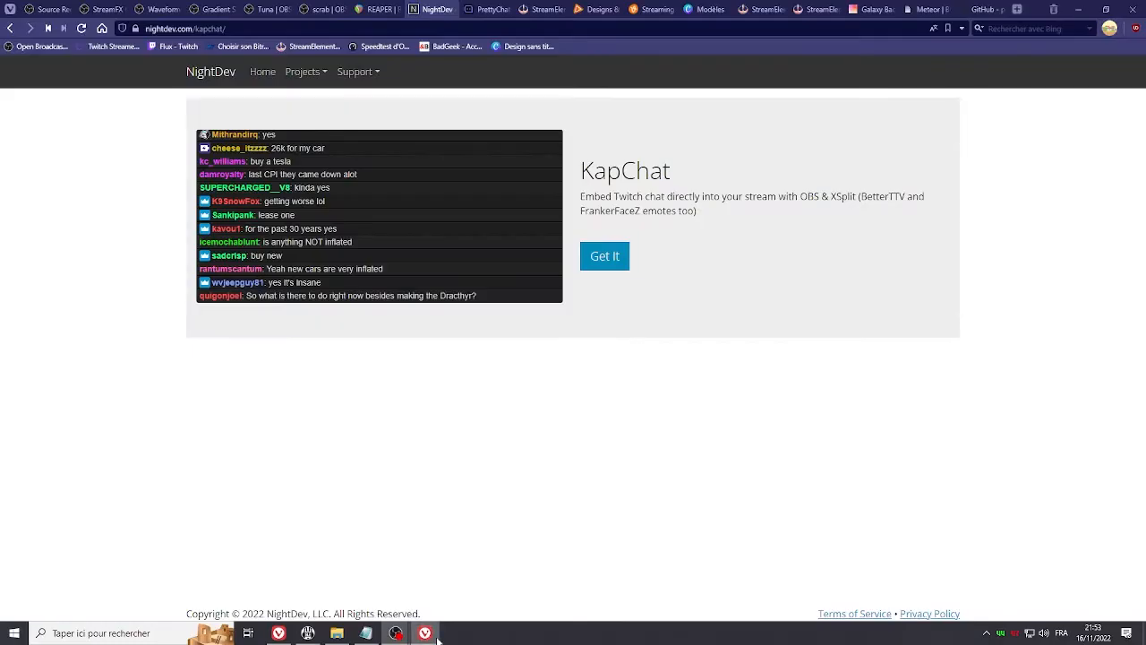
left_click(484, 10)
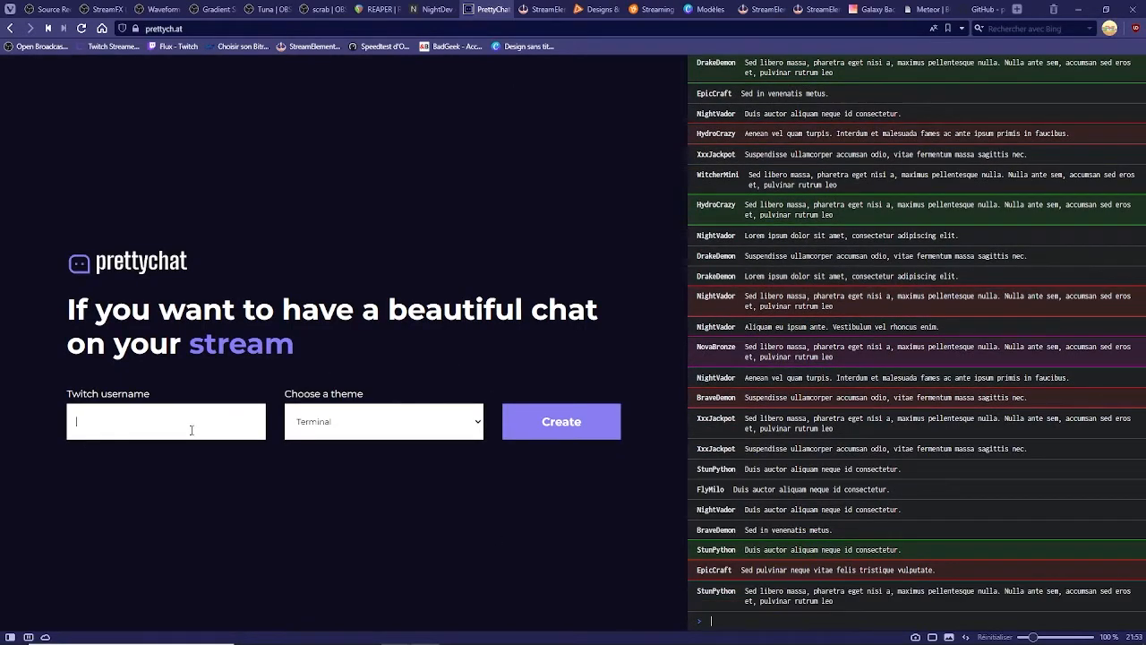
left_click(190, 430)
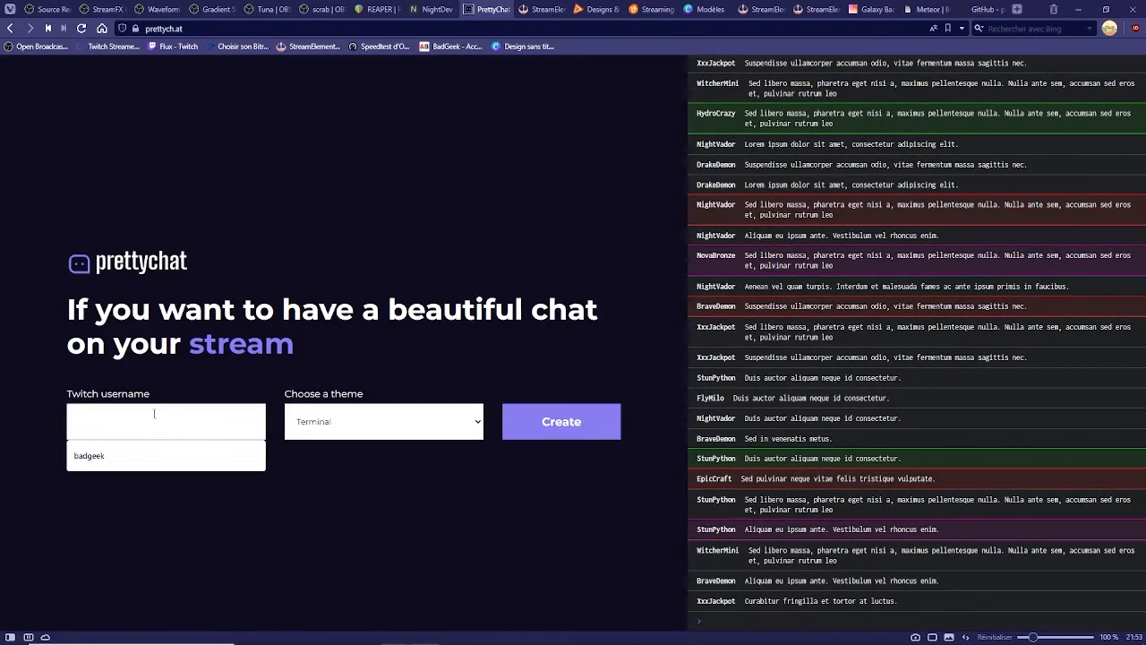
left_click(122, 456)
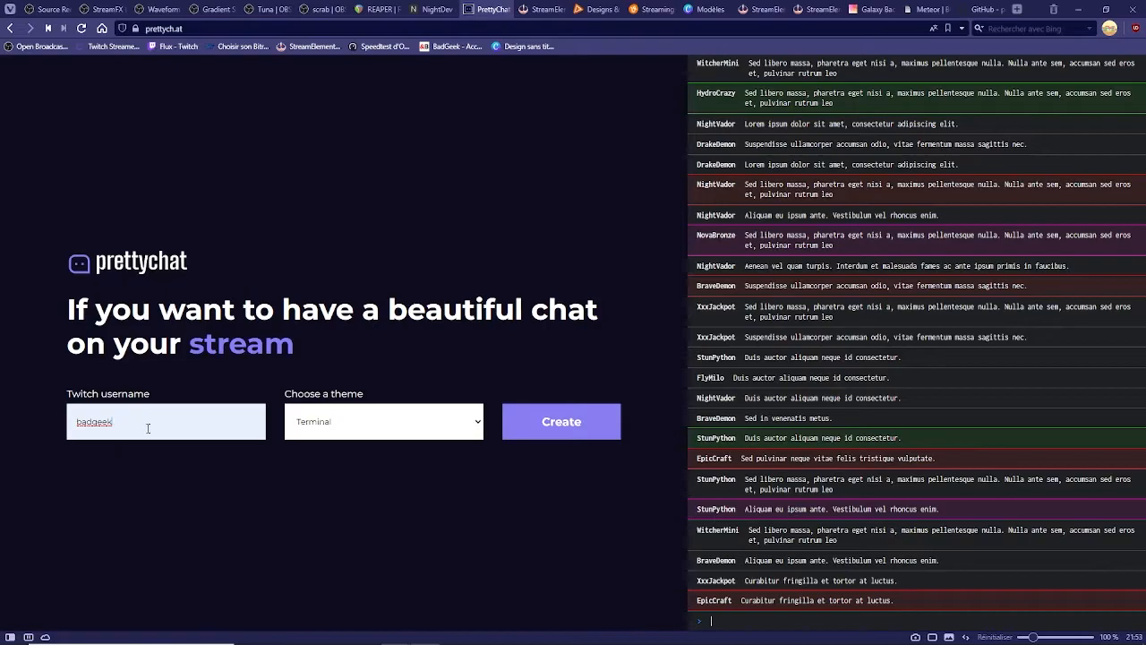
Preview the chat themes from Will through Zyrophr and create the chat with the Zyrophr theme.
left_click(475, 423)
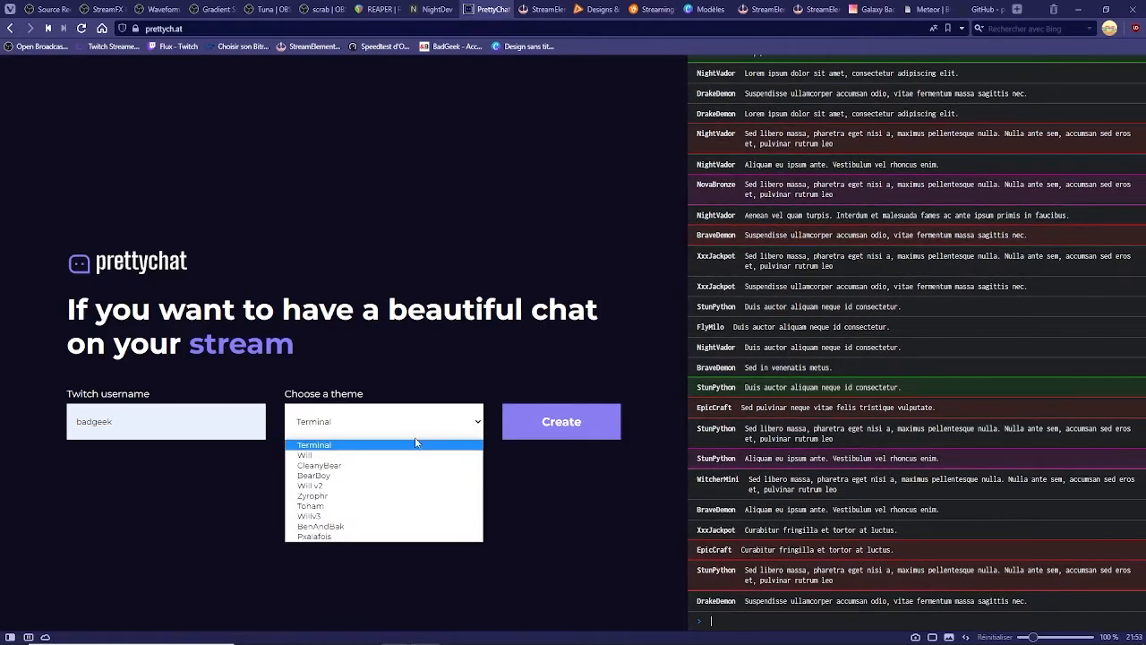
left_click(380, 454)
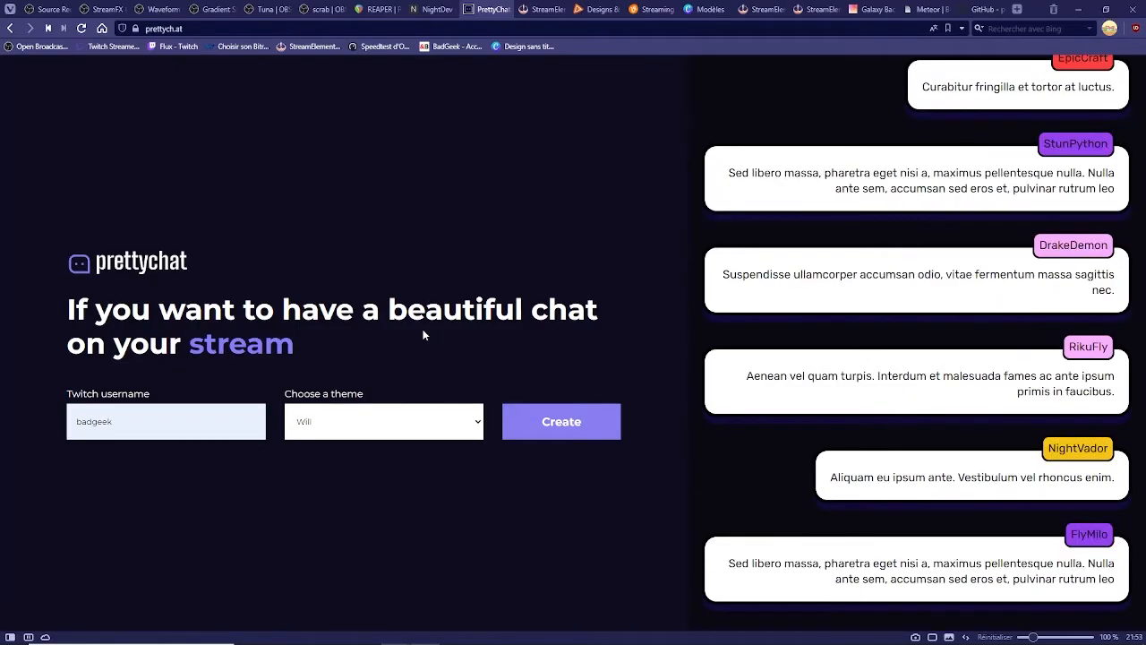
key("Down")
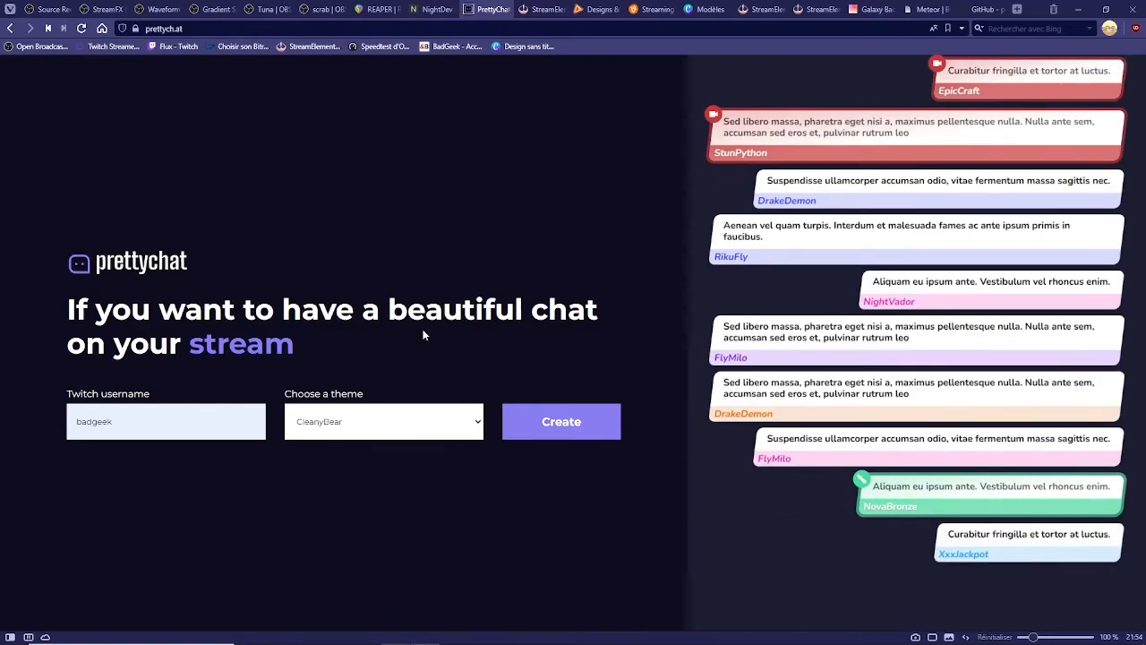
key("Down")
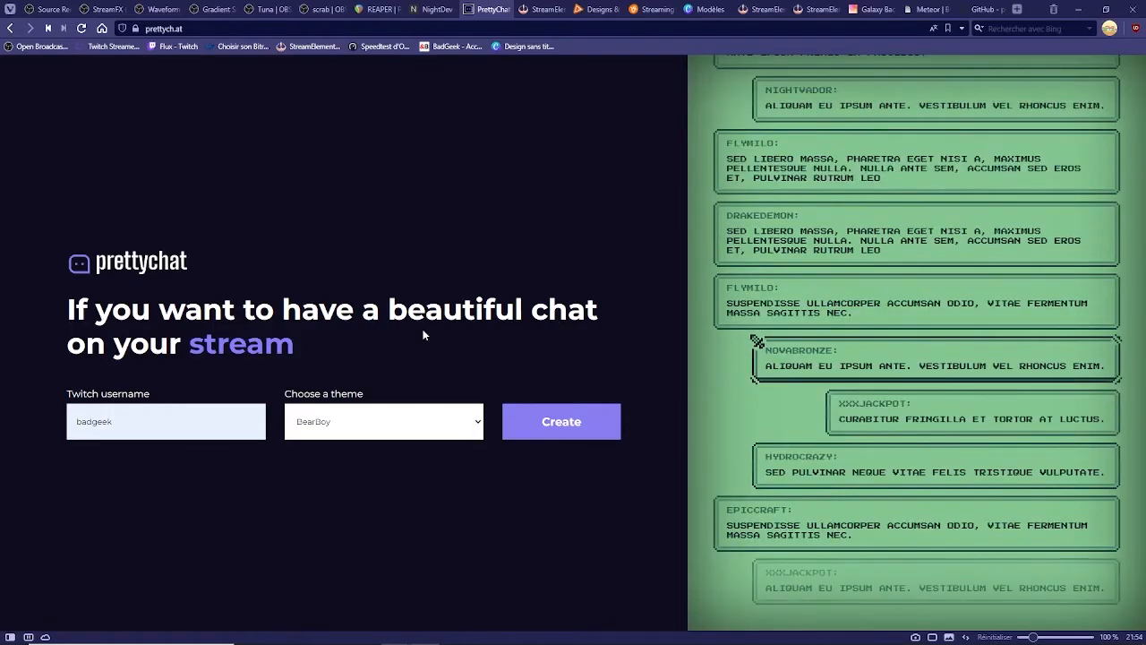
key("Down")
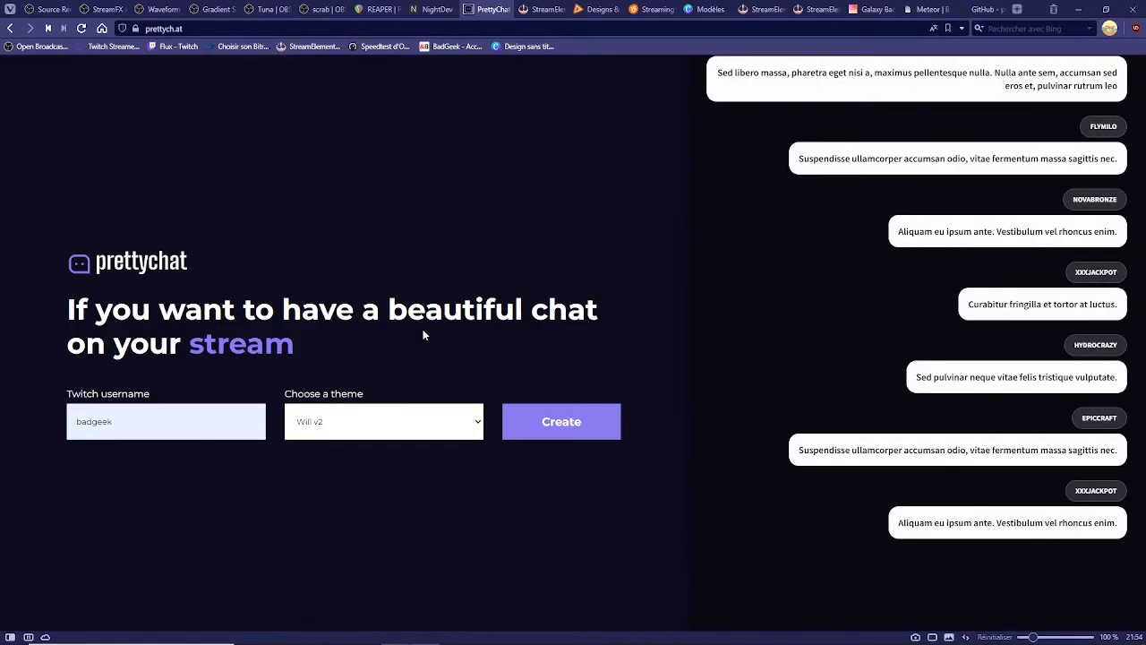
key("Down")
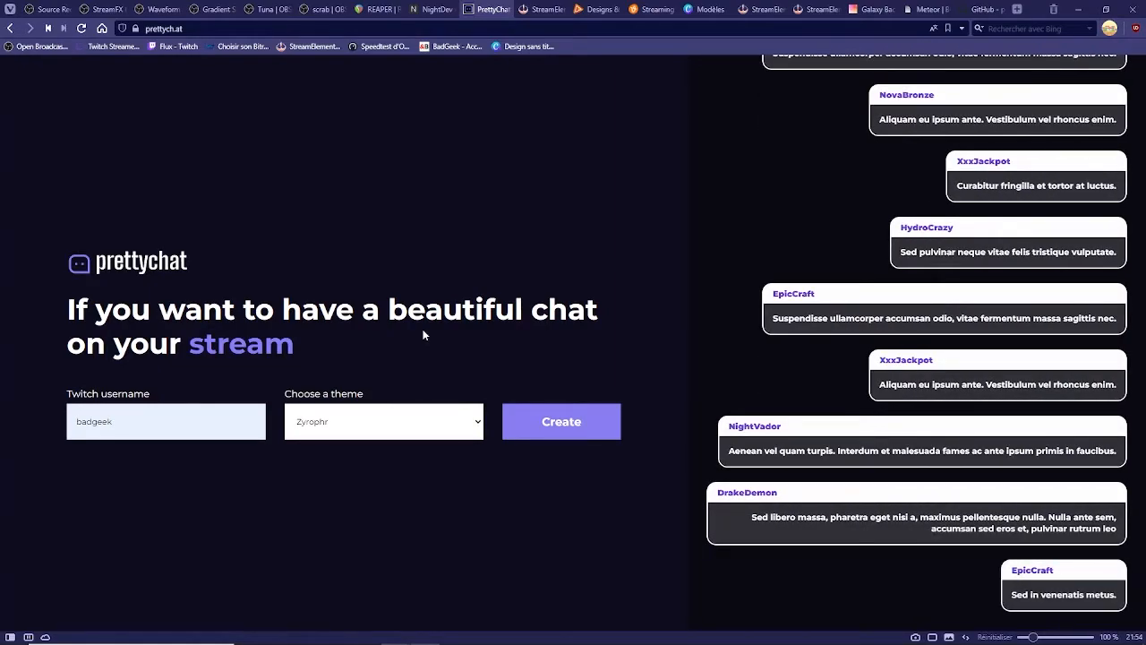
left_click(557, 424)
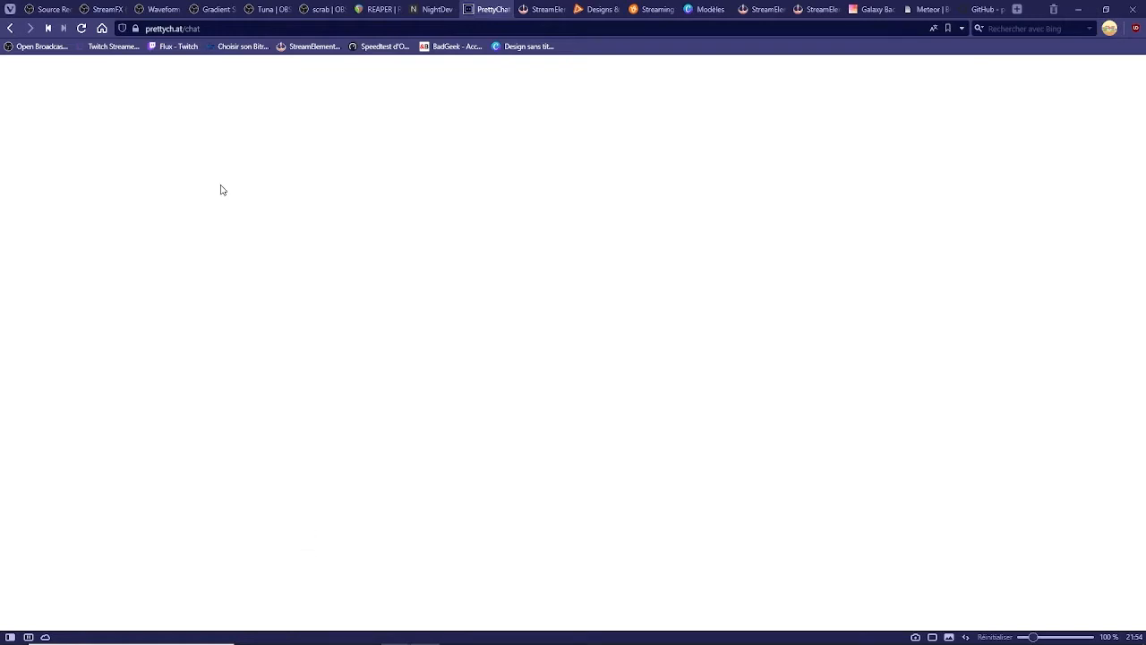
Select the full PrettyChat chat address, then switch to the StreamElements site and open the account dashboard.
left_click(265, 27)
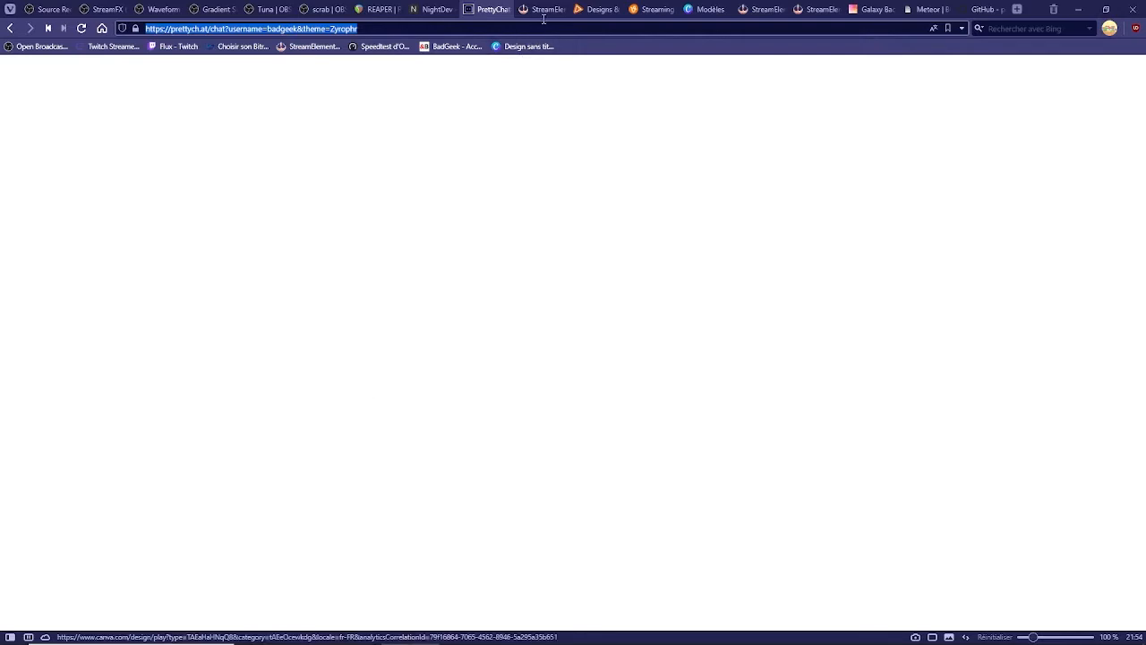
mouse_move(542, 9)
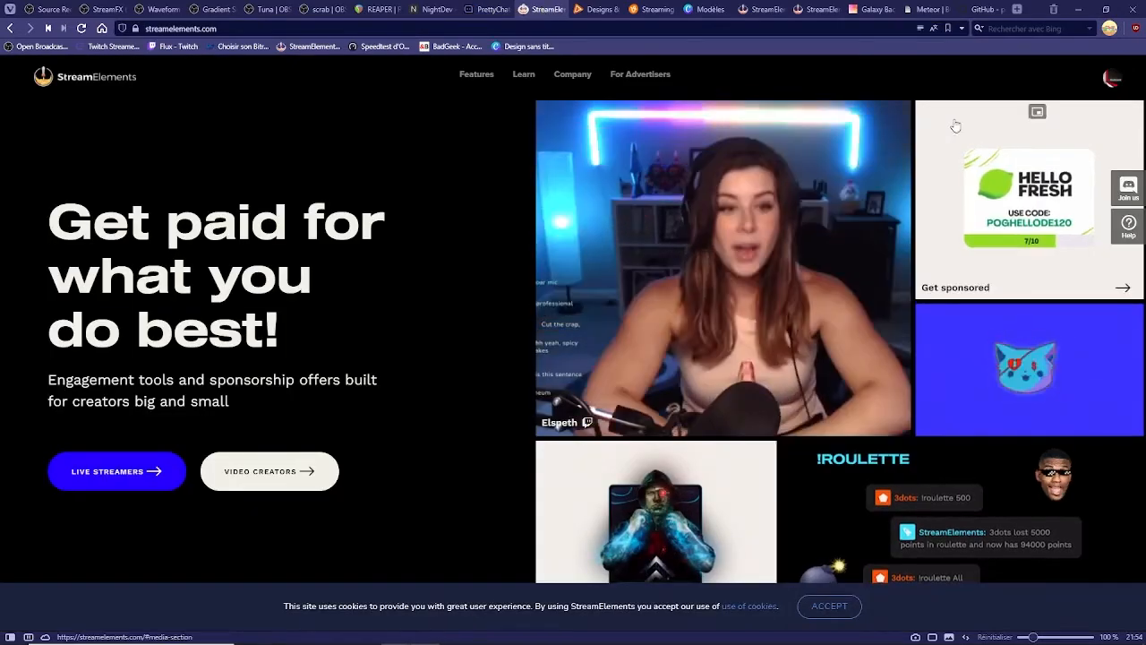
left_click(1113, 79)
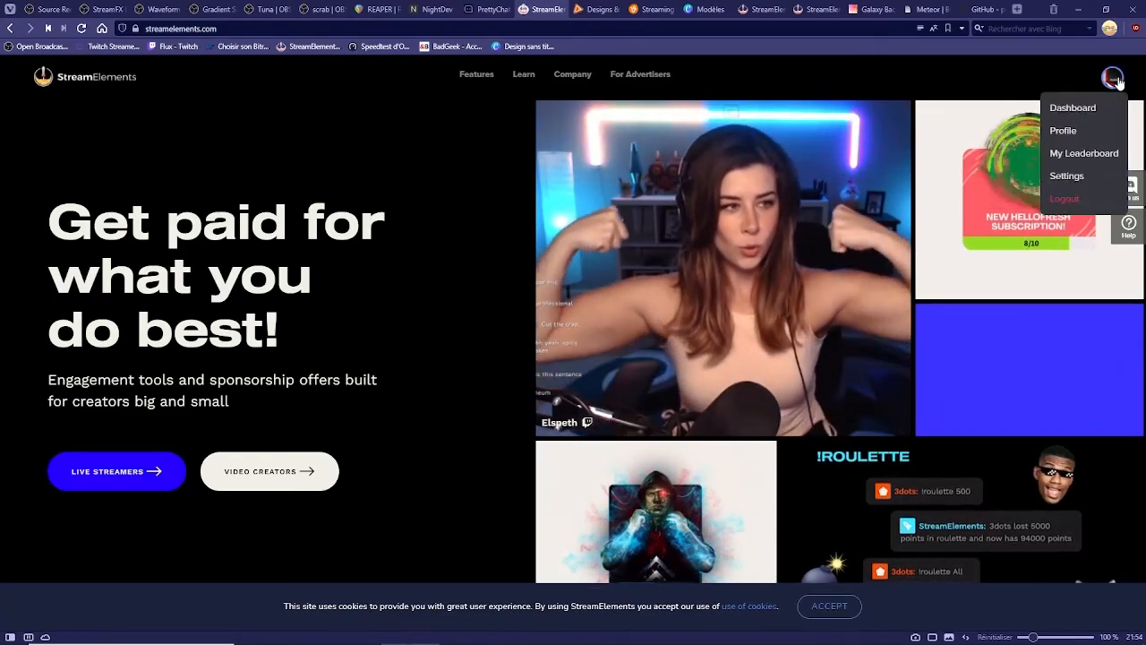
left_click(1072, 107)
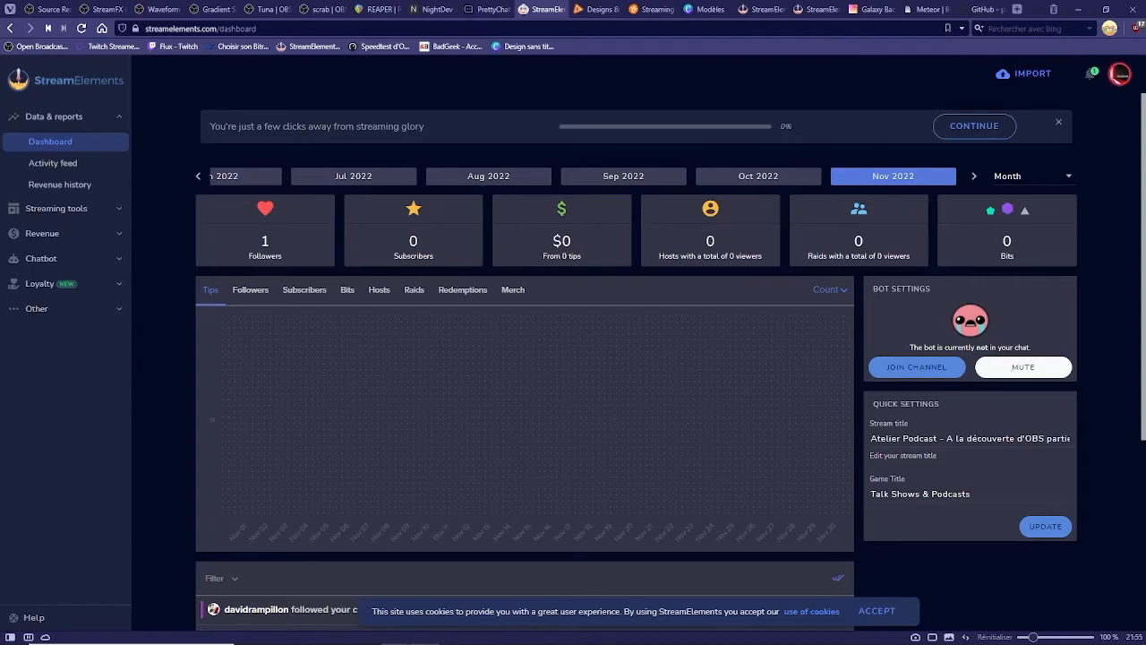
Switch to OBS and show the prettychat scene, then the Streamelements scene.
mouse_move(396, 634)
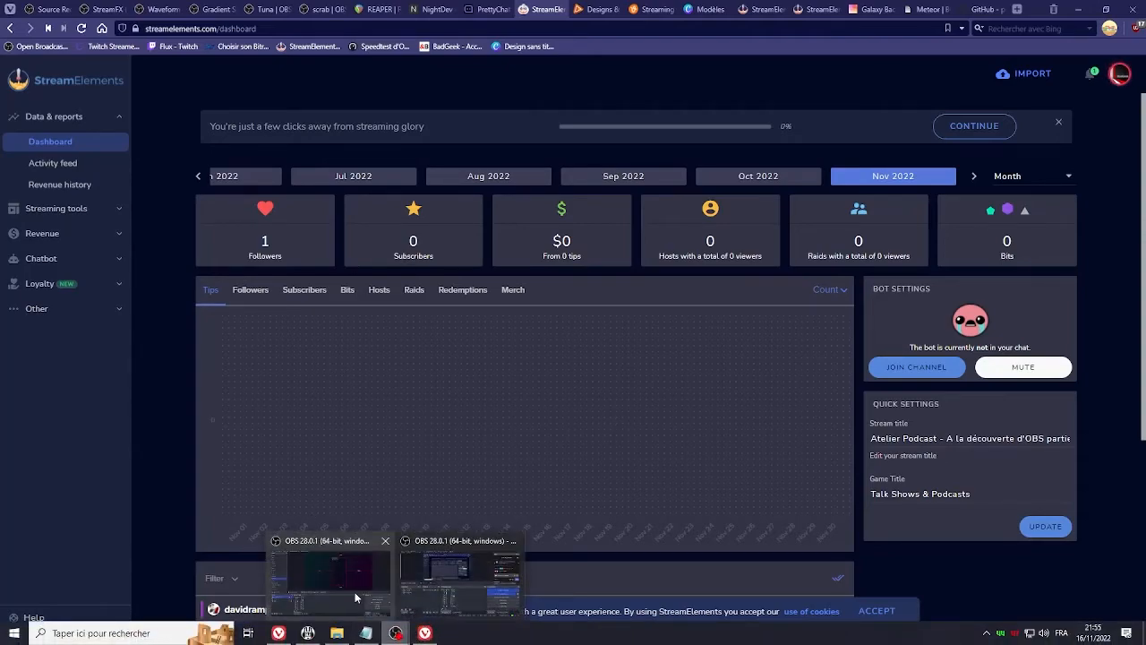
left_click(360, 564)
left_click(102, 301)
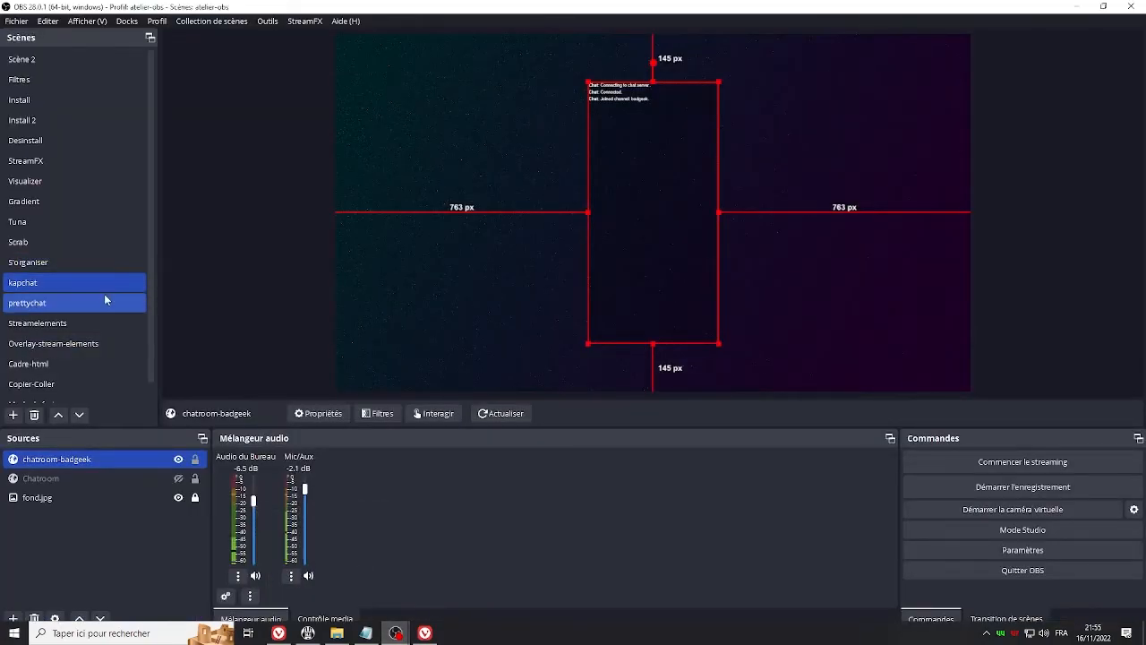
left_click(37, 324)
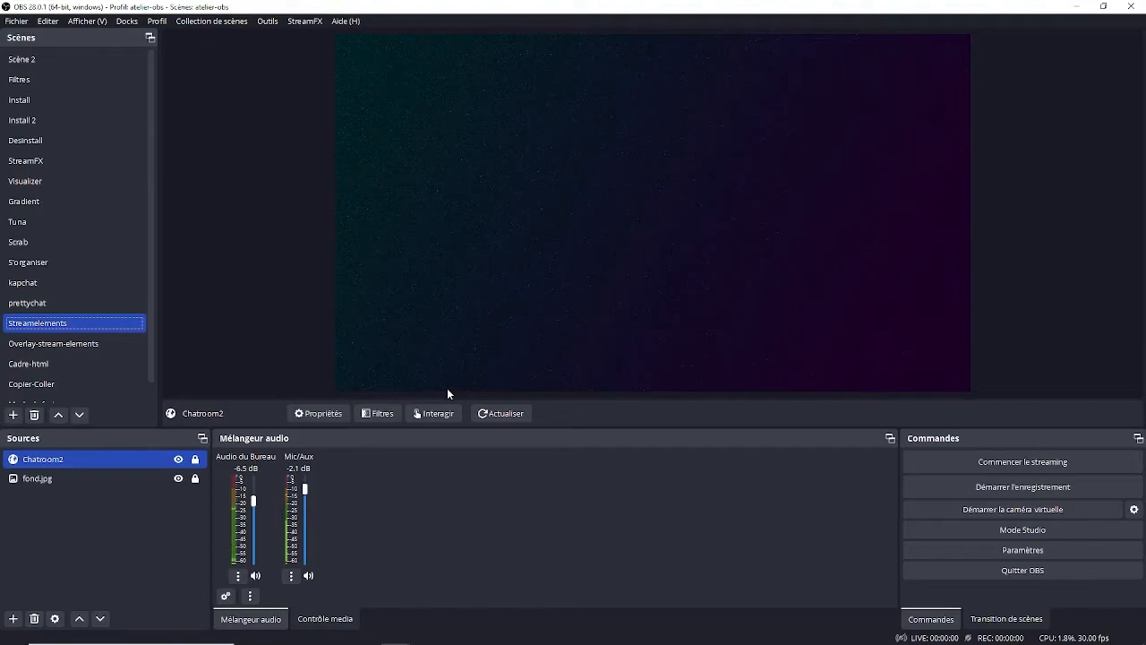
Switch back to the browser and examine the premium Twitch overlay packs on the OWN3D shop page.
mouse_move(577, 642)
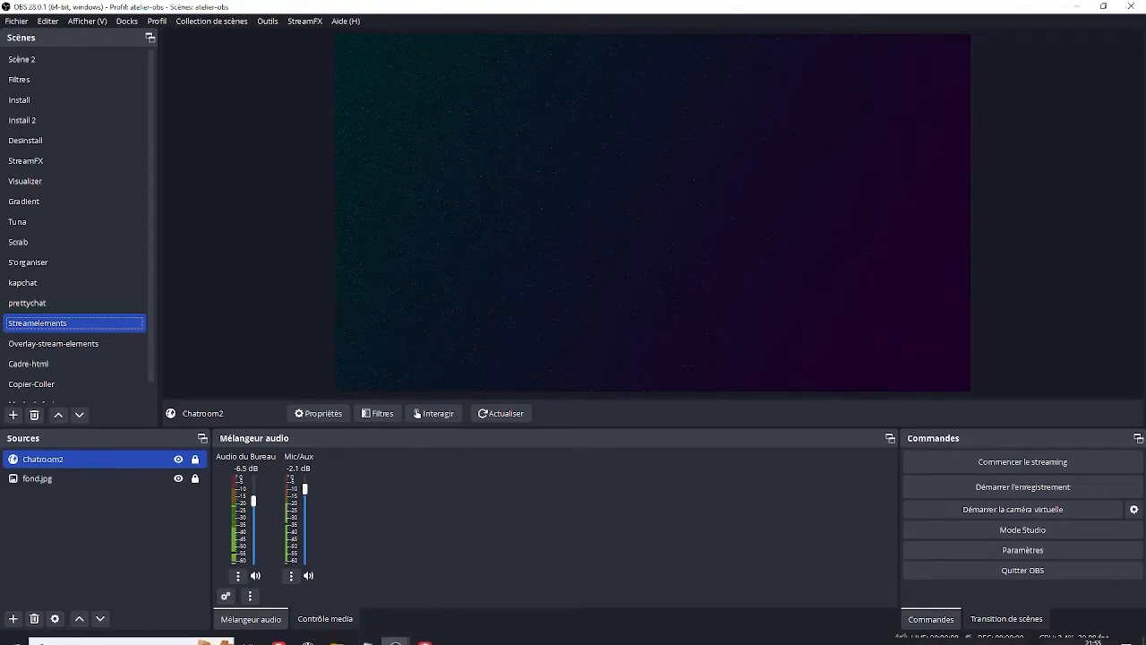
left_click(424, 634)
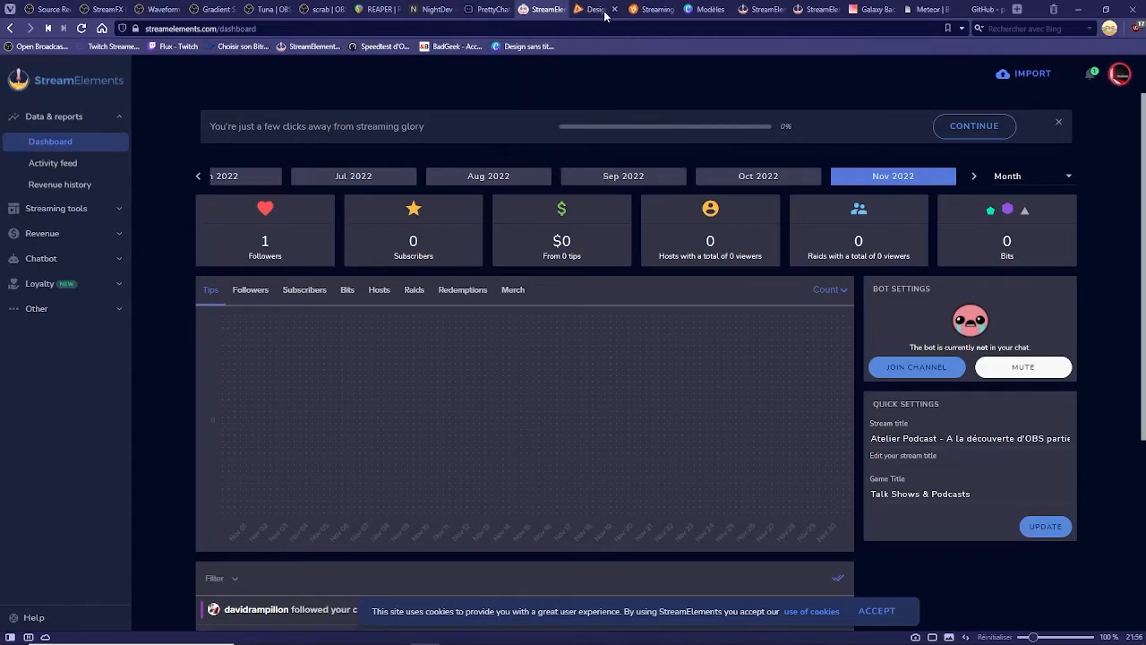
left_click(598, 9)
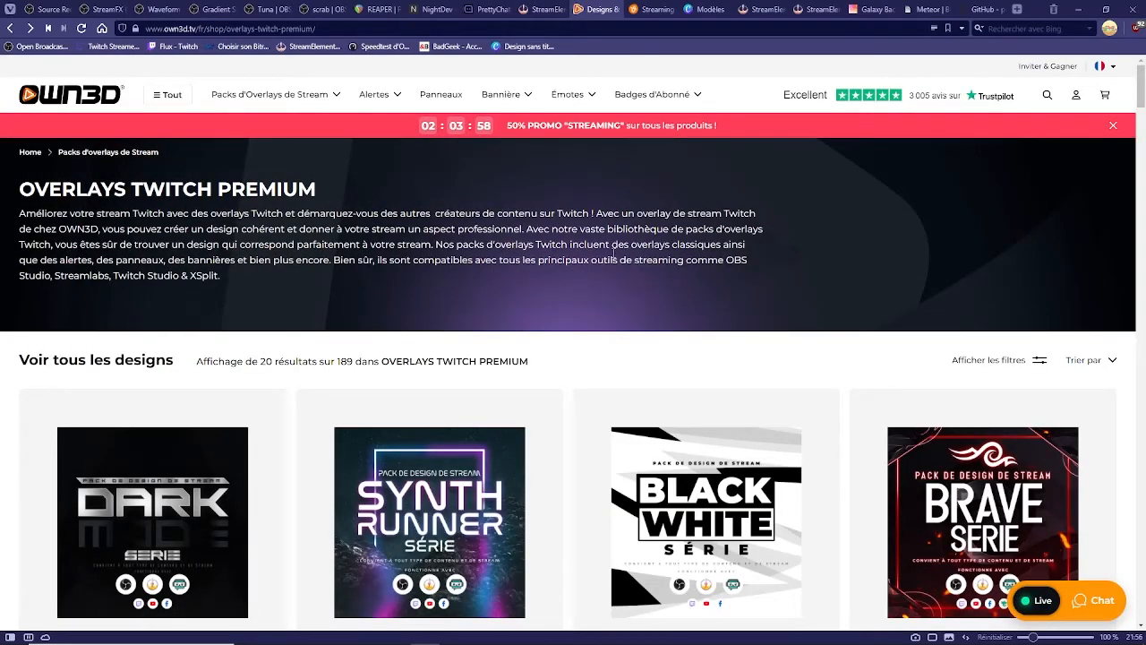
scroll(614, 257, "down", 2)
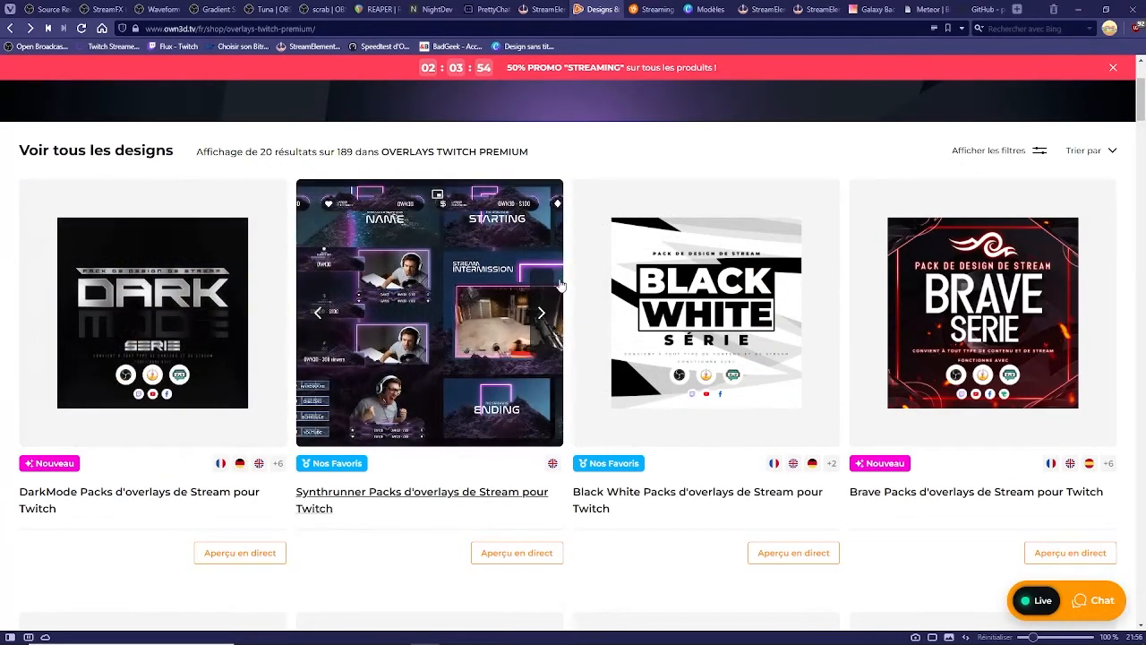
scroll(931, 269, "down", 1)
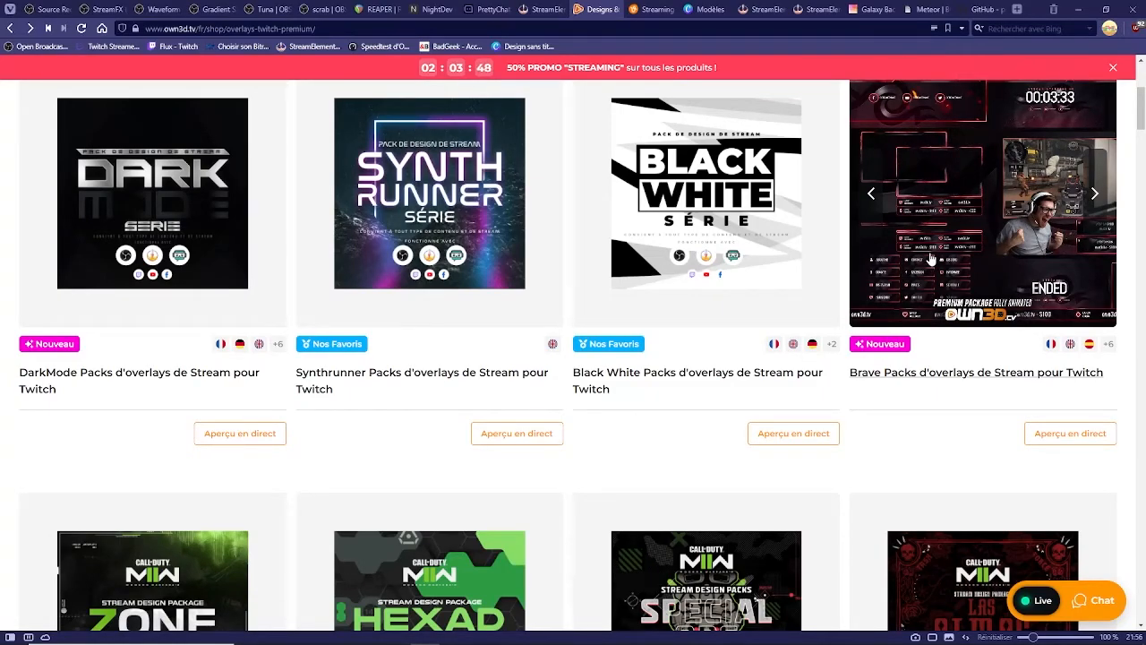
mouse_move(774, 285)
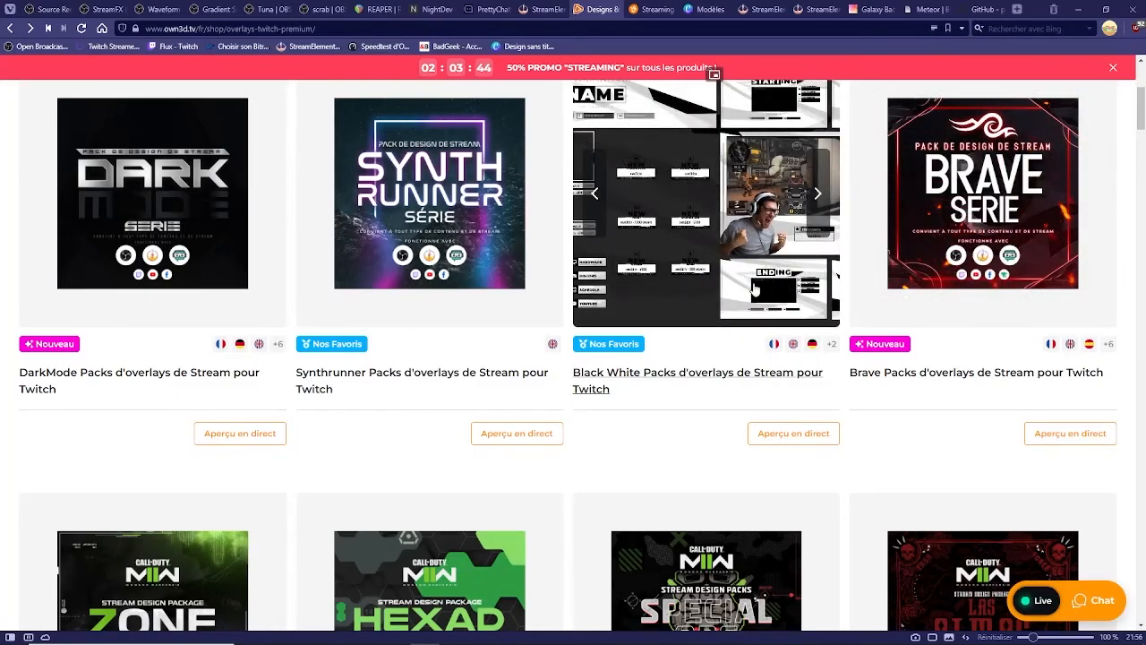
scroll(609, 304, "down", 1)
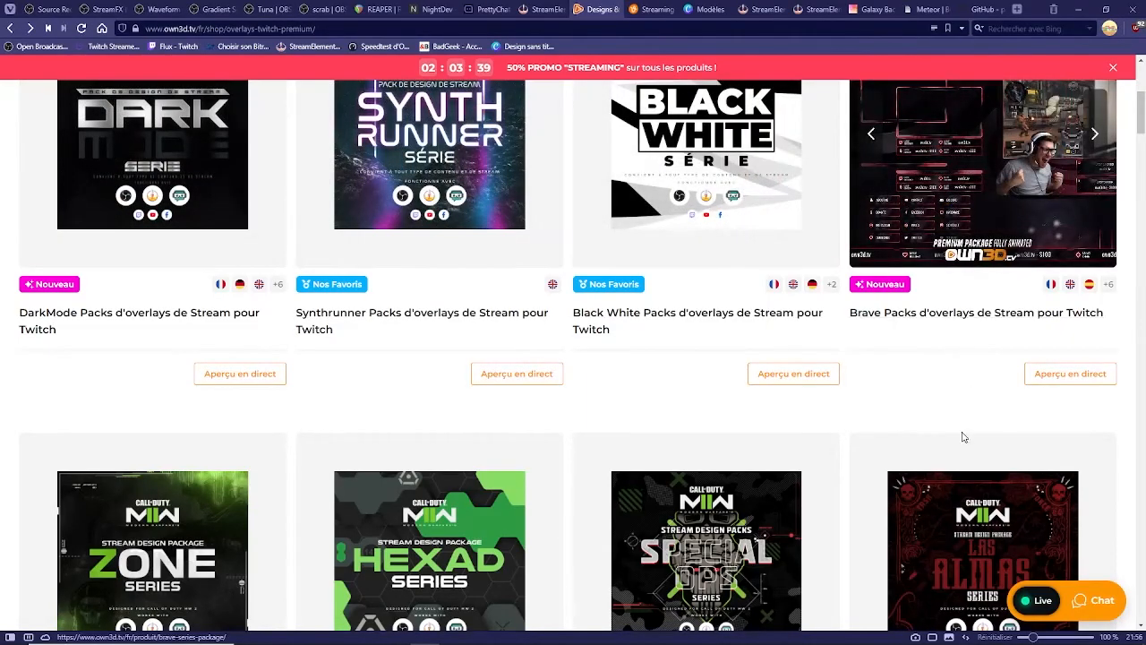
scroll(962, 435, "down", 1)
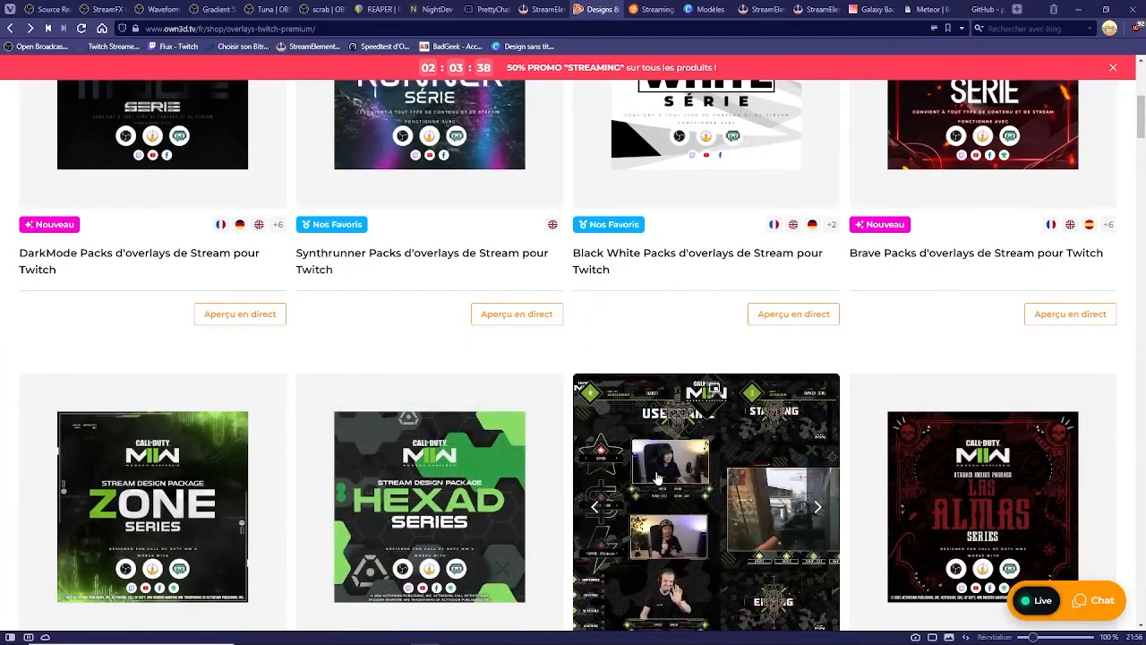
scroll(705, 479, "down", 2)
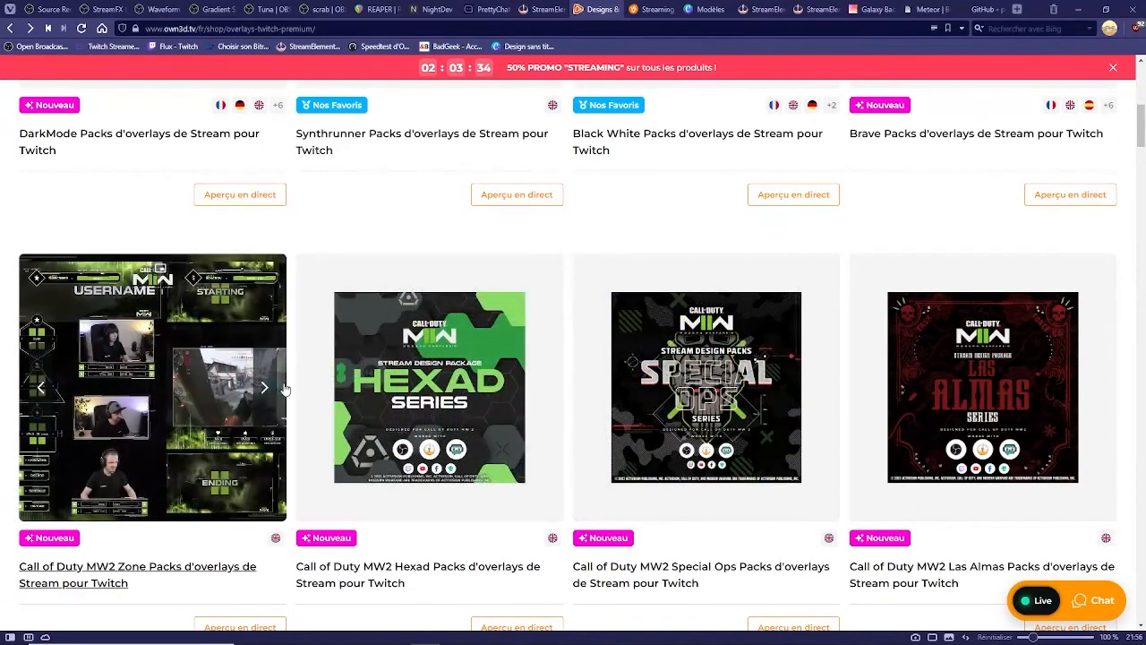
scroll(128, 238, "up", 2)
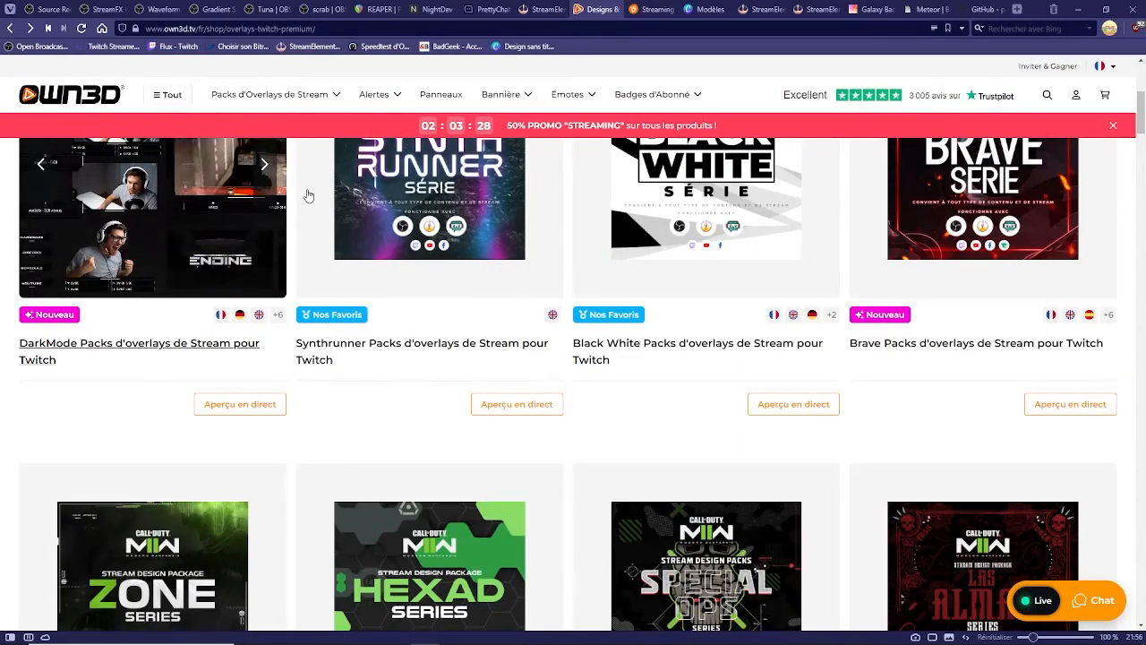
scroll(553, 322, "up", 2)
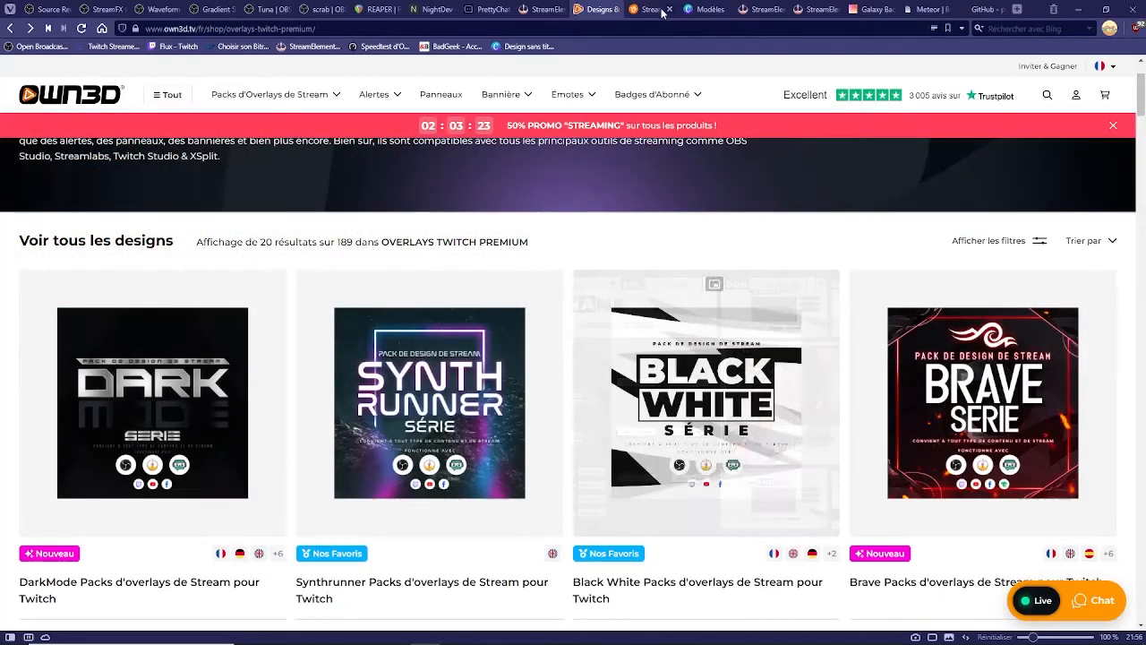
Switch to the Vecteezy page and look through the streaming overlay vector designs.
left_click(661, 11)
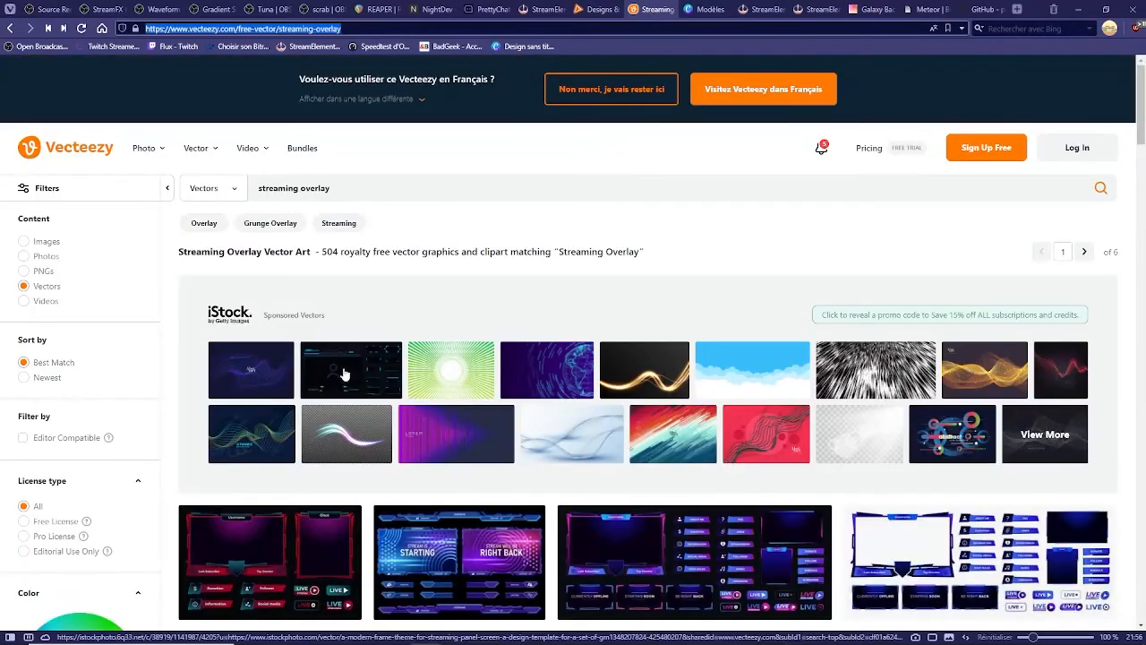
scroll(394, 277, "down", 1)
scroll(398, 282, "down", 1)
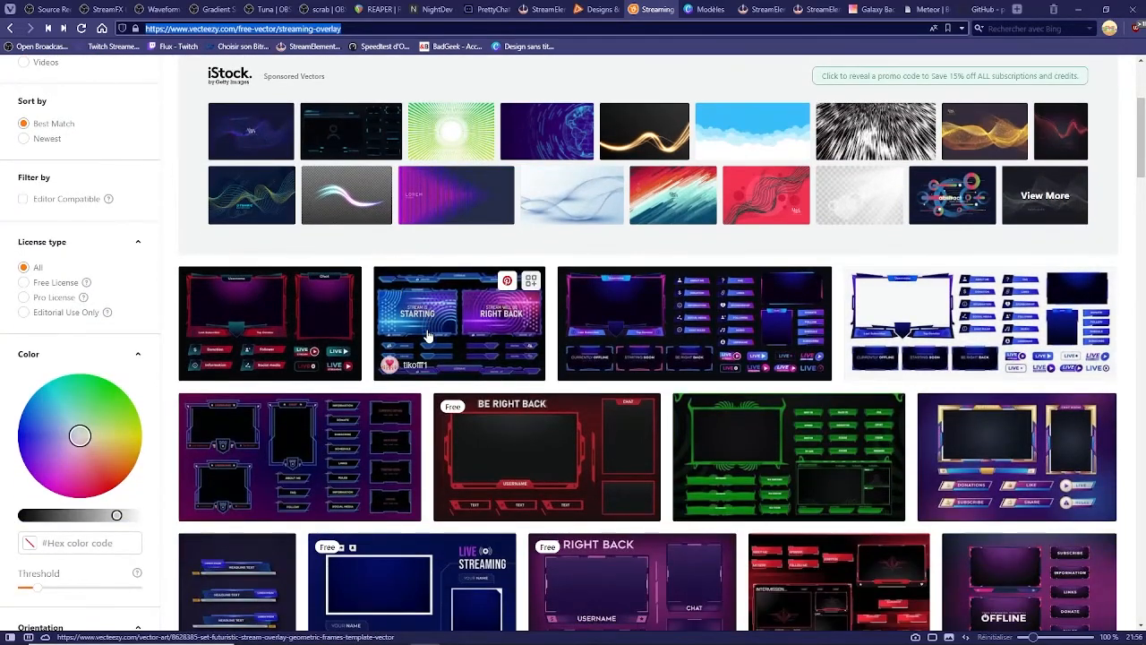
scroll(428, 327, "down", 1)
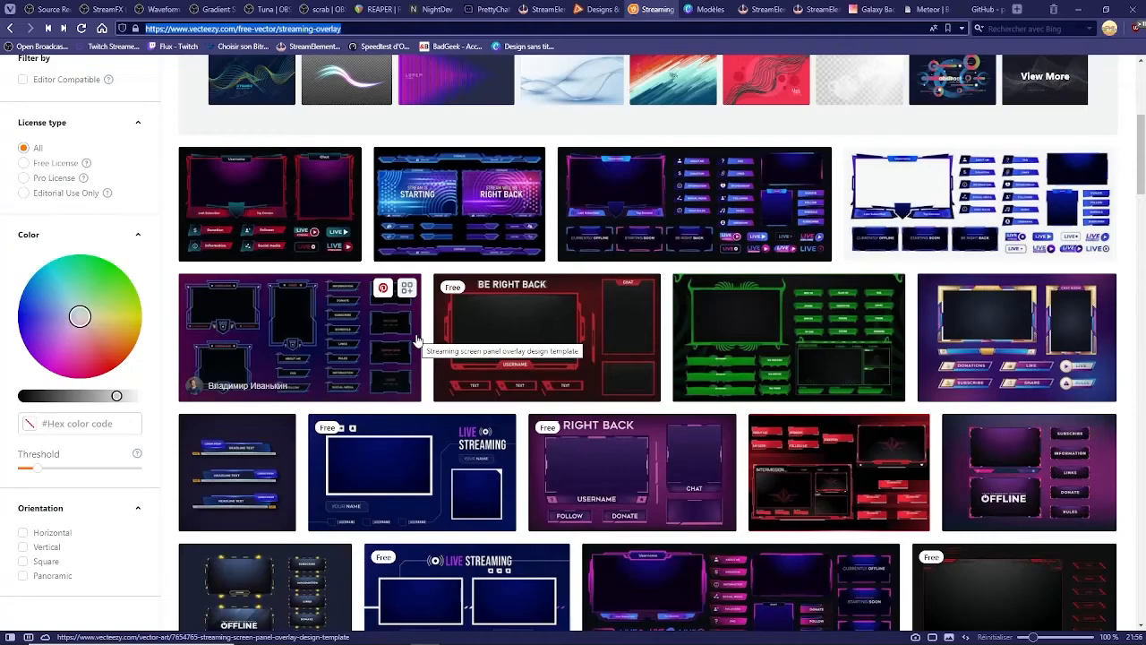
scroll(421, 345, "down", 1)
scroll(492, 376, "down", 1)
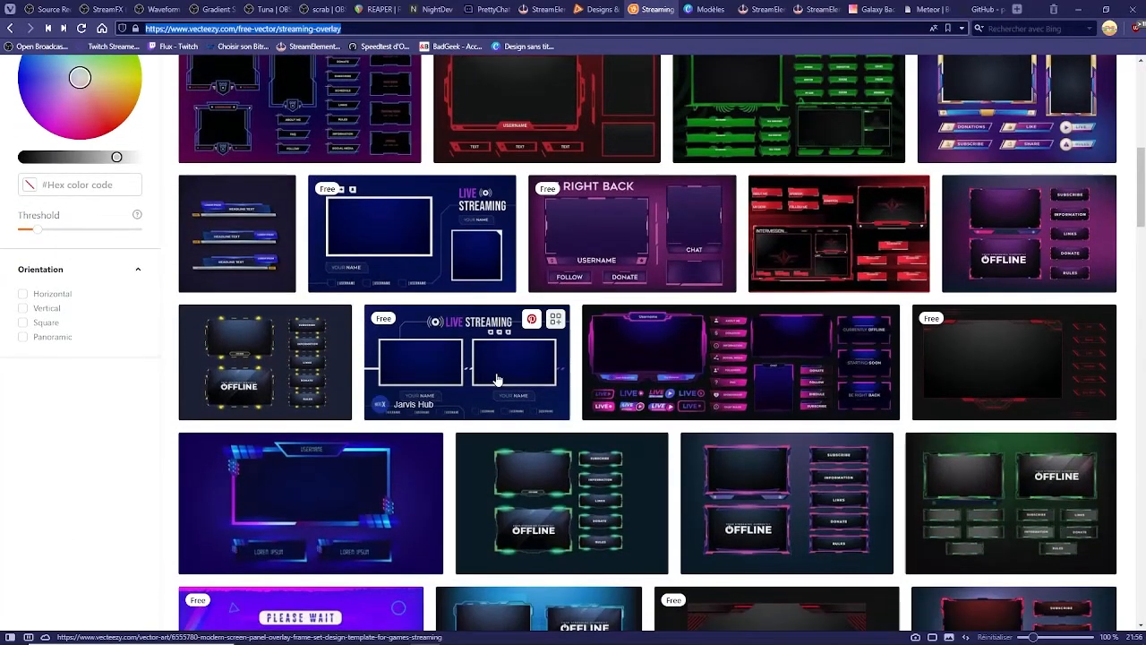
View the pink and purple Be Right Back stream overlay, then return to the streaming overlay results.
left_click(662, 228)
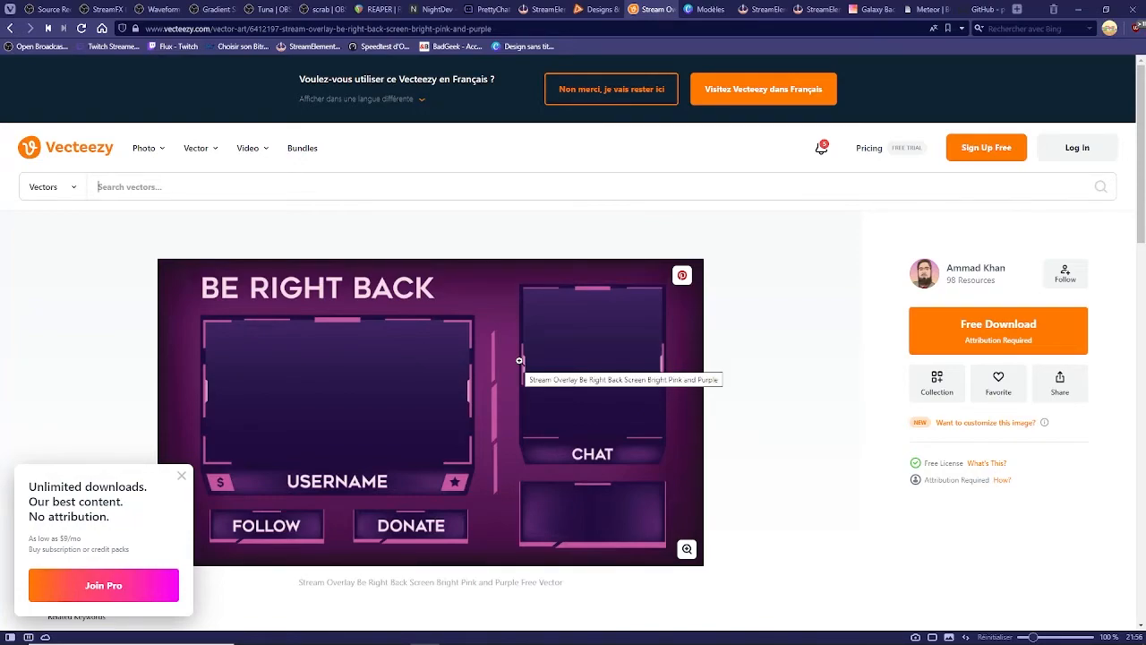
type("streaming overlay")
key("Return")
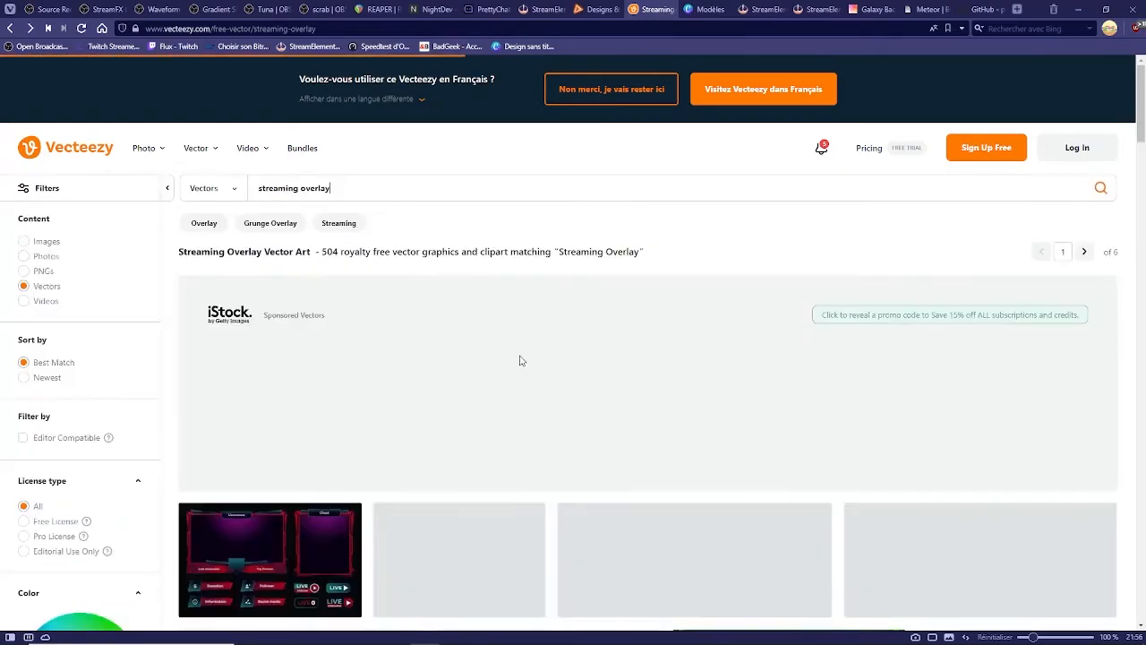
scroll(523, 360, "down", 5)
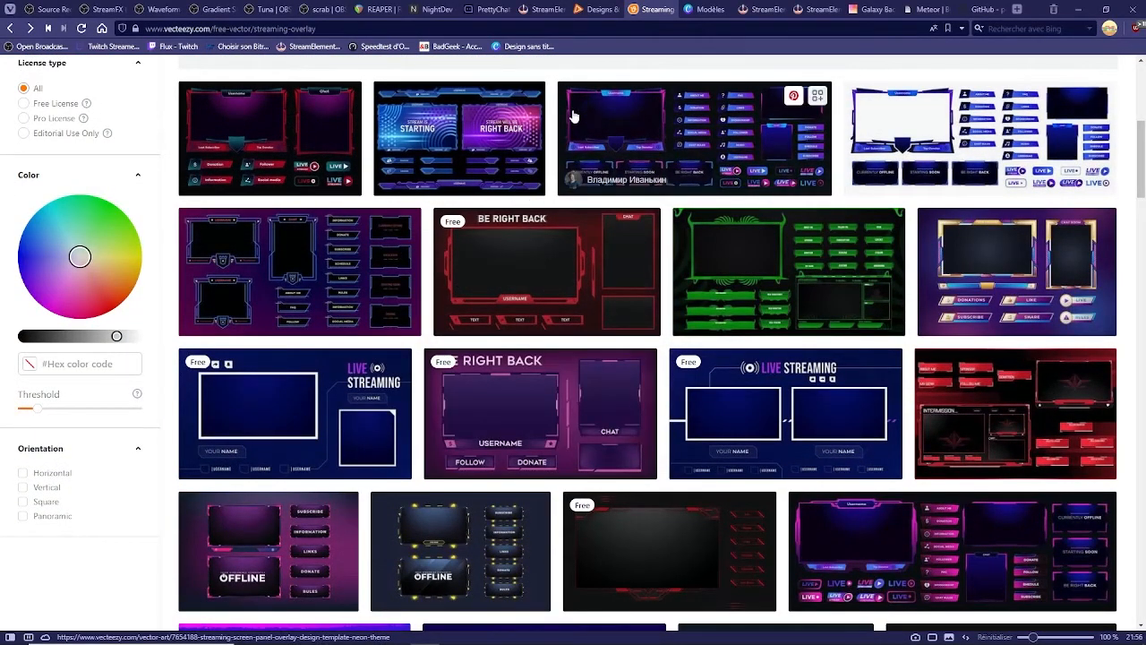
Browse Canva's Overlay Twitch templates and open the blue and white "La diffusion commencera bientôt" screen for customization.
left_click(689, 14)
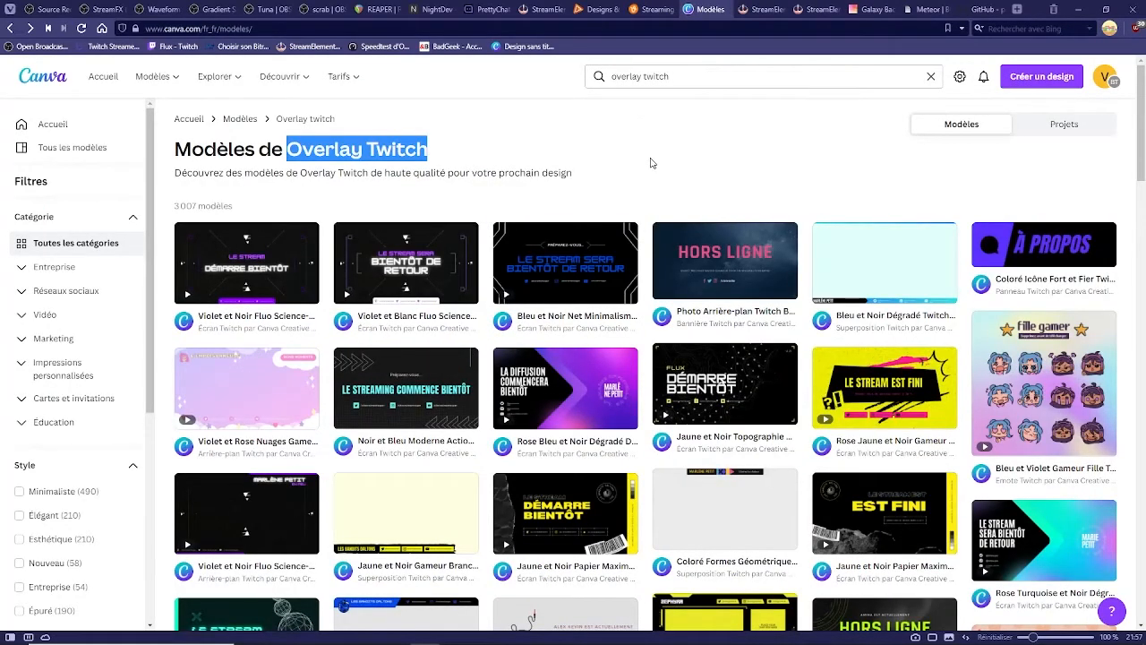
scroll(637, 161, "down", 1)
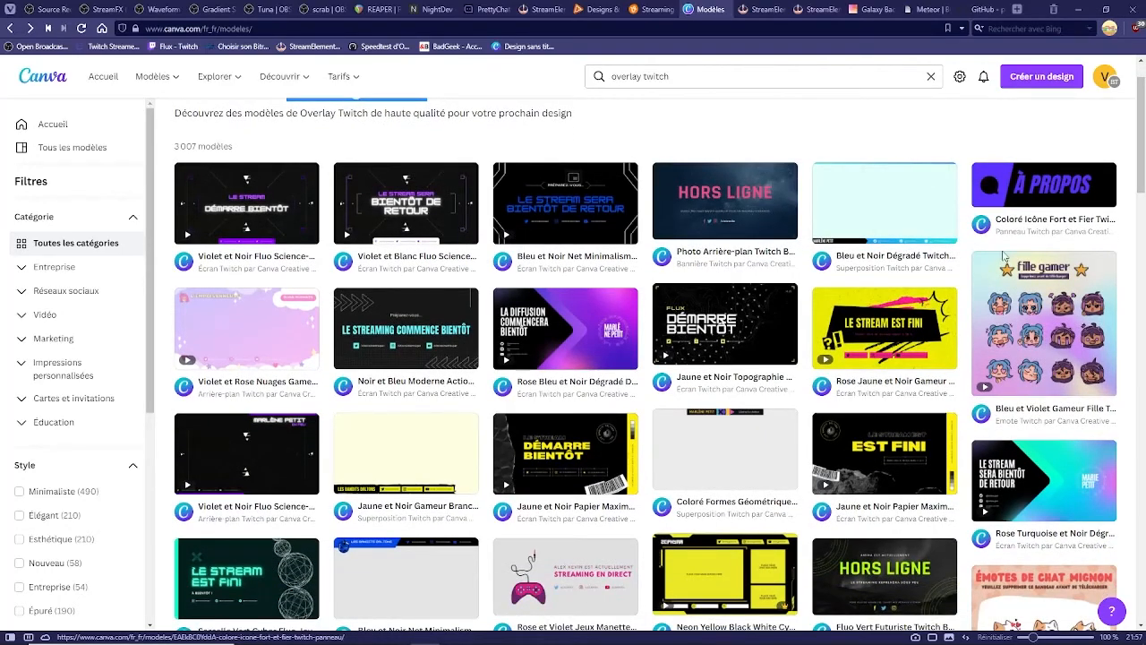
scroll(324, 225, "down", 2)
scroll(325, 225, "down", 2)
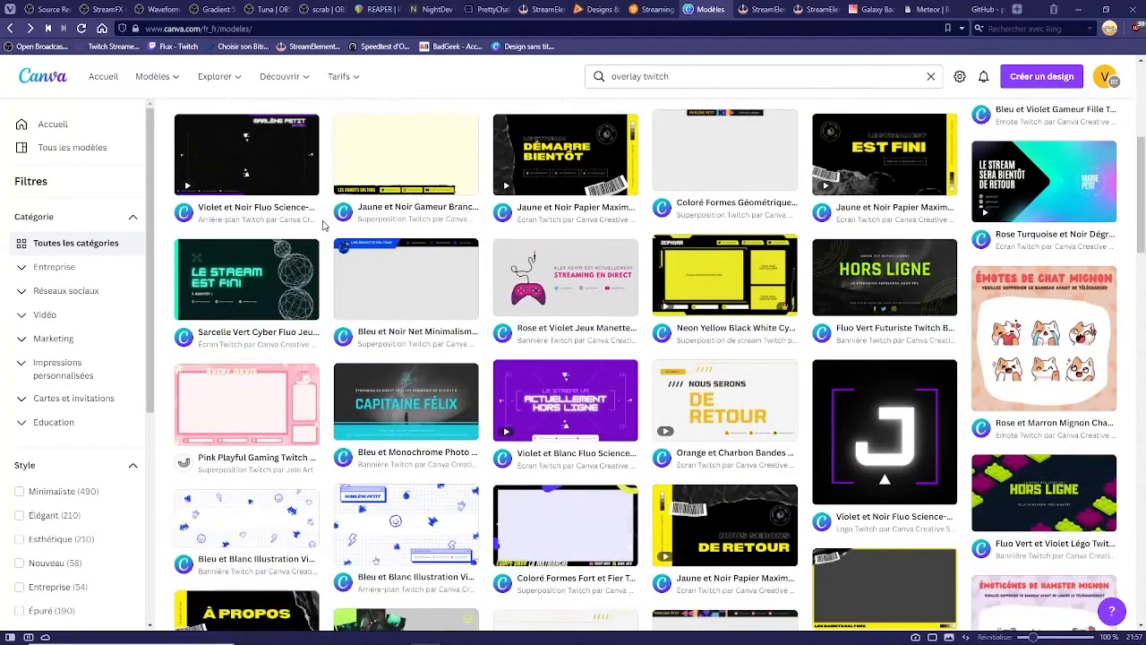
scroll(324, 225, "down", 5)
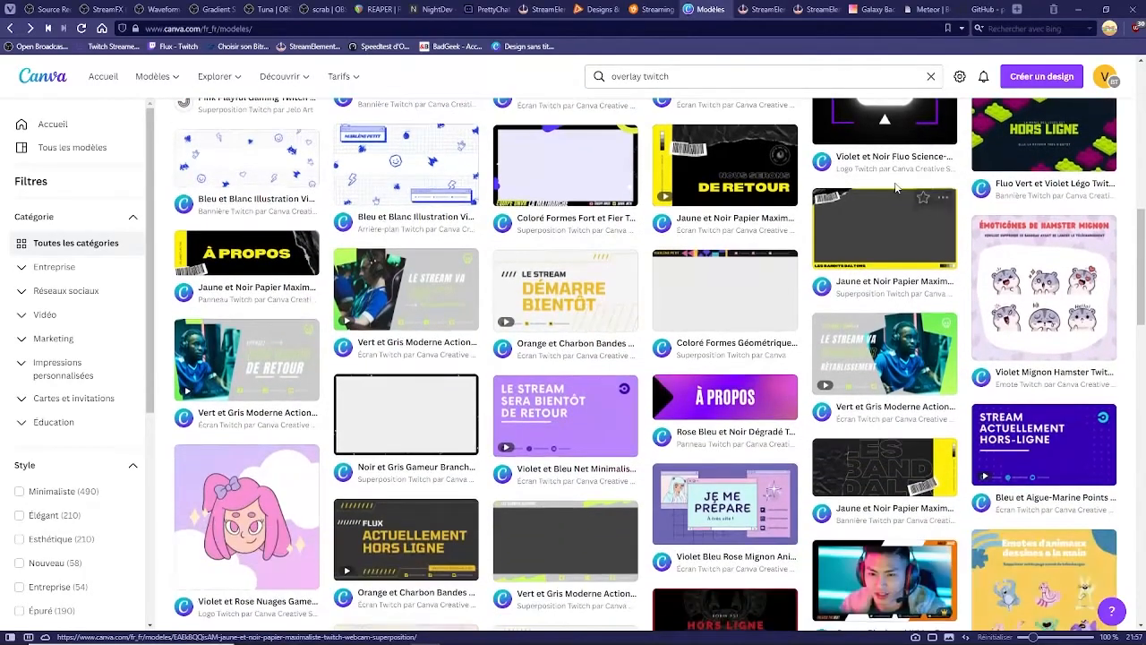
scroll(897, 187, "down", 2)
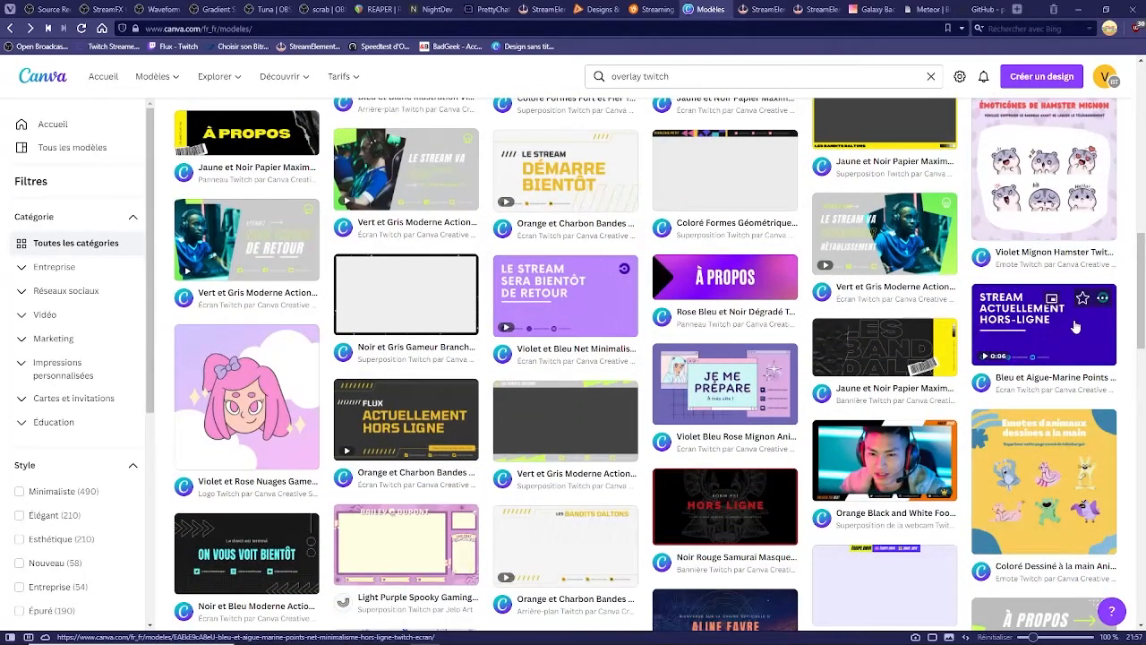
scroll(508, 408, "down", 3)
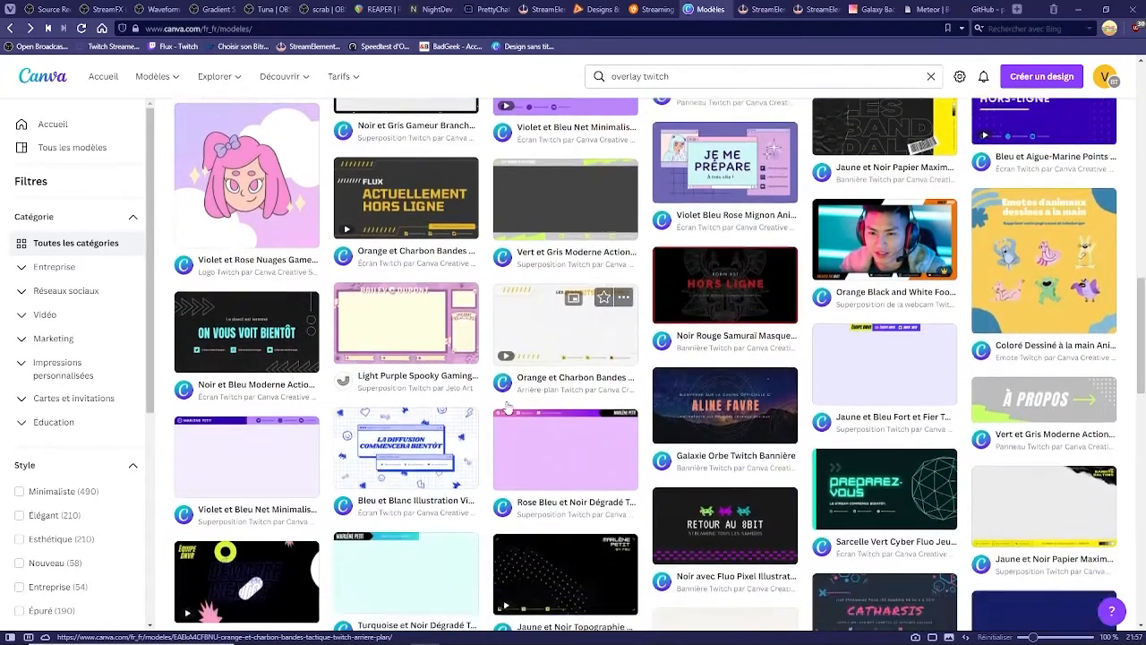
scroll(507, 407, "down", 3)
left_click(402, 271)
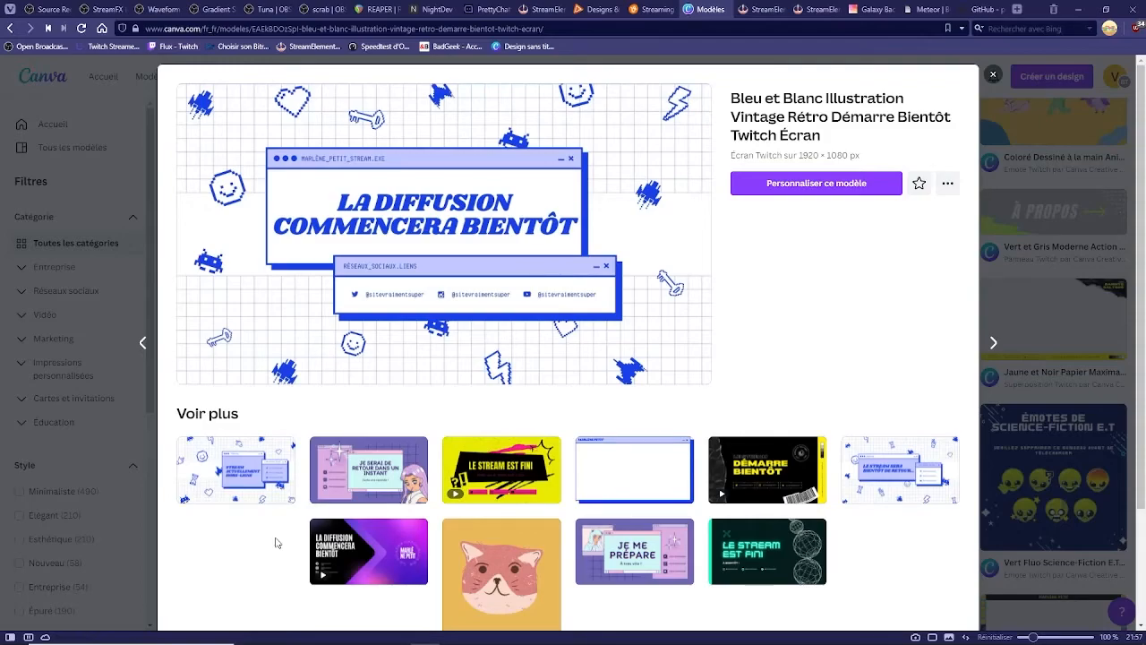
left_click(770, 182)
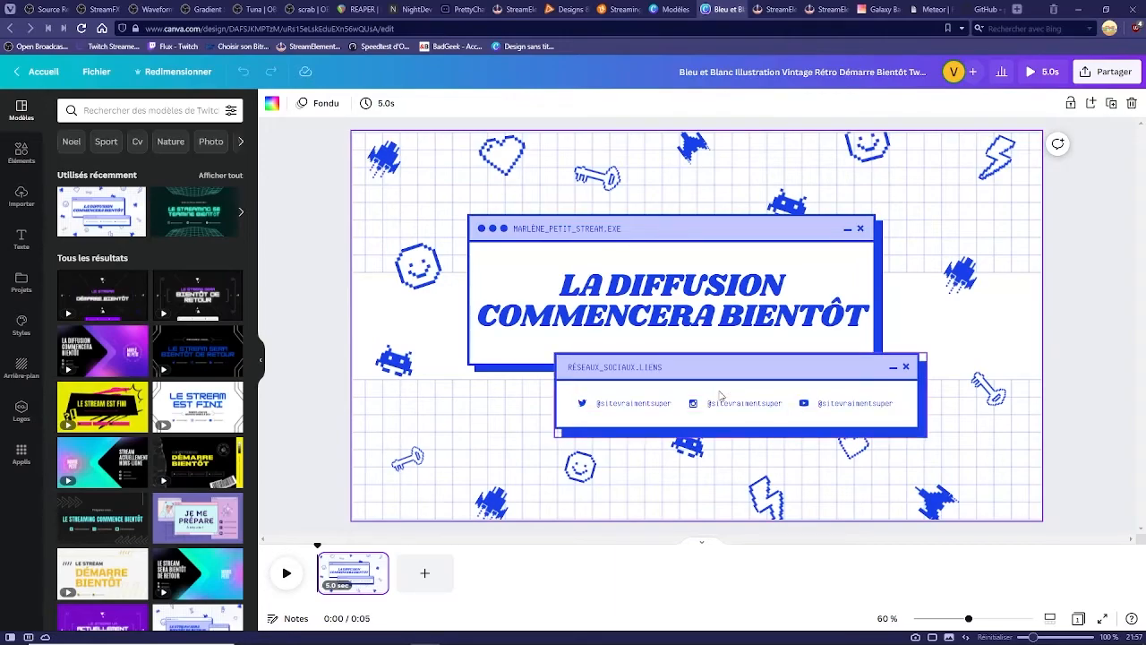
Switch to the StreamElements dashboard and browse the overlays gallery down to the most popular themes.
left_click(515, 9)
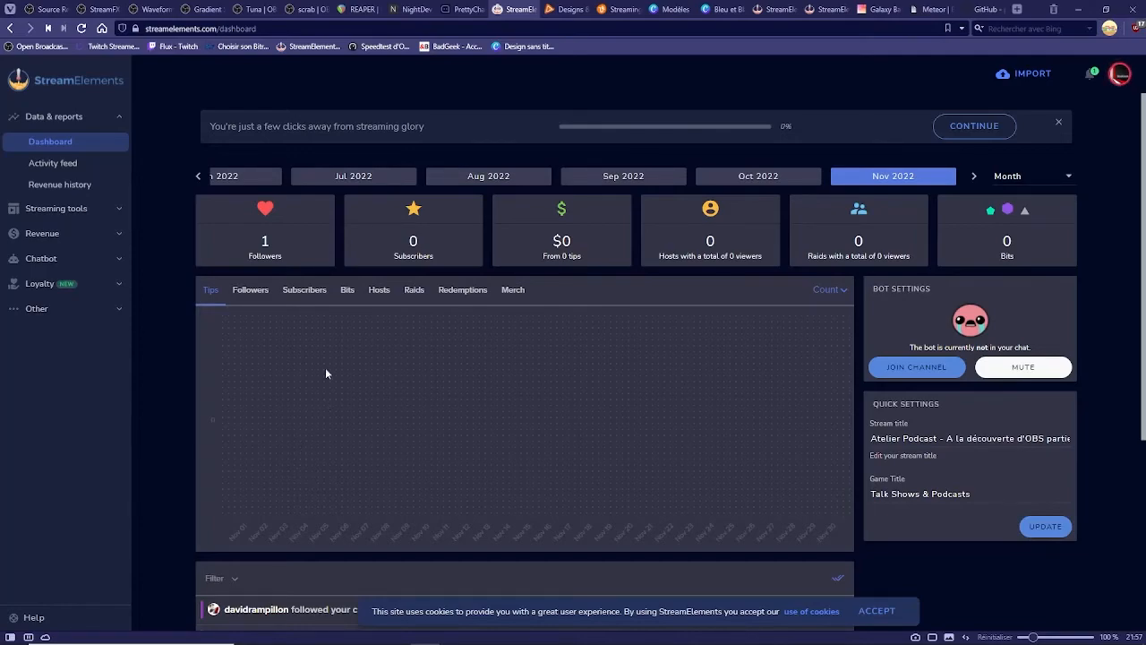
left_click(114, 210)
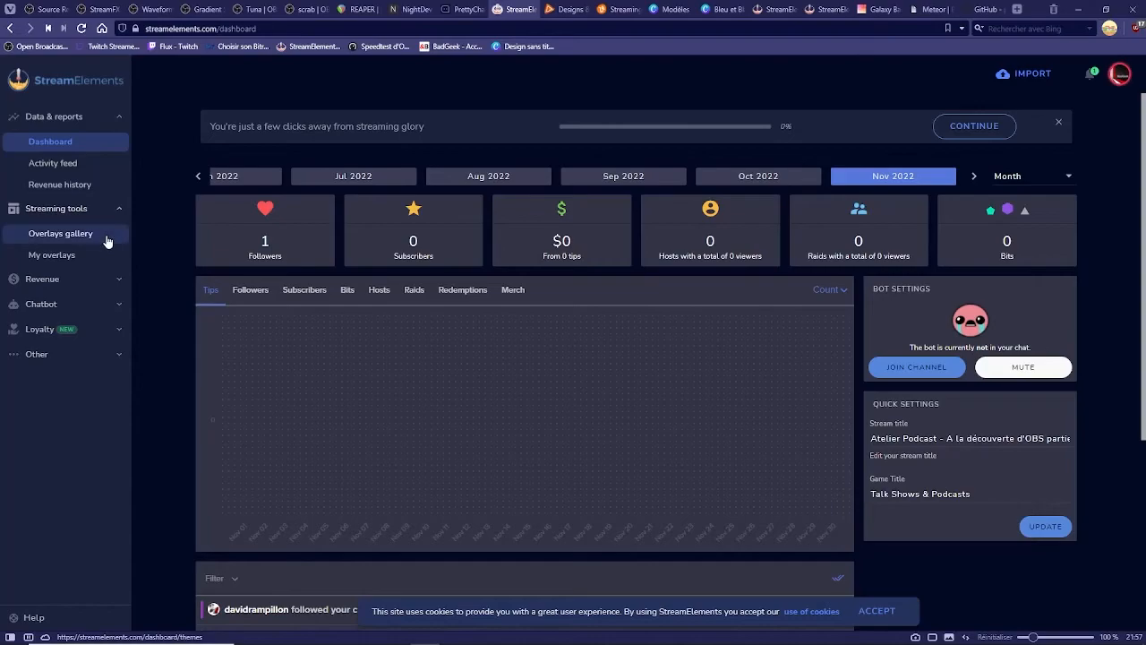
left_click(106, 242)
scroll(524, 394, "down", 1)
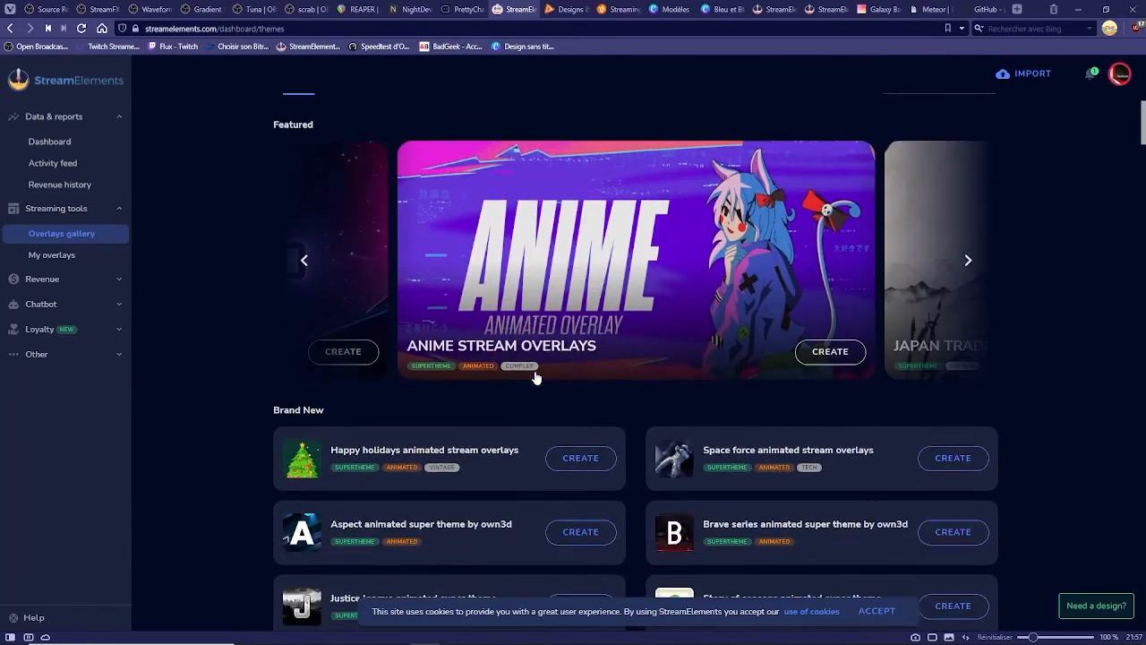
scroll(536, 377, "down", 7)
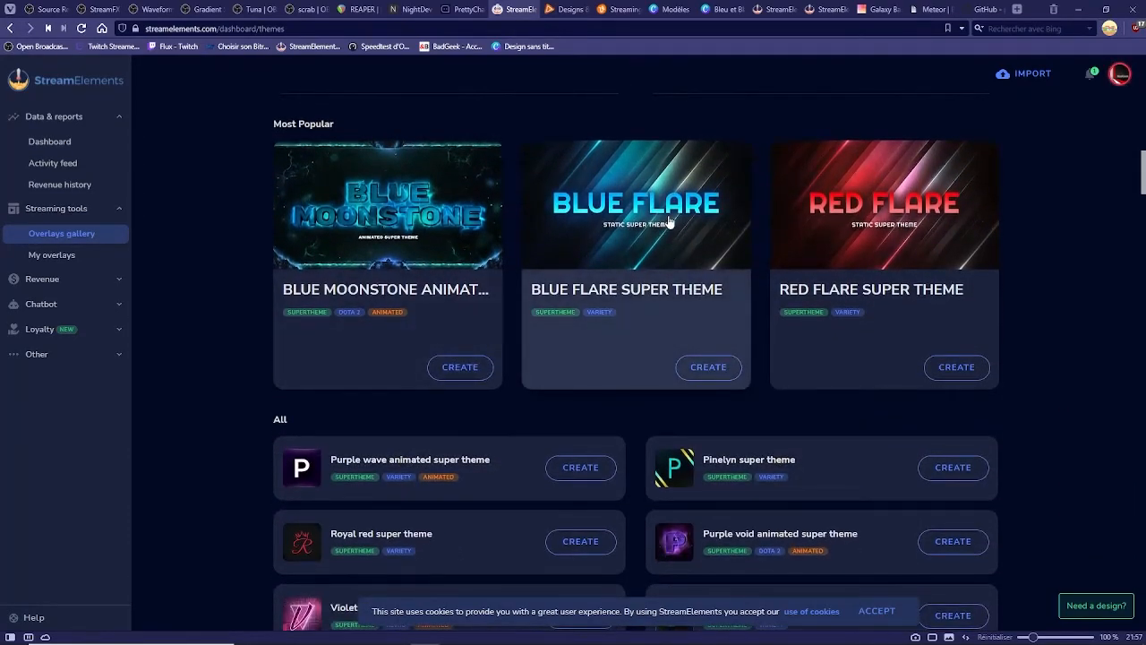
Preview the Stream Starting Soon and Be Right Back screens of the Blue Flare super theme, then close the preview.
left_click(669, 221)
left_click(651, 377)
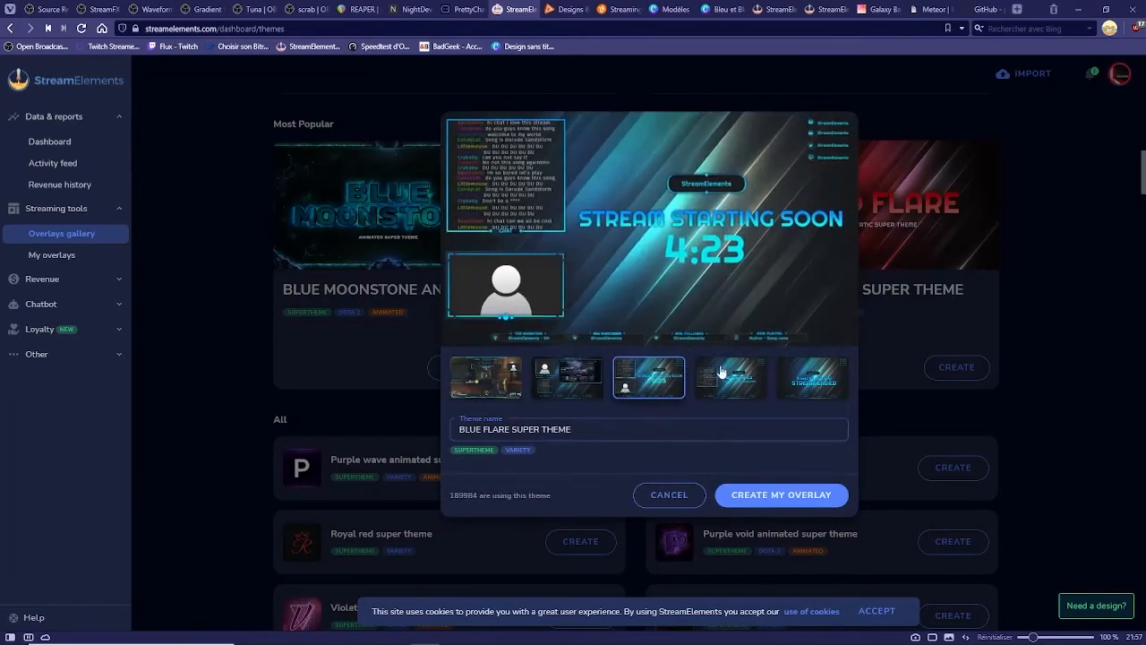
left_click(731, 374)
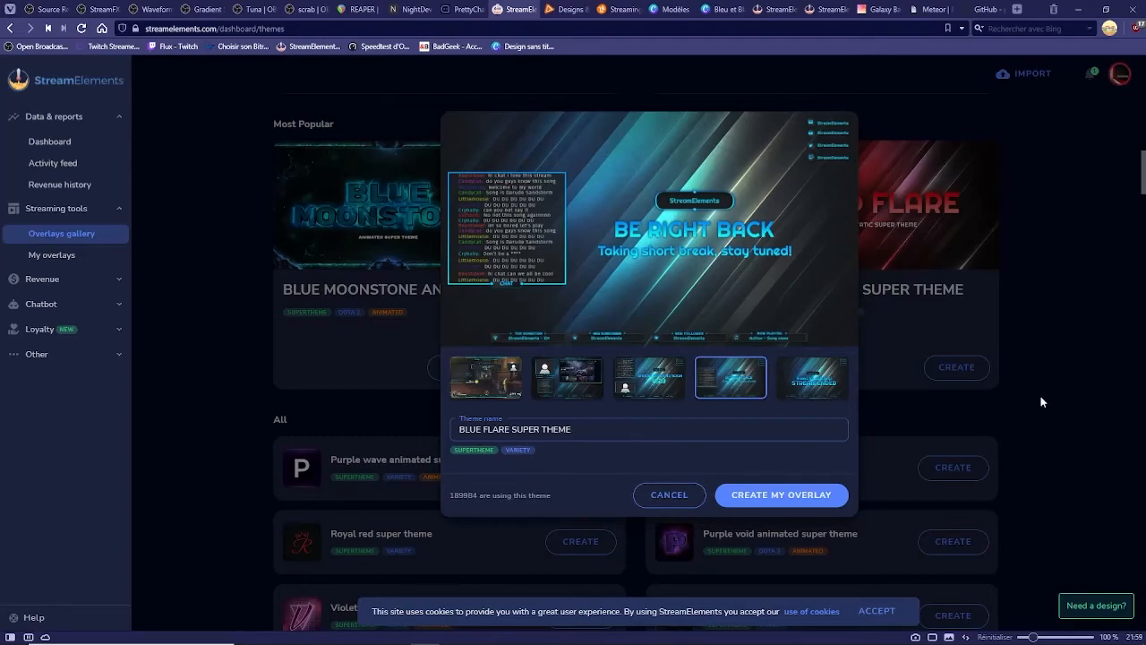
left_click(1121, 366)
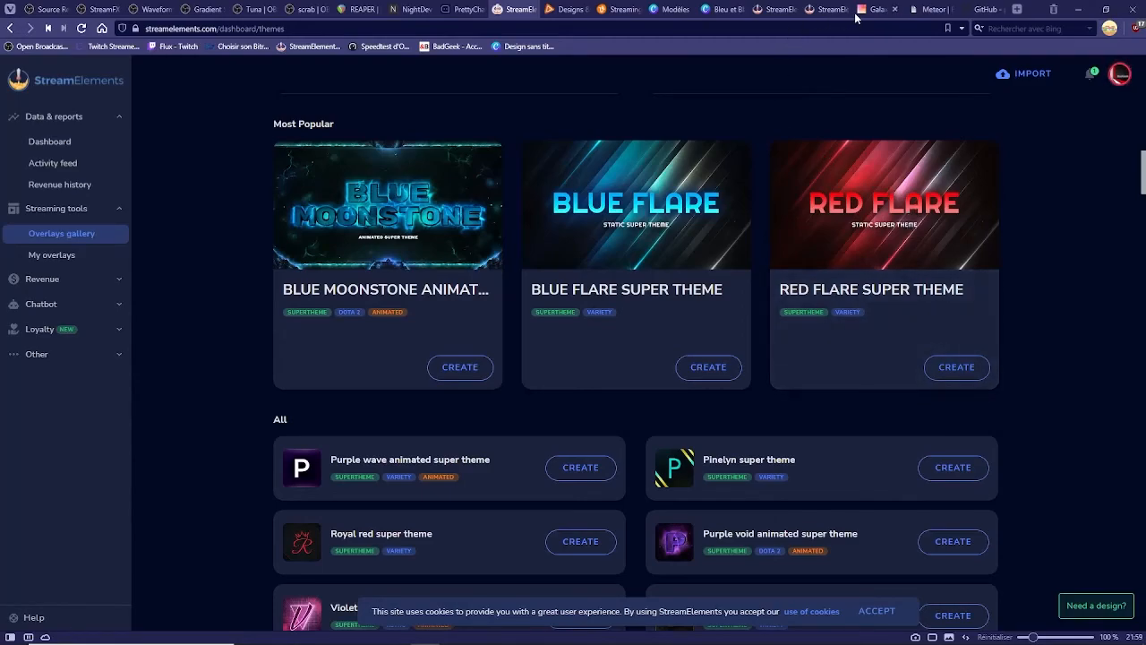
Switch to the Background Generator page, choose the Colorful style and apply its preset of small scattered circles.
left_click(885, 8)
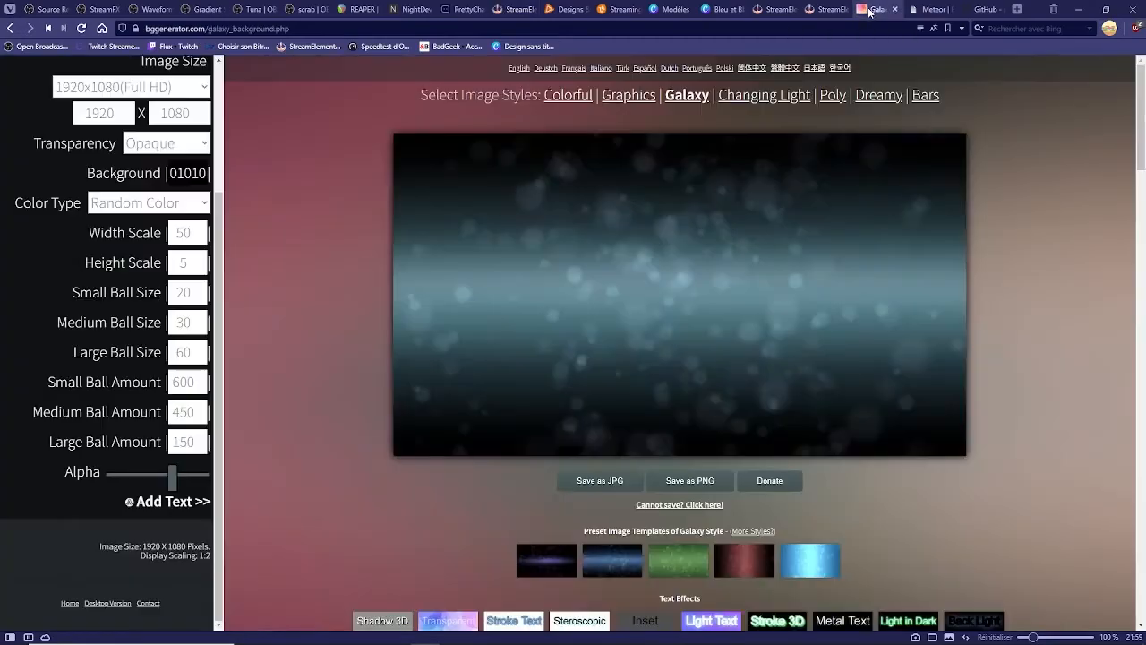
left_click(569, 95)
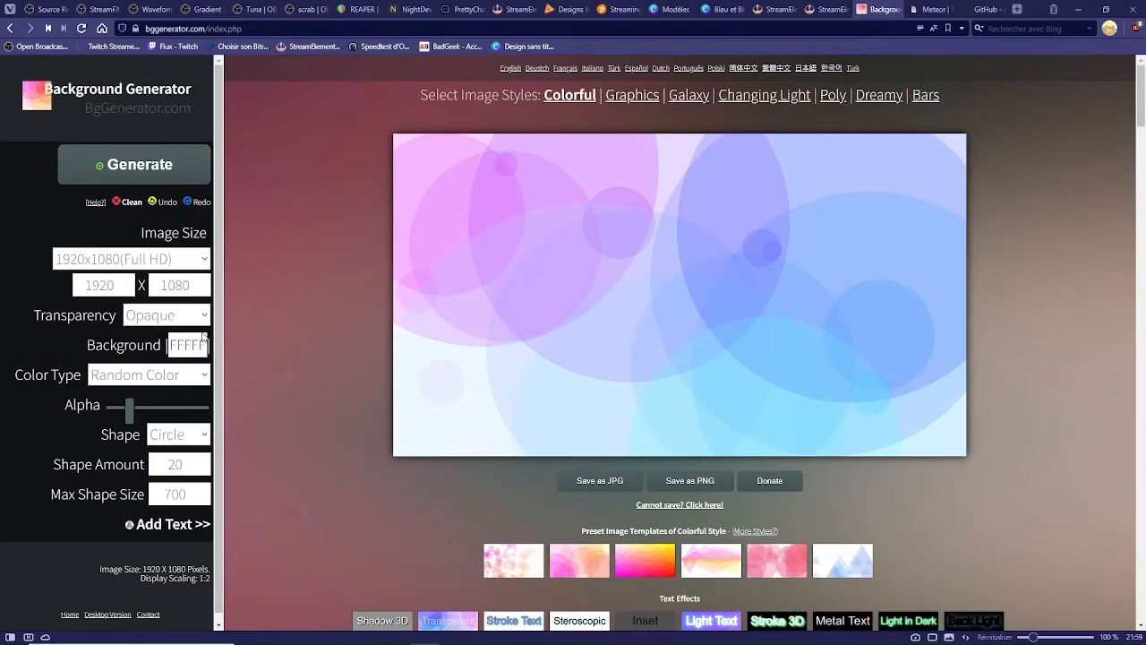
left_click(656, 560)
left_click(580, 562)
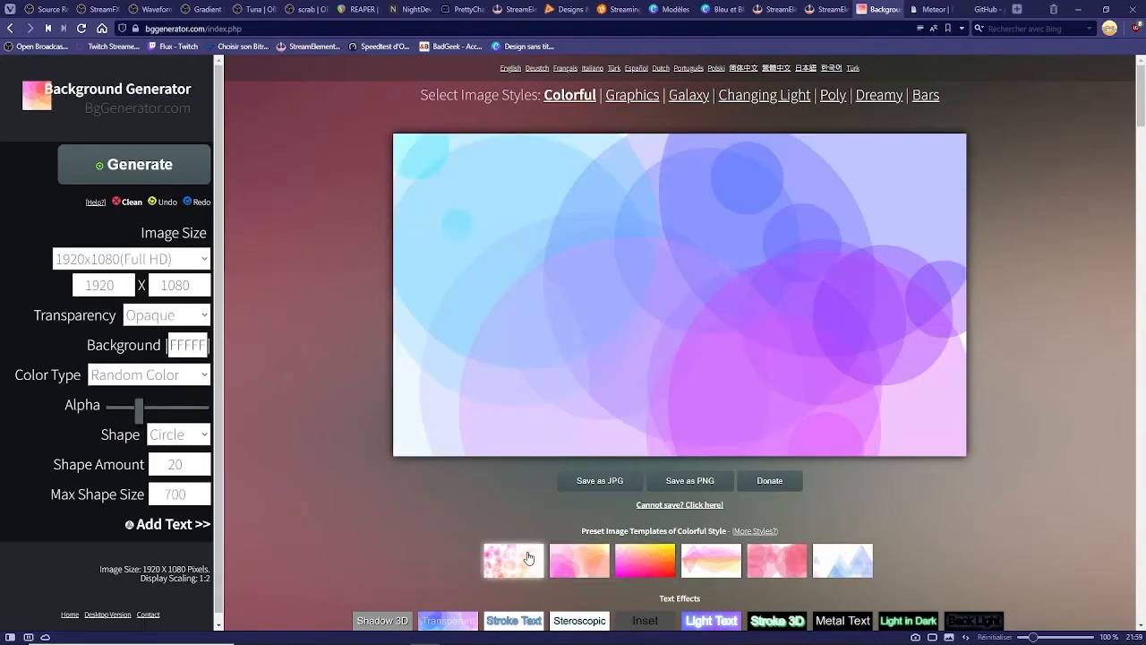
left_click(520, 561)
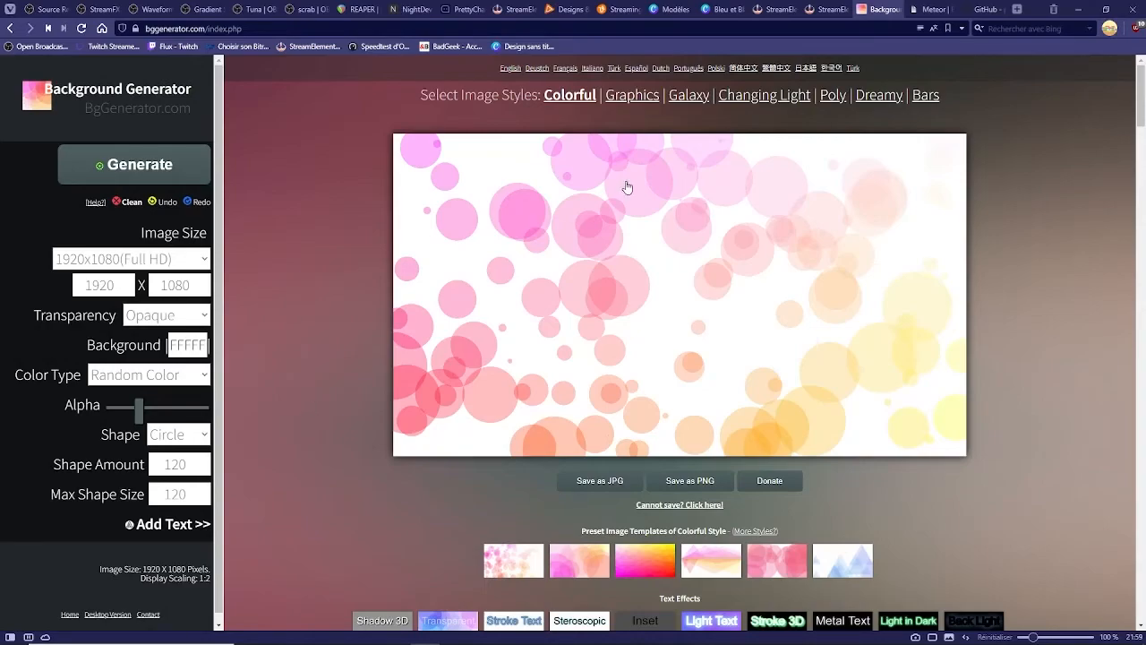
Switch to the BGJar Meteor page and look through its background, symbol color and direction settings.
left_click(922, 9)
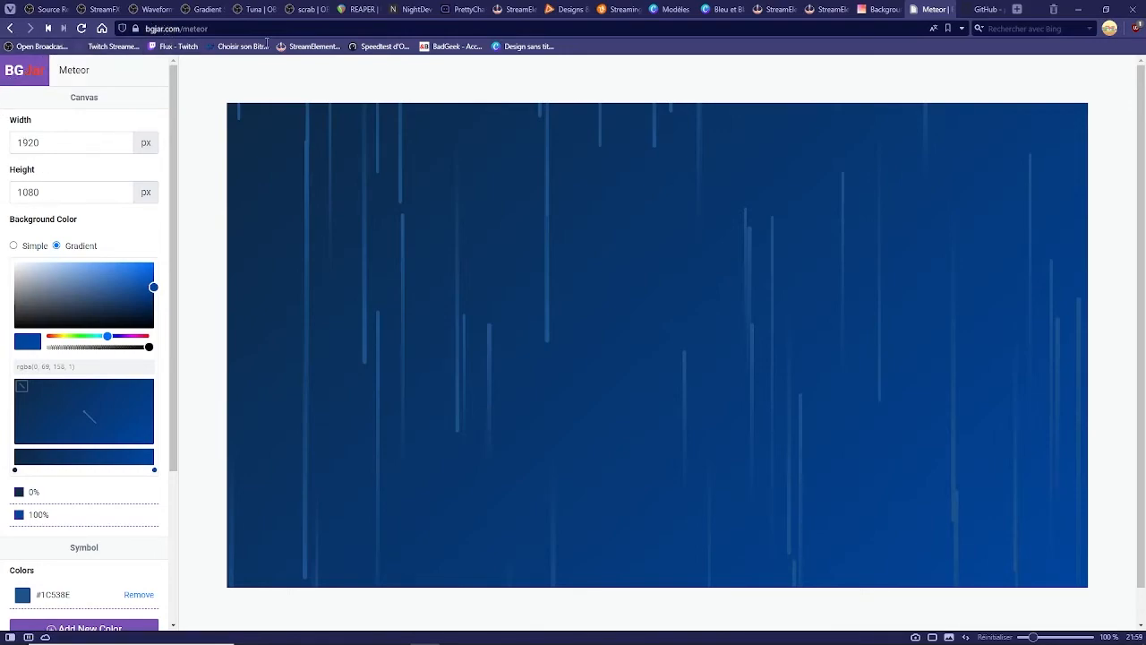
scroll(93, 376, "down", 3)
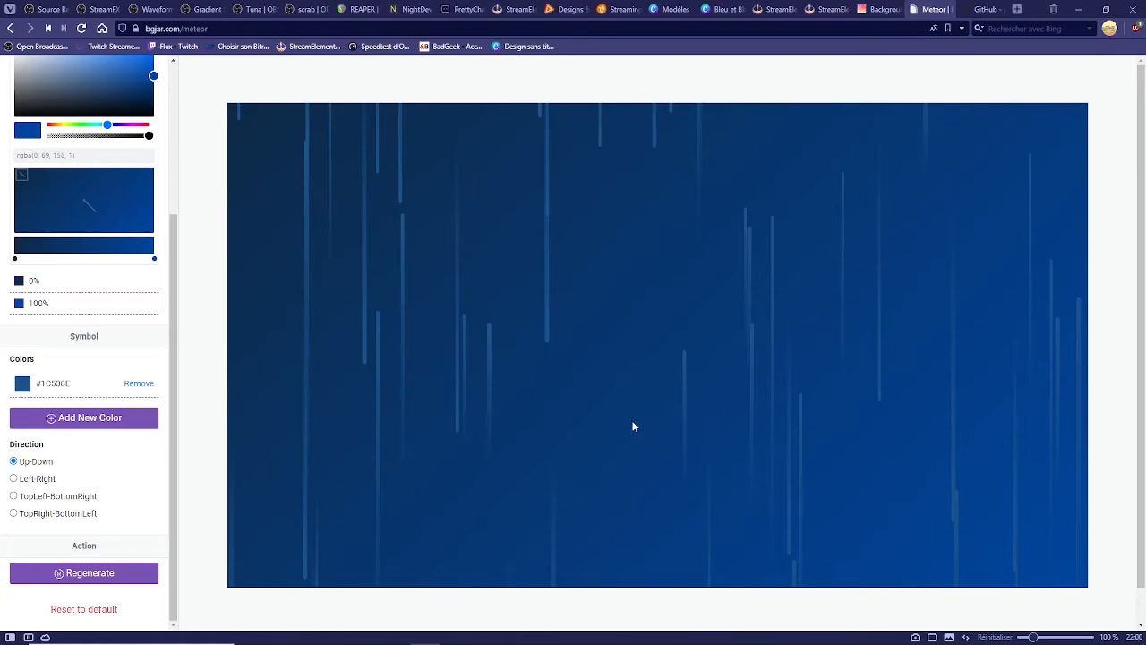
Switch to the OBS window with the atelier-obs profile and show the Cadre-html scene.
mouse_move(430, 640)
mouse_move(395, 632)
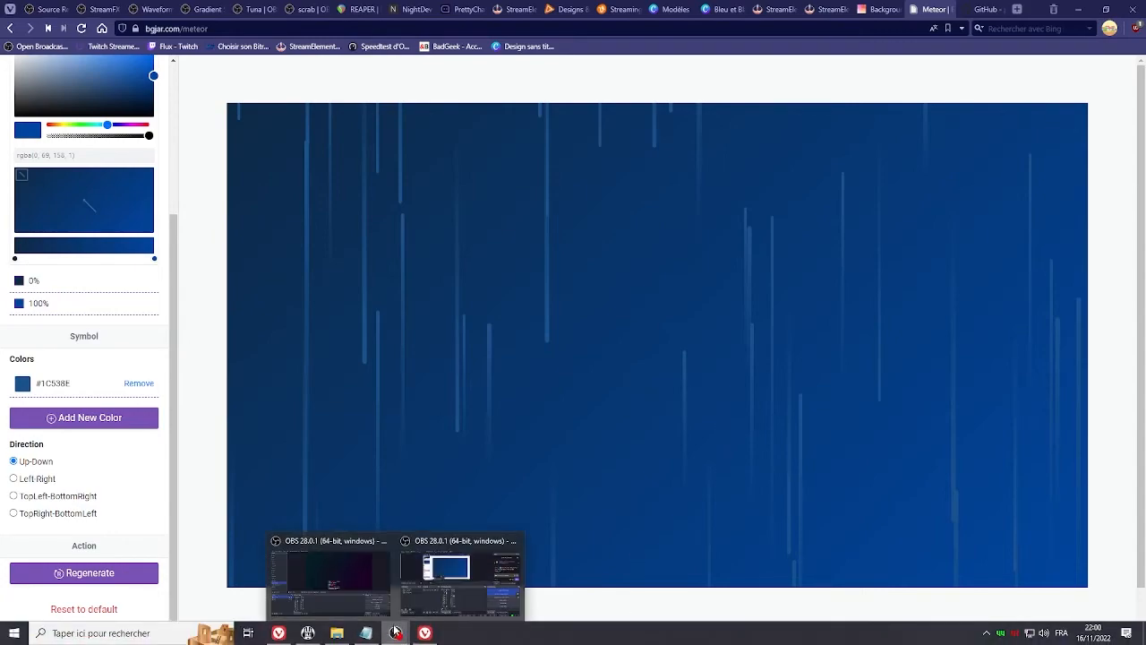
mouse_move(364, 602)
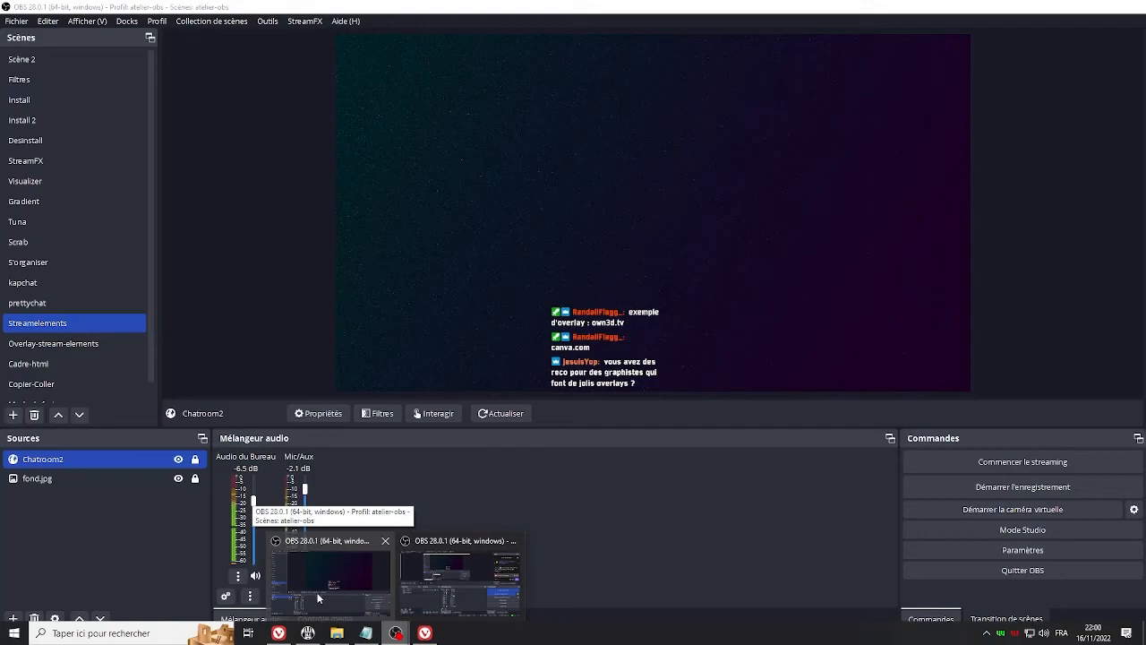
left_click(318, 599)
scroll(53, 358, "down", 1)
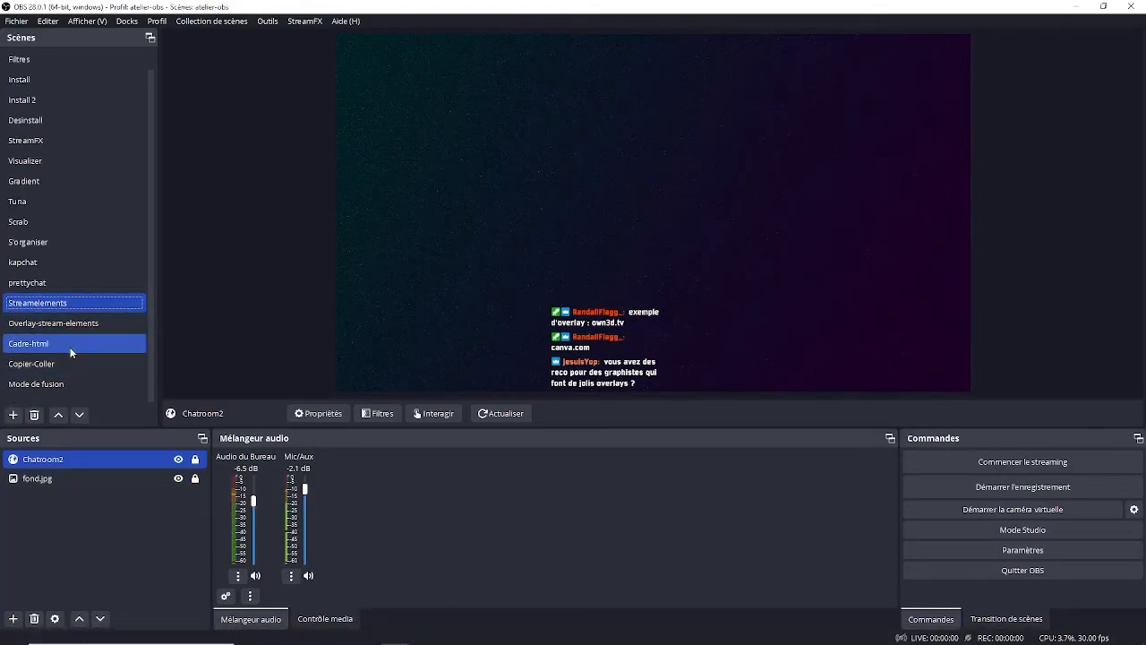
left_click(71, 350)
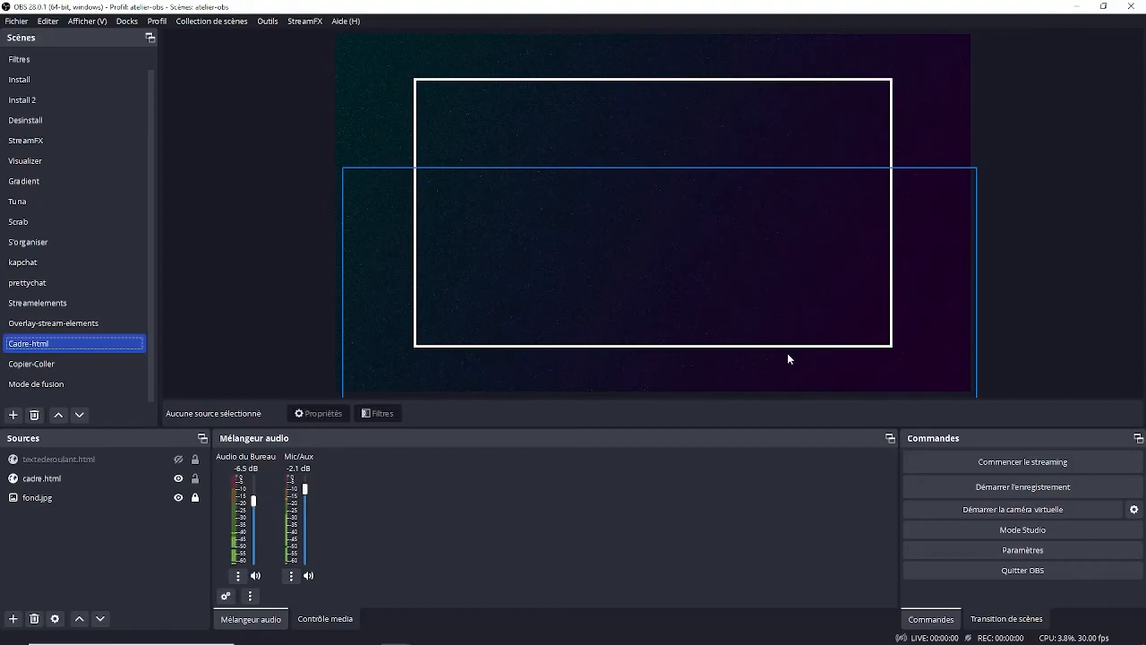
Bring up cadre.css in Notepad beside the frame preview and set the --couleur1 variable to red.
left_click(392, 634)
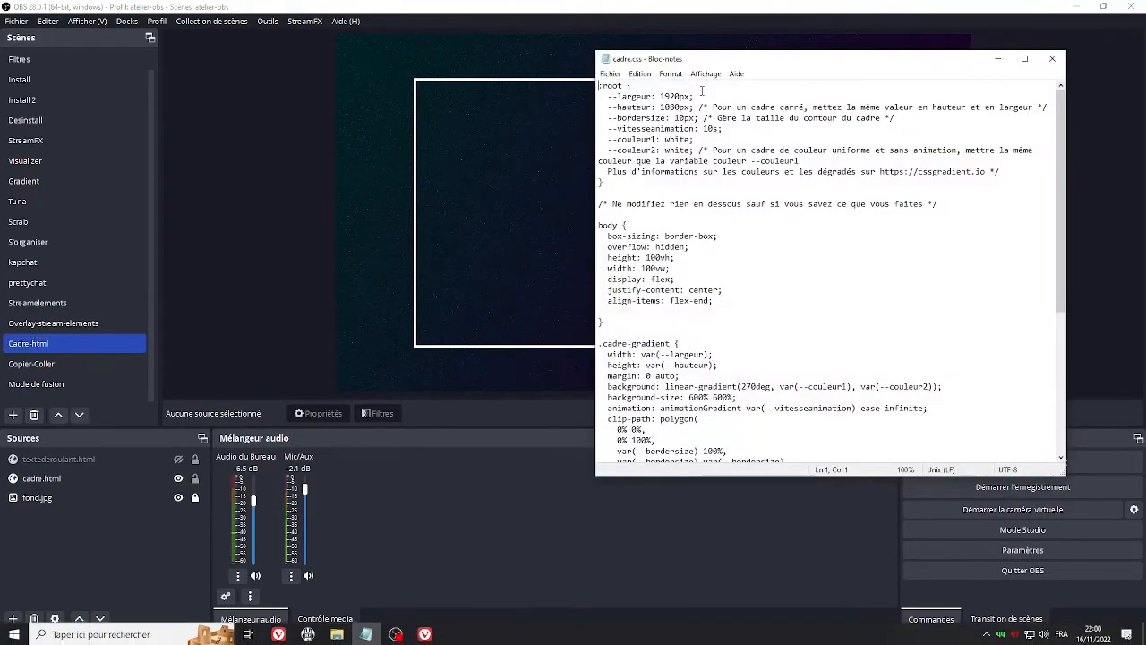
left_click_drag(726, 54, 795, 71)
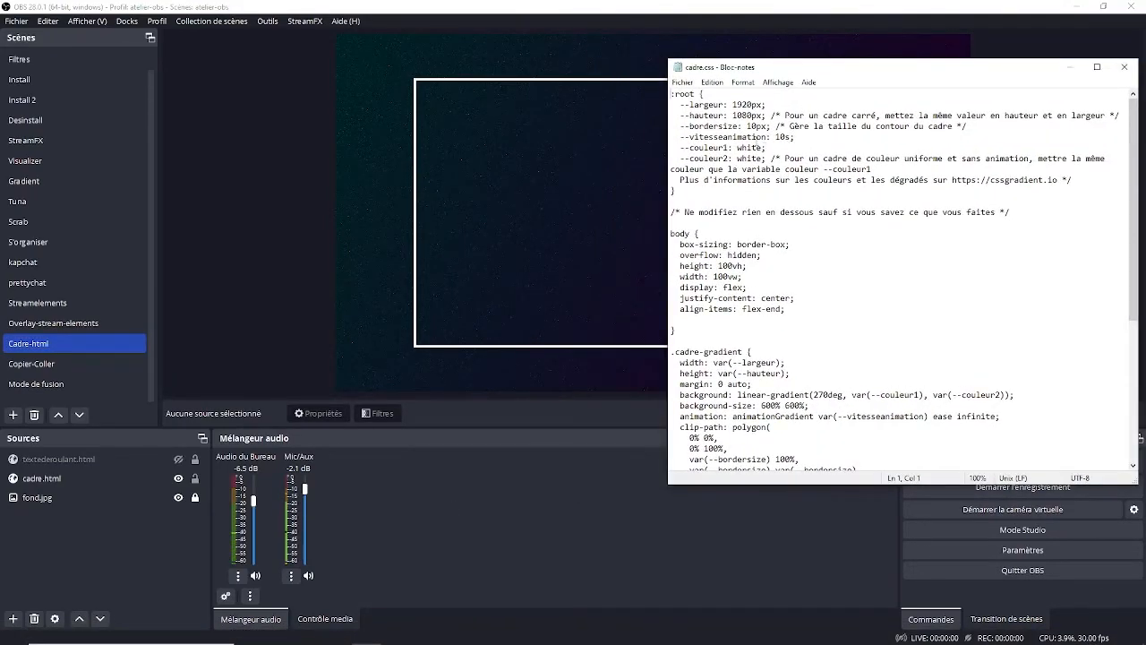
double_click(746, 147)
left_click_drag(765, 147, 739, 151)
type("red")
Set the --bordersize variable in cadre.css to 20px and save the file.
left_click(759, 126)
key("BackSpace")
key("BackSpace")
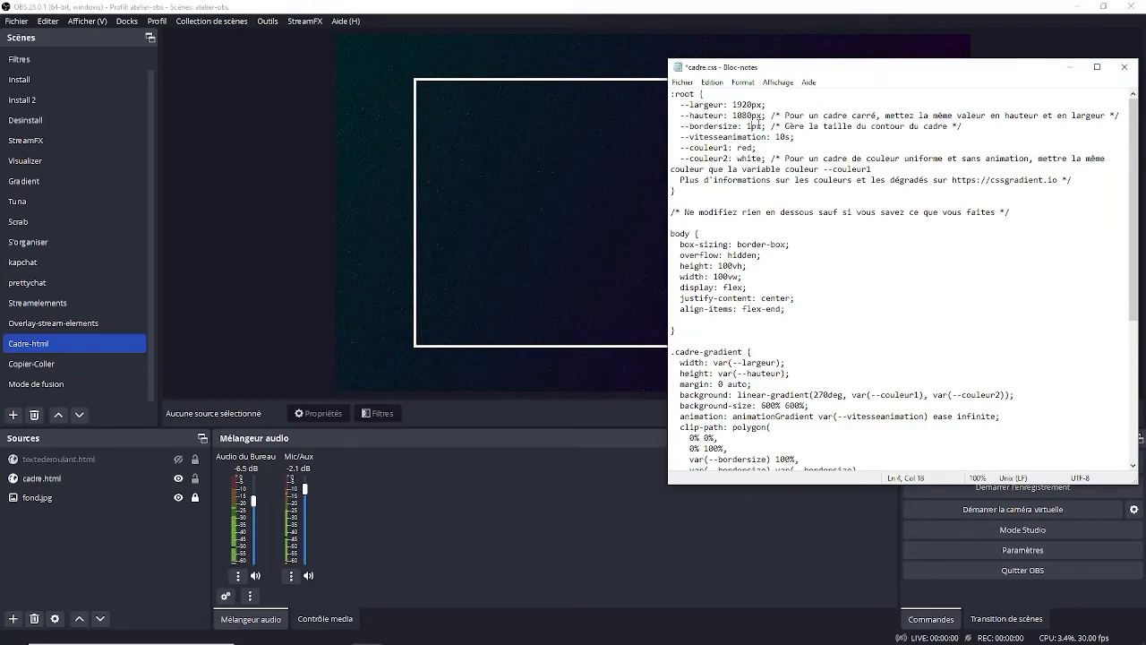
type("20")
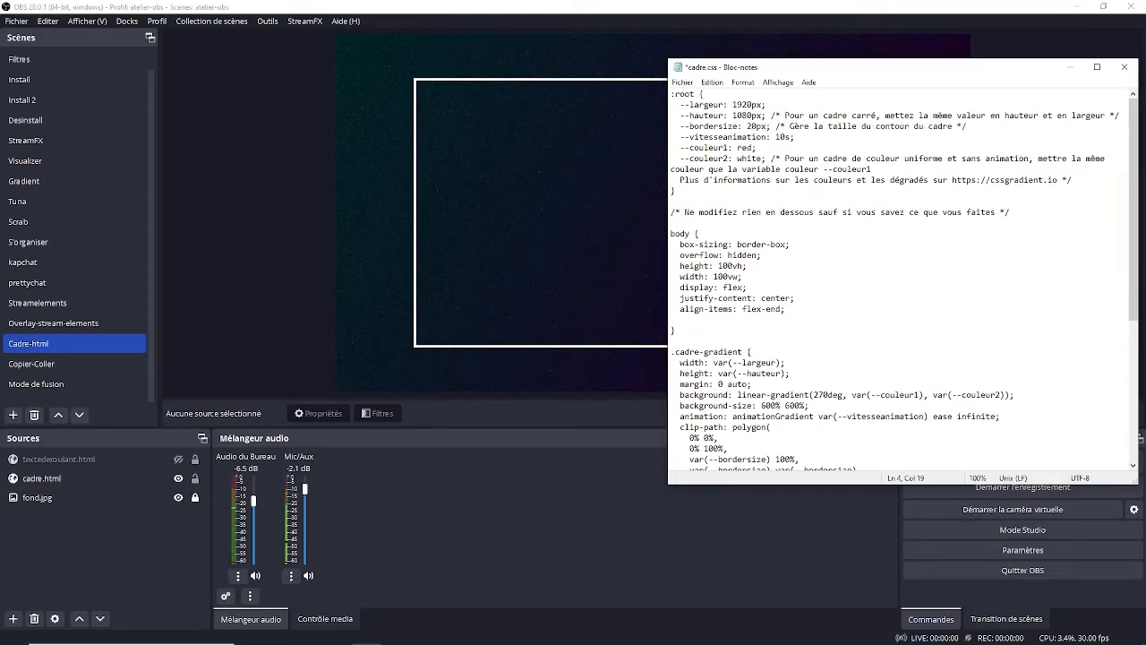
left_click(842, 222)
key("ctrl+s")
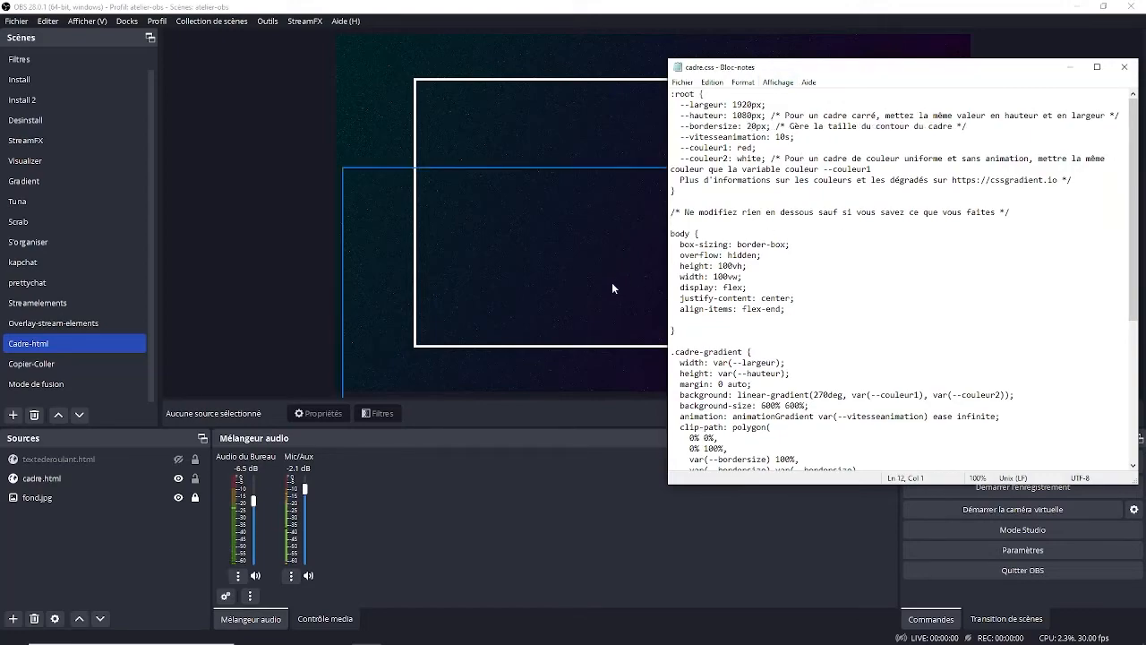
Return to OBS and refresh the cadre.html browser source to load the edited CSS, then deselect it.
left_click(493, 415)
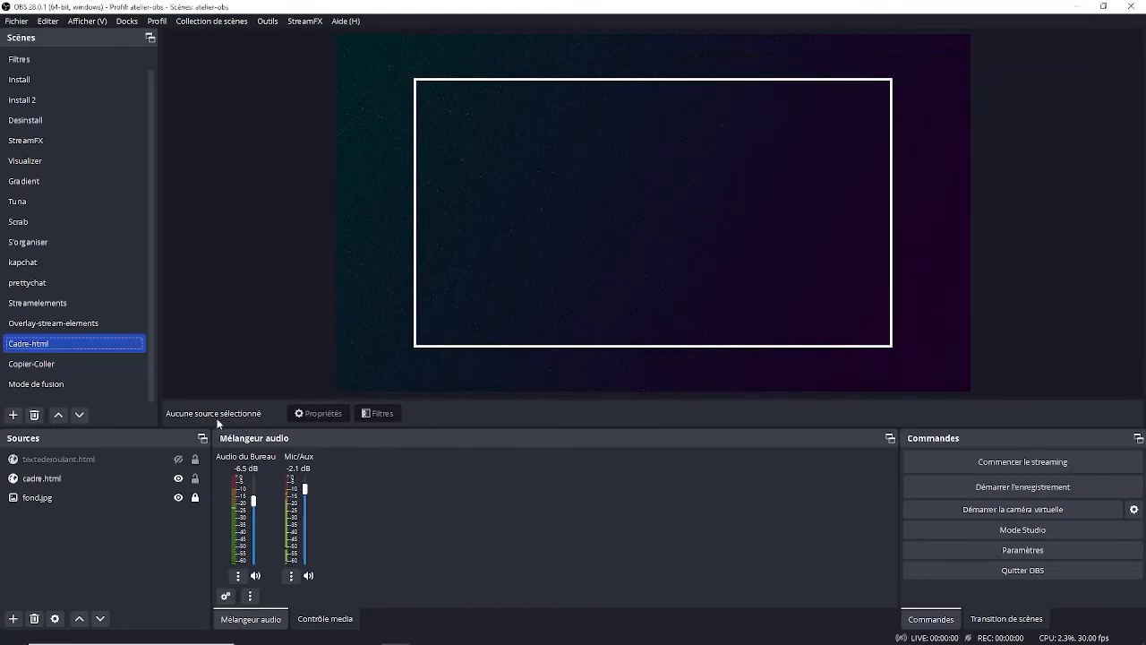
left_click(64, 482)
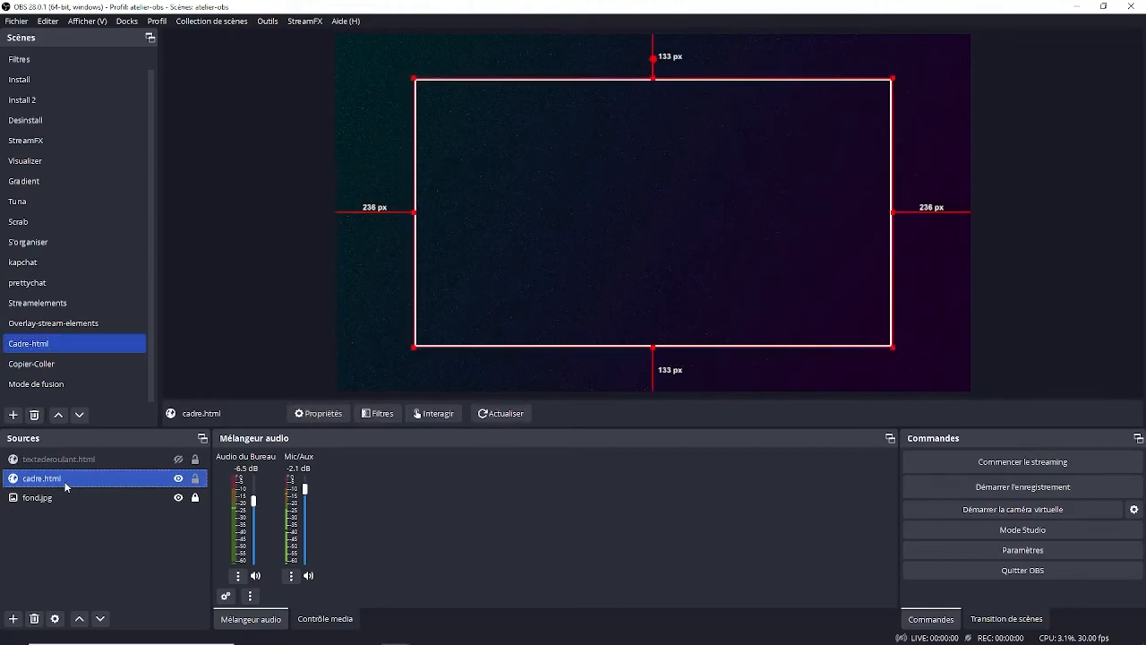
left_click(492, 413)
left_click(311, 342)
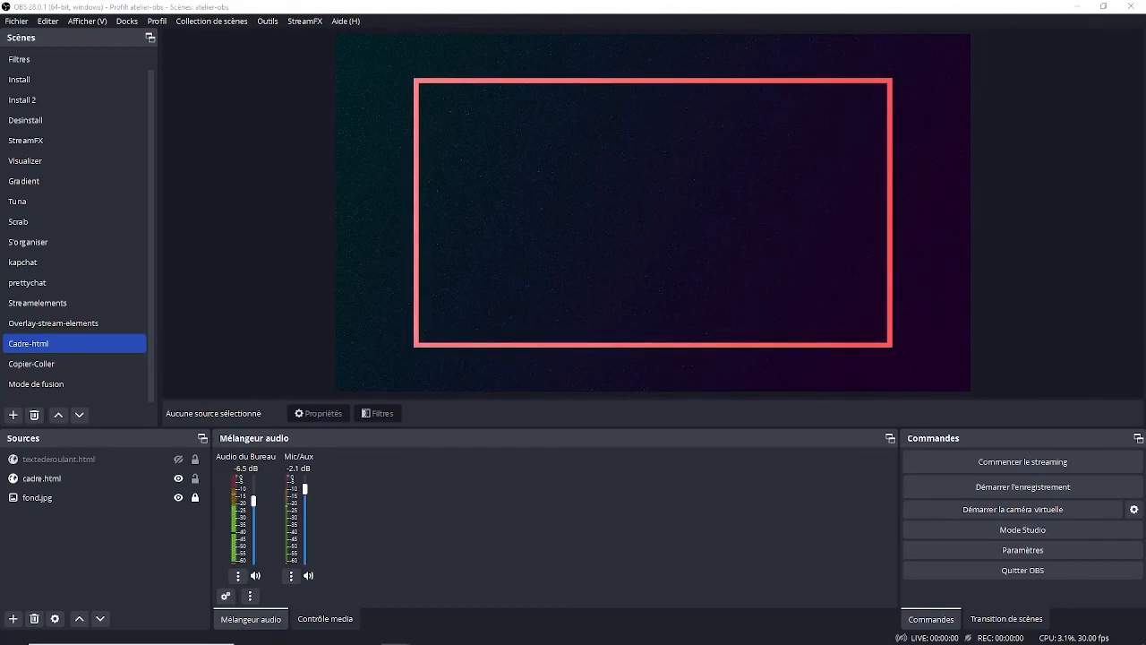
left_click(114, 458)
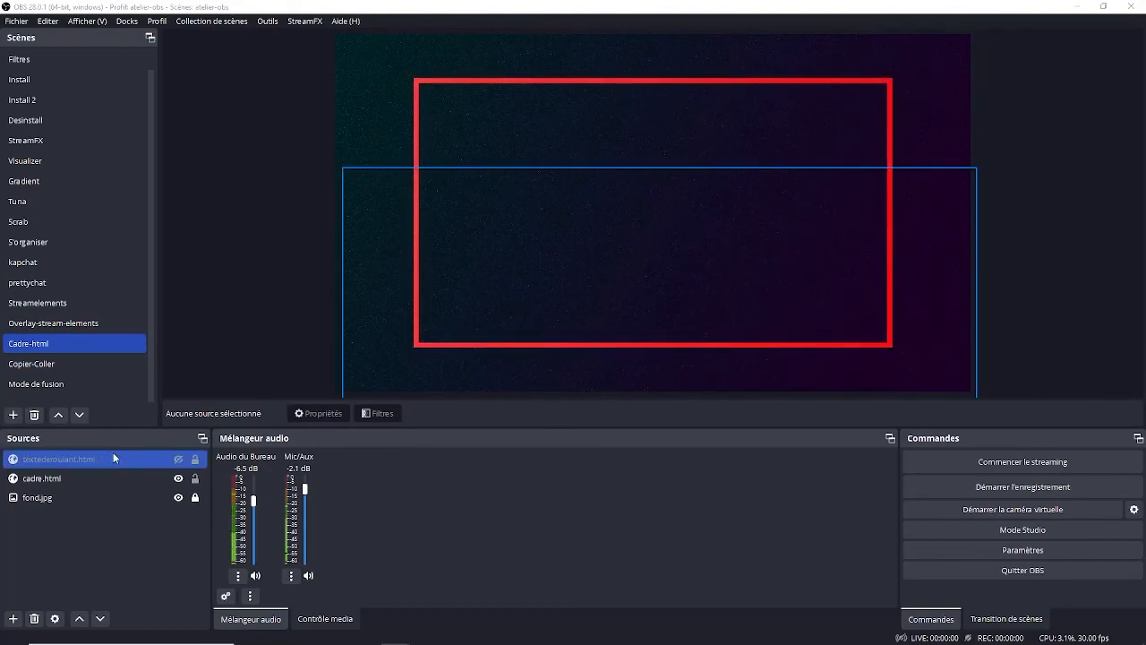
left_click(112, 453, "ctrl")
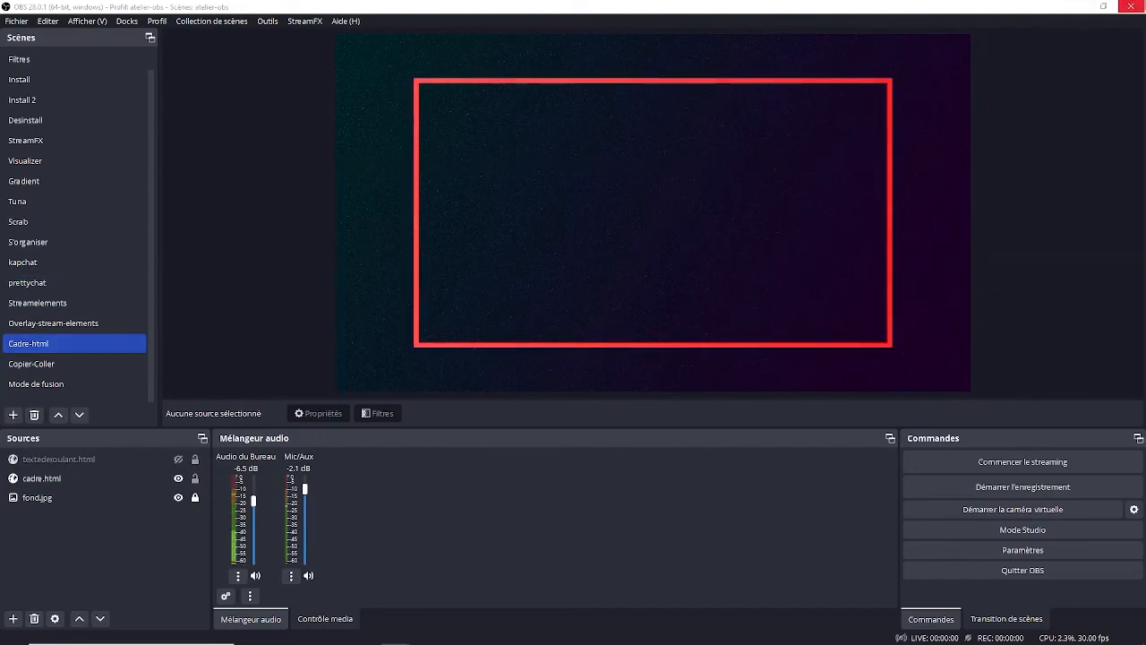